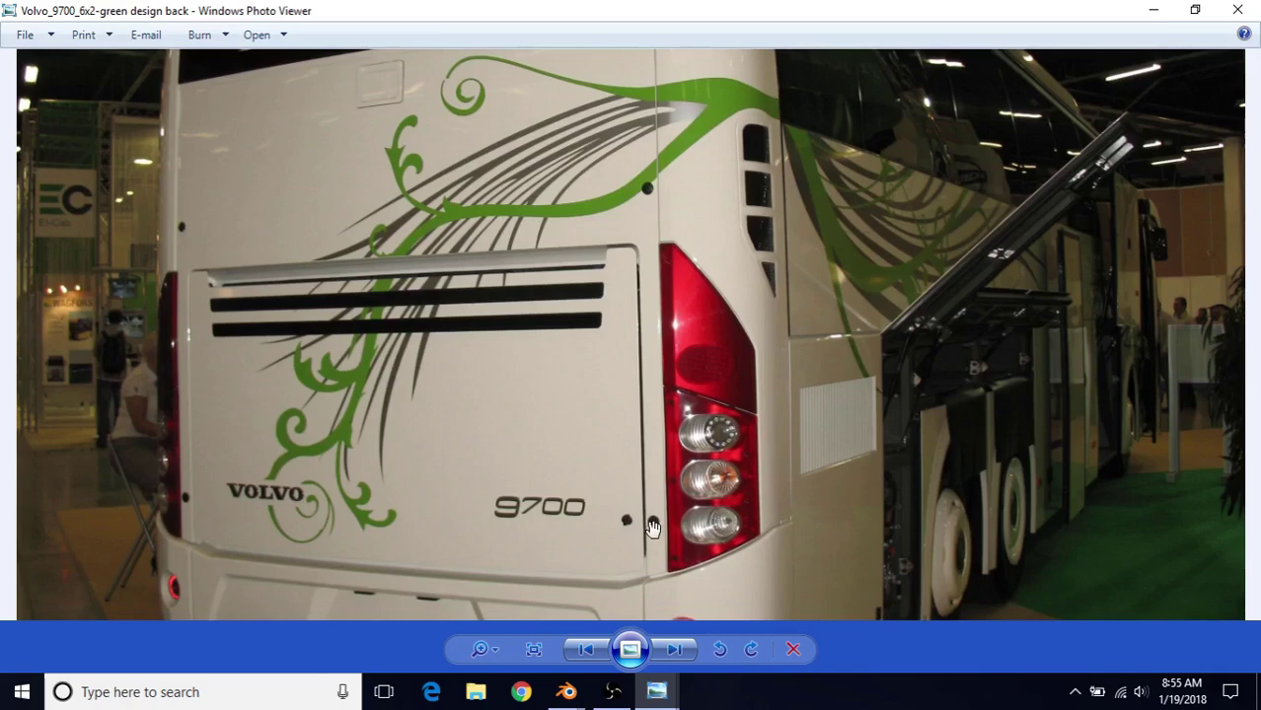
# Step: Examine the lower rear of the bus photo, switch to Blender, and start editing the bus body mesh in vertex selection mode
pyautogui.moveTo(653, 530); pyautogui.dragTo(631, 434)
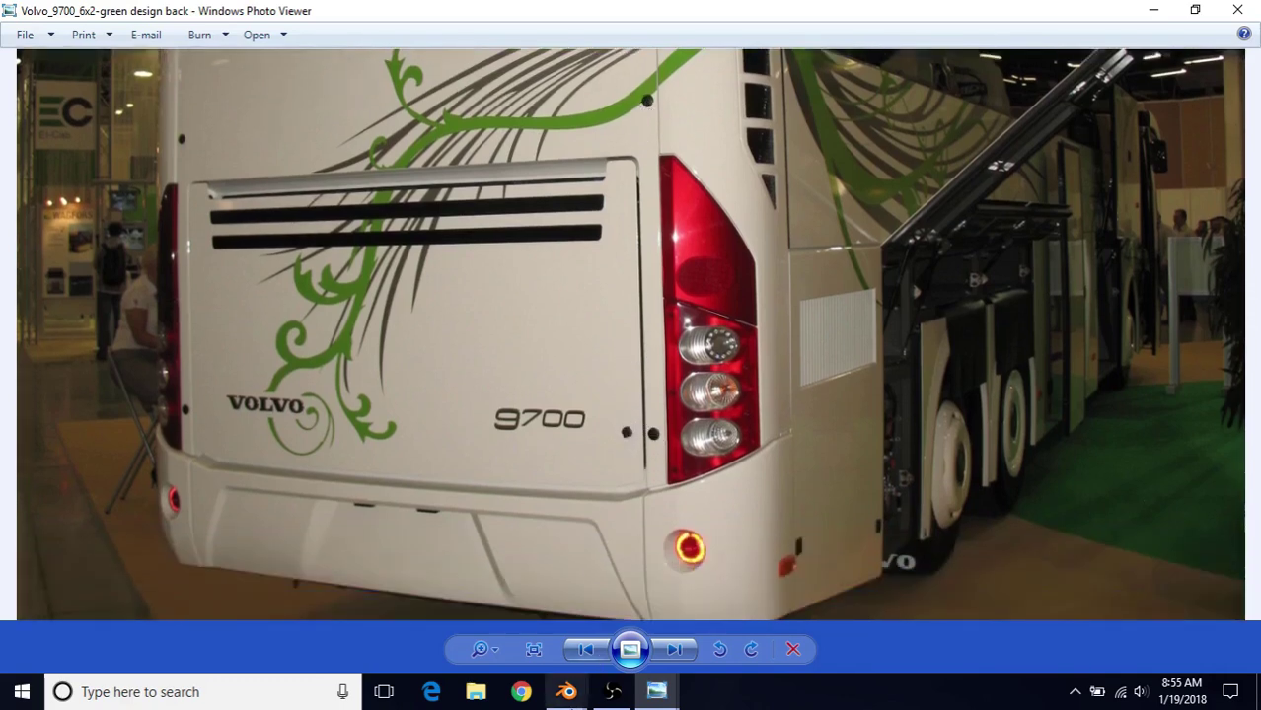
pyautogui.moveTo(566, 691)
pyautogui.click(660, 620)
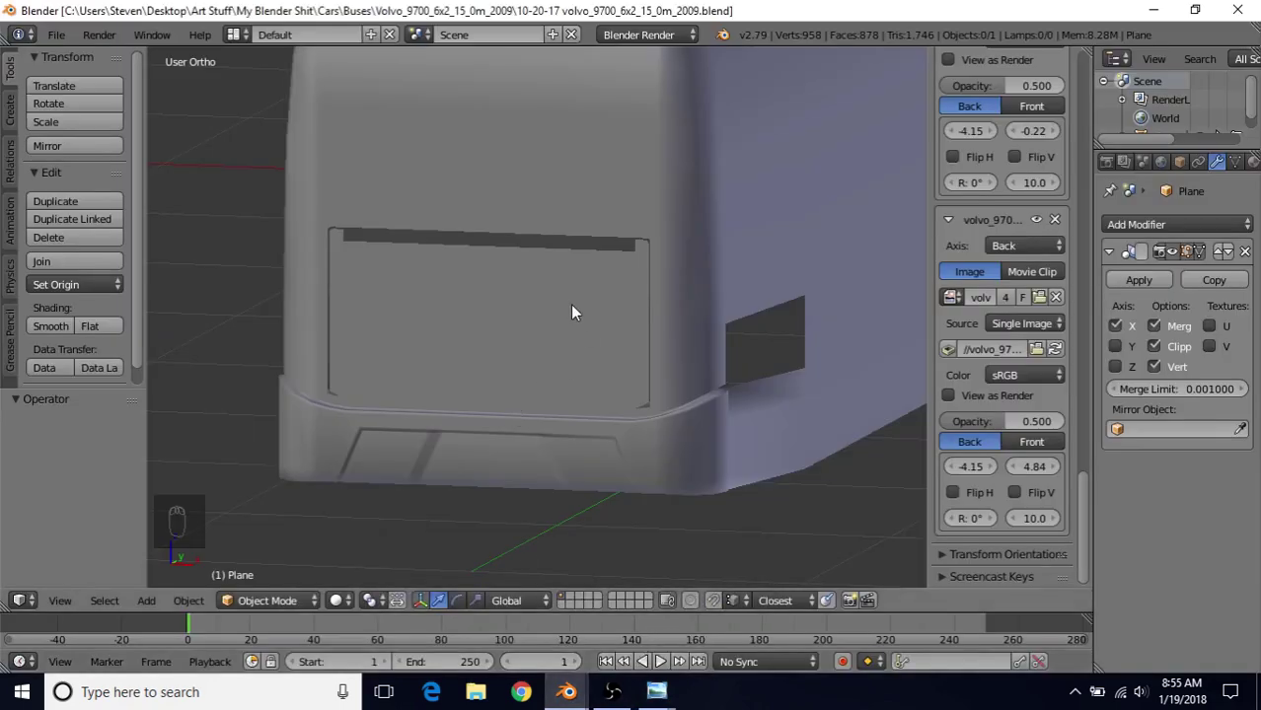
pyautogui.press('Tab')
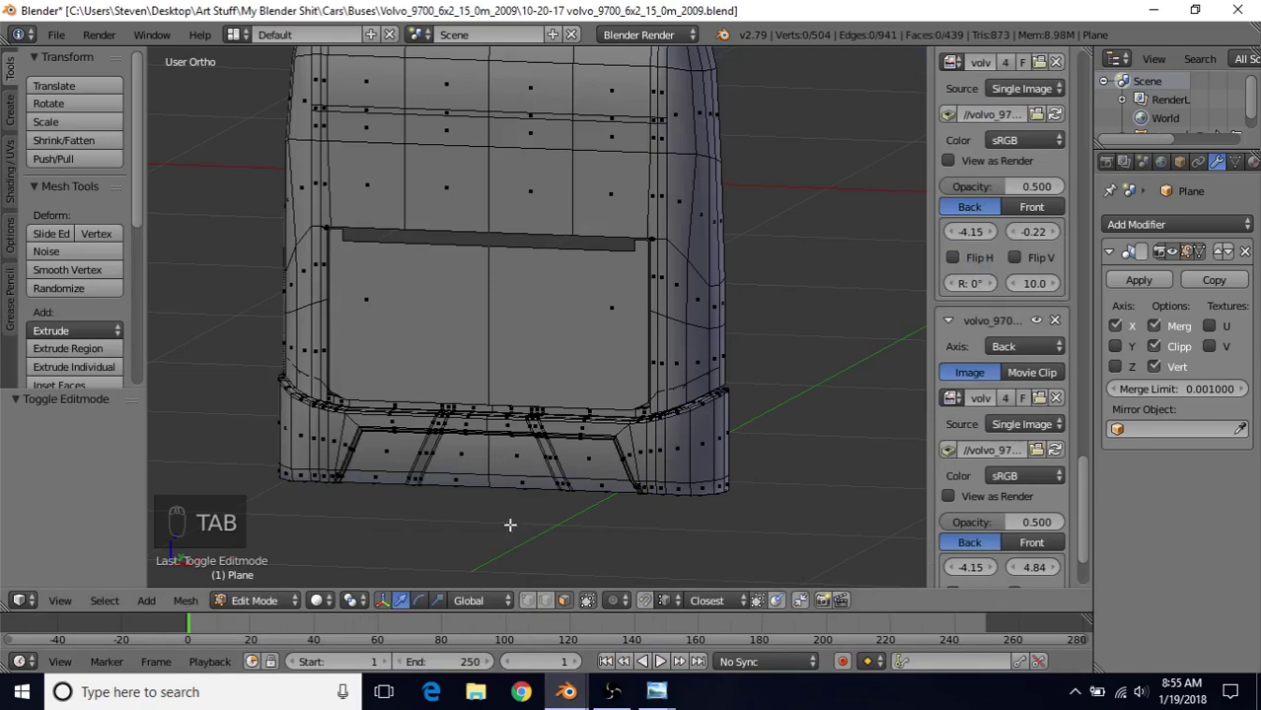
pyautogui.click(530, 600)
pyautogui.scroll(4, 634, 273)
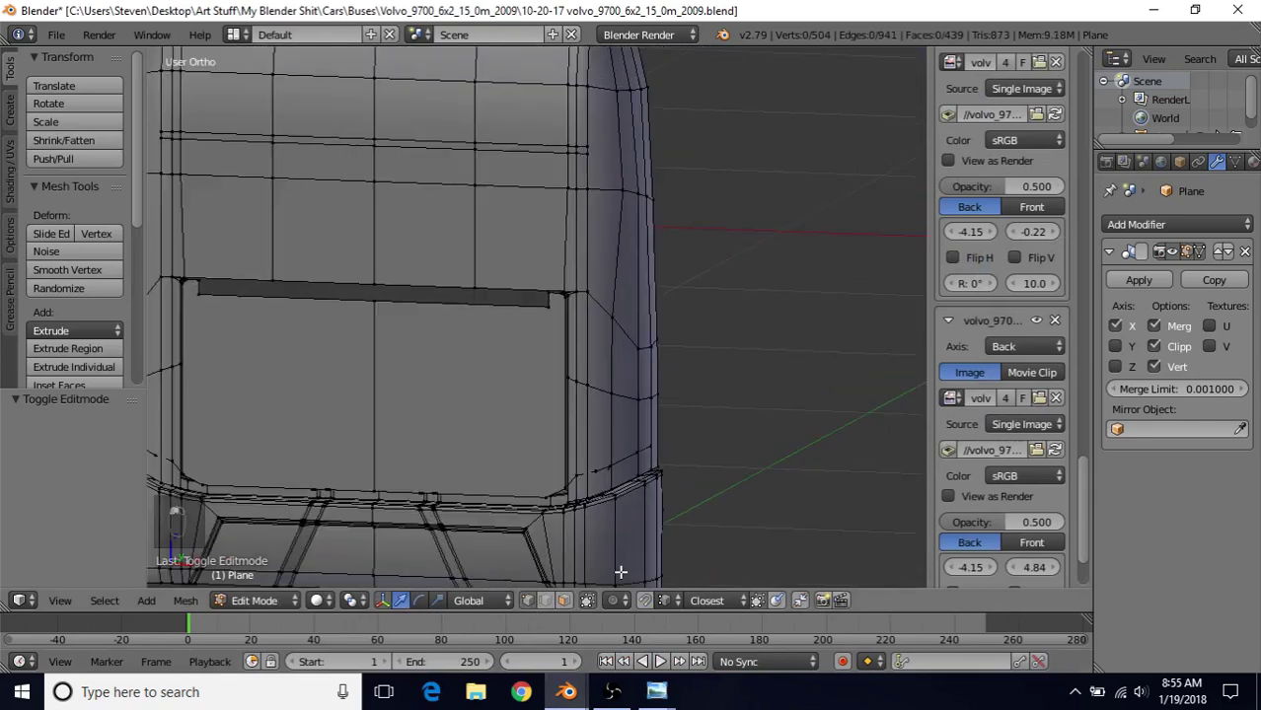
# Step: Check the green-design reference photo and add a centred loop cut across the rear corner beside the upper part of the engine hatch
pyautogui.moveTo(656, 691)
pyautogui.click(621, 635)
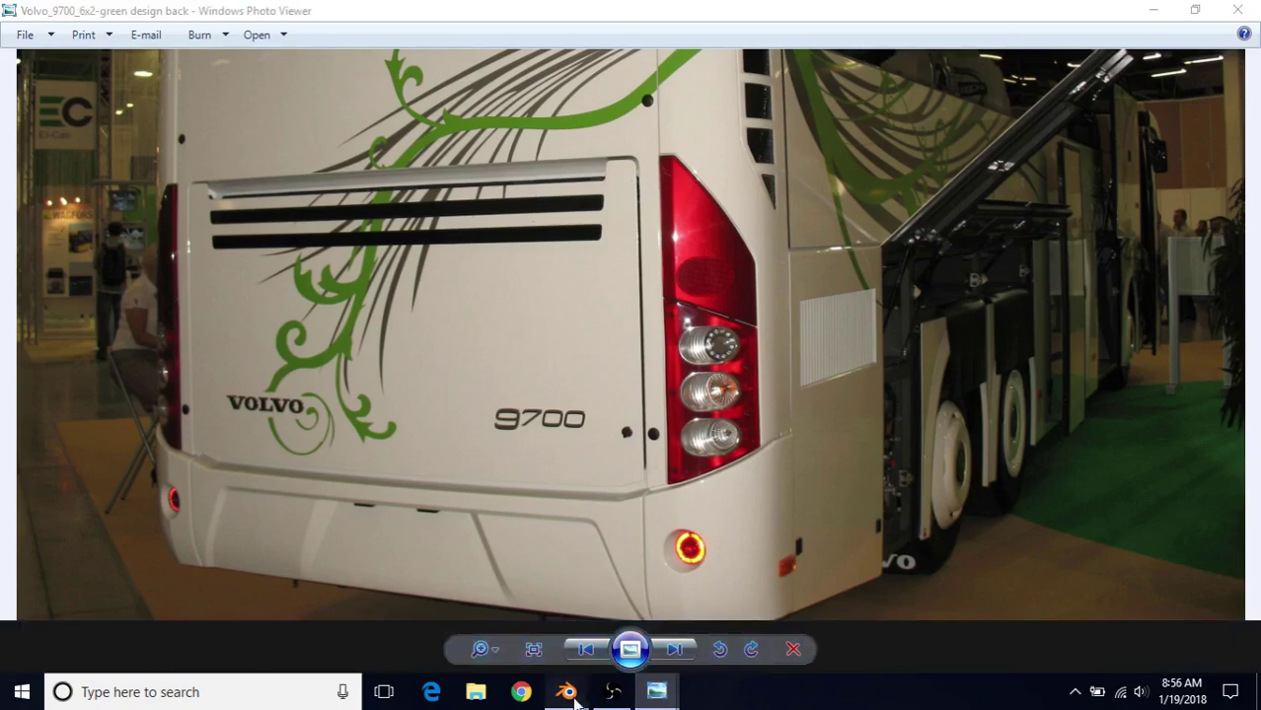
pyautogui.moveTo(564, 688)
pyautogui.click(648, 622)
pyautogui.scroll(2, 597, 298)
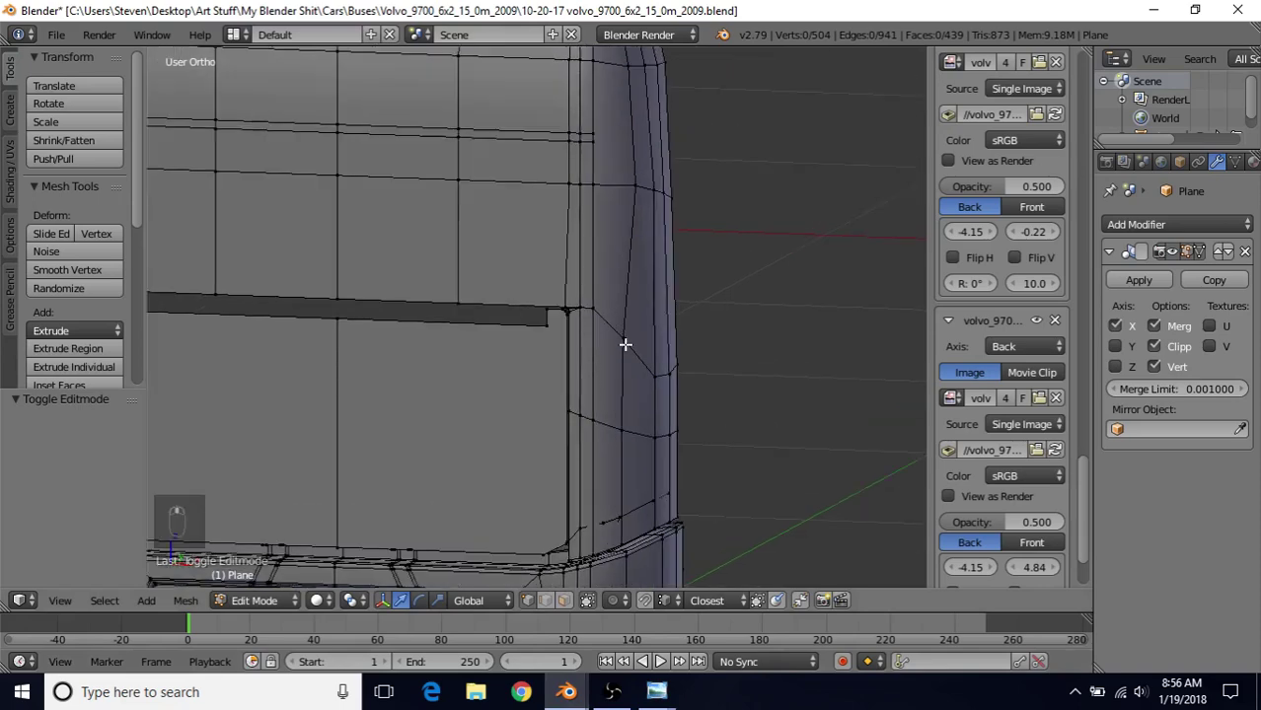
pyautogui.hotkey('ctrl', 'r')
pyautogui.click(589, 372)
pyautogui.rightClick(585, 369)
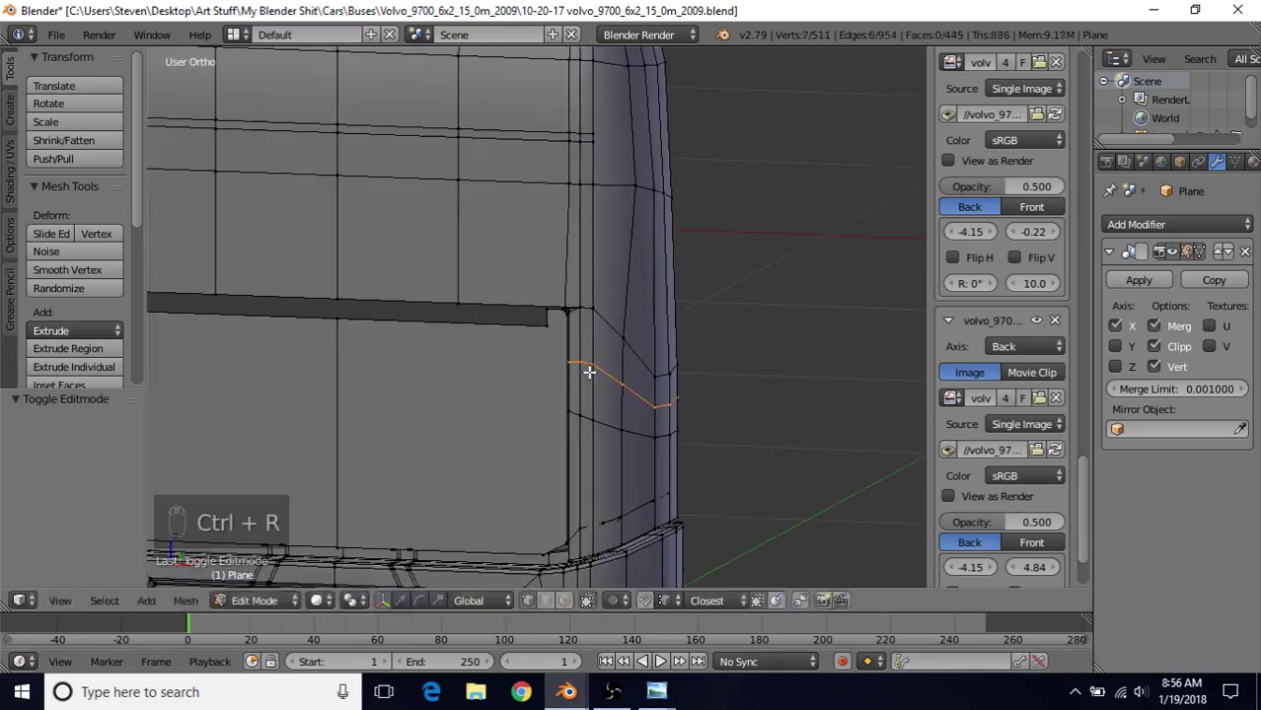
# Step: Slide the new loop's vertex on the hatch opening's side edge up toward the upper corner by a factor of about 0.82
pyautogui.rightClick(569, 367)
pyautogui.scroll(3, 506, 382)
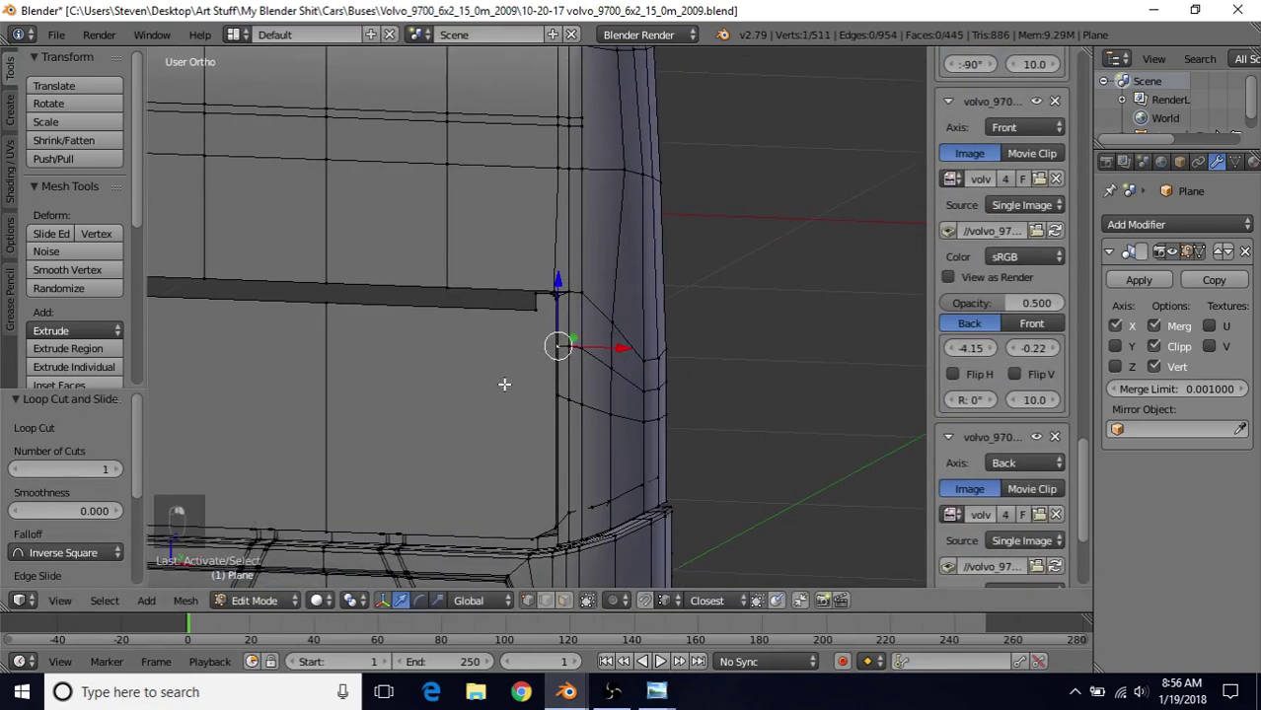
pyautogui.press('g')
pyautogui.press('g')
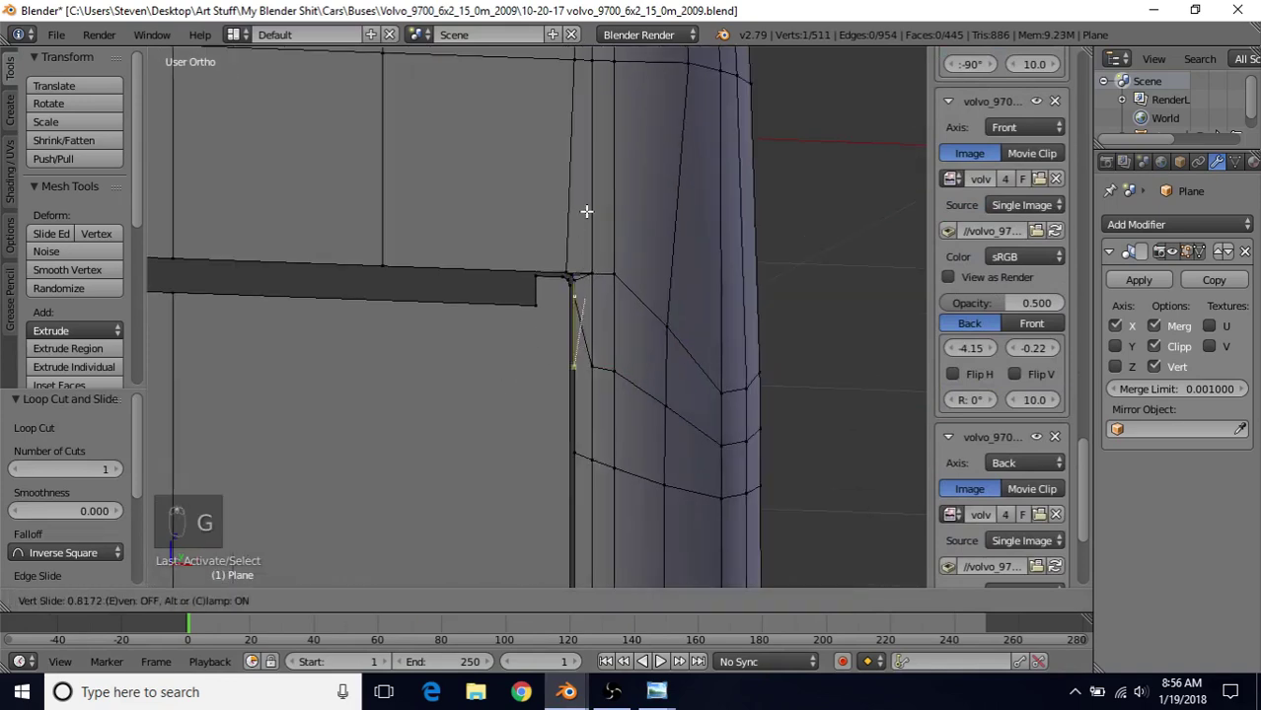
pyautogui.click(586, 211)
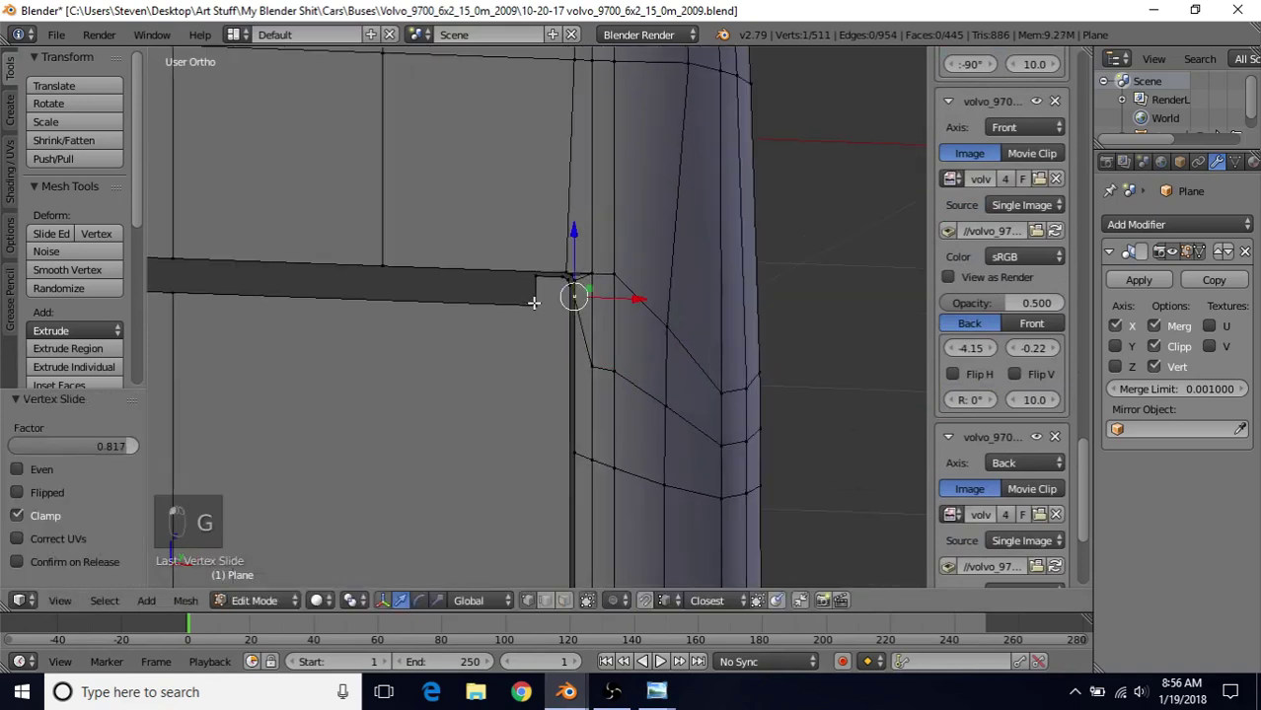
# Step: Slide the neighbouring loop vertex up its vertical edge by a factor of about 0.44
pyautogui.rightClick(589, 366)
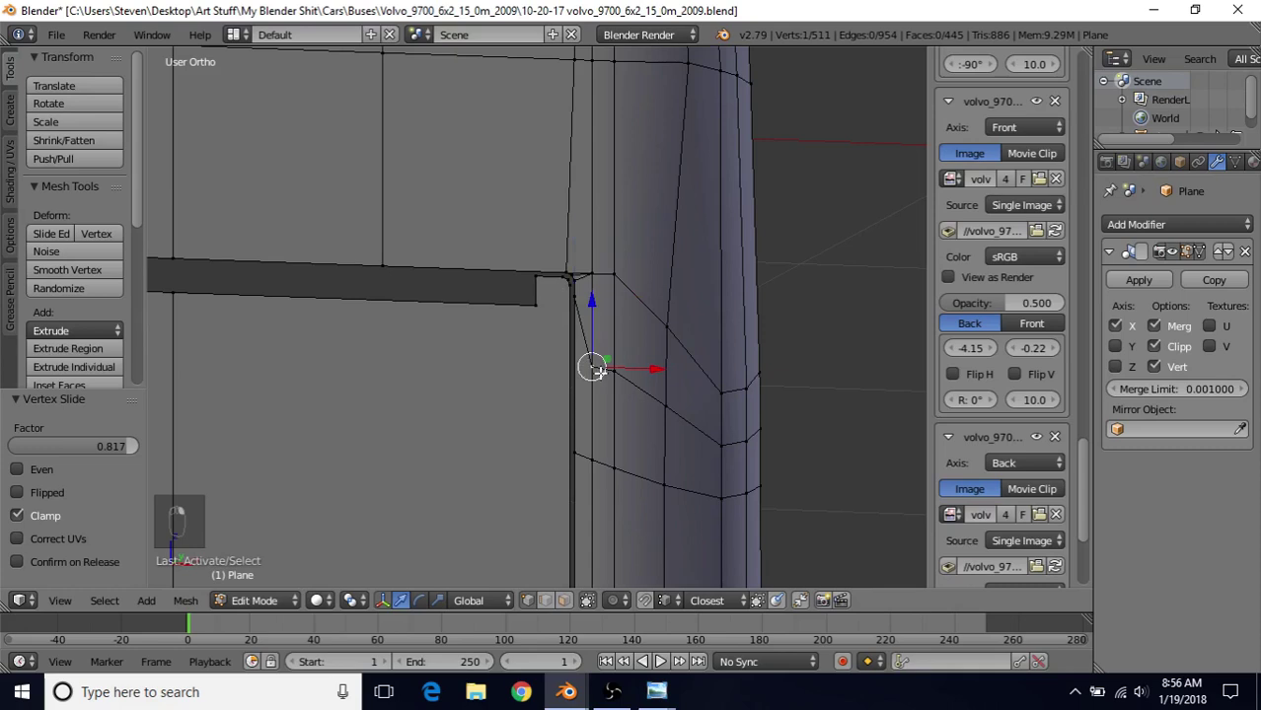
pyautogui.press('g')
pyautogui.press('g')
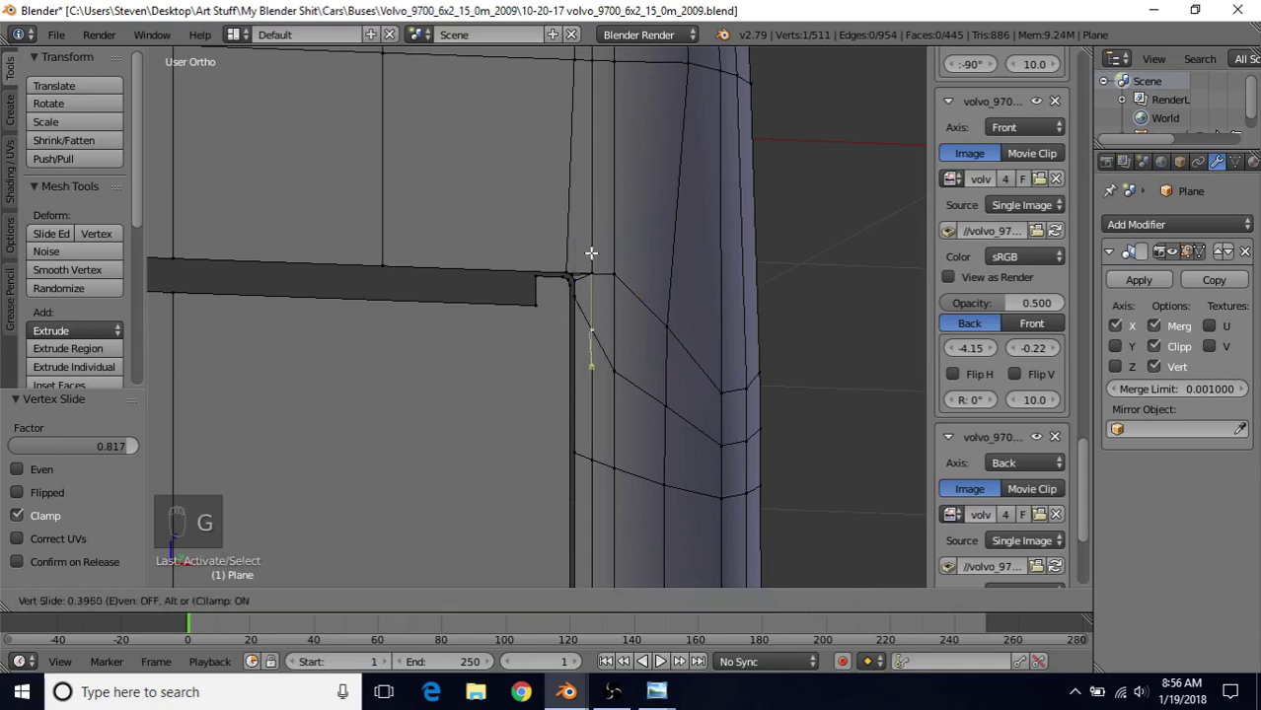
pyautogui.click(591, 326)
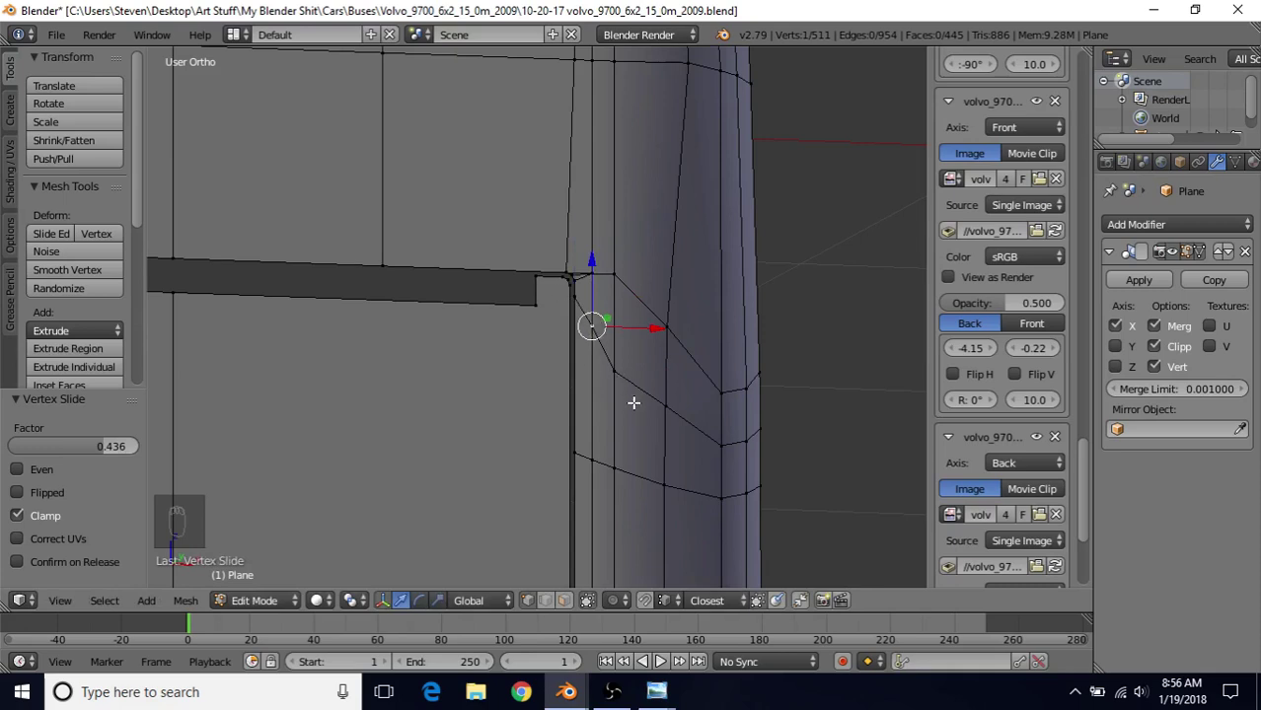
# Step: Select the shortest vertex path from the hatch opening's upper corner along its upper edge to the centre line
pyautogui.scroll(-1, 527, 371)
pyautogui.keyDown('shift'); pyautogui.moveTo(518, 320); pyautogui.dragTo(554, 323, button='middle'); pyautogui.keyUp('shift')
pyautogui.scroll(2, 553, 360)
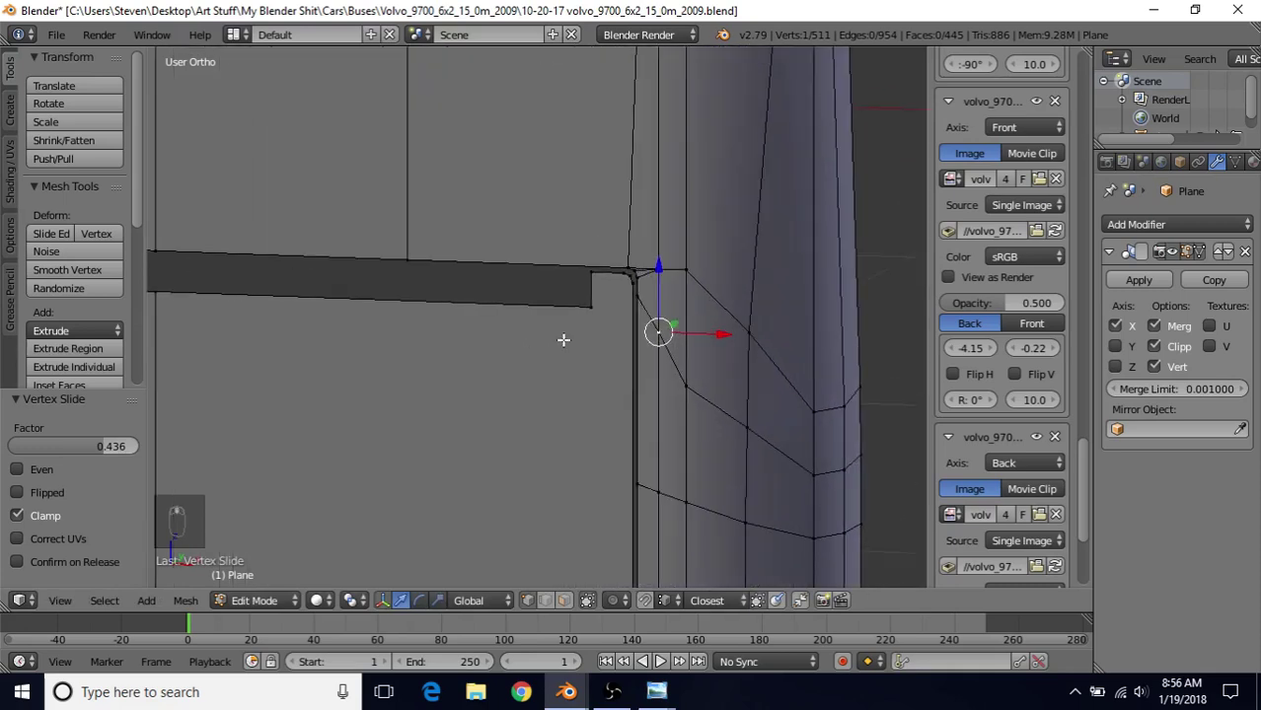
pyautogui.rightClick(641, 303)
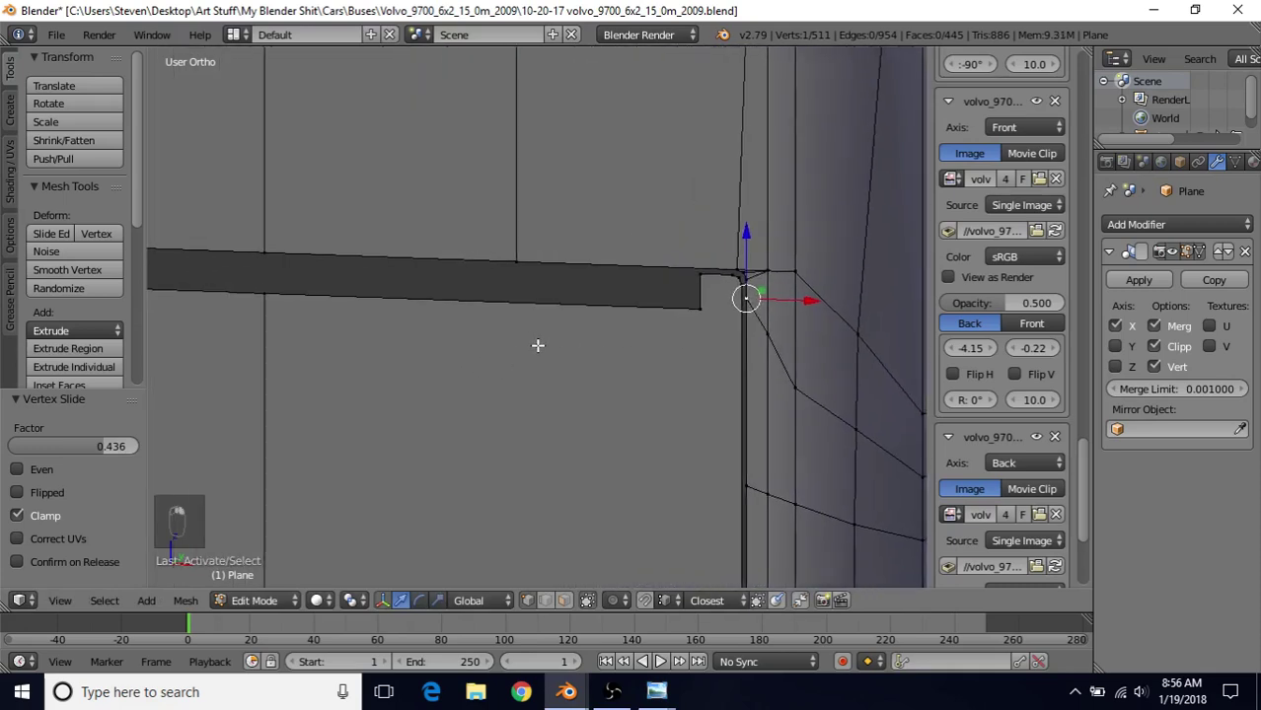
pyautogui.scroll(-4, 463, 350)
pyautogui.scroll(-1, 501, 368)
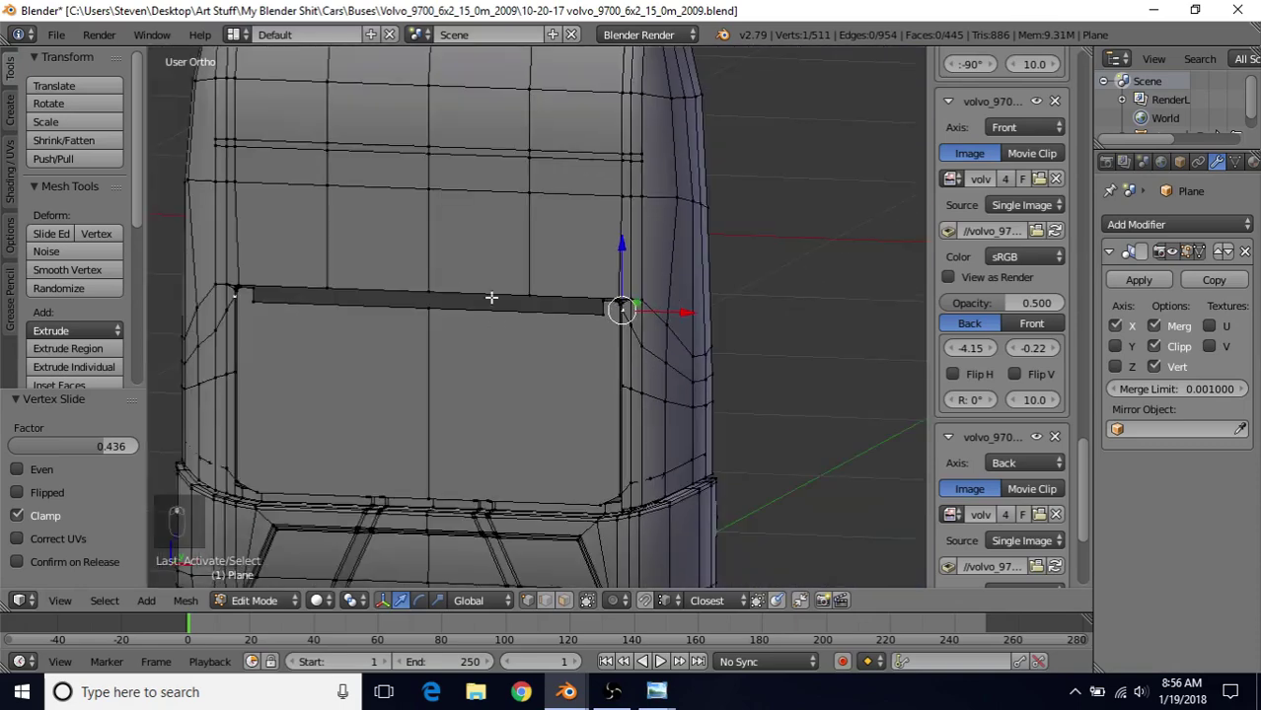
pyautogui.keyDown('ctrl'); pyautogui.rightClick(425, 292); pyautogui.keyUp('ctrl')
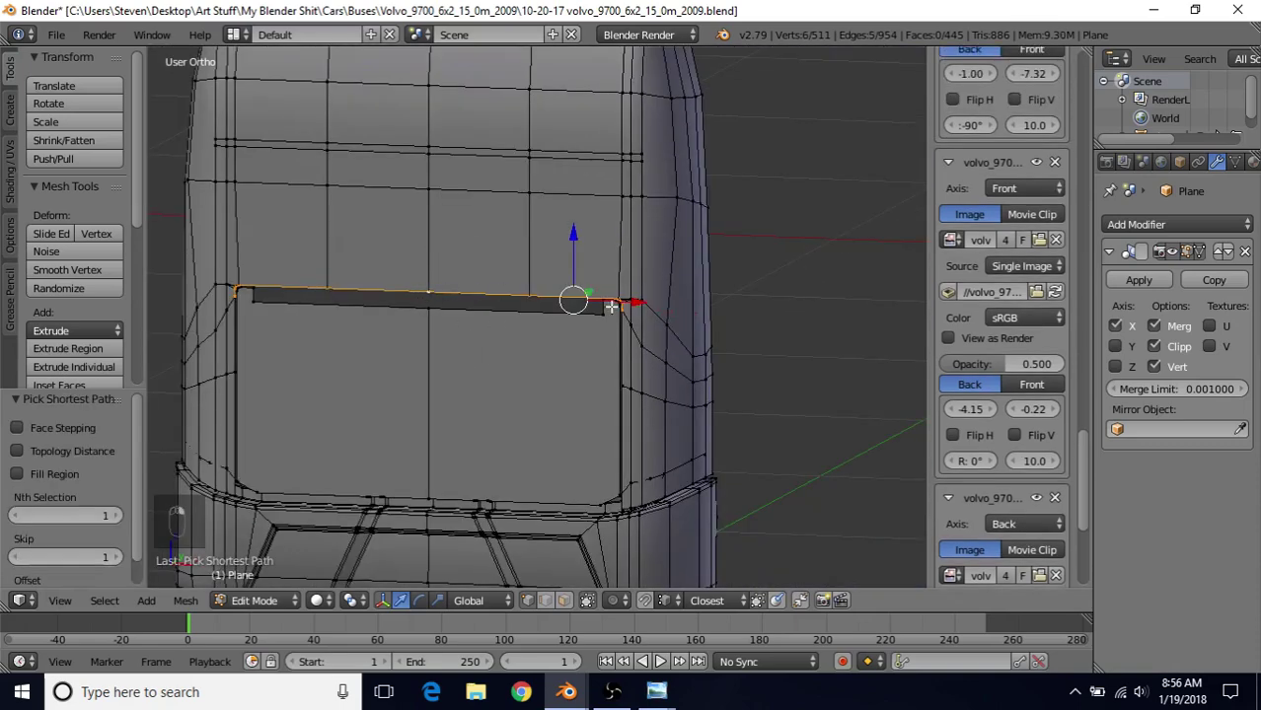
pyautogui.scroll(3, 443, 332)
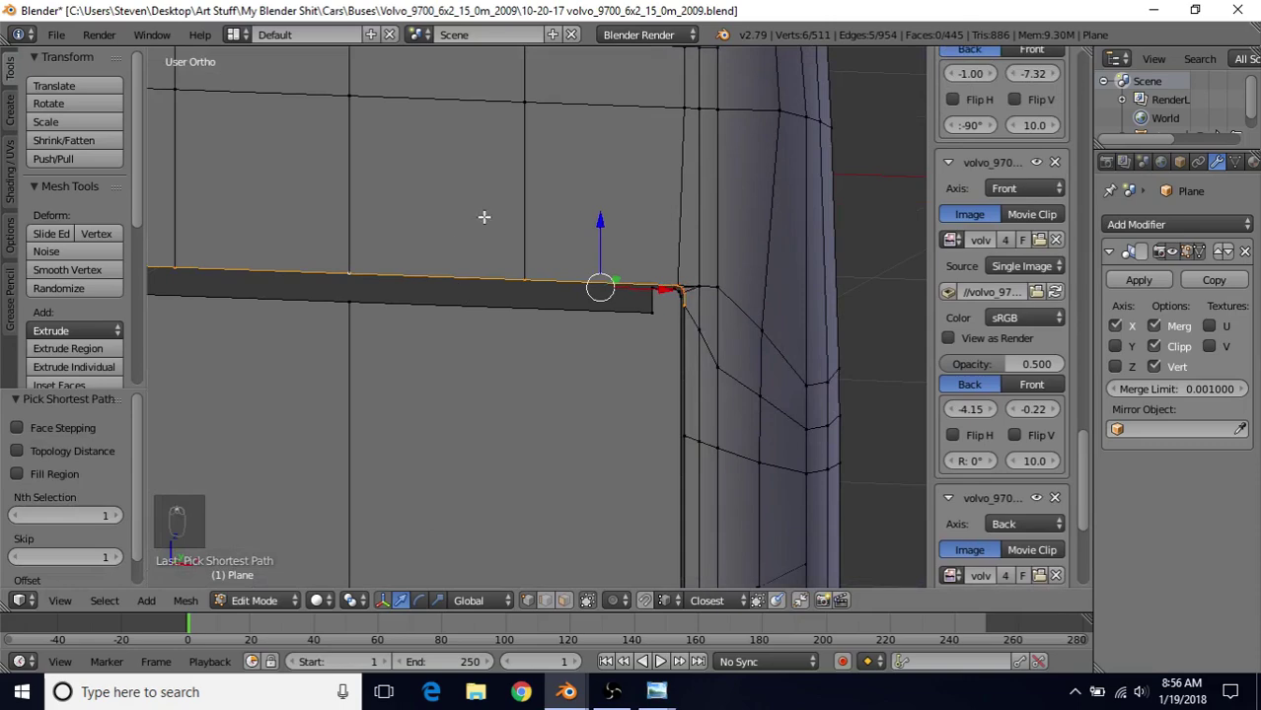
# Step: Extrude the hatch opening's upper edge and move it inward along Y by about 0.038 in total
pyautogui.press('e')
pyautogui.rightClick(506, 333)
pyautogui.moveTo(506, 333); pyautogui.dragTo(464, 289, button='middle')
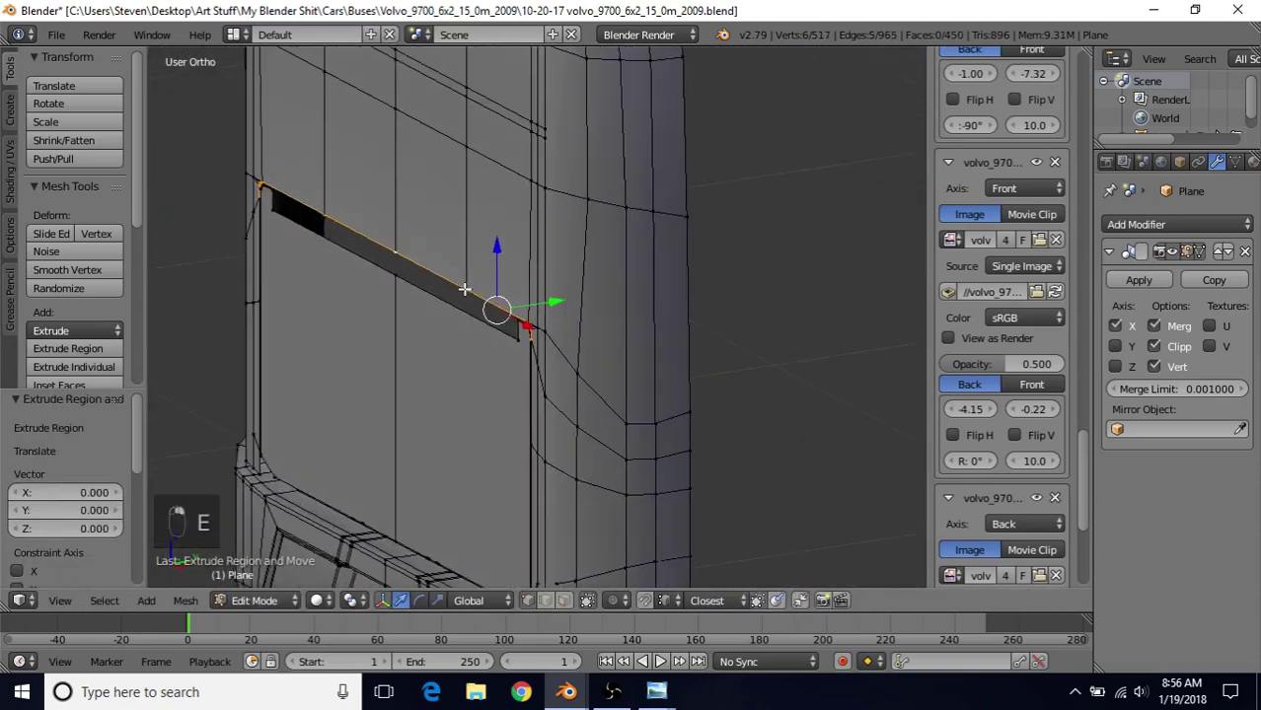
pyautogui.moveTo(548, 302); pyautogui.dragTo(571, 301)
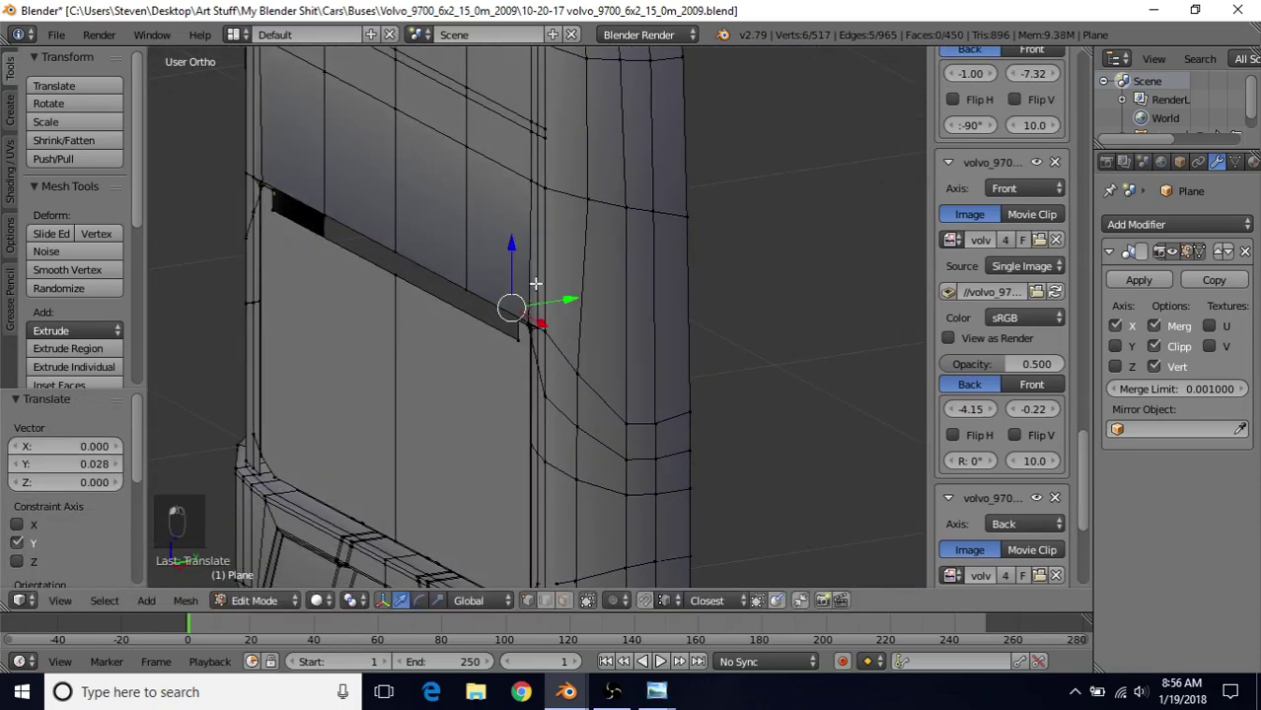
pyautogui.moveTo(535, 284); pyautogui.dragTo(576, 222, button='middle')
pyautogui.moveTo(576, 264); pyautogui.dragTo(588, 268)
# Step: Check the green-design reference photo and move the extruded edge about 0.006 further inward along Y
pyautogui.moveTo(656, 691)
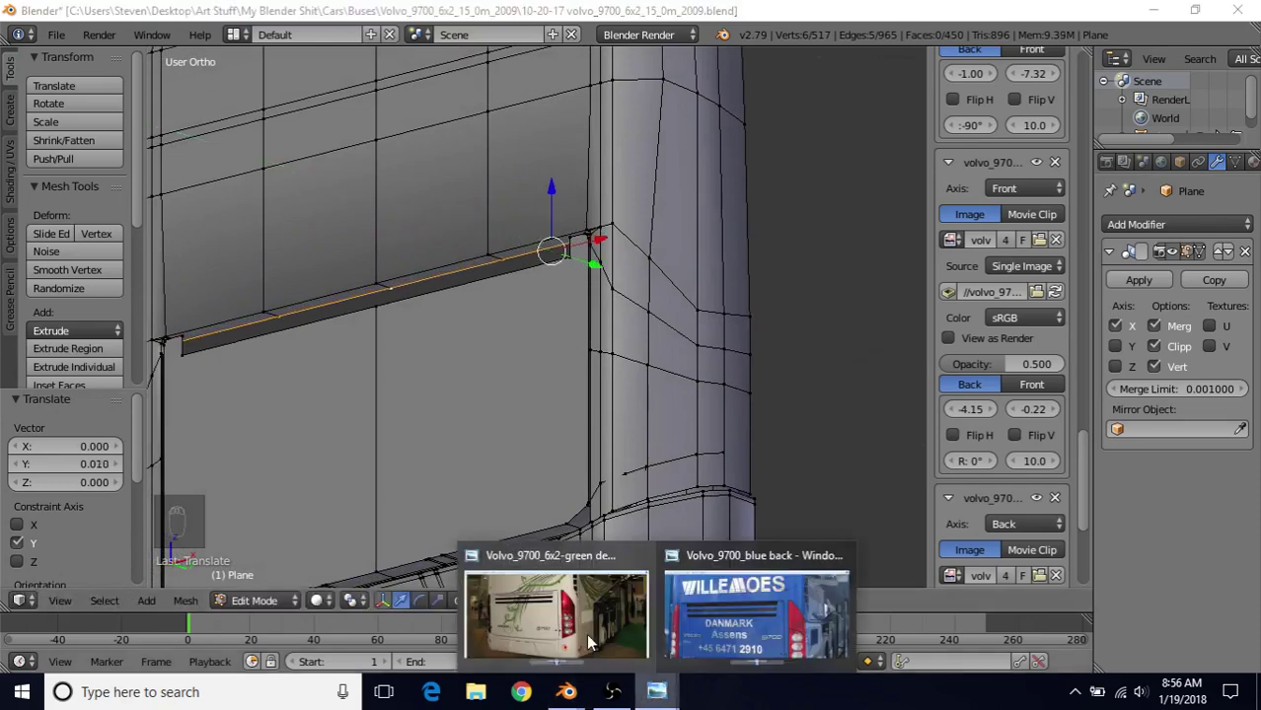
pyautogui.click(586, 634)
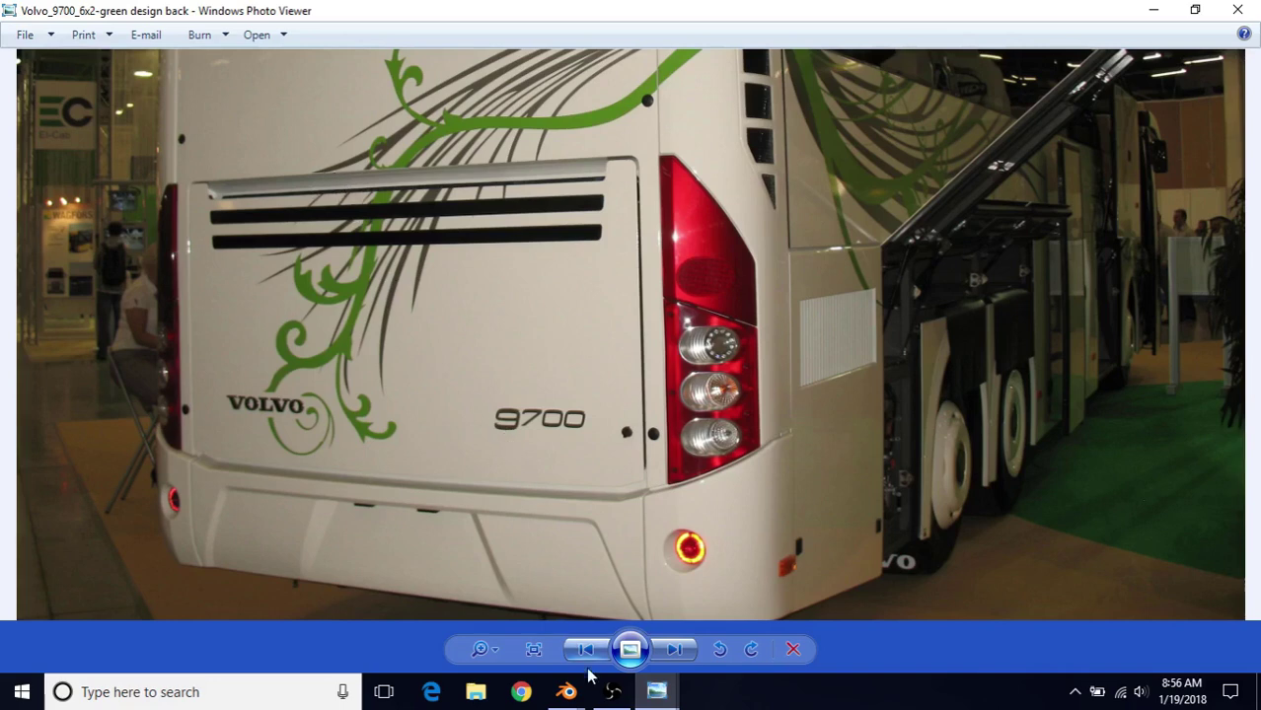
pyautogui.moveTo(564, 700)
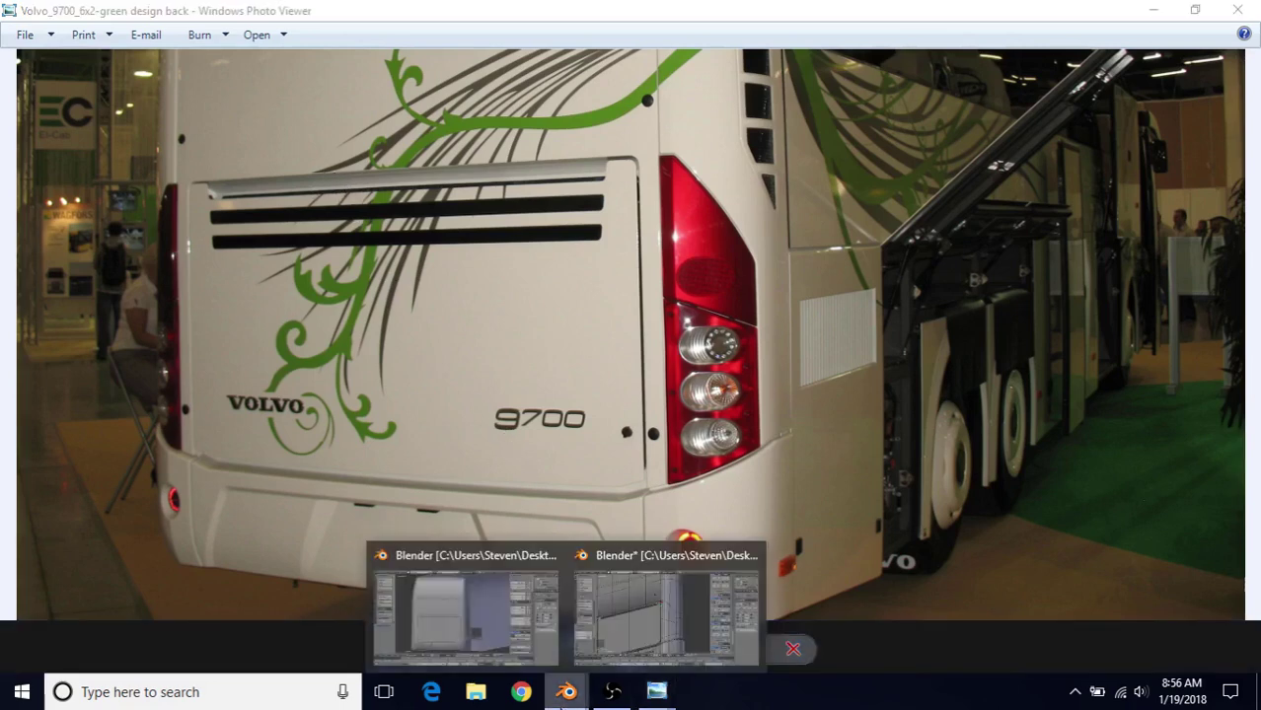
pyautogui.click(611, 643)
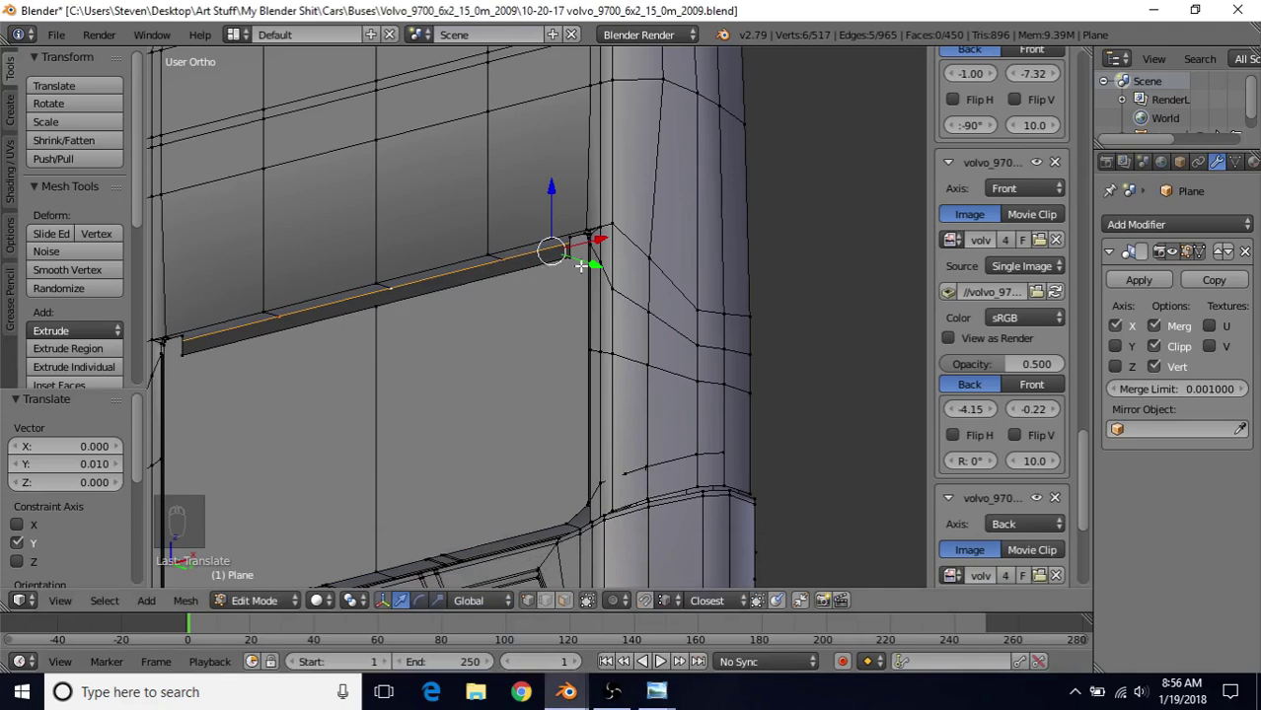
pyautogui.moveTo(589, 266); pyautogui.dragTo(591, 268)
# Step: Extrude the recessed edge's centre vertex and lower the new vertex about 0.025 along Z
pyautogui.moveTo(408, 326); pyautogui.dragTo(436, 284, button='middle')
pyautogui.rightClick(422, 313)
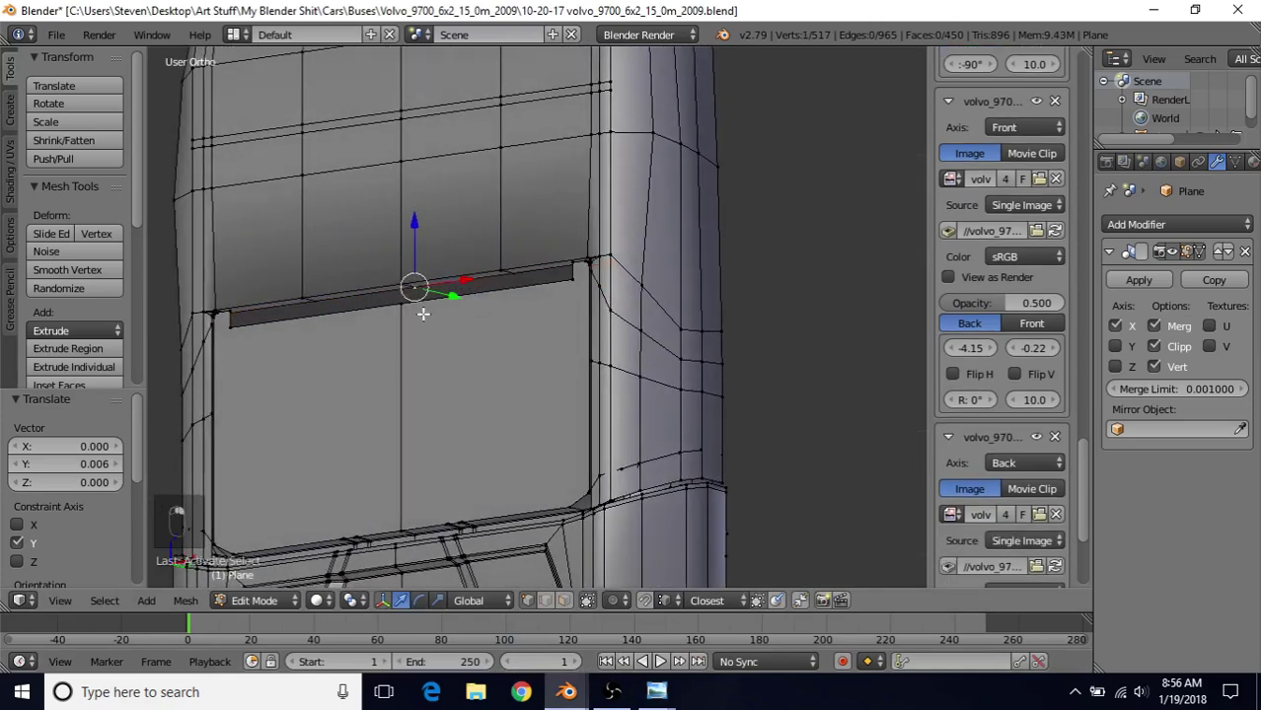
pyautogui.scroll(1, 422, 283)
pyautogui.press('e')
pyautogui.rightClick(427, 242)
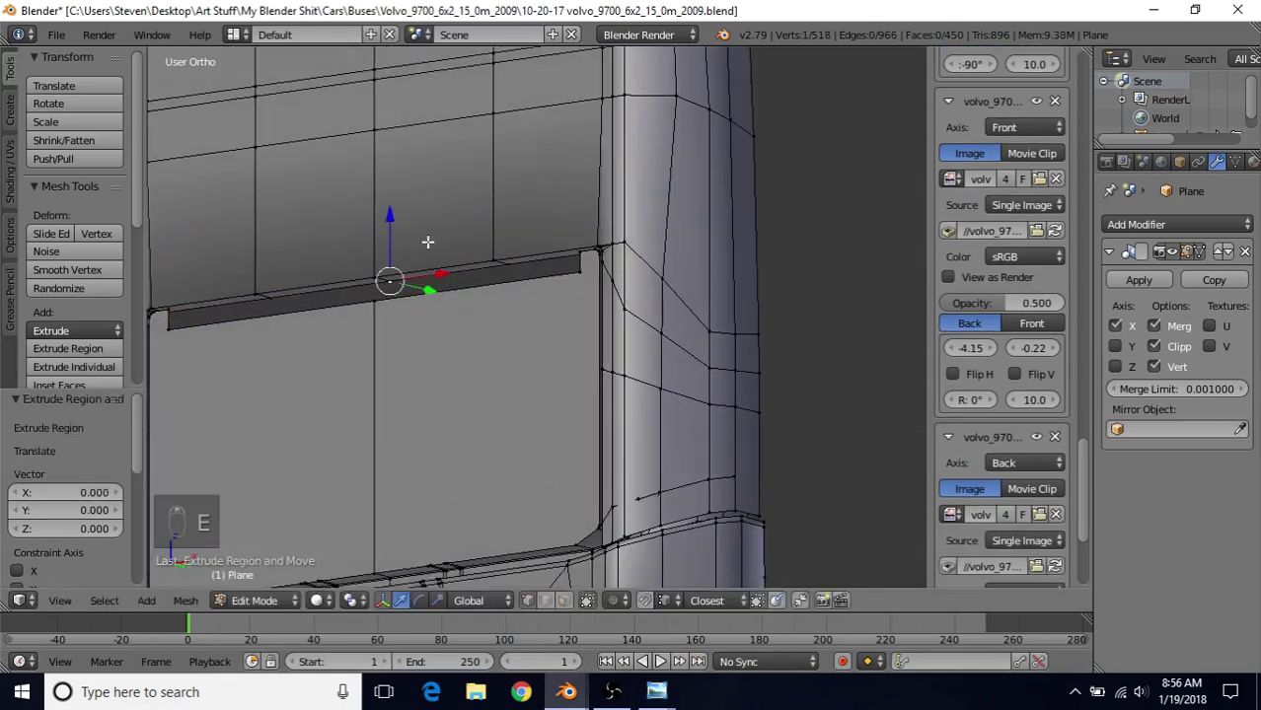
pyautogui.moveTo(518, 286); pyautogui.dragTo(639, 300, button='middle')
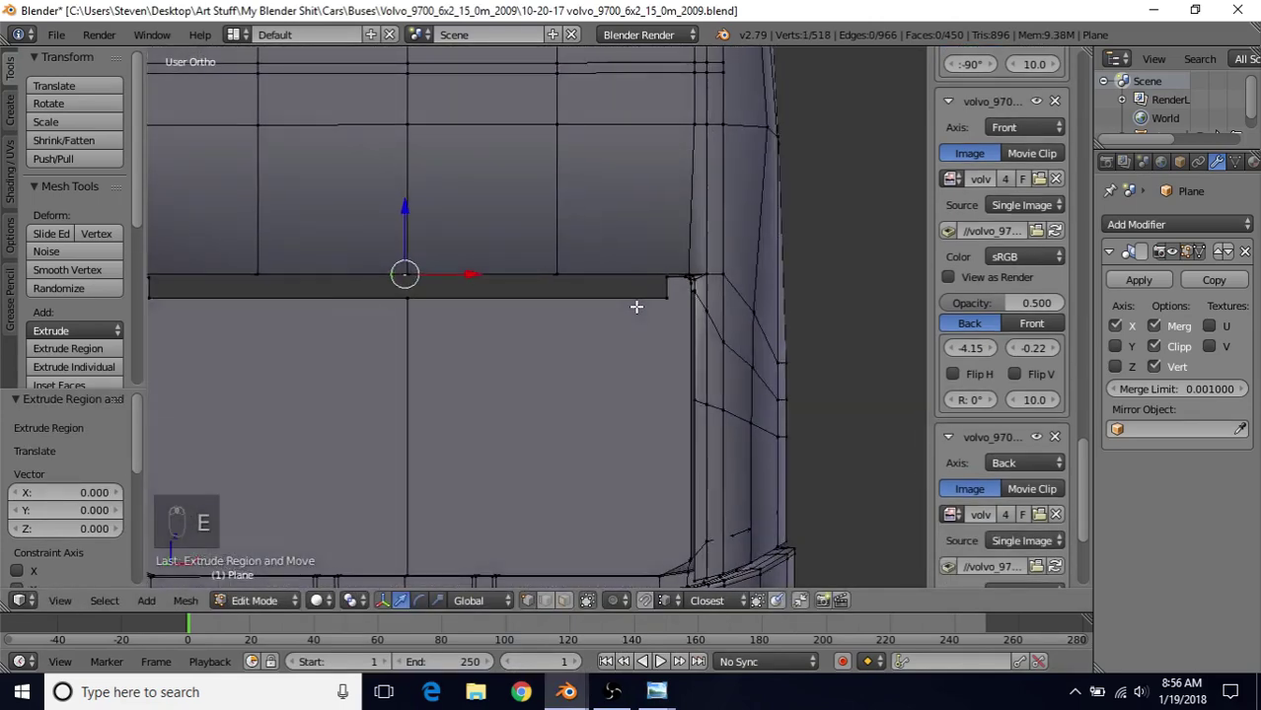
pyautogui.moveTo(404, 224); pyautogui.dragTo(407, 239)
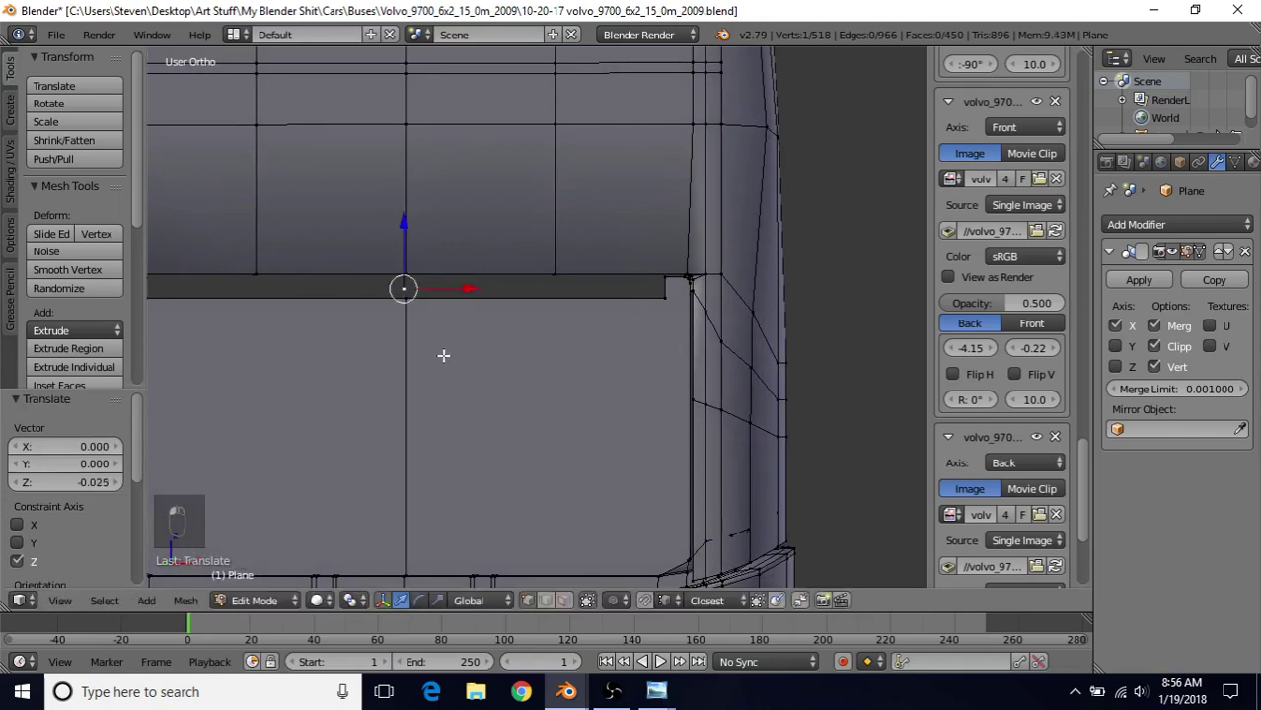
# Step: Select the whole linked engine hatch panel and hide it
pyautogui.rightClick(403, 294)
pyautogui.scroll(-2, 441, 371)
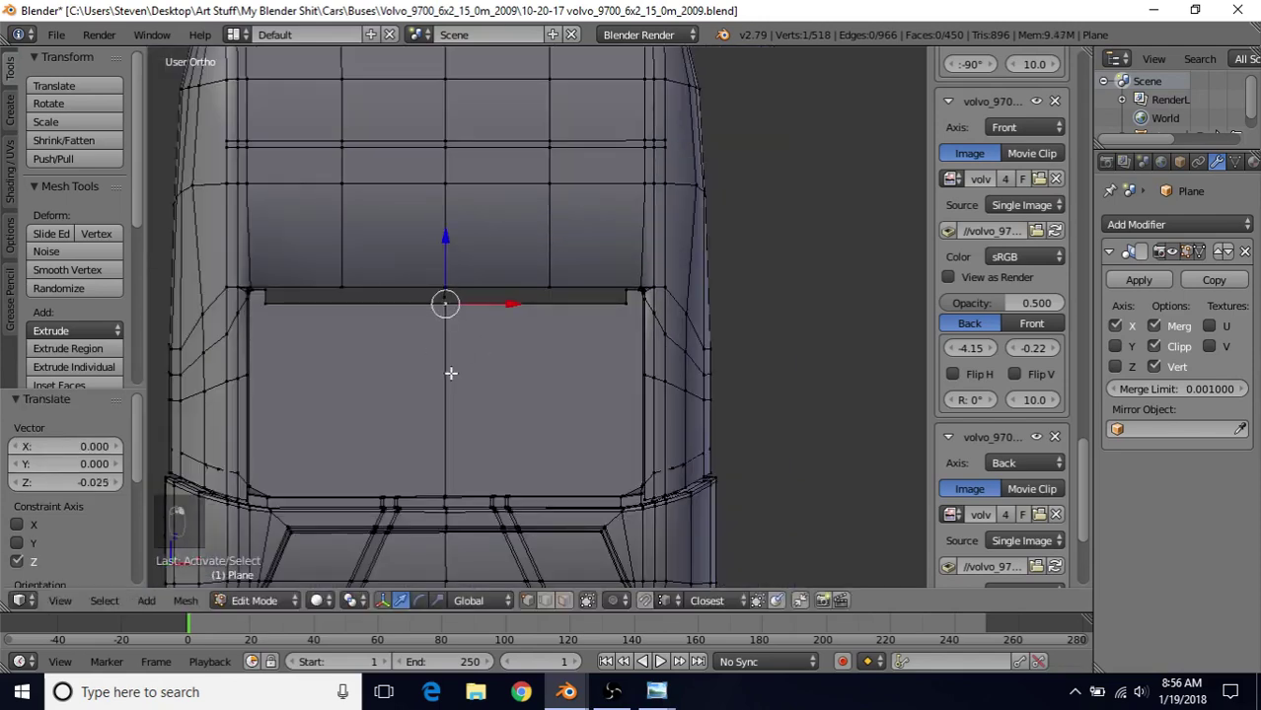
pyautogui.scroll(1, 448, 361)
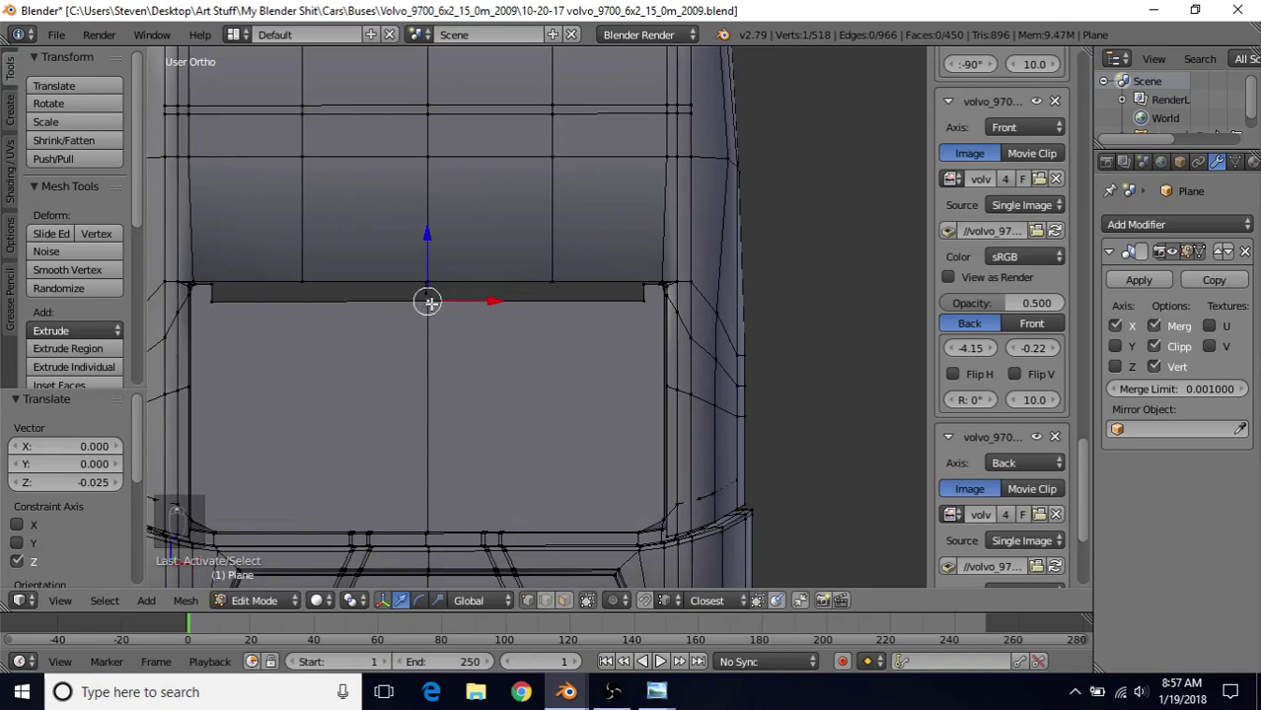
pyautogui.hotkey('ctrl', 'l')
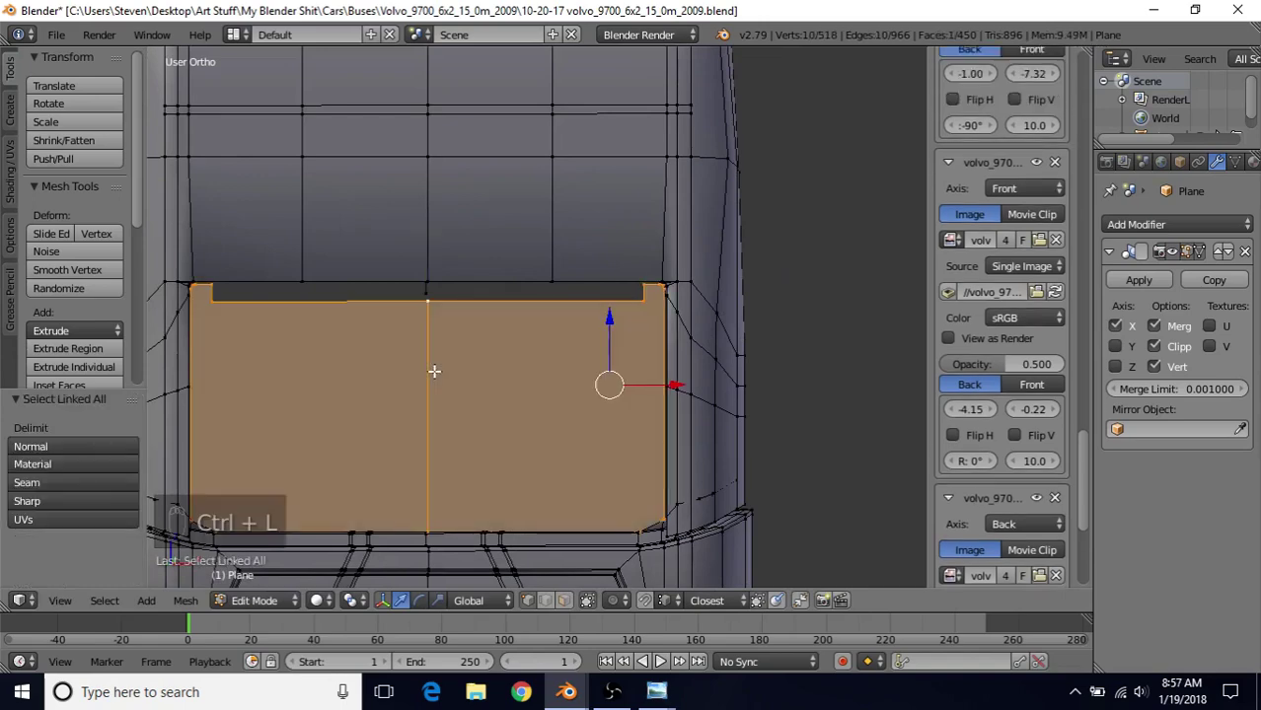
pyautogui.press('h')
pyautogui.scroll(-1, 453, 400)
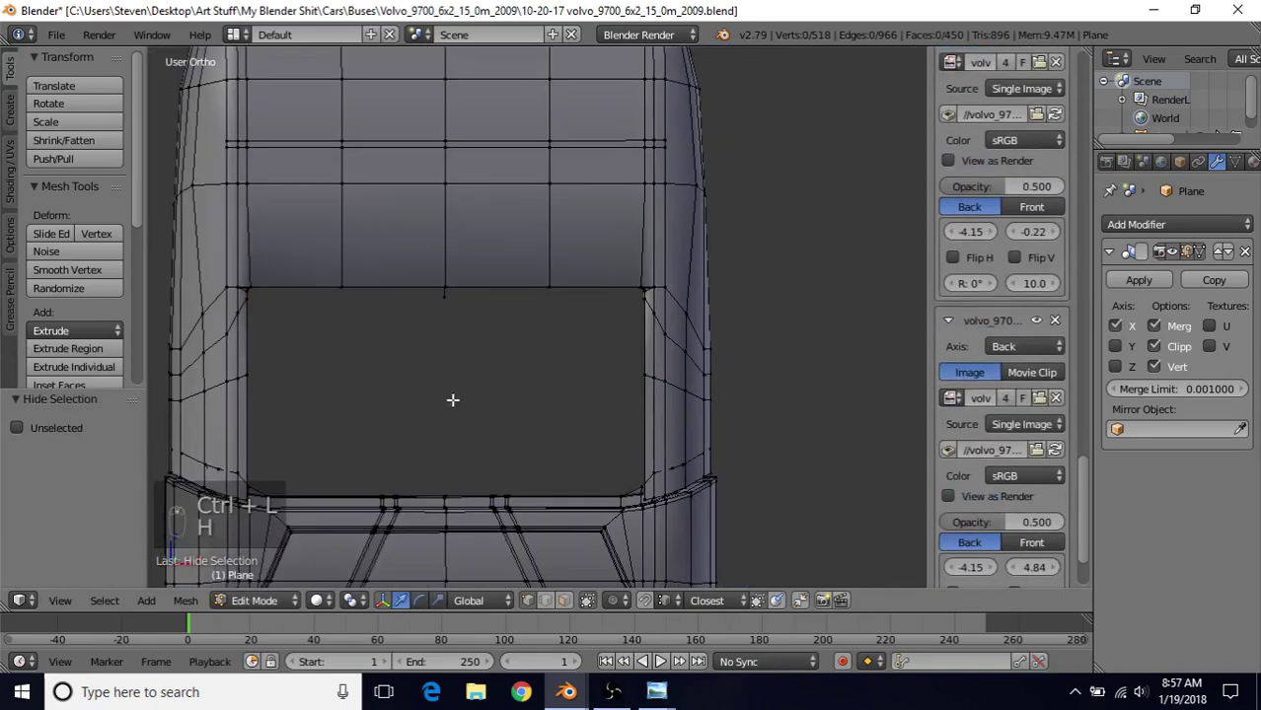
# Step: Lower the loose centre vertex below the hatch opening's recessed upper edge by about 0.003 along Z, level with the corner
pyautogui.moveTo(583, 334); pyautogui.dragTo(553, 286, button='middle')
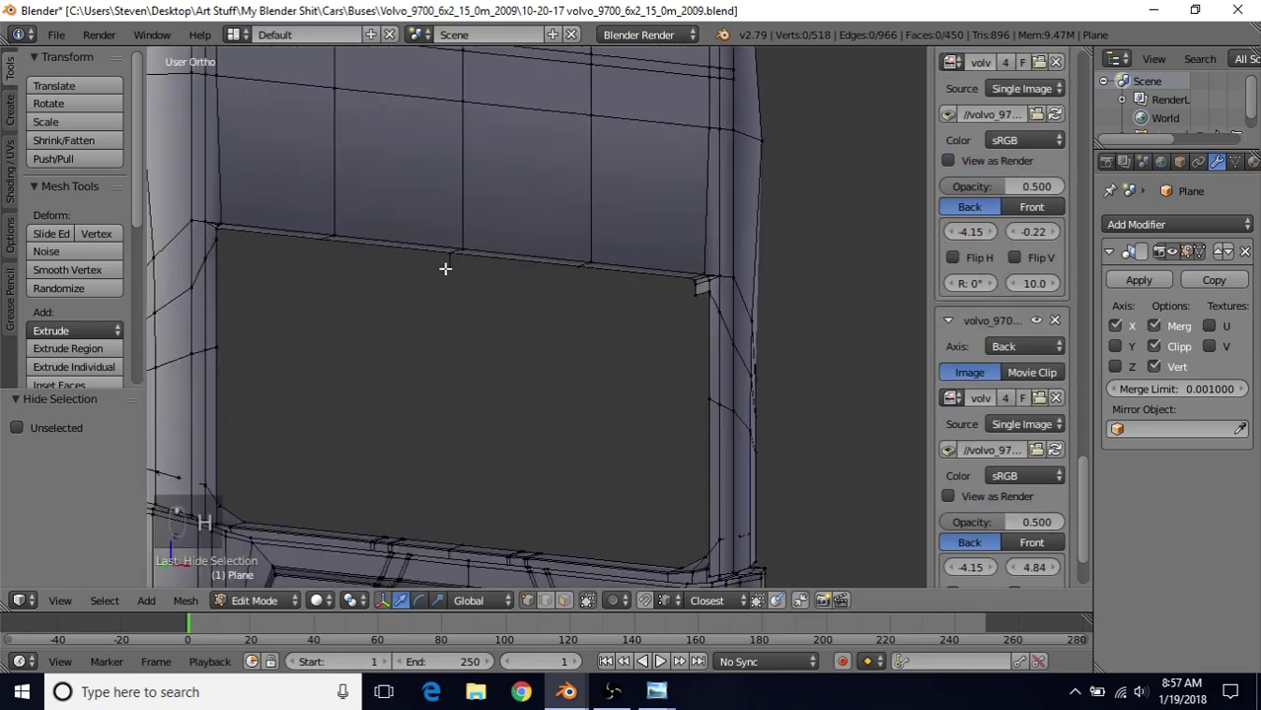
pyautogui.rightClick(444, 274)
pyautogui.scroll(1, 462, 316)
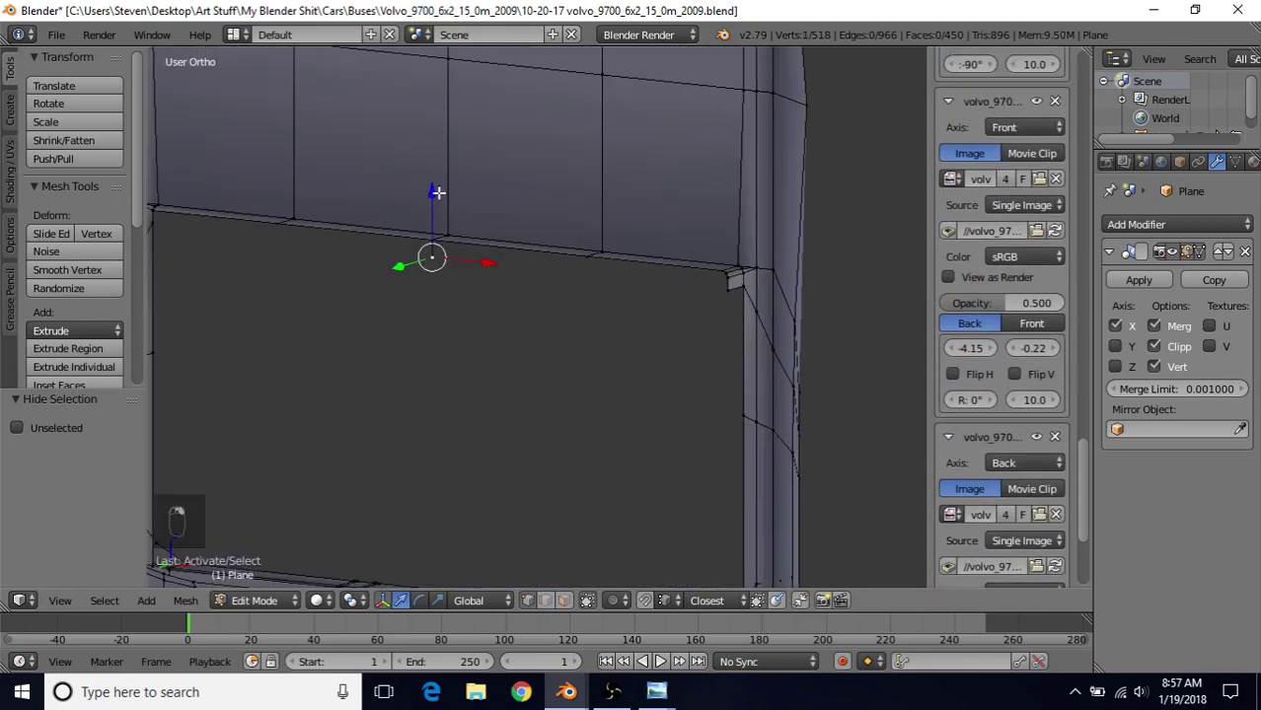
pyautogui.press('g')
pyautogui.press('z')
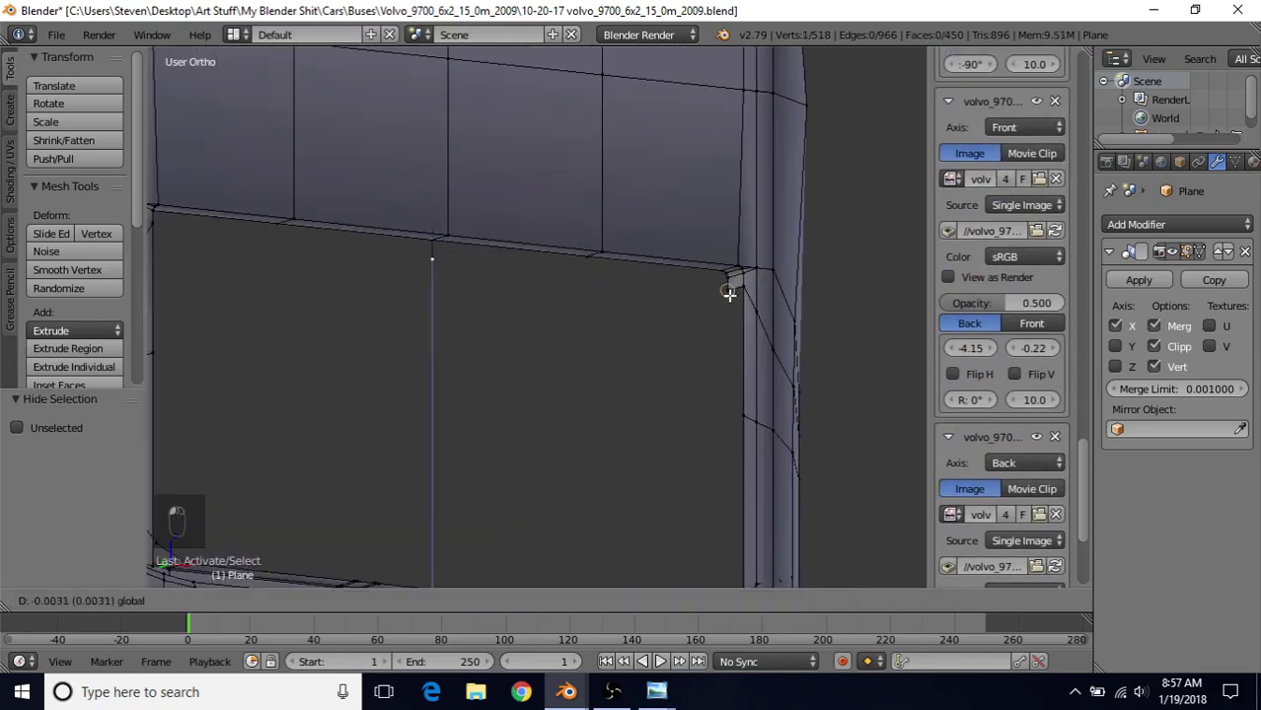
pyautogui.click(728, 294)
# Step: Fill a strip face between the recessed upper edge loop and the lowered centre vertex
pyautogui.moveTo(732, 293); pyautogui.dragTo(707, 268, button='middle')
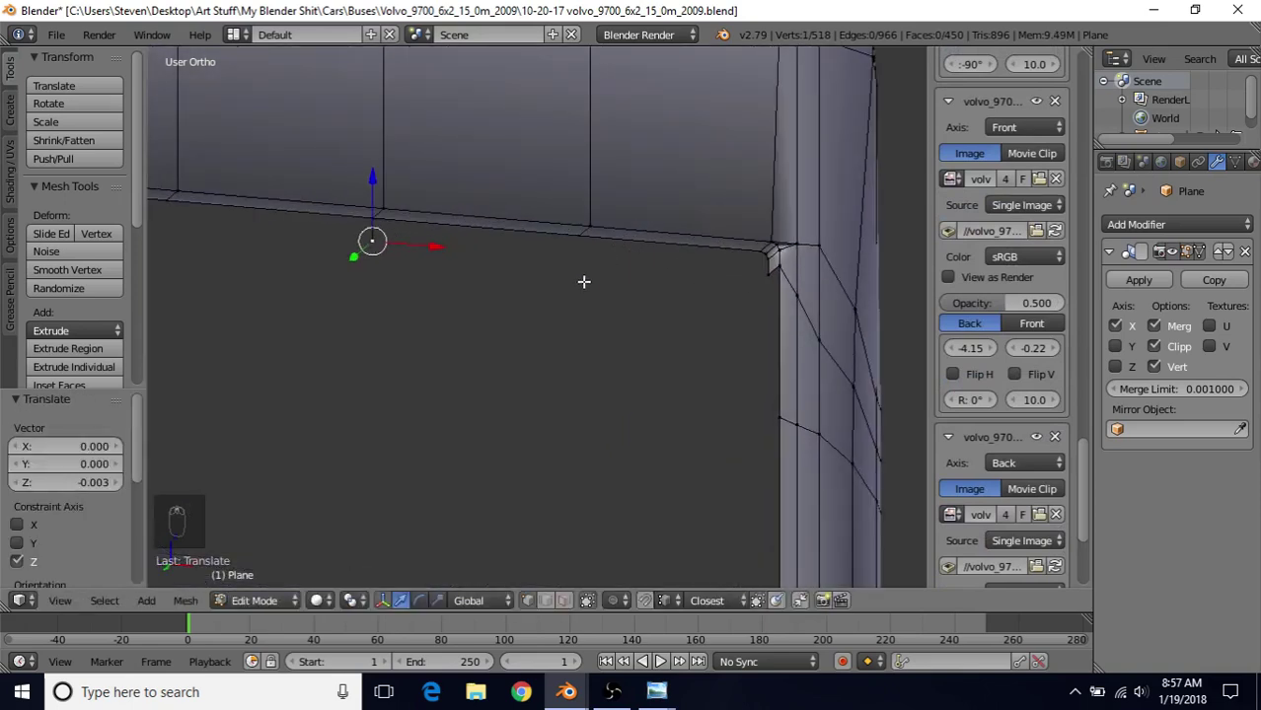
pyautogui.keyDown('alt'); pyautogui.rightClick(465, 231); pyautogui.keyUp('alt')
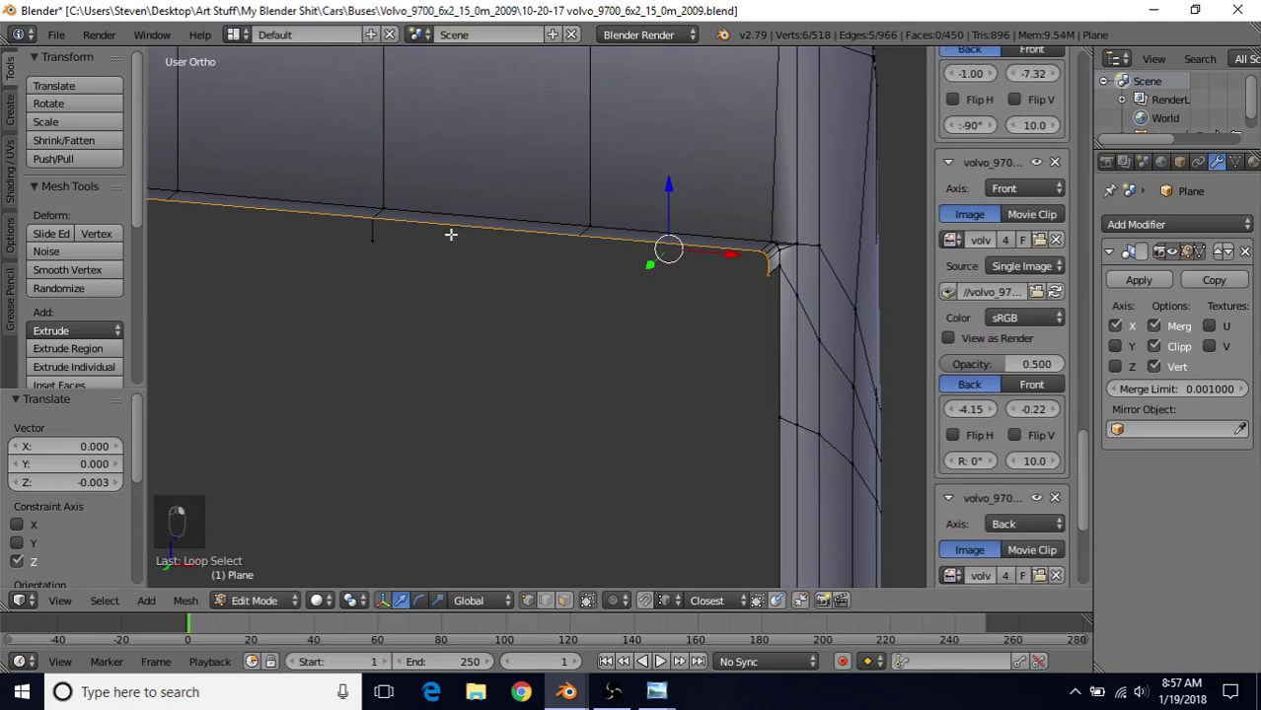
pyautogui.keyDown('shift'); pyautogui.rightClick(373, 246); pyautogui.keyUp('shift')
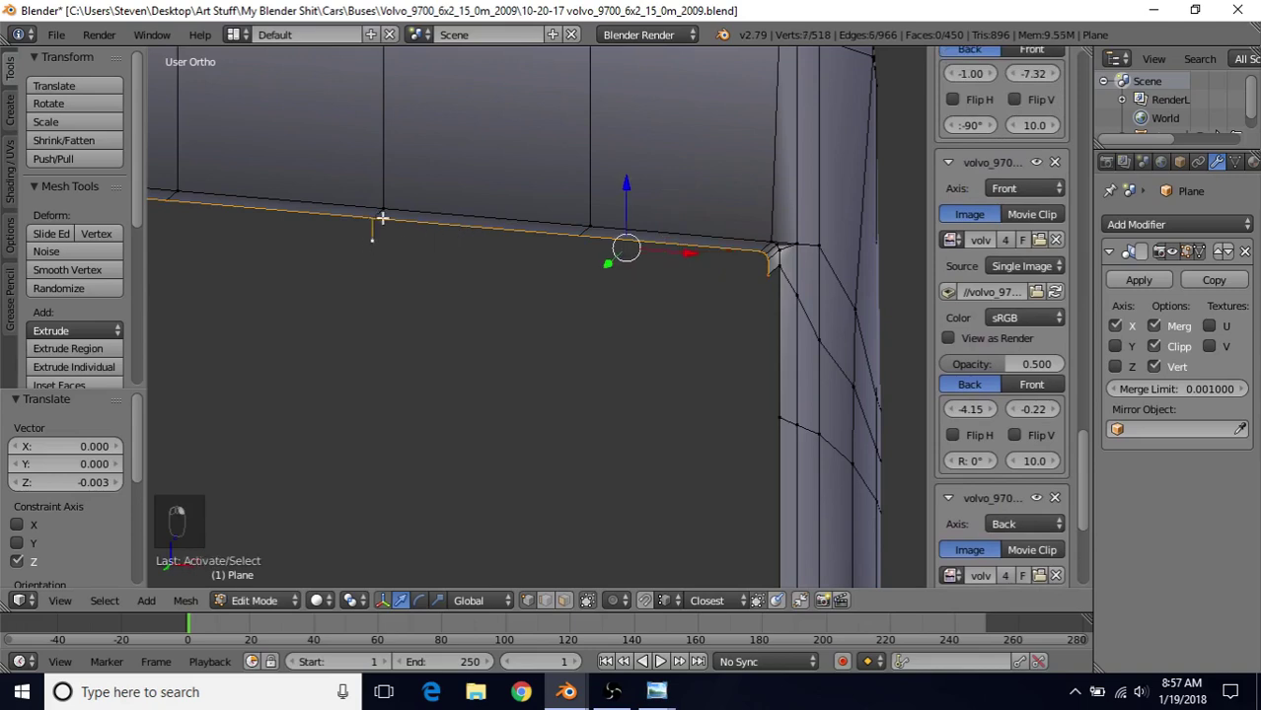
pyautogui.press('f')
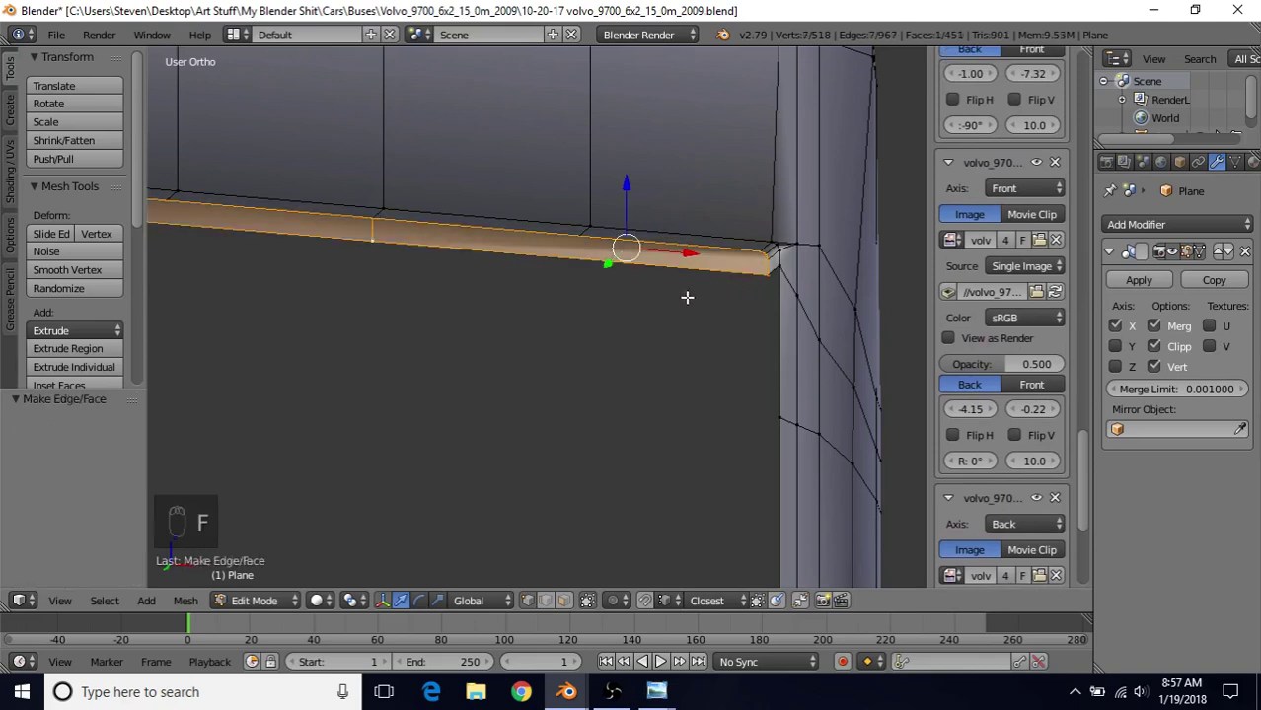
# Step: Inset the new strip face by about 0.003 and inspect the hatch opening in object mode
pyautogui.press('i')
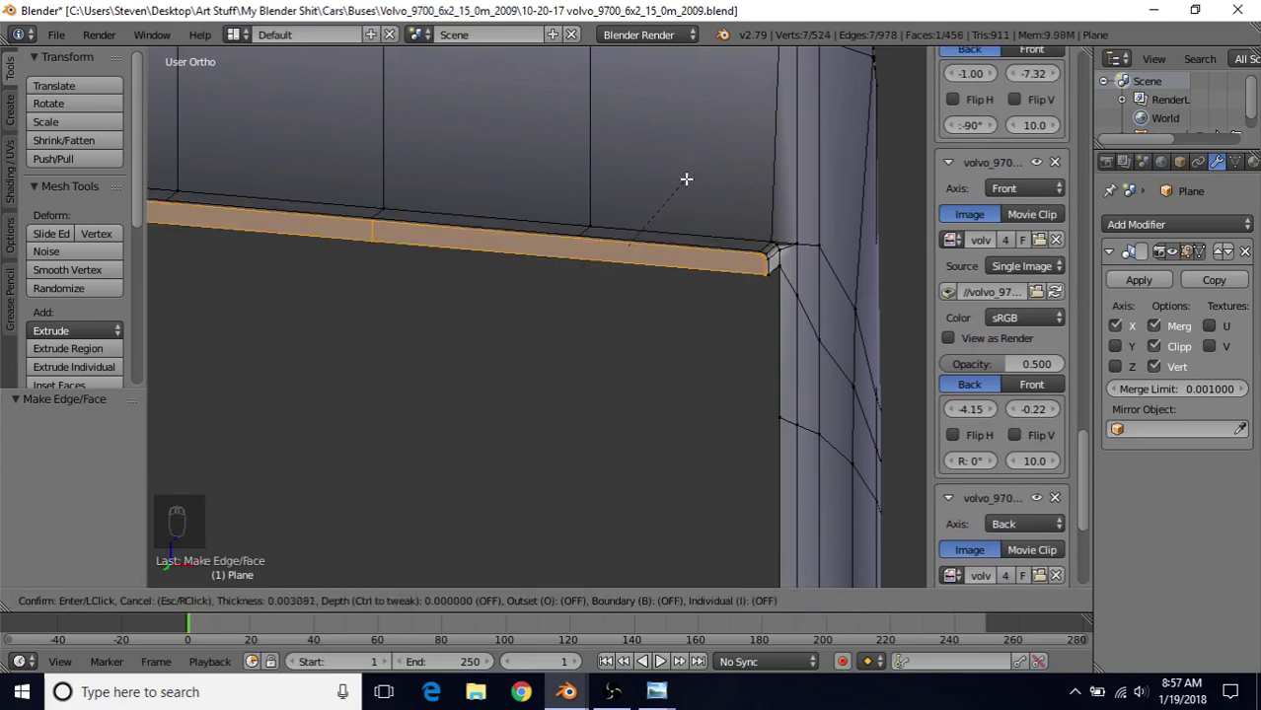
pyautogui.click(687, 179)
pyautogui.press('Tab')
pyautogui.scroll(-8, 474, 306)
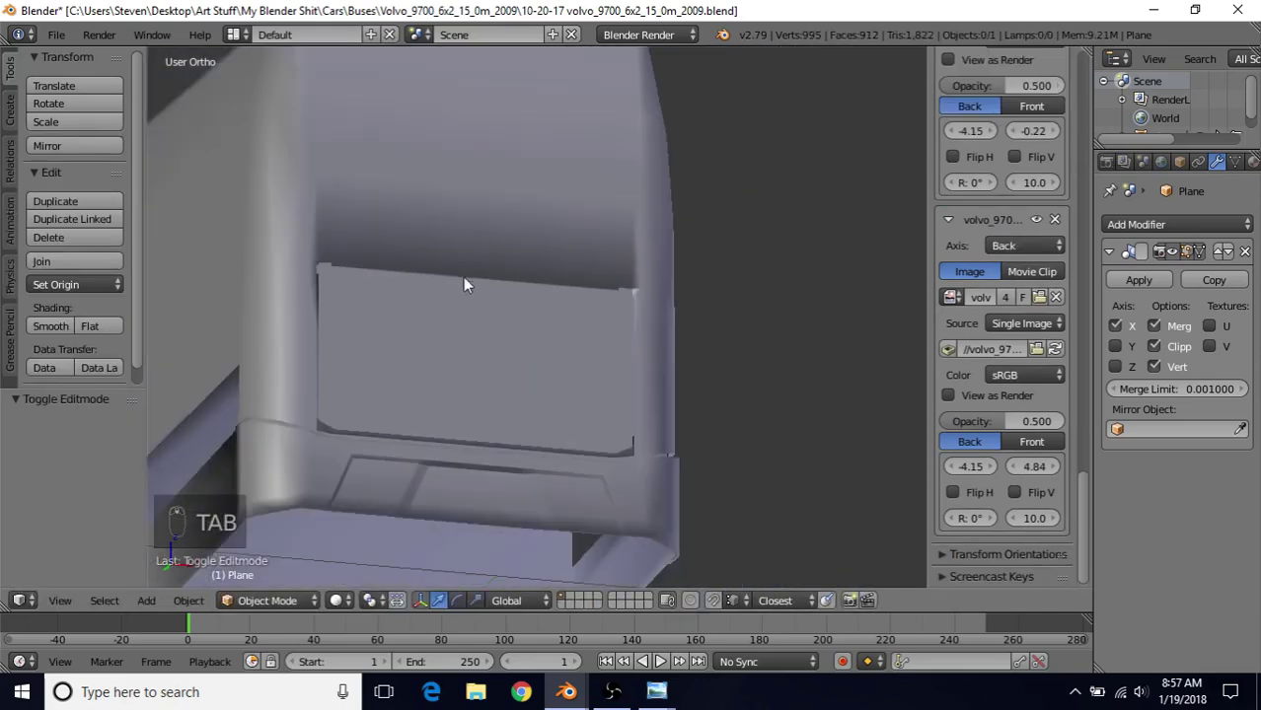
pyautogui.moveTo(463, 277); pyautogui.dragTo(388, 309, button='middle')
pyautogui.scroll(3, 388, 310)
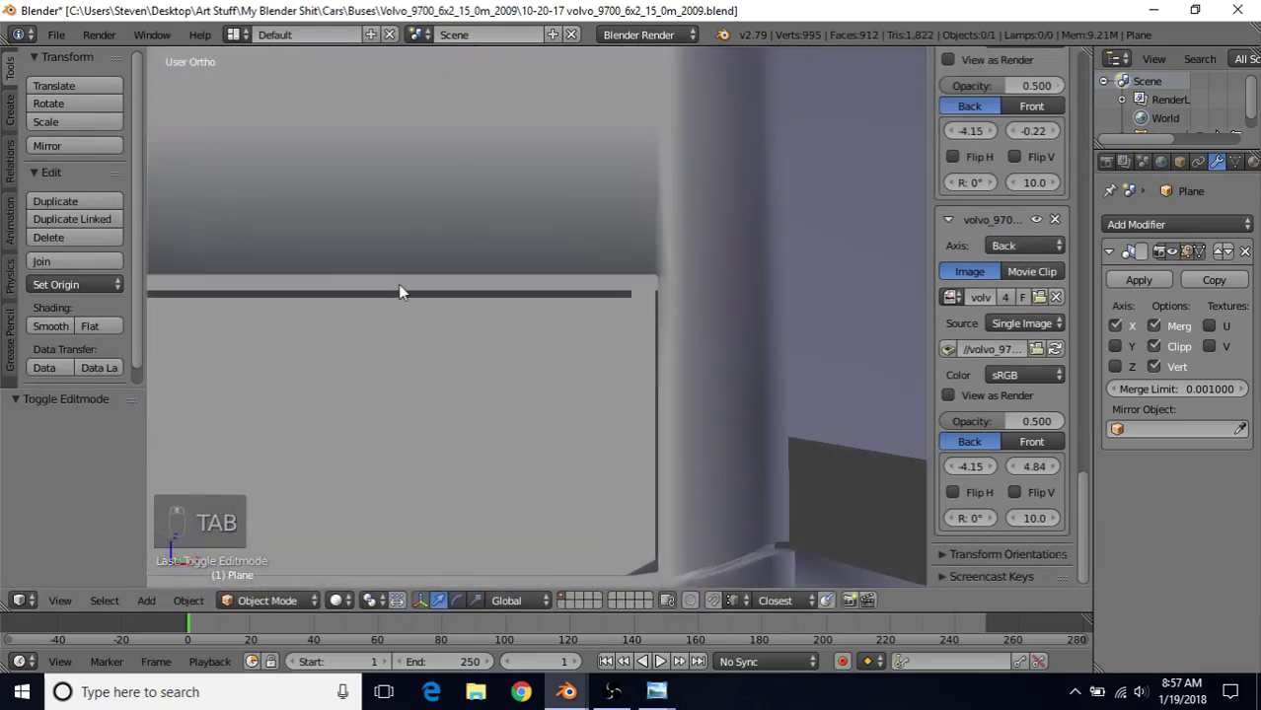
pyautogui.moveTo(463, 331)
pyautogui.mouseDown(button='middle')
pyautogui.moveTo(503, 293)
pyautogui.moveTo(529, 304)
pyautogui.mouseUp(button='middle')
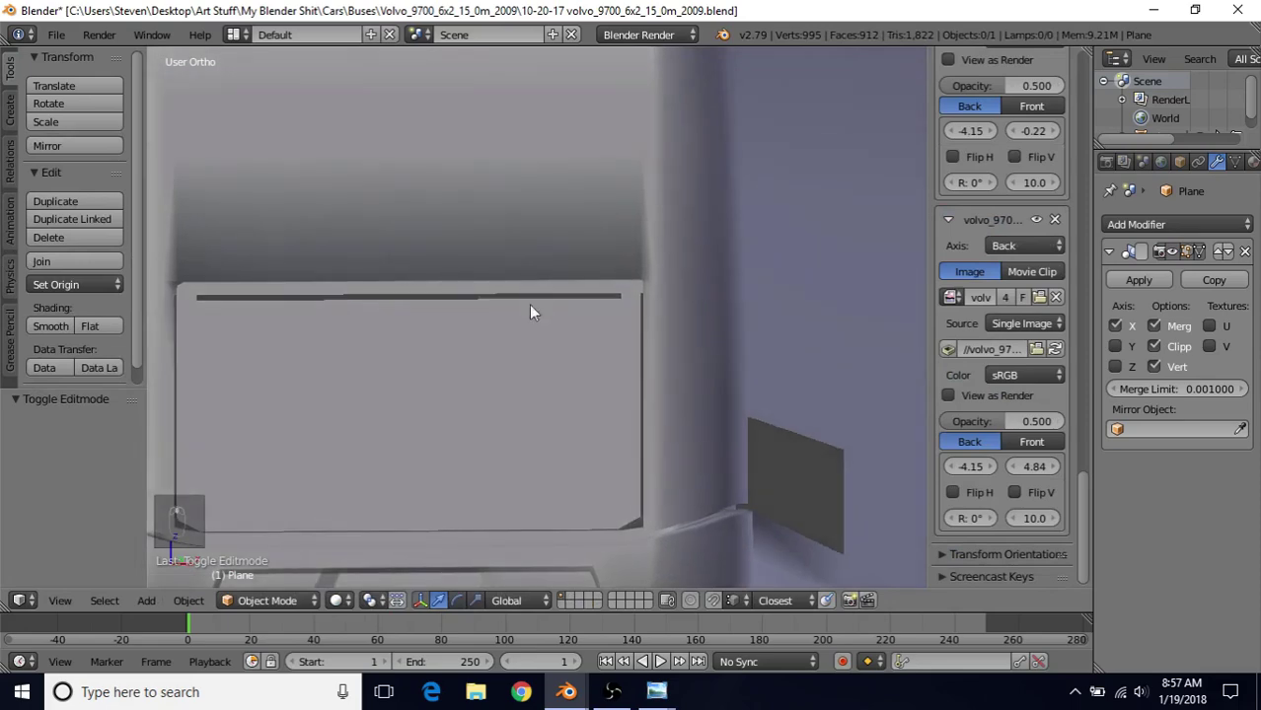
# Step: In edit mode, start a knife cut just above the hatch opening's upper edge, from the centre line around the upper corner
pyautogui.press('Tab')
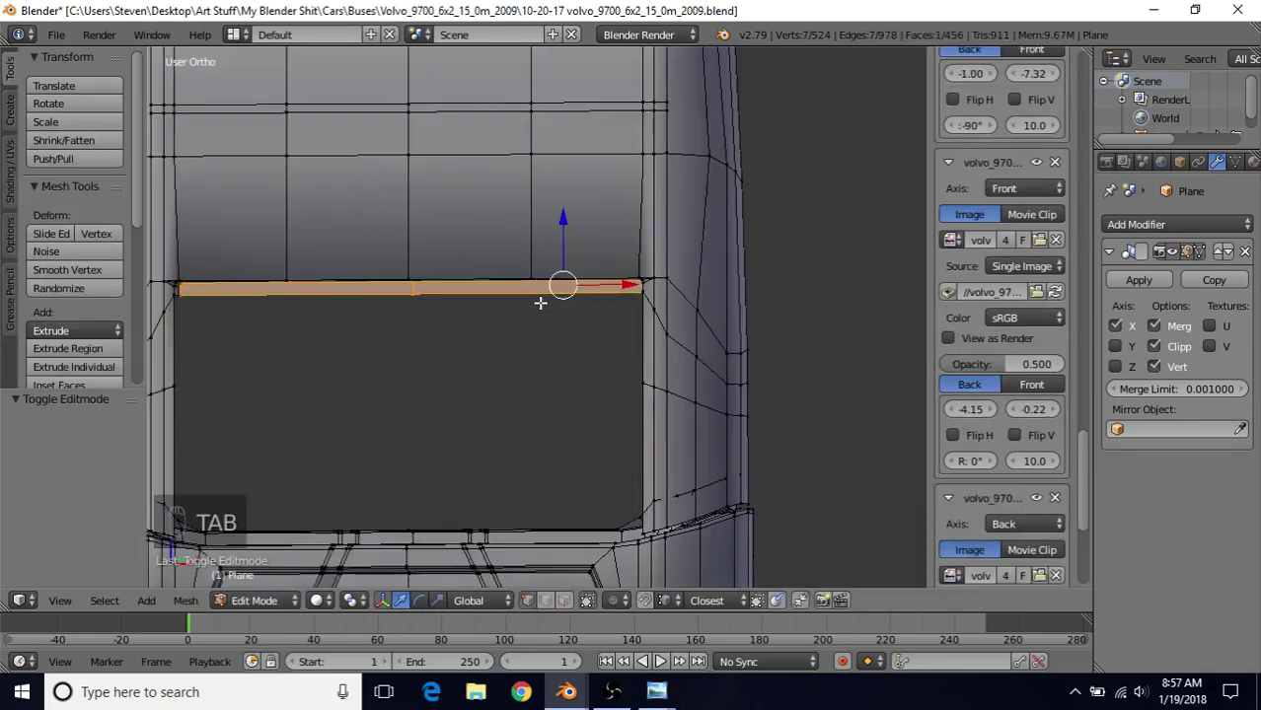
pyautogui.scroll(1, 549, 301)
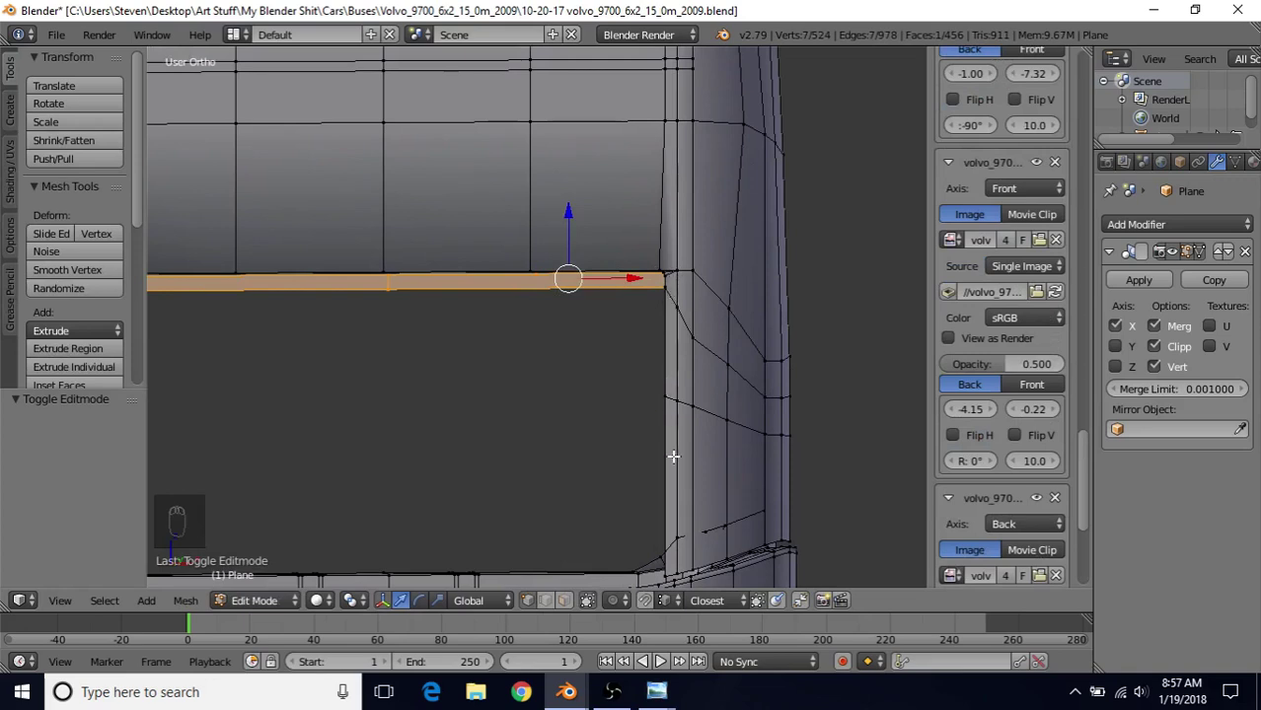
pyautogui.keyDown('shift'); pyautogui.moveTo(549, 296); pyautogui.dragTo(545, 289, button='middle'); pyautogui.keyUp('shift')
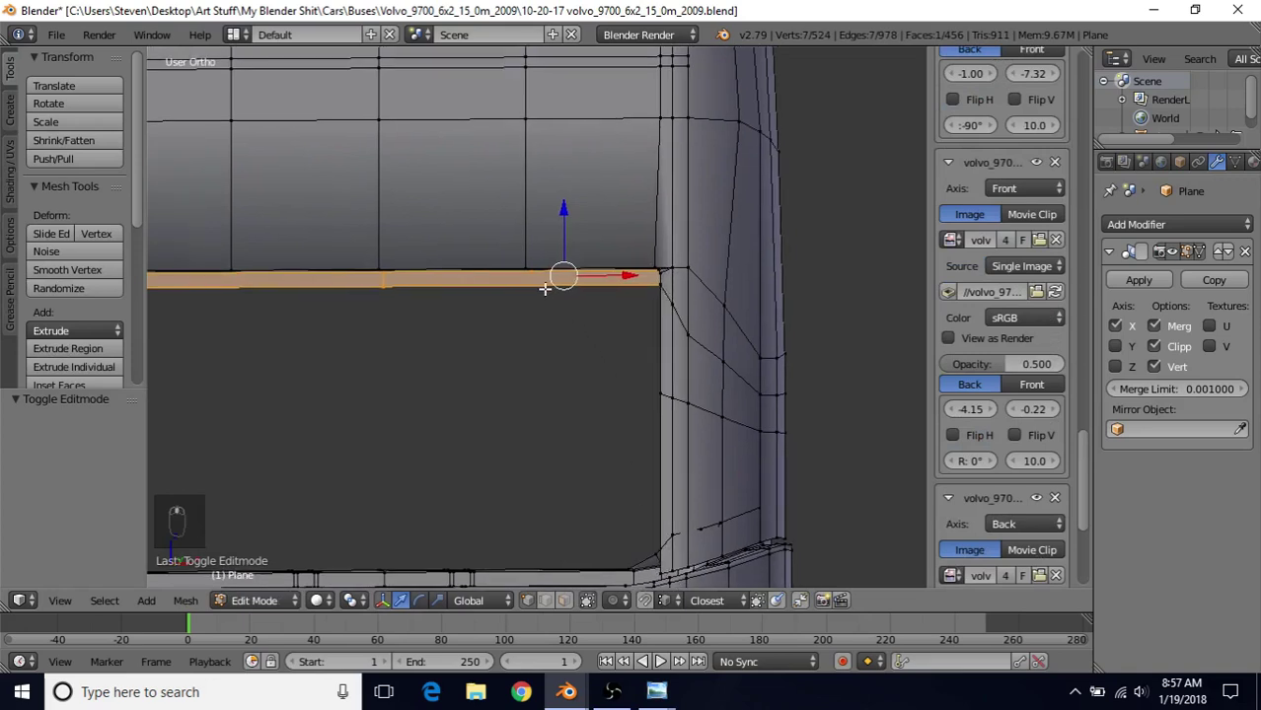
pyautogui.press('k')
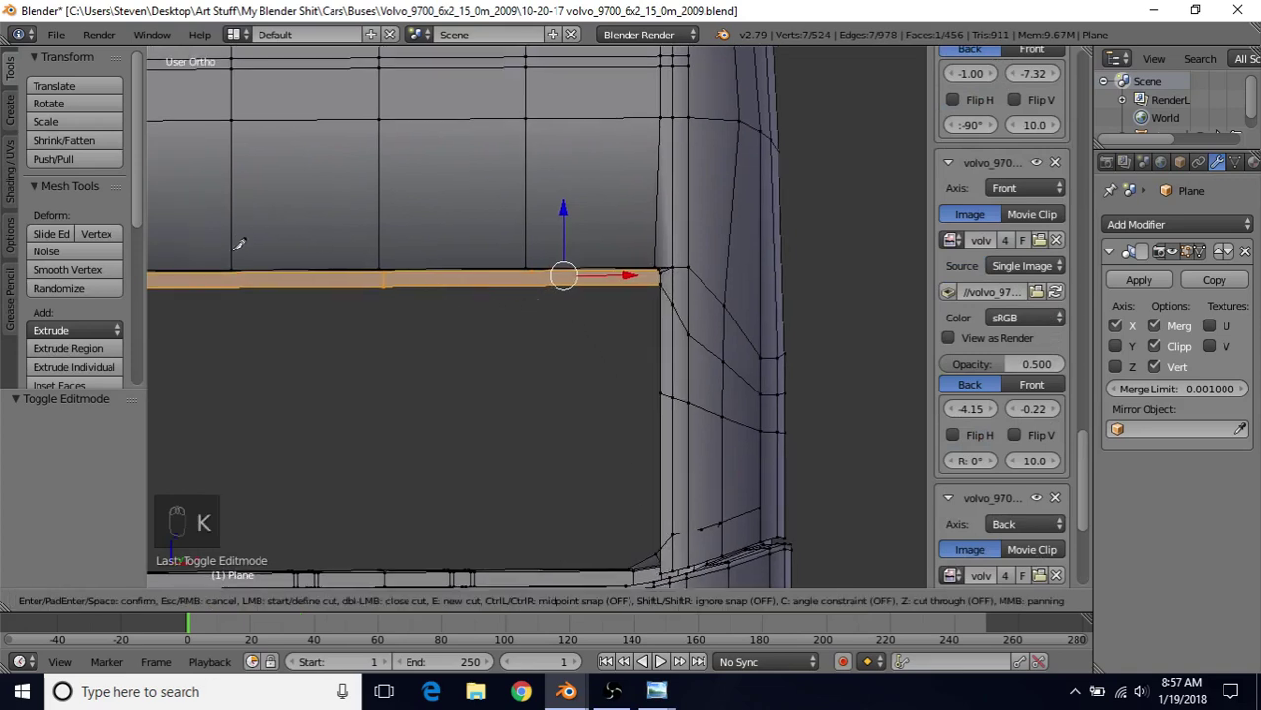
pyautogui.rightClick(235, 226)
pyautogui.scroll(-2, 334, 234)
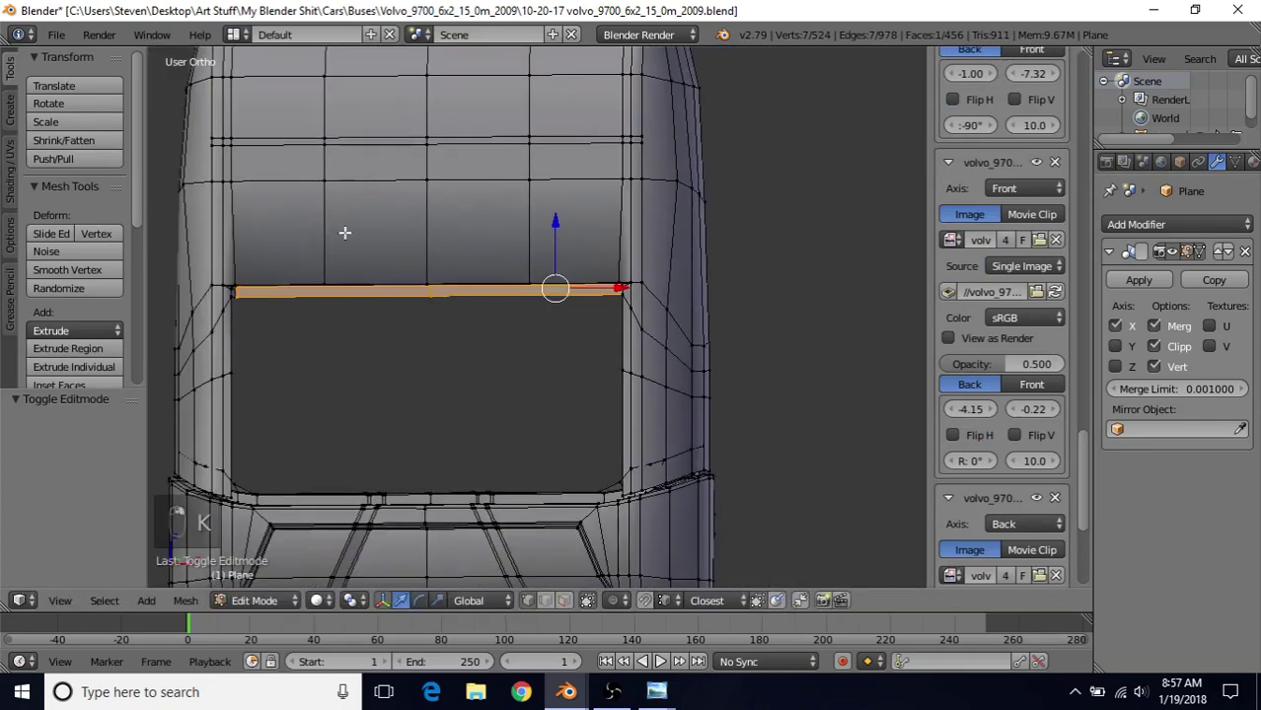
pyautogui.scroll(3, 346, 236)
pyautogui.press('k')
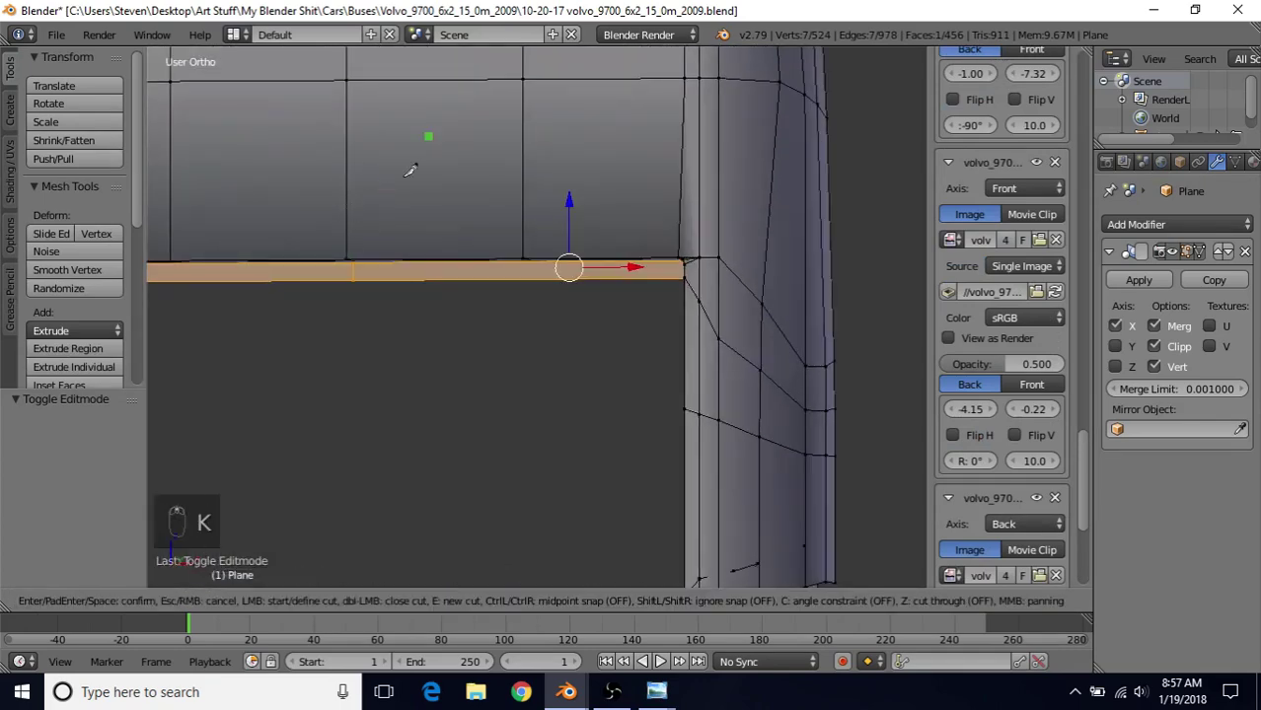
pyautogui.click(347, 242)
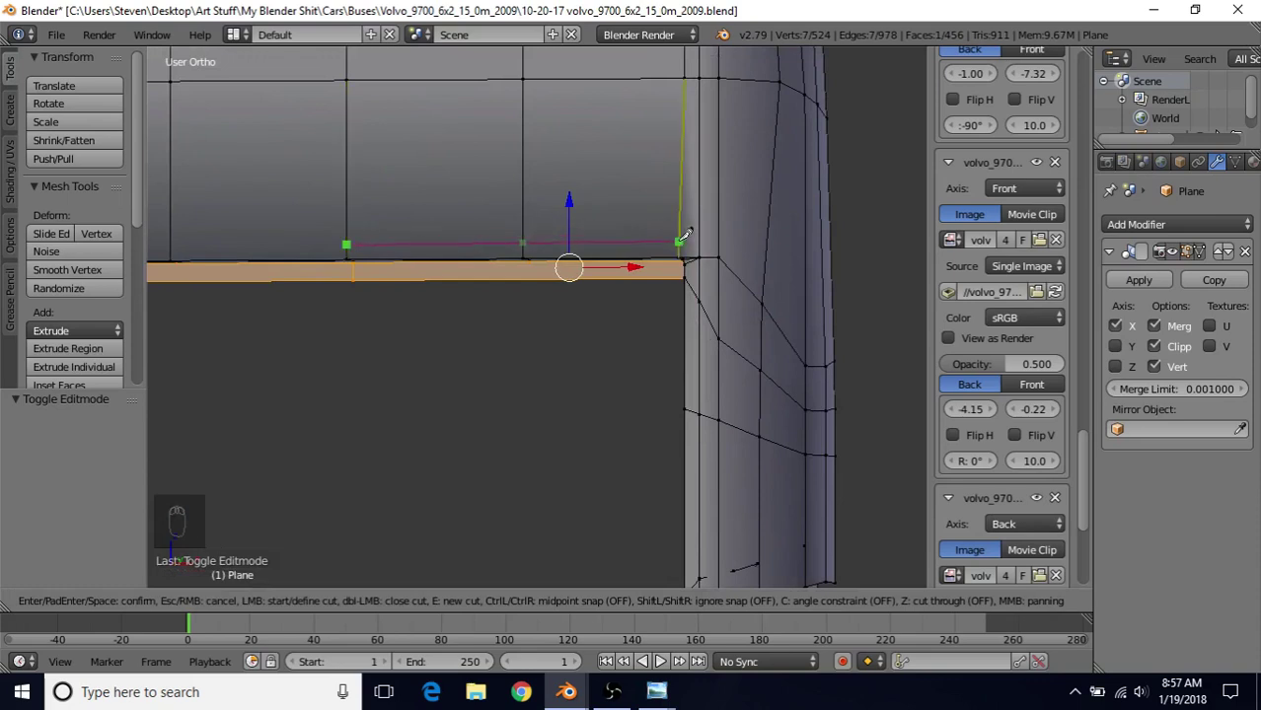
pyautogui.click(680, 241)
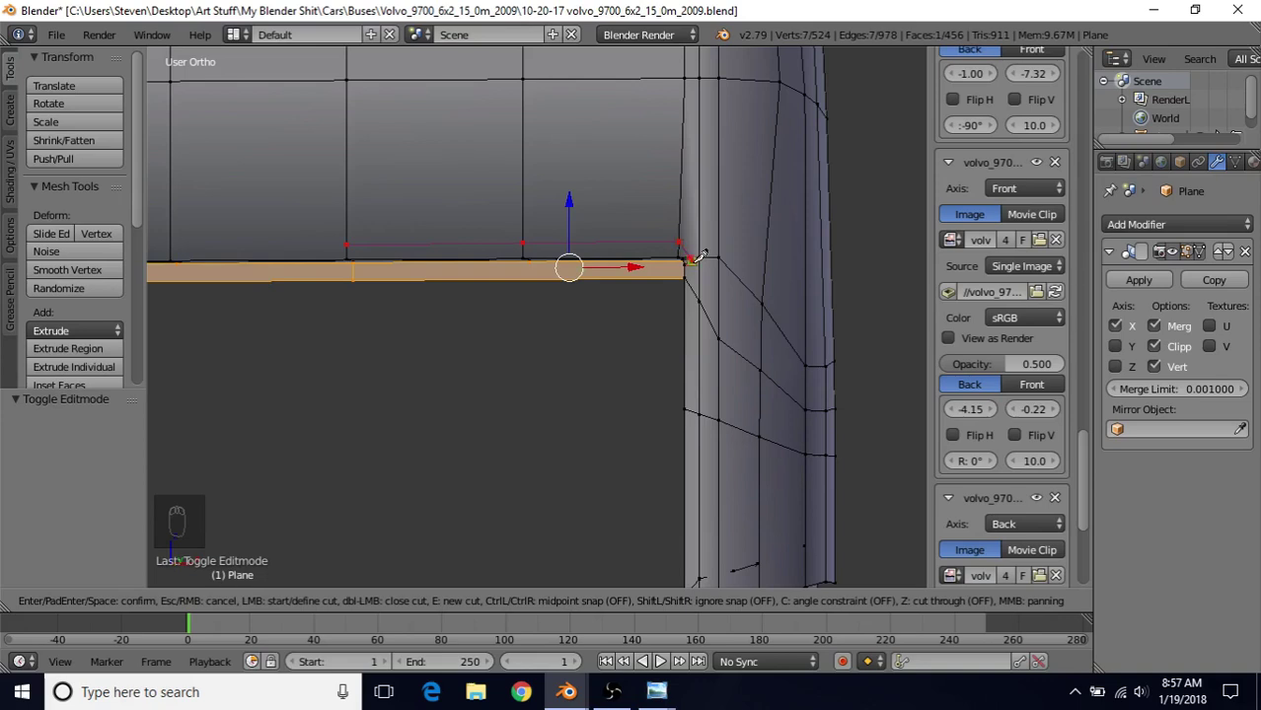
pyautogui.click(694, 259)
# Step: Continue the knife cut down the side of the hatch opening to its lower corner and apply it
pyautogui.click(694, 411)
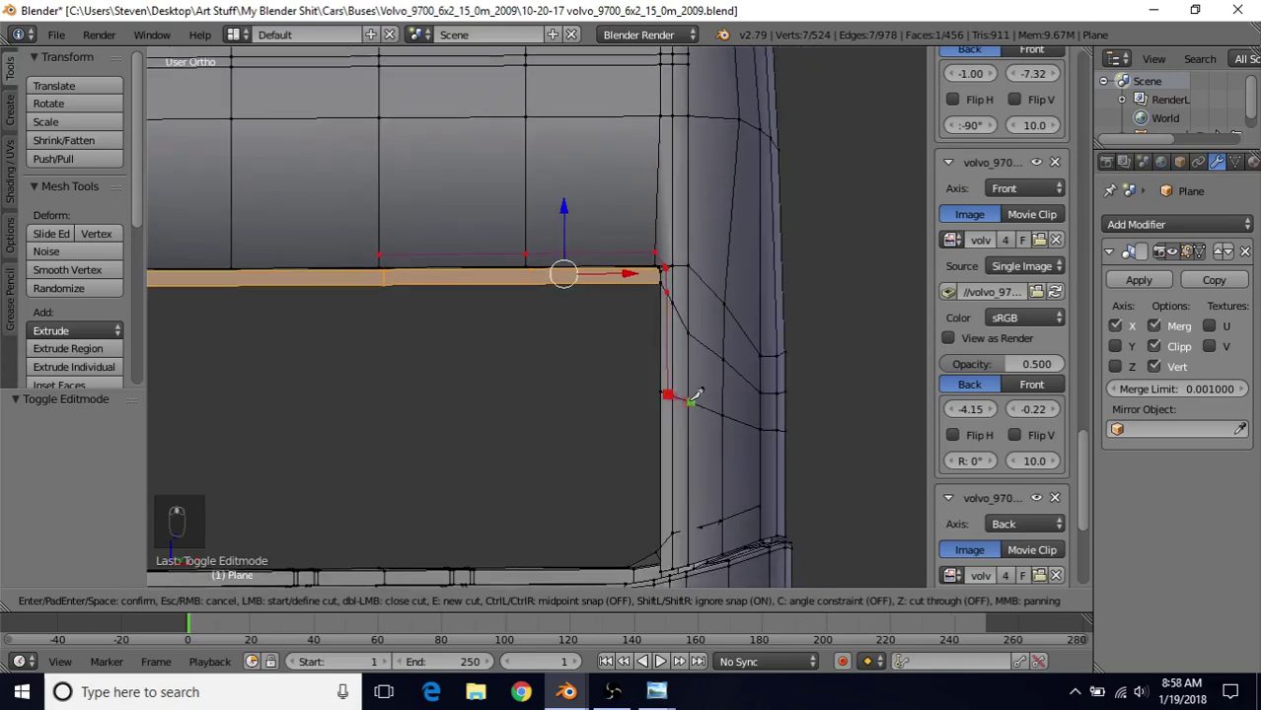
pyautogui.keyDown('shift'); pyautogui.moveTo(695, 397); pyautogui.dragTo(654, 242, button='middle'); pyautogui.keyUp('shift')
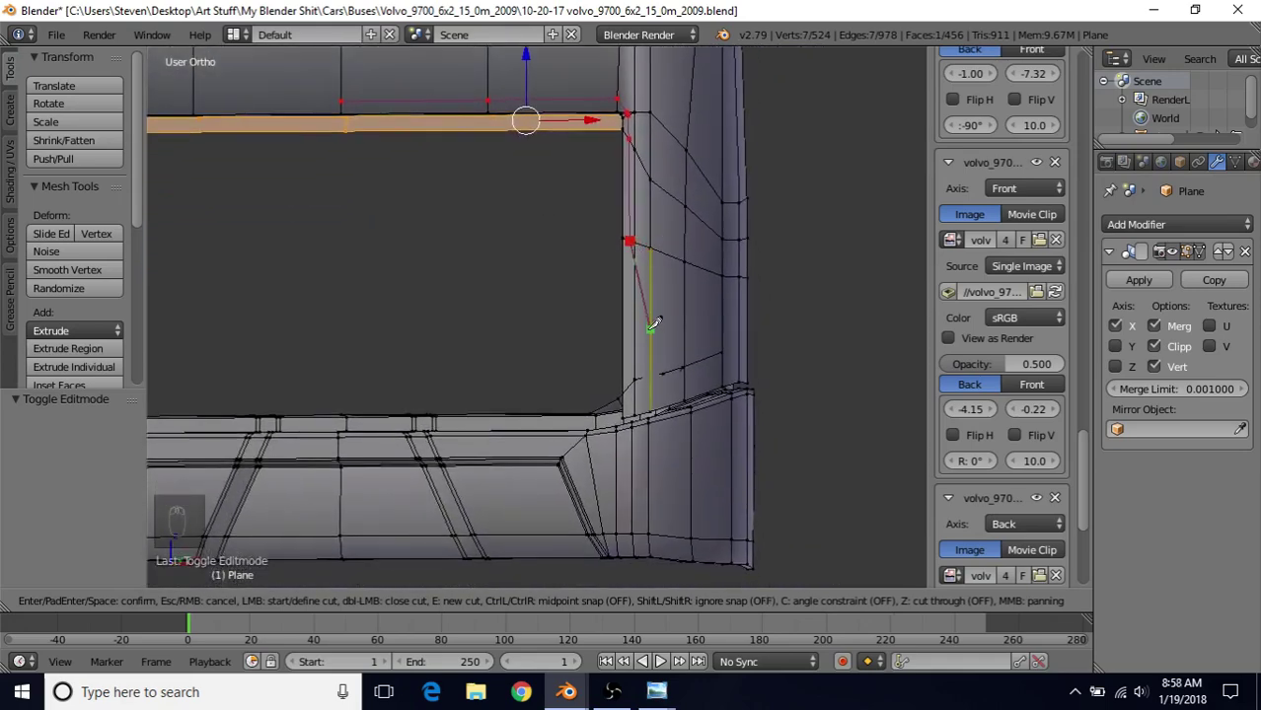
pyautogui.scroll(2, 654, 330)
pyautogui.click(670, 206)
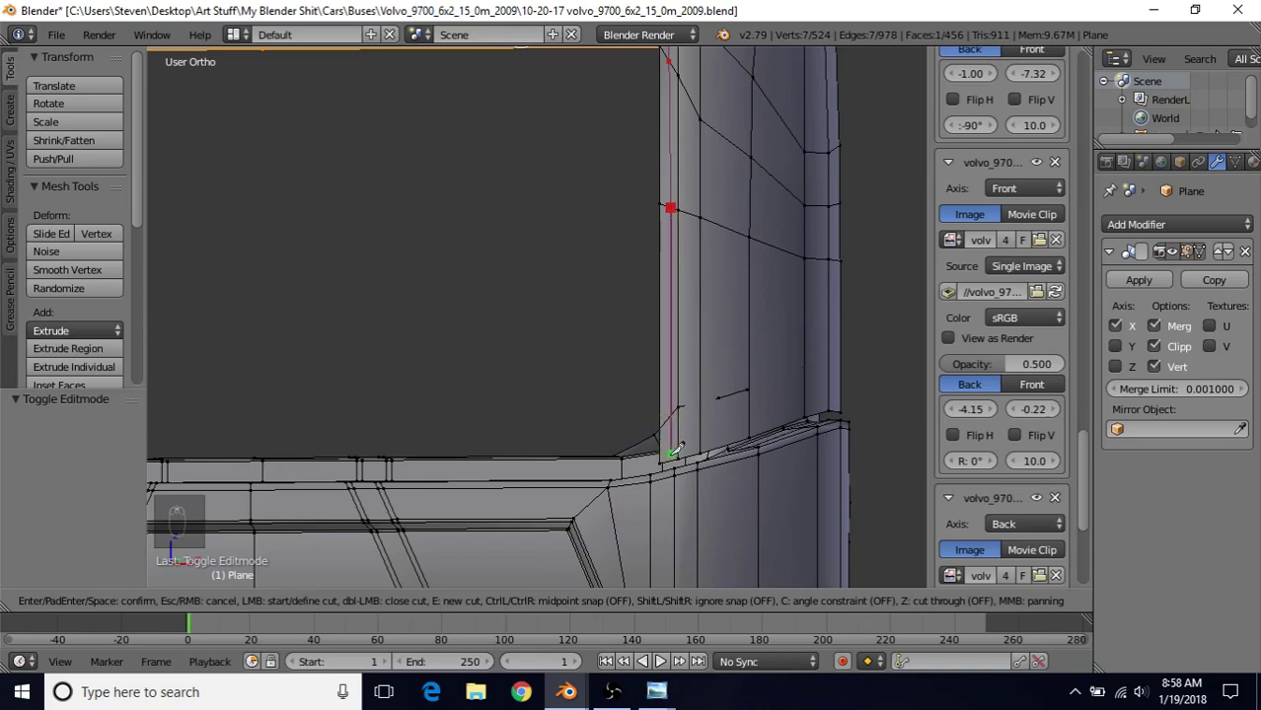
pyautogui.click(675, 452)
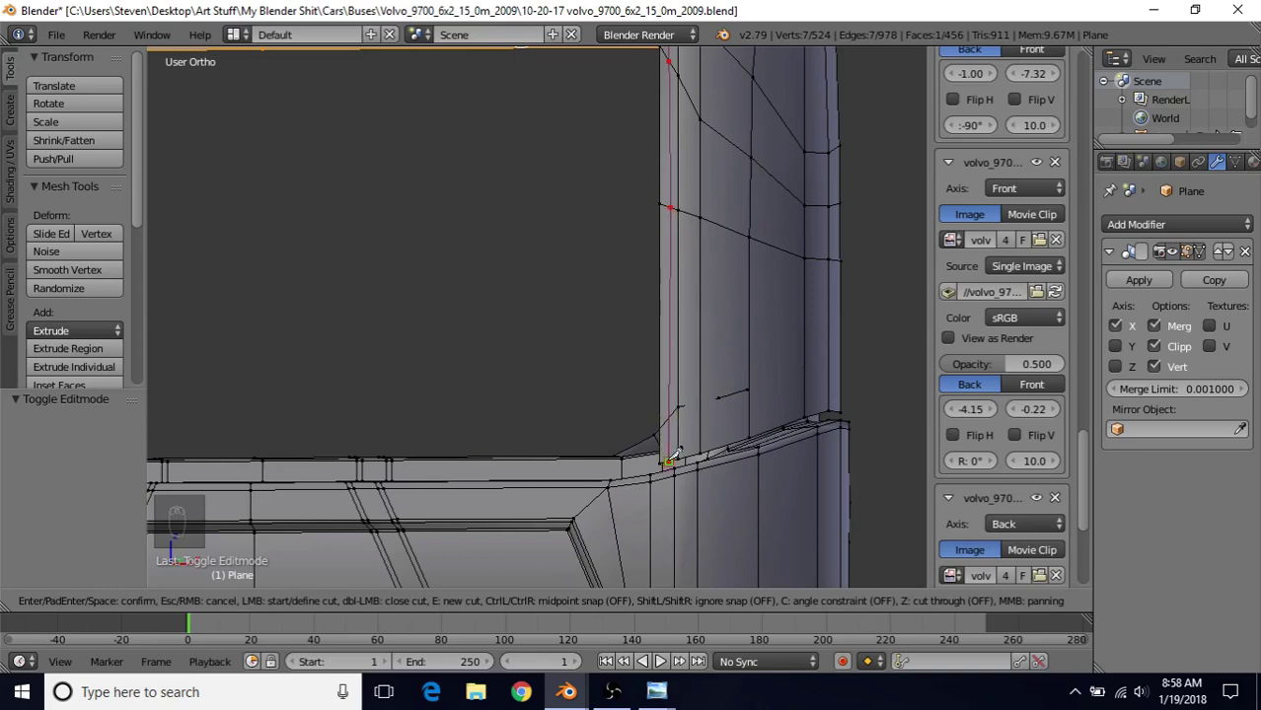
pyautogui.press('Return')
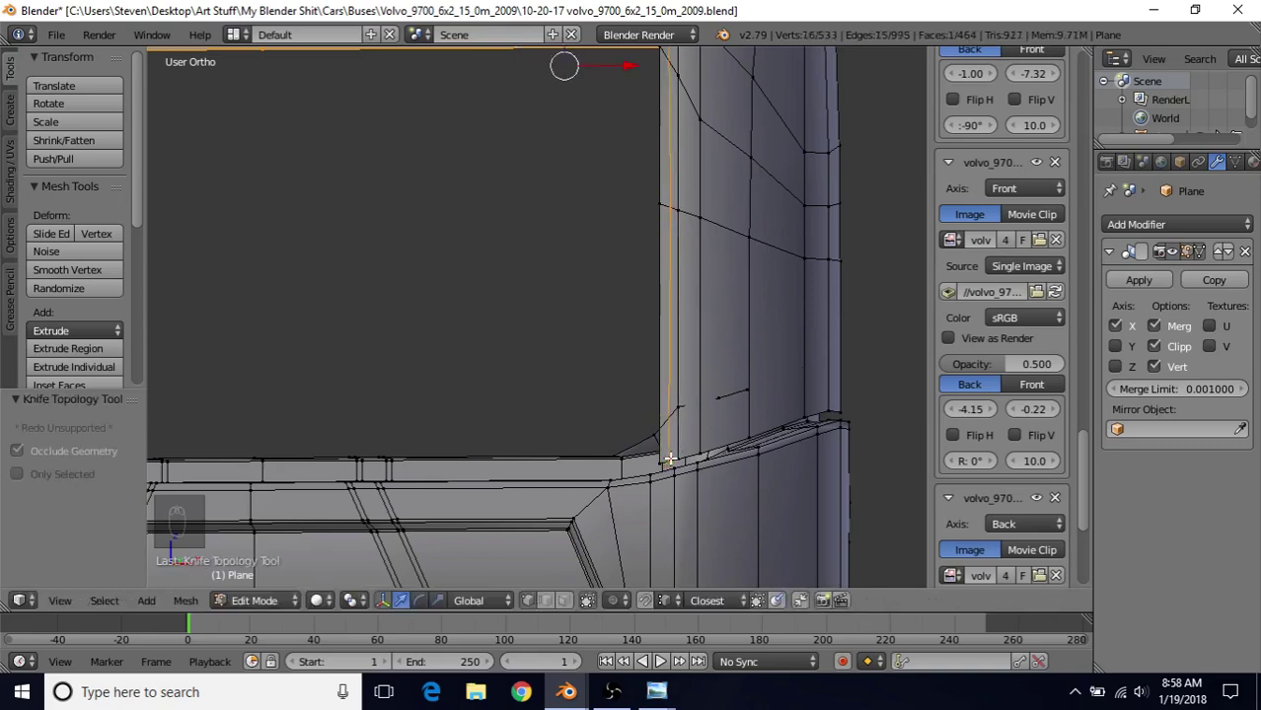
# Step: Merge the three cut vertices at the opening's upper corner at their center and raise the merged vertex 0.002 along Z
pyautogui.scroll(-2, 654, 341)
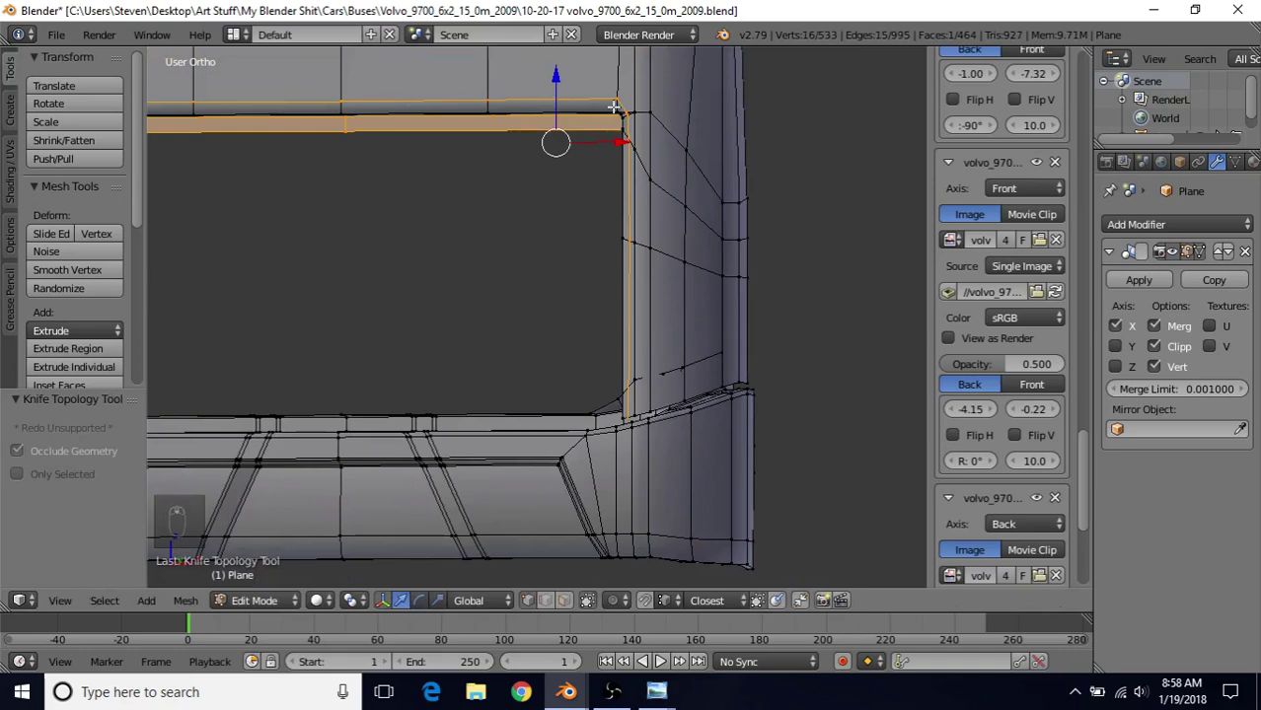
pyautogui.scroll(5, 563, 196)
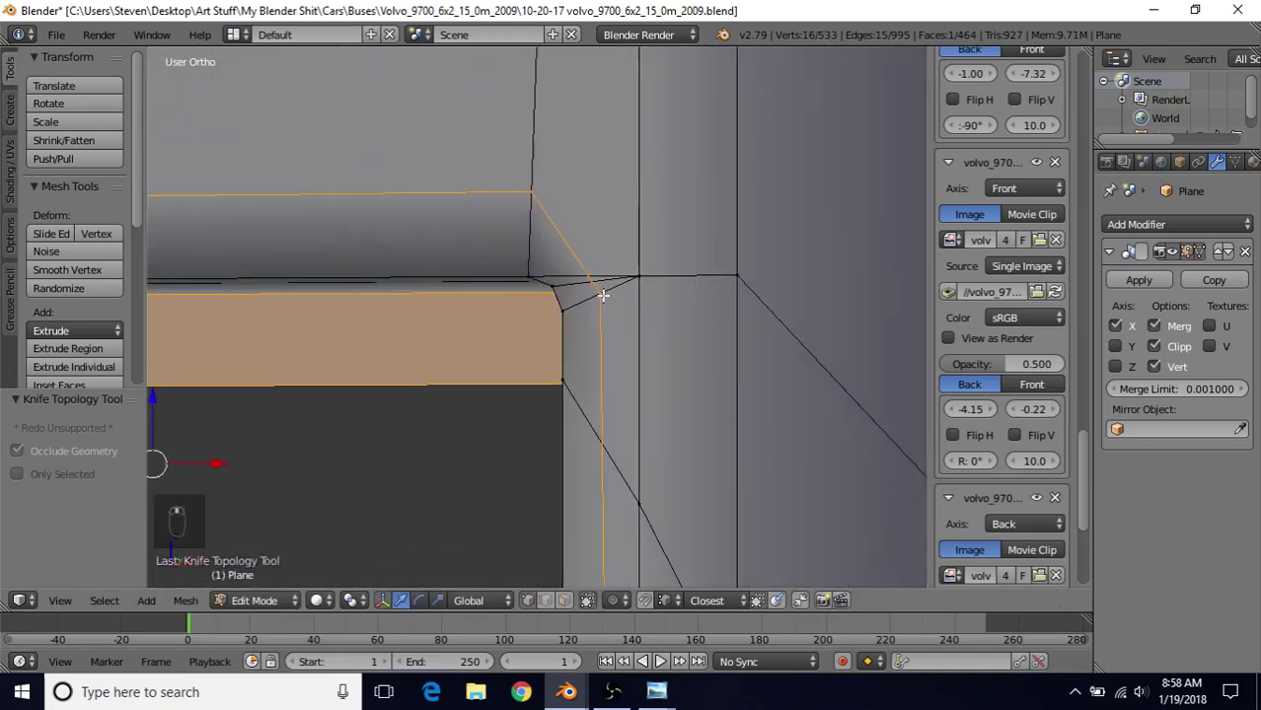
pyautogui.rightClick(592, 275)
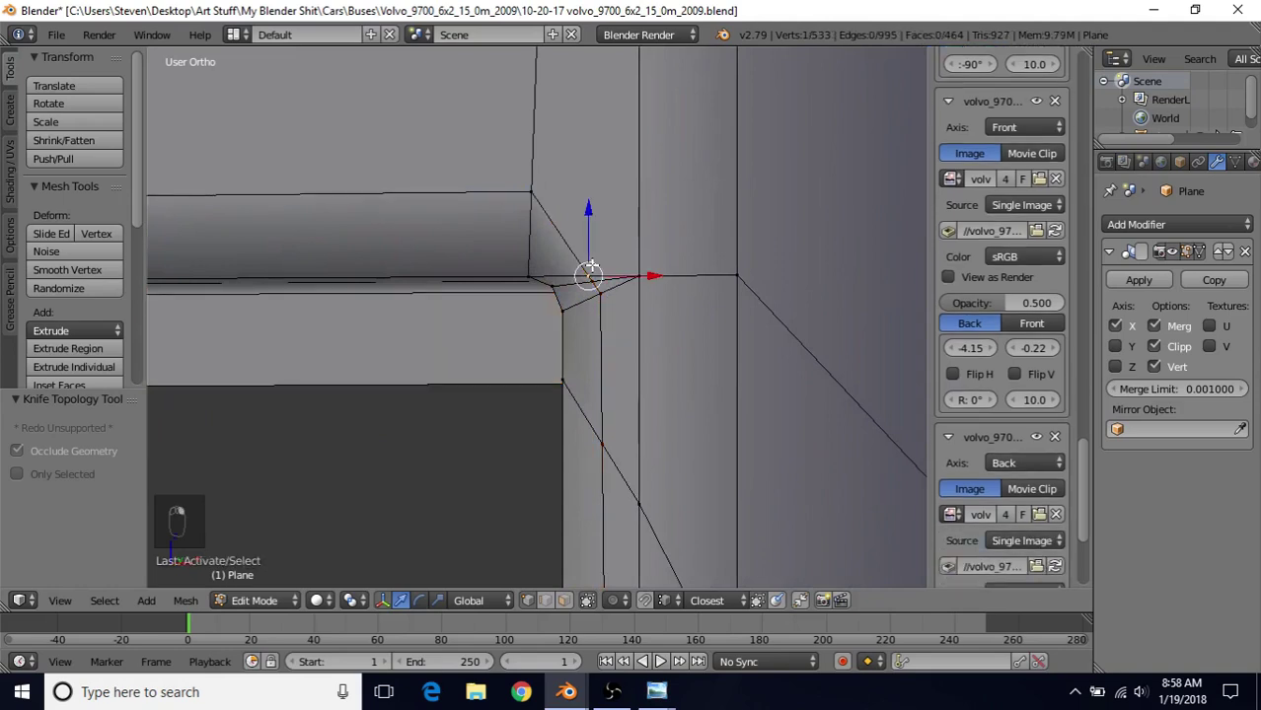
pyautogui.hotkey('alt', 'm')
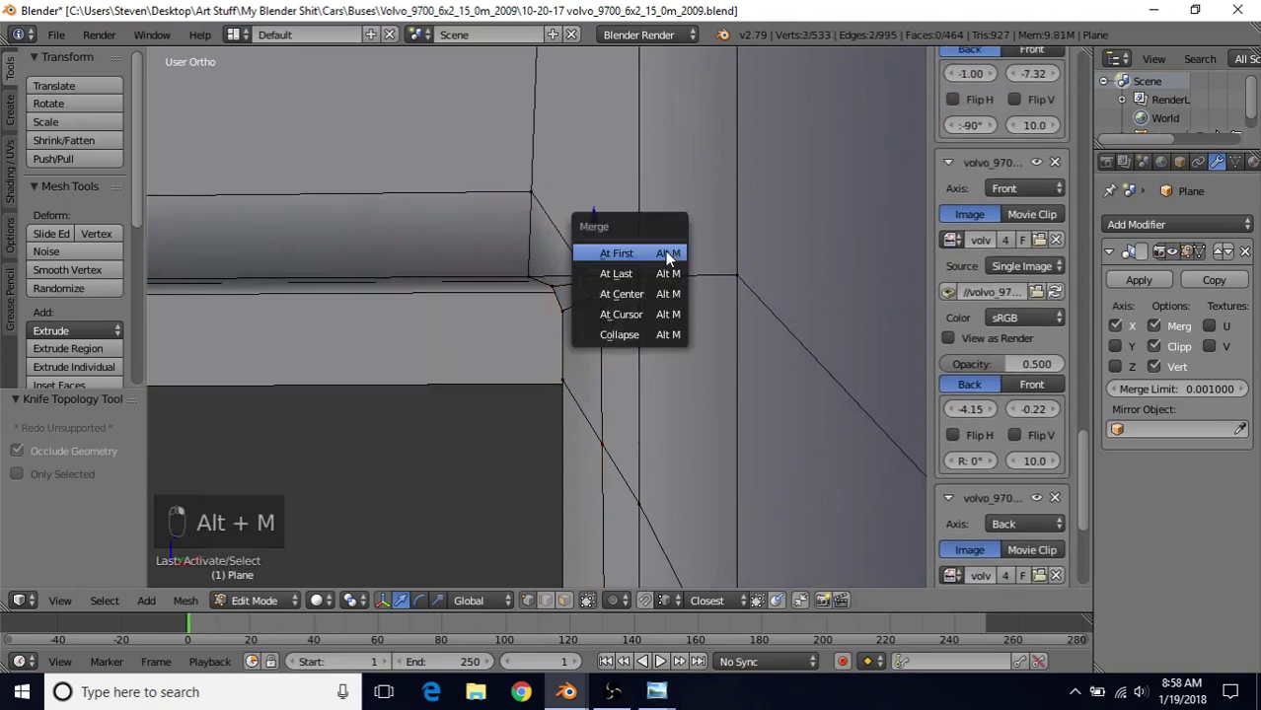
pyautogui.click(651, 290)
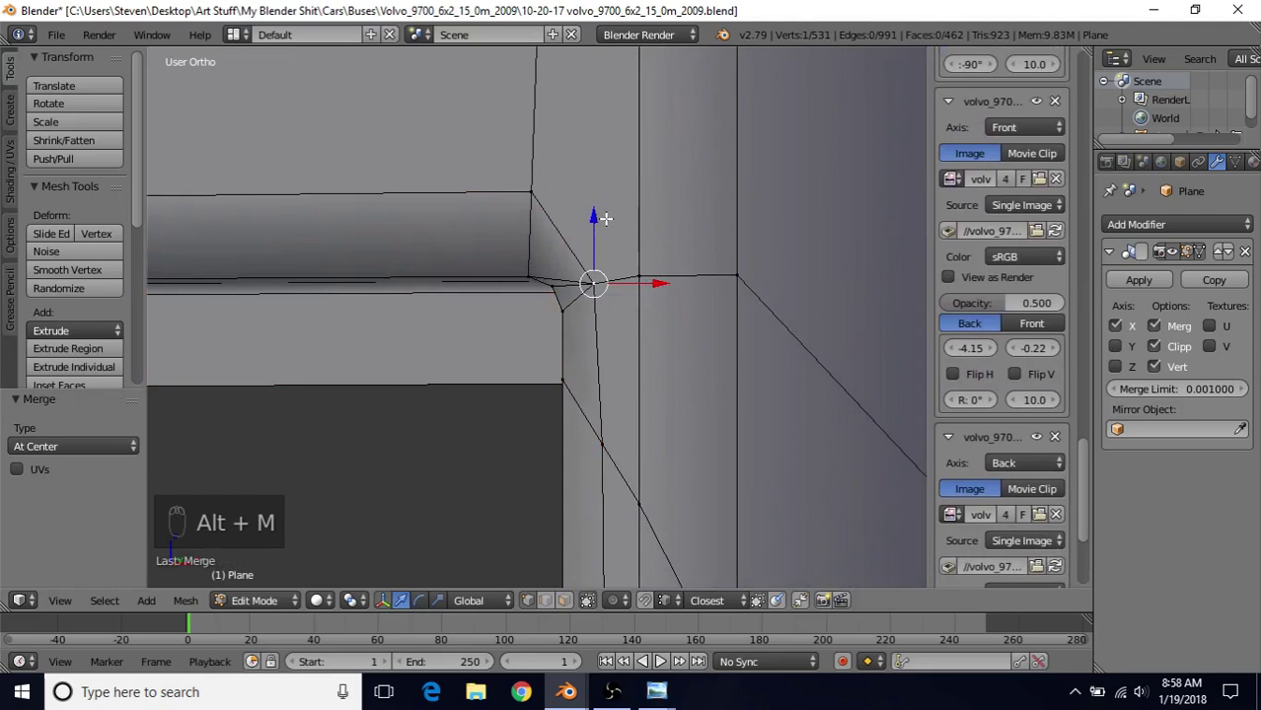
pyautogui.moveTo(594, 211); pyautogui.dragTo(577, 285)
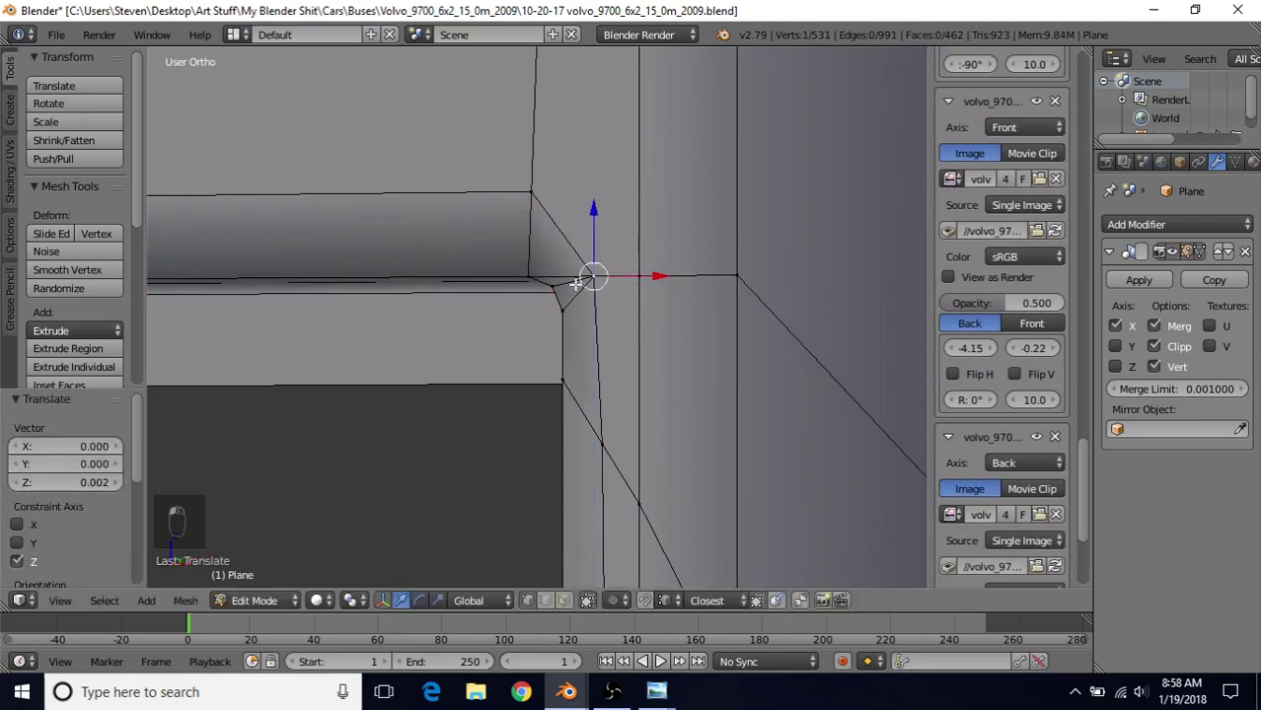
# Step: Select the newly cut edge loop running just above the hatch opening, including its corner segment
pyautogui.scroll(-2, 527, 355)
pyautogui.scroll(-3, 482, 327)
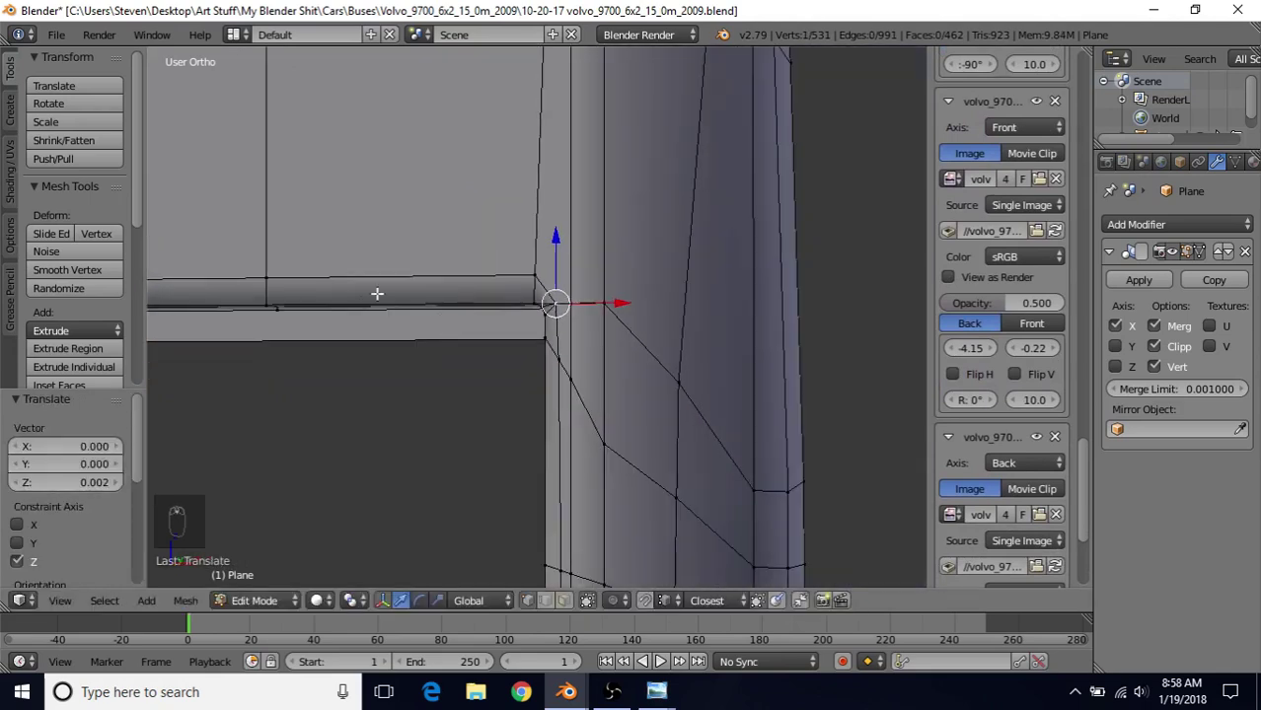
pyautogui.keyDown('alt'); pyautogui.rightClick(294, 261); pyautogui.keyUp('alt')
pyautogui.keyDown('shift'); pyautogui.moveTo(453, 281); pyautogui.dragTo(548, 245, button='middle'); pyautogui.keyUp('shift')
pyautogui.scroll(1, 548, 247)
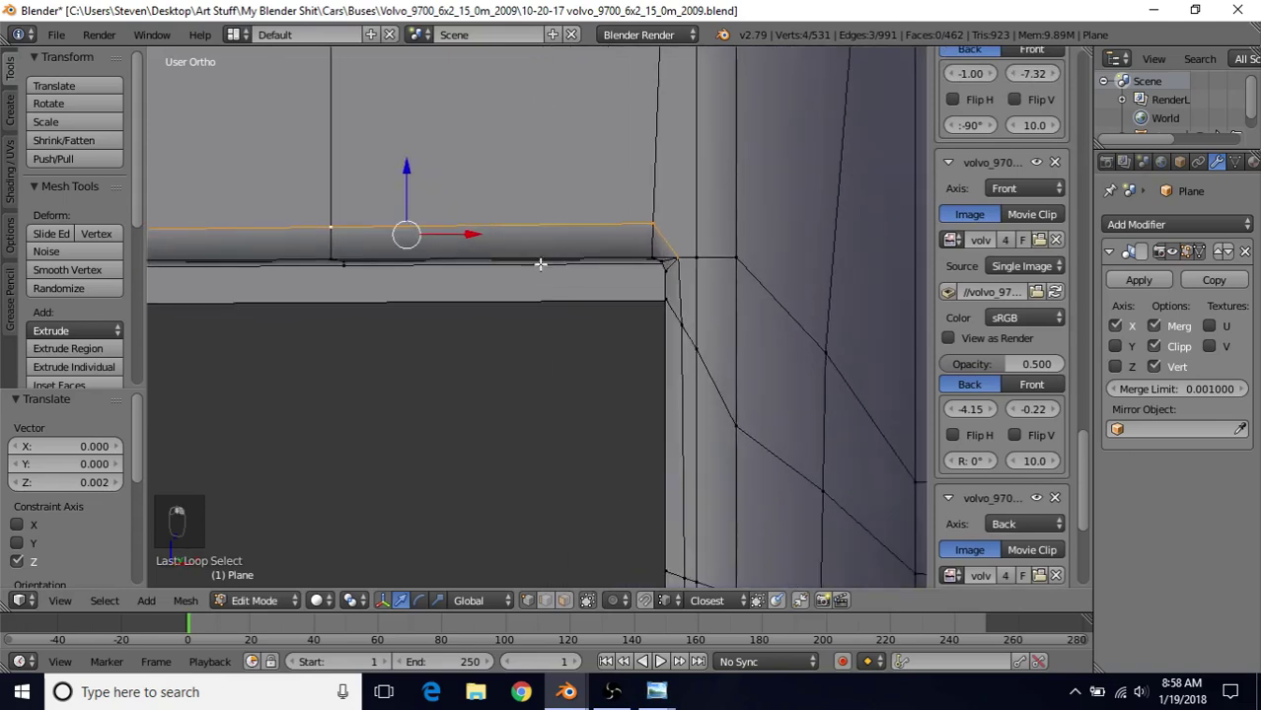
pyautogui.press('q')
pyautogui.press('f')
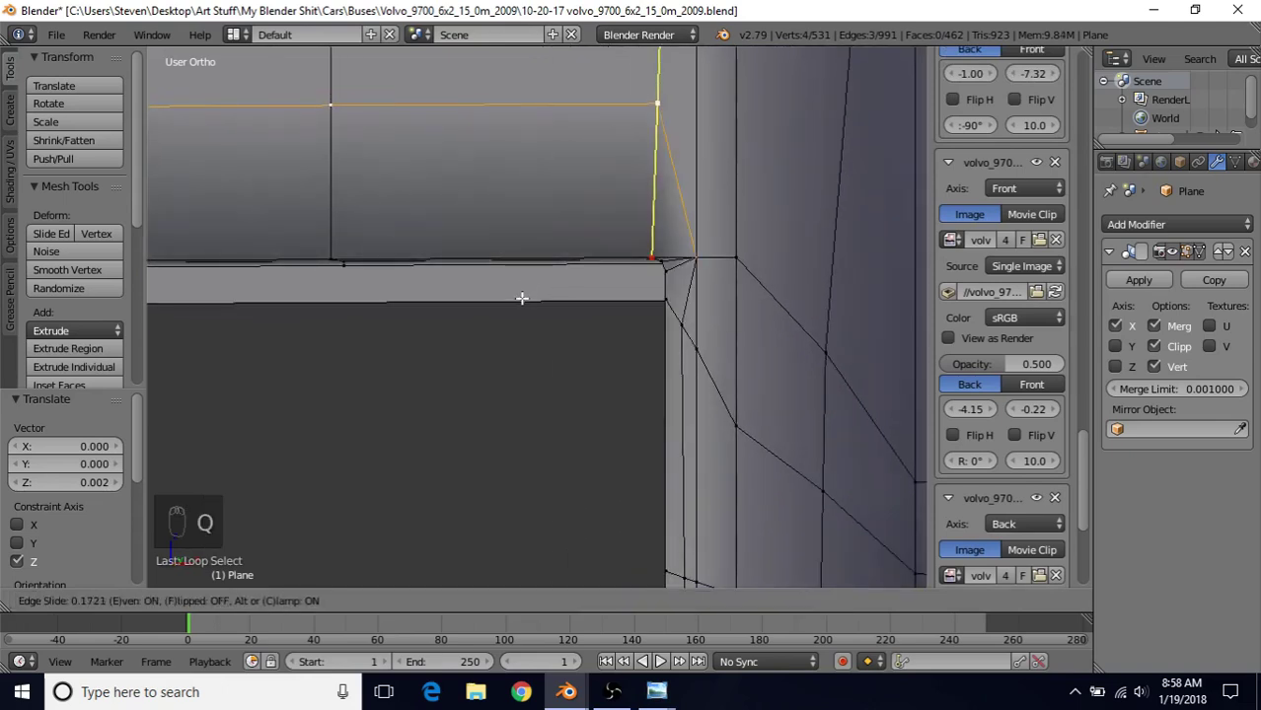
pyautogui.click(509, 418)
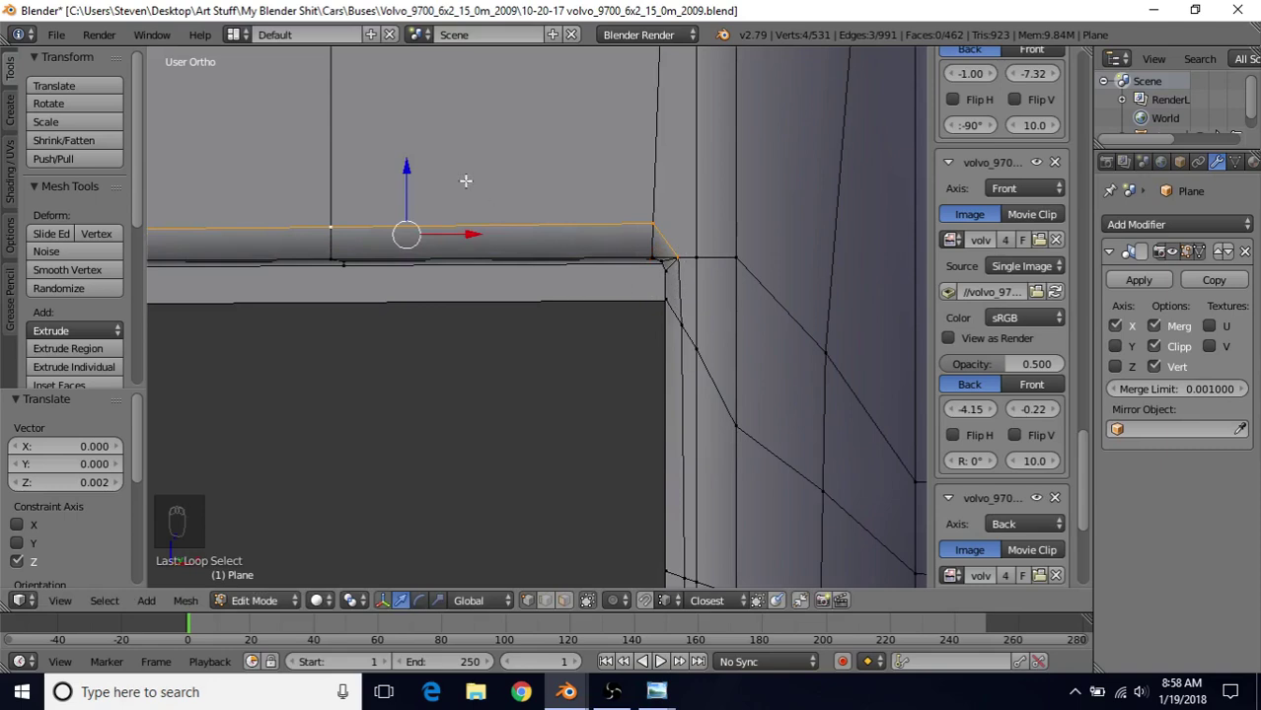
# Step: Deselect the corner vertex and edge-slide the remaining loop down towards the hatch opening's upper edge, with a factor of about -0.951
pyautogui.keyDown('shift'); pyautogui.rightClick(684, 247); pyautogui.keyUp('shift')
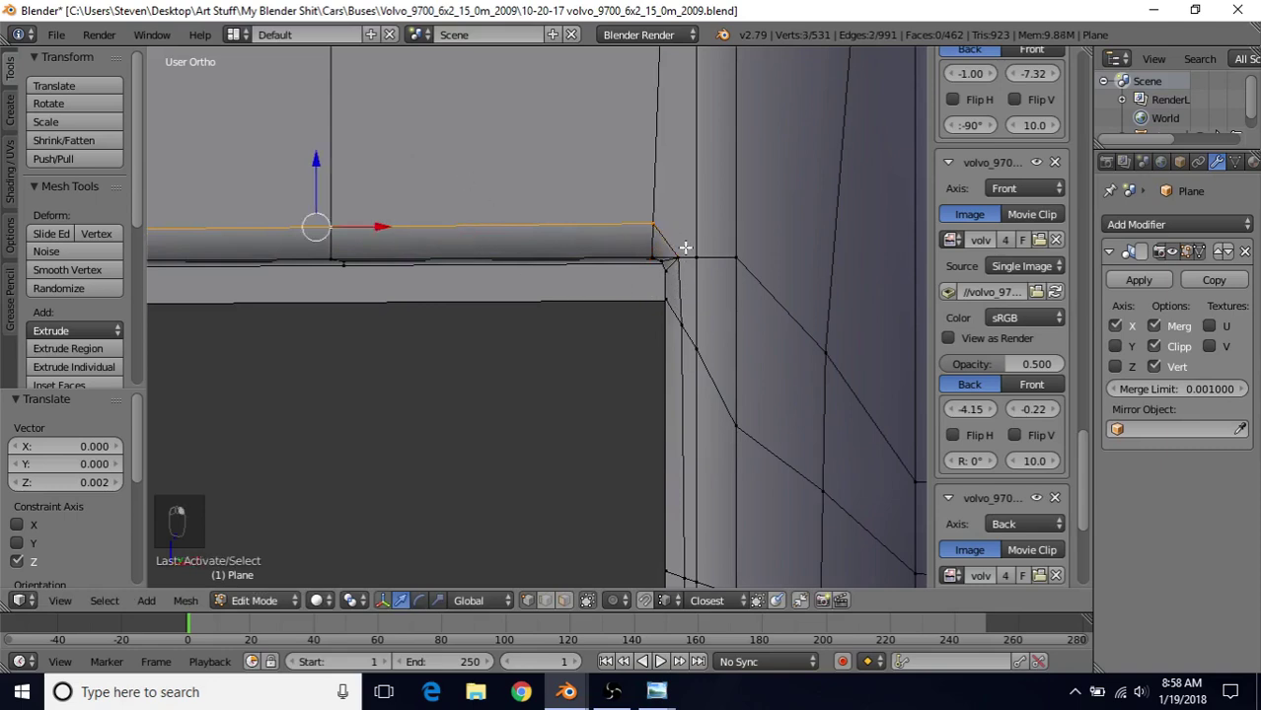
pyautogui.press('q')
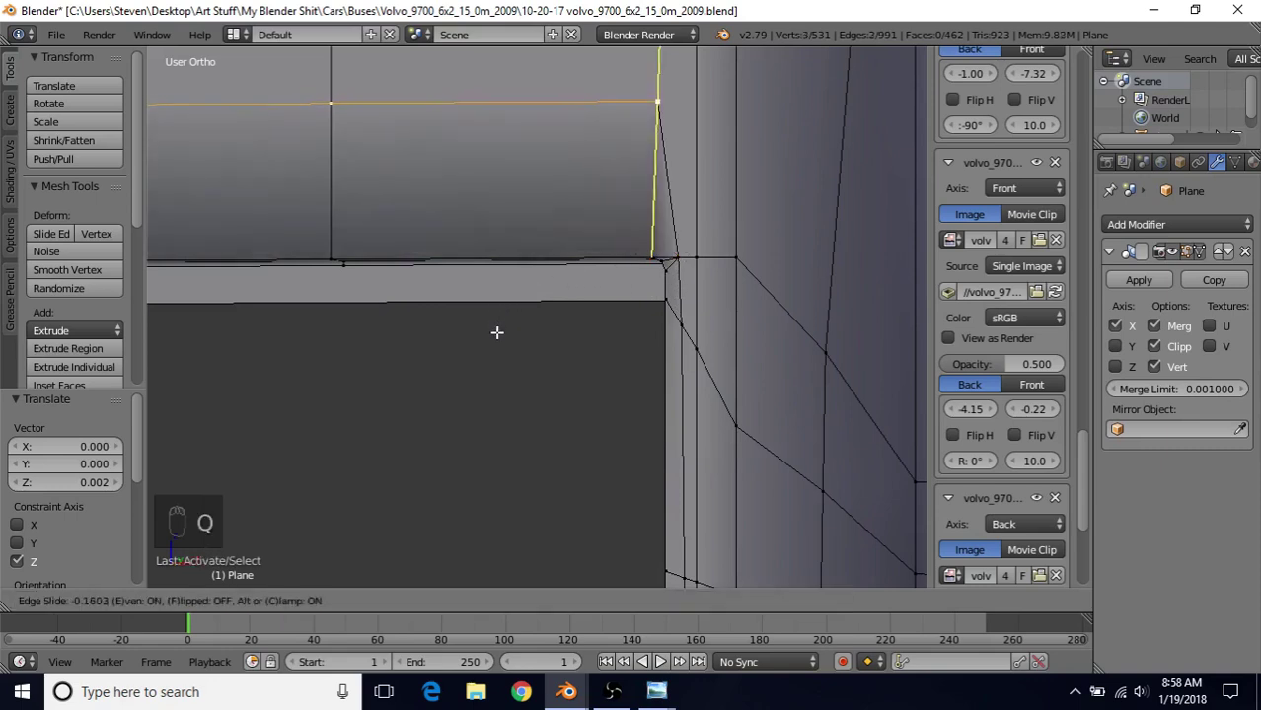
pyautogui.click(518, 479)
pyautogui.scroll(-2, 453, 355)
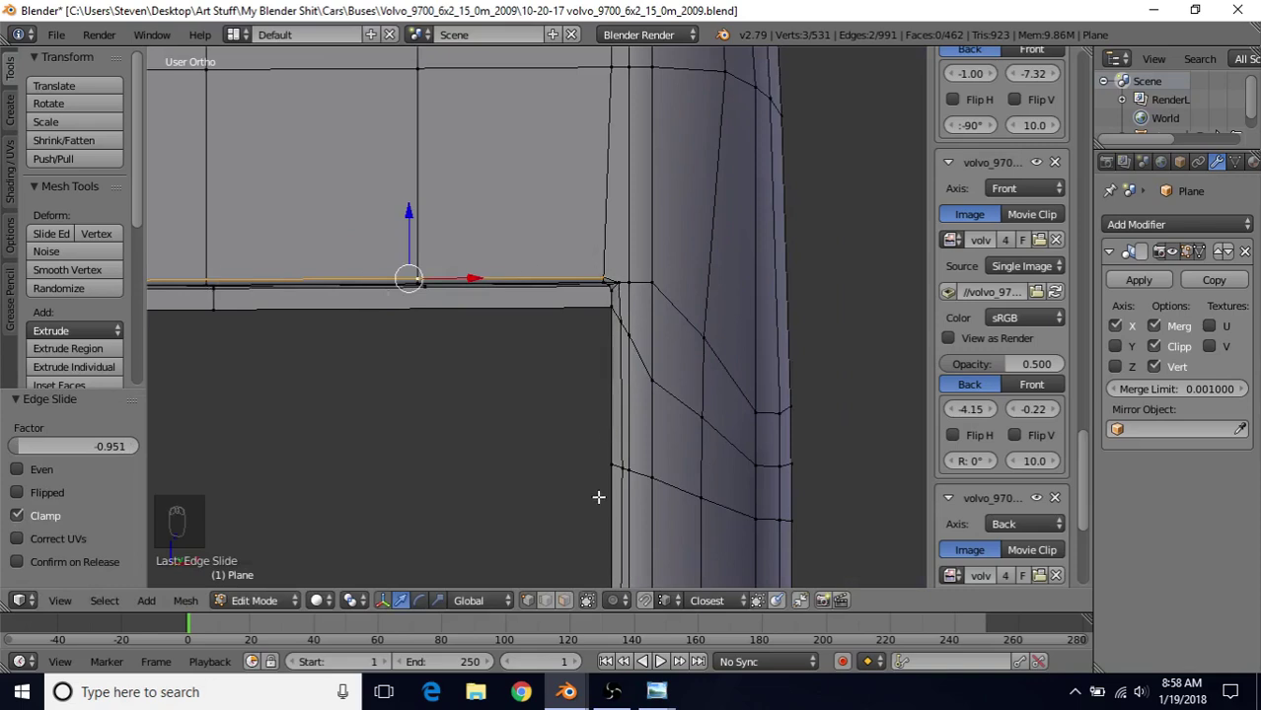
# Step: Select the vertical support loop beside the hatch opening without its top corner vertex and edge-slide it evenly by about -0.216
pyautogui.keyDown('shift'); pyautogui.moveTo(597, 497); pyautogui.dragTo(545, 222, button='middle'); pyautogui.keyUp('shift')
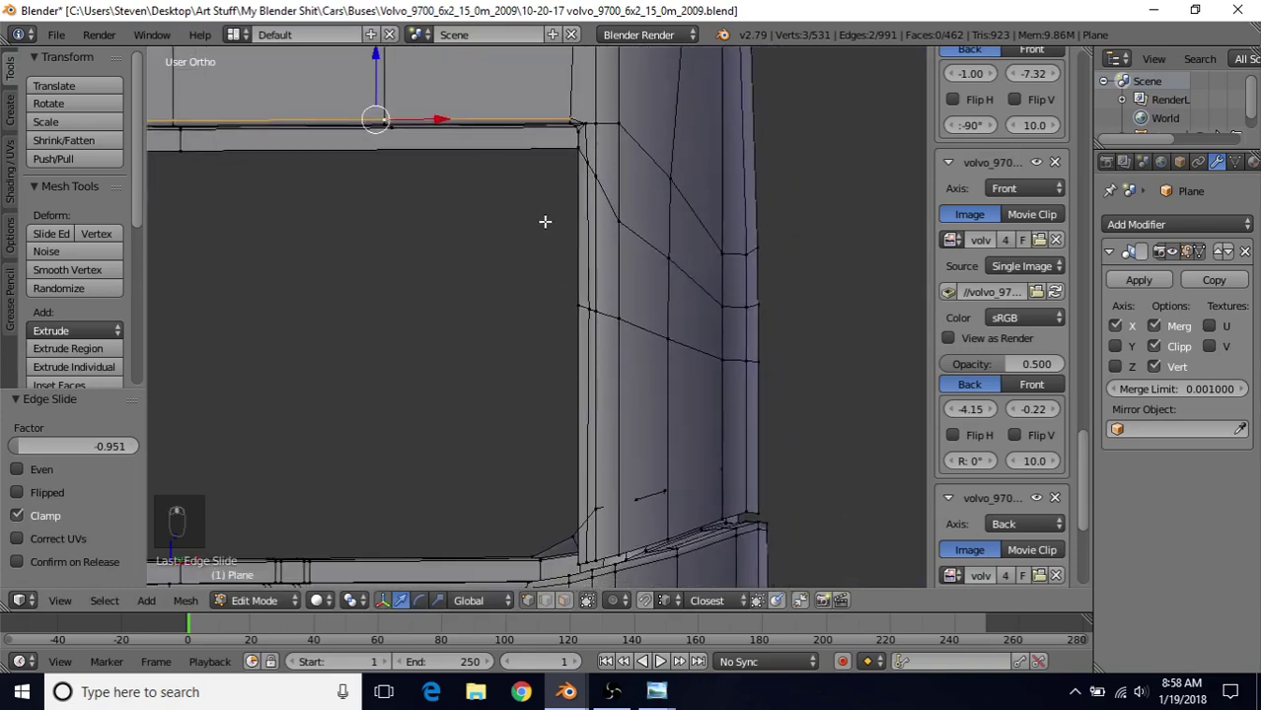
pyautogui.keyDown('alt'); pyautogui.rightClick(586, 405); pyautogui.keyUp('alt')
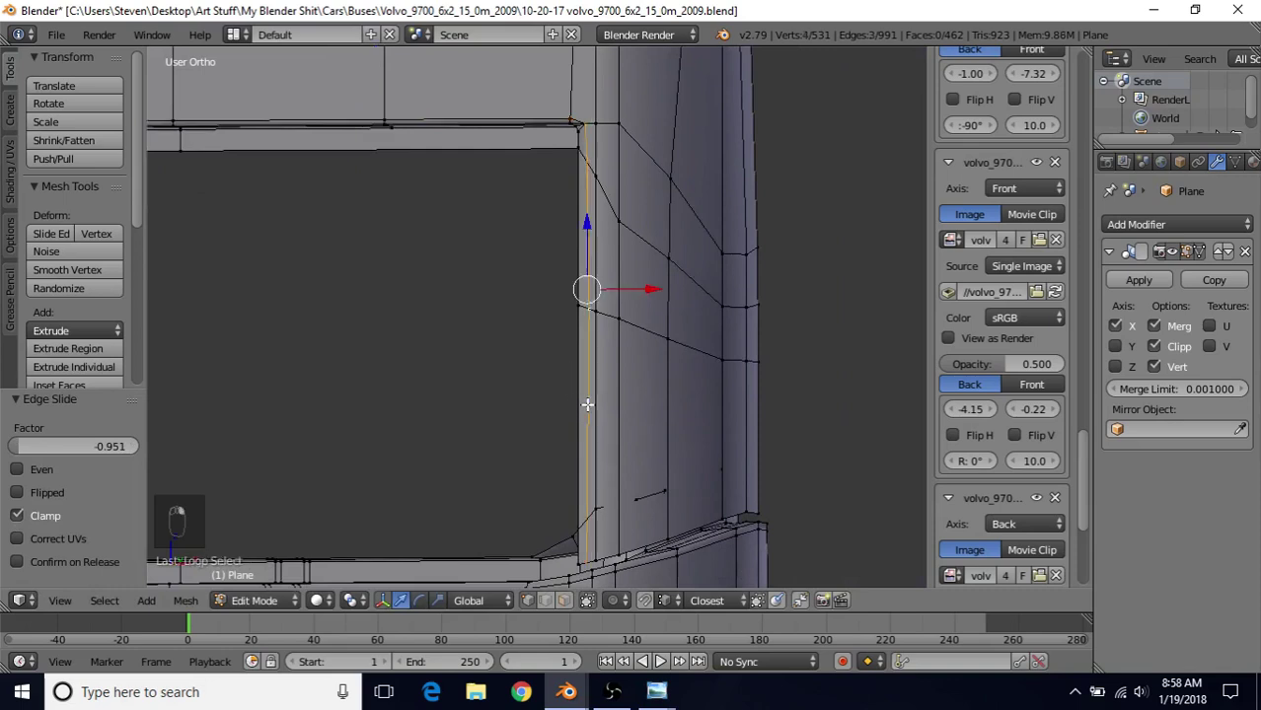
pyautogui.keyDown('shift'); pyautogui.rightClick(583, 120); pyautogui.keyUp('shift')
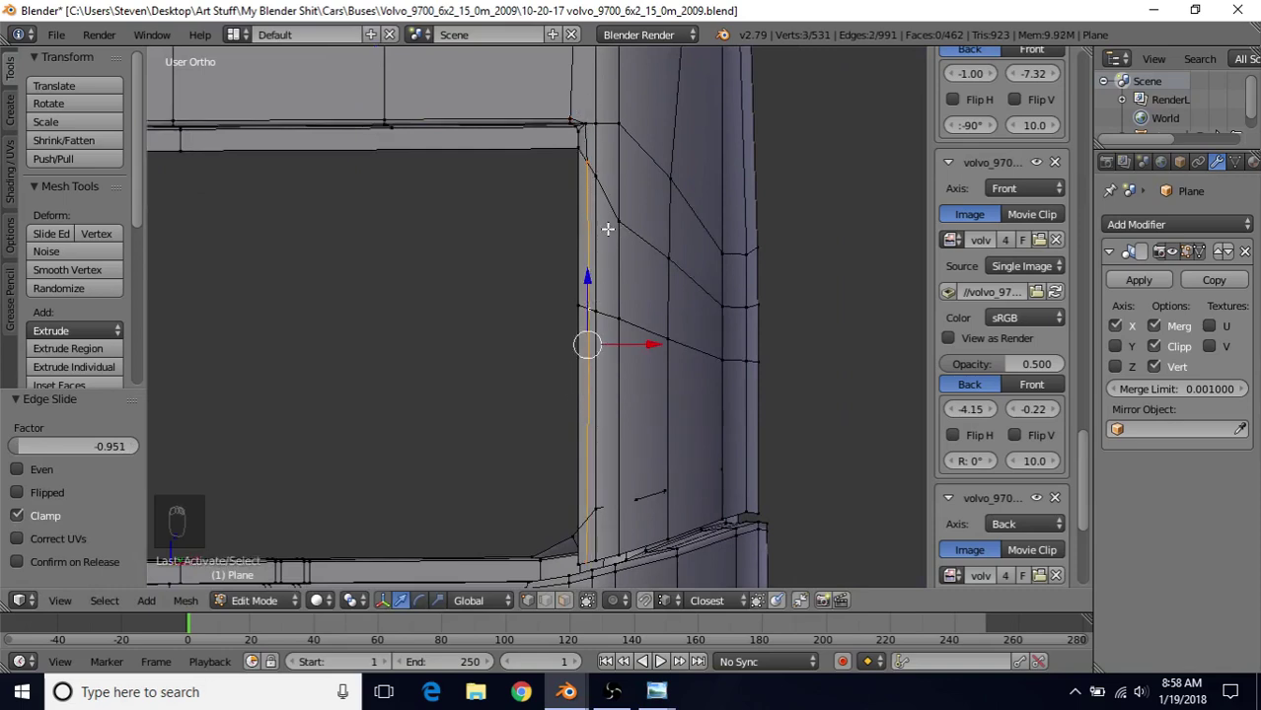
pyautogui.press('q')
pyautogui.press('e')
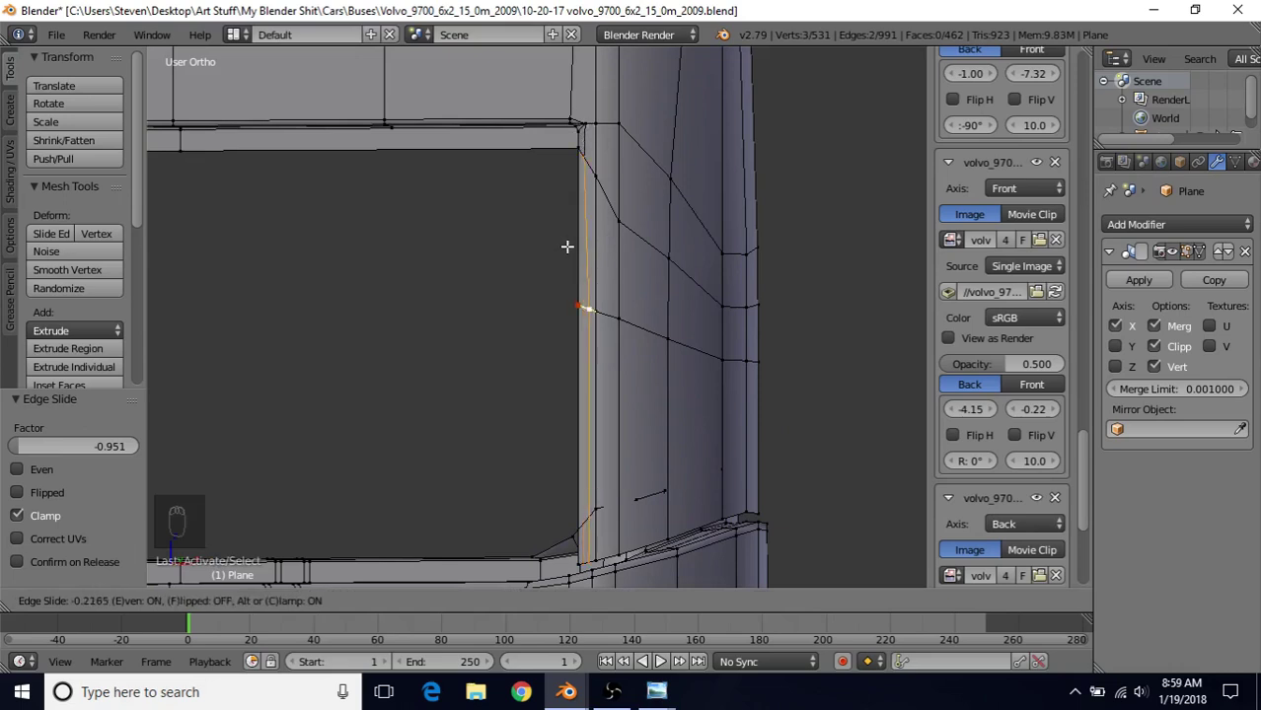
pyautogui.click(567, 247)
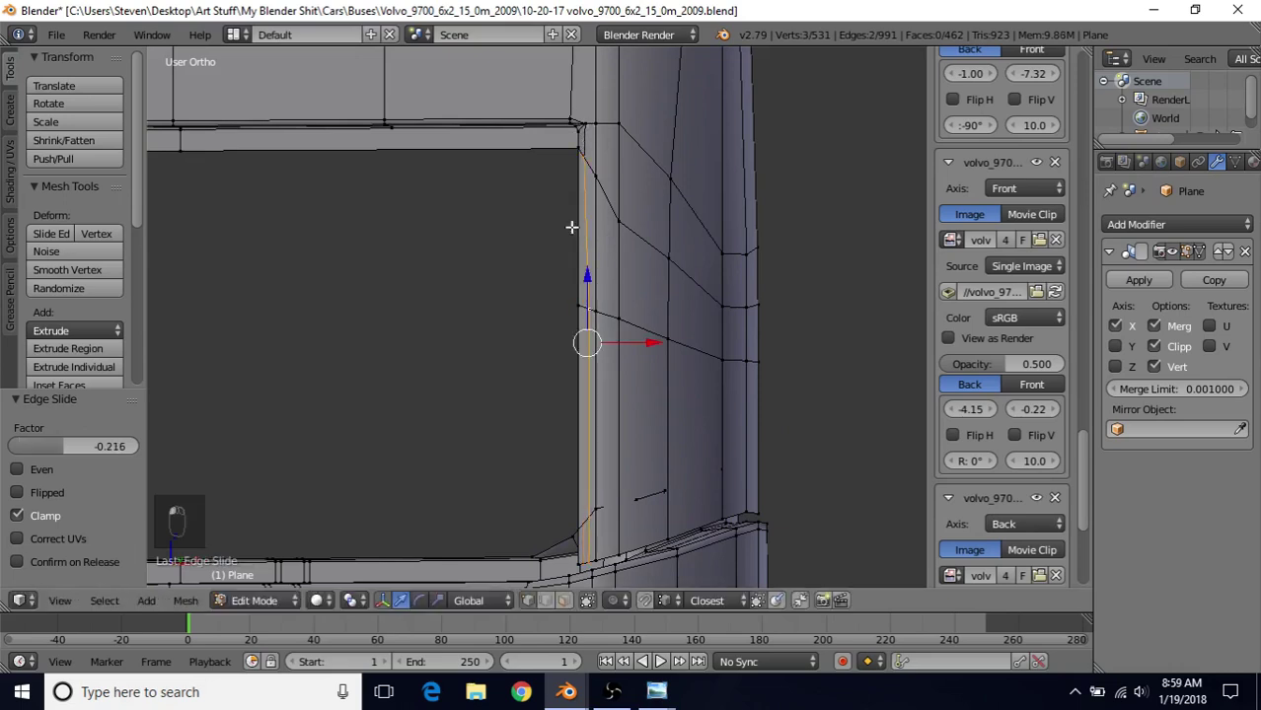
# Step: Select the lower segment of the vertical support loop and edge-slide it towards the hatch opening's side by about 0.404
pyautogui.keyDown('shift'); pyautogui.moveTo(595, 298); pyautogui.dragTo(599, 224, button='middle'); pyautogui.keyUp('shift')
pyautogui.scroll(2, 591, 253)
pyautogui.rightClick(620, 199)
pyautogui.keyDown('shift'); pyautogui.moveTo(646, 380); pyautogui.dragTo(619, 245, button='middle'); pyautogui.keyUp('shift')
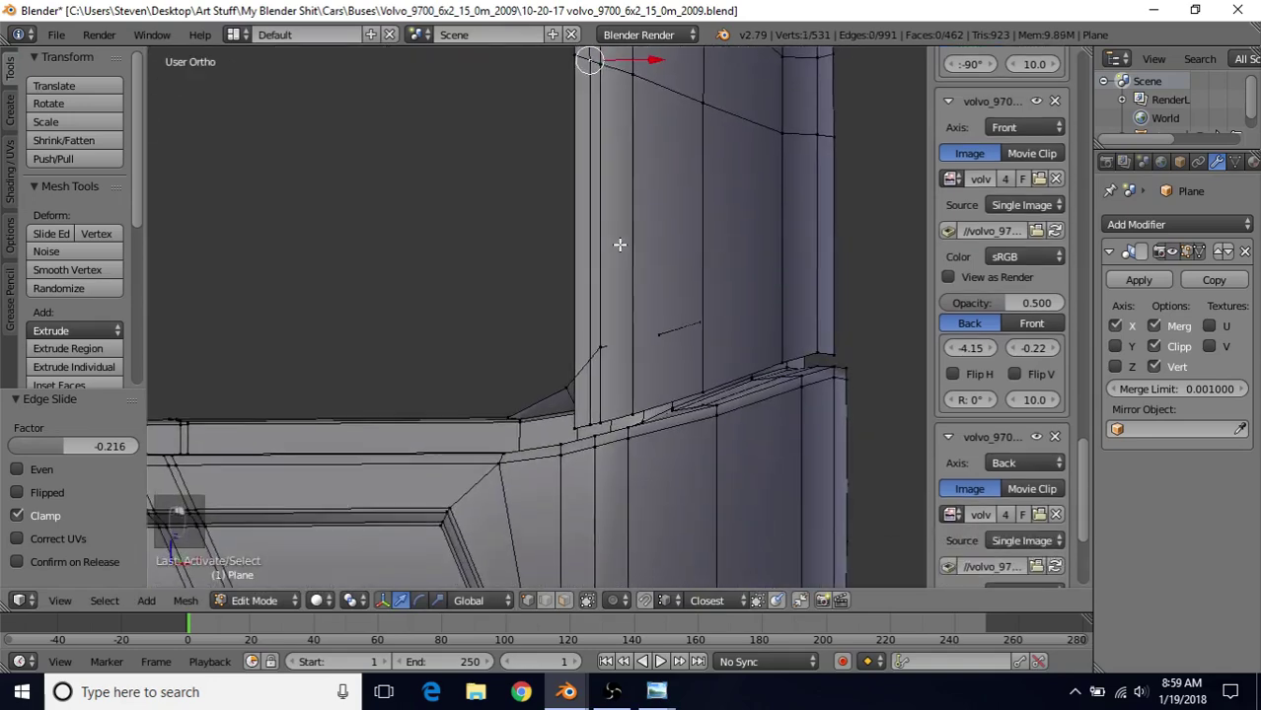
pyautogui.keyDown('shift'); pyautogui.rightClick(587, 387); pyautogui.keyUp('shift')
pyautogui.press('g')
pyautogui.press('g')
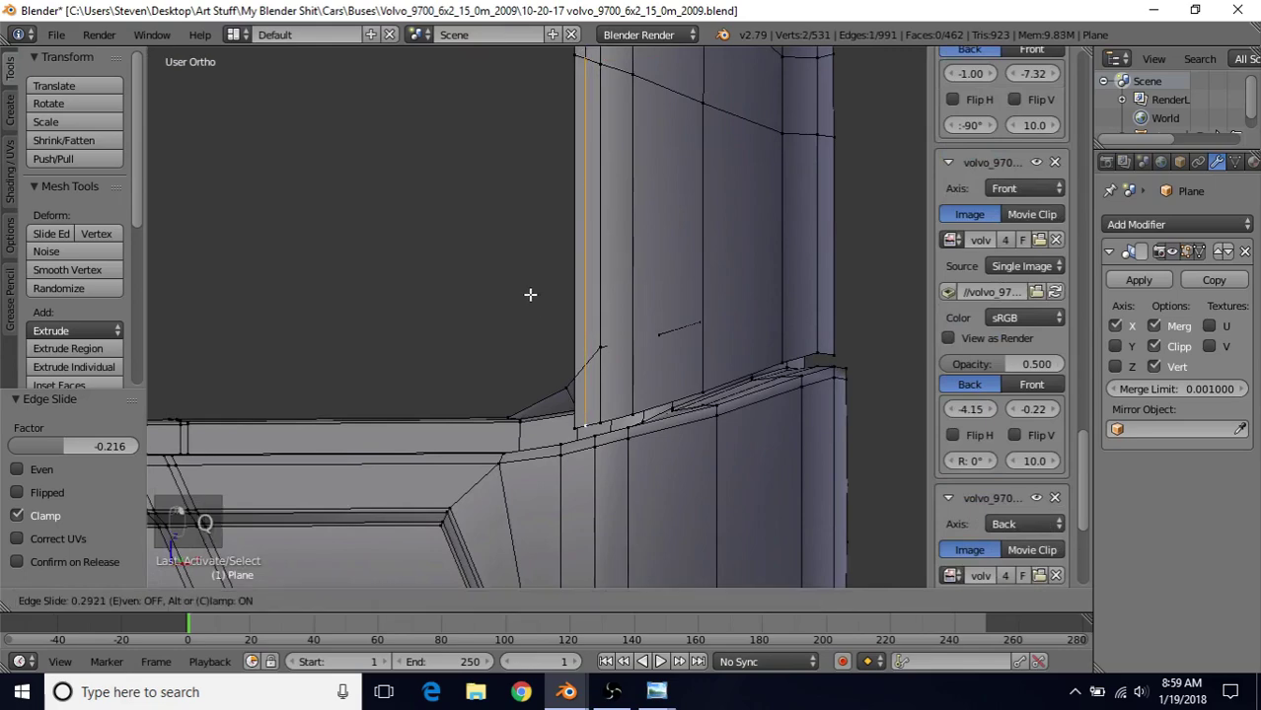
pyautogui.click(542, 203)
pyautogui.scroll(-2, 542, 192)
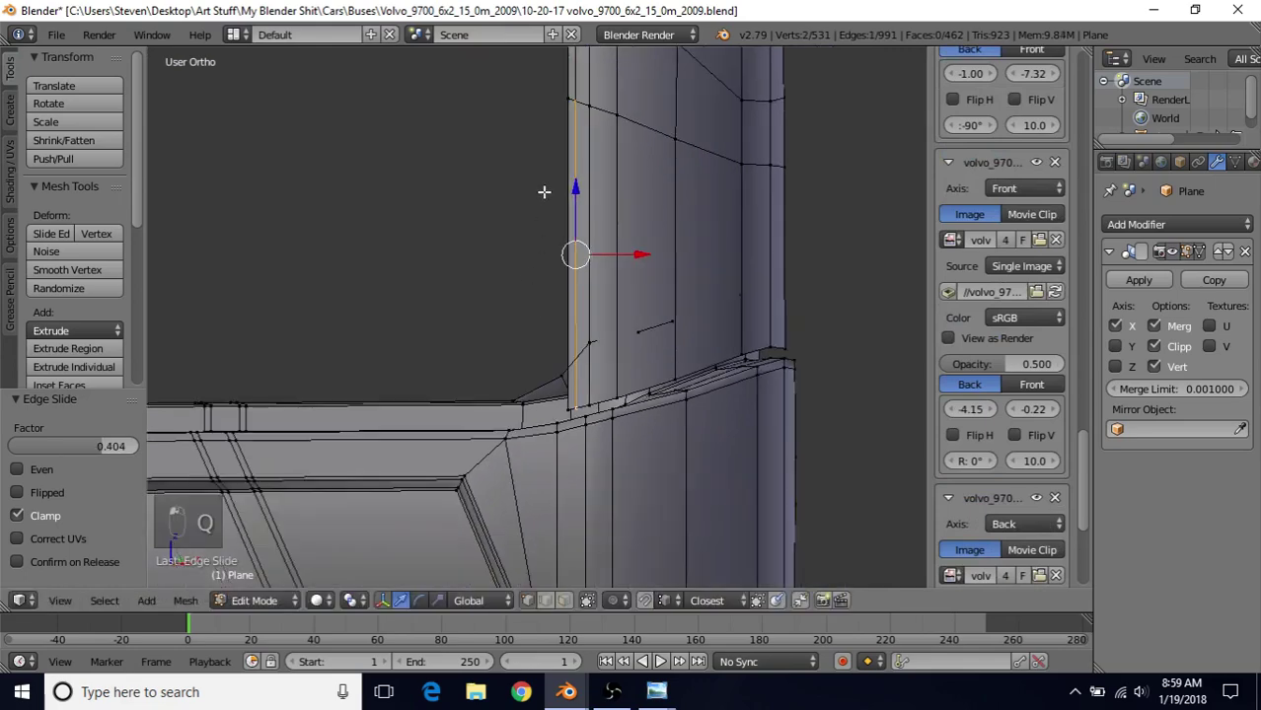
pyautogui.moveTo(524, 317)
pyautogui.keyDown('shift'); pyautogui.mouseDown(button='middle')
pyautogui.moveTo(515, 371)
pyautogui.moveTo(548, 316)
pyautogui.mouseUp(button='middle'); pyautogui.keyUp('shift')
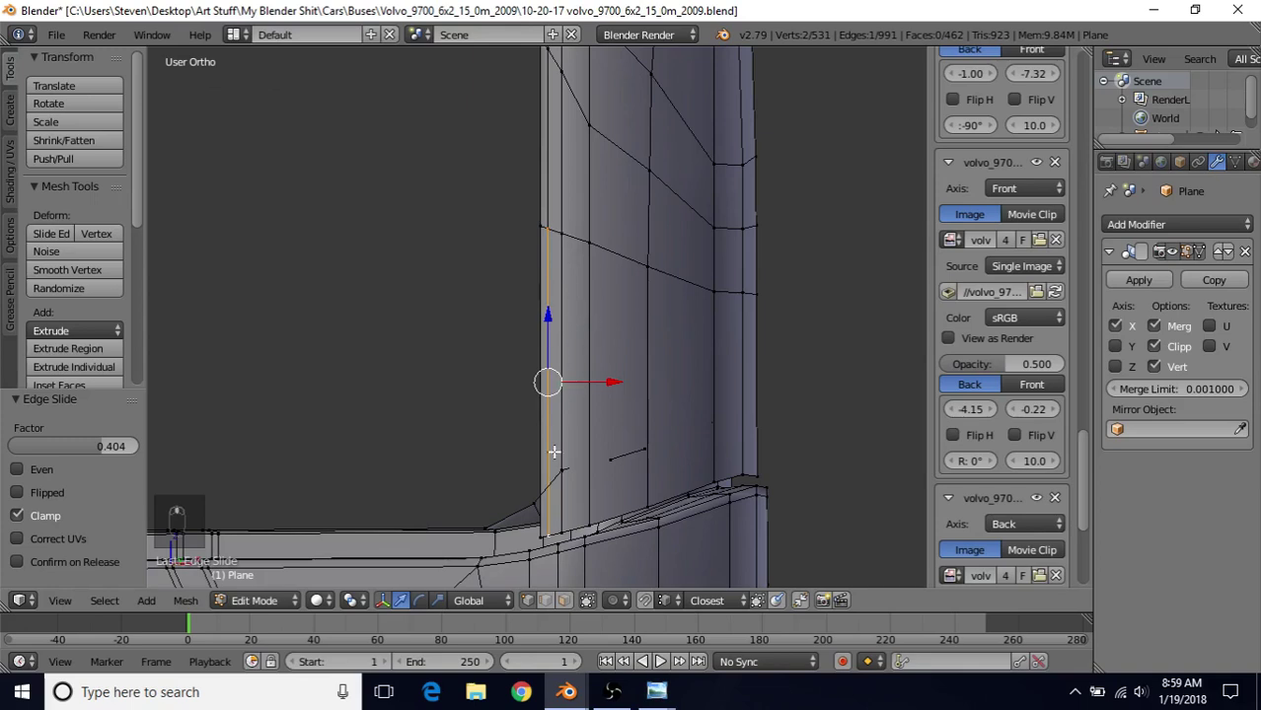
# Step: Slide the support vertex at the hatch opening's upper corner inwards along its edge by a factor of about 0.102
pyautogui.keyDown('shift'); pyautogui.moveTo(497, 94); pyautogui.dragTo(548, 323, button='middle'); pyautogui.keyUp('shift')
pyautogui.scroll(5, 548, 323)
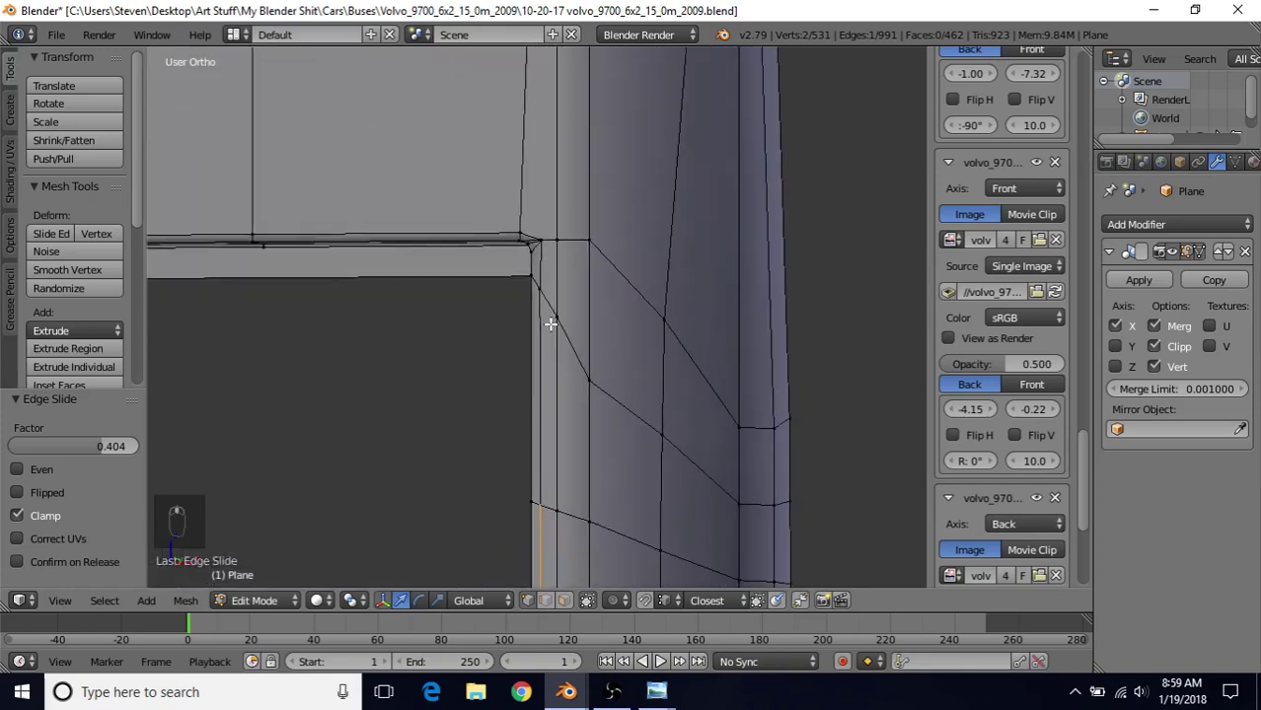
pyautogui.rightClick(550, 132)
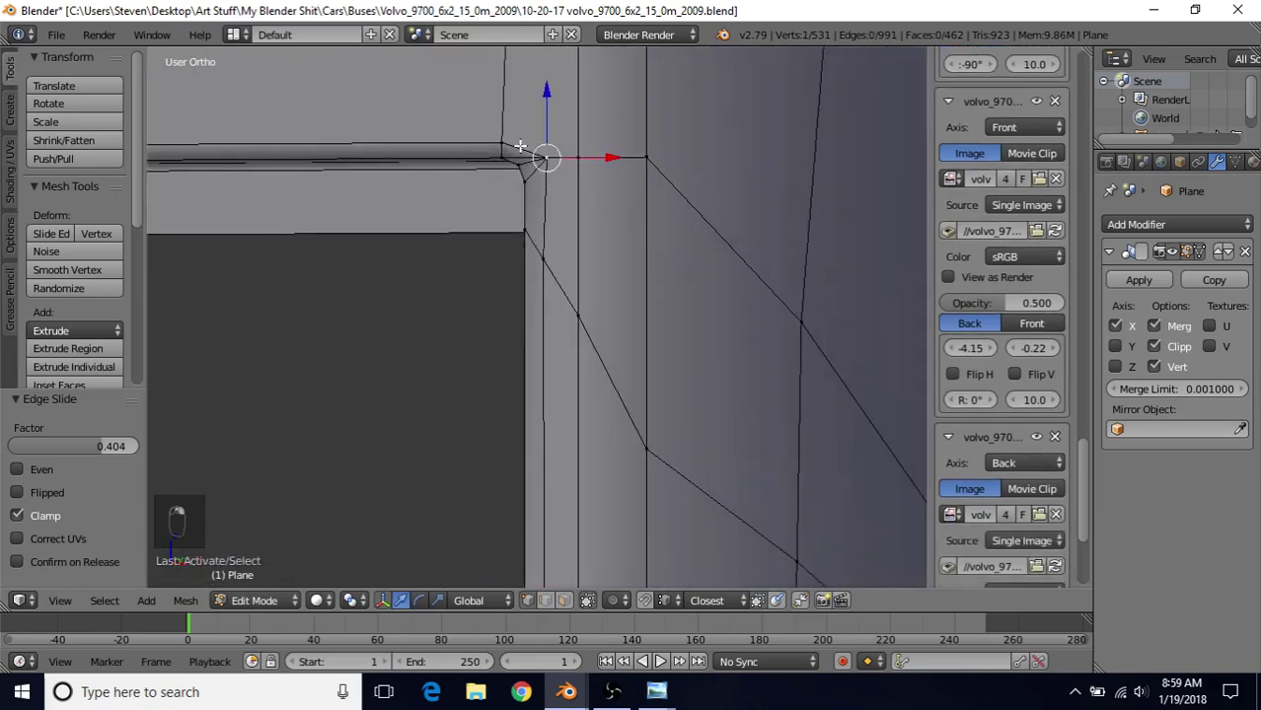
pyautogui.press('g')
pyautogui.press('g')
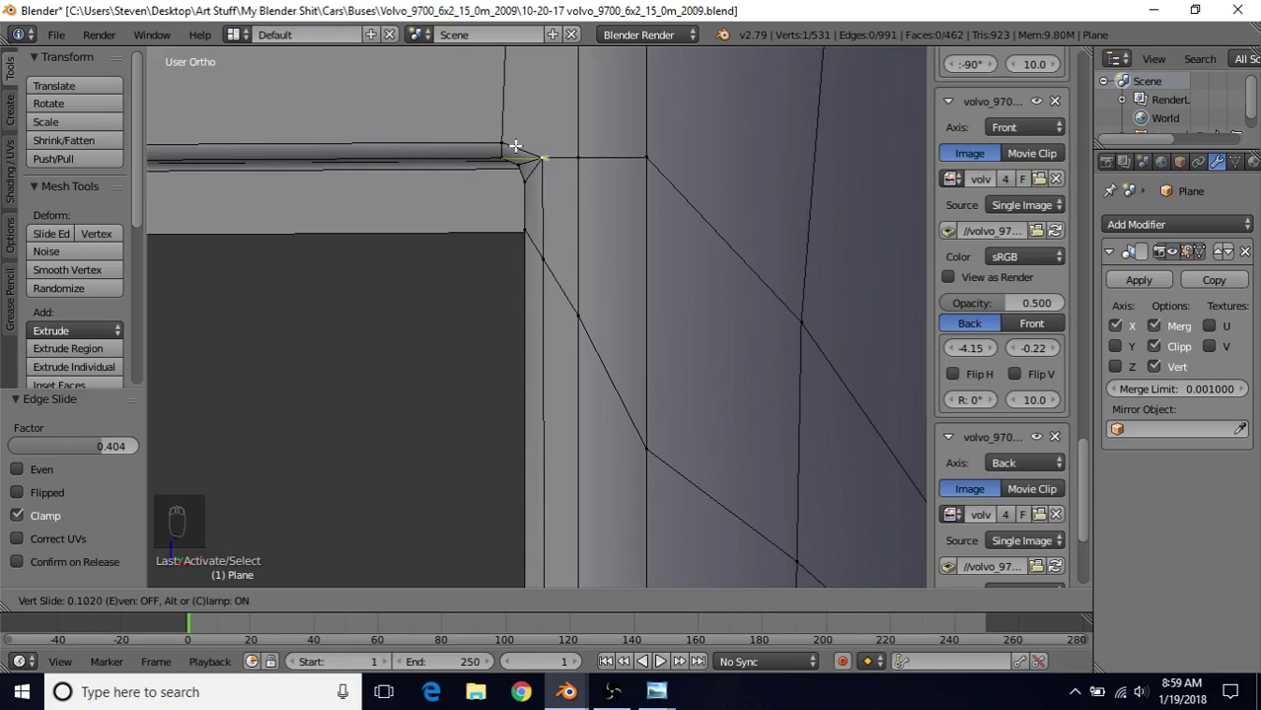
pyautogui.click(515, 146)
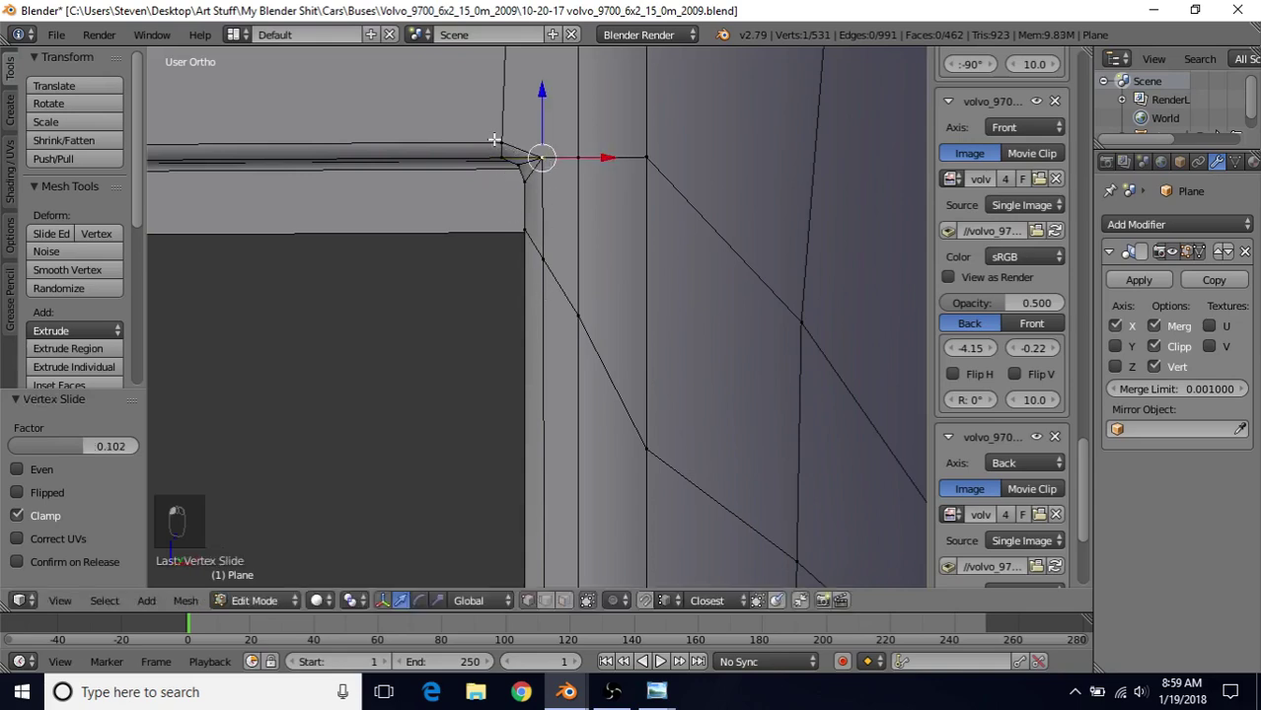
# Step: Select the support edges above the hatch opening from the corner to the centre line and edge-slide them upwards by about 0.012
pyautogui.rightClick(495, 140)
pyautogui.scroll(-5, 456, 257)
pyautogui.keyDown('shift'); pyautogui.moveTo(456, 257); pyautogui.dragTo(562, 235, button='middle'); pyautogui.keyUp('shift')
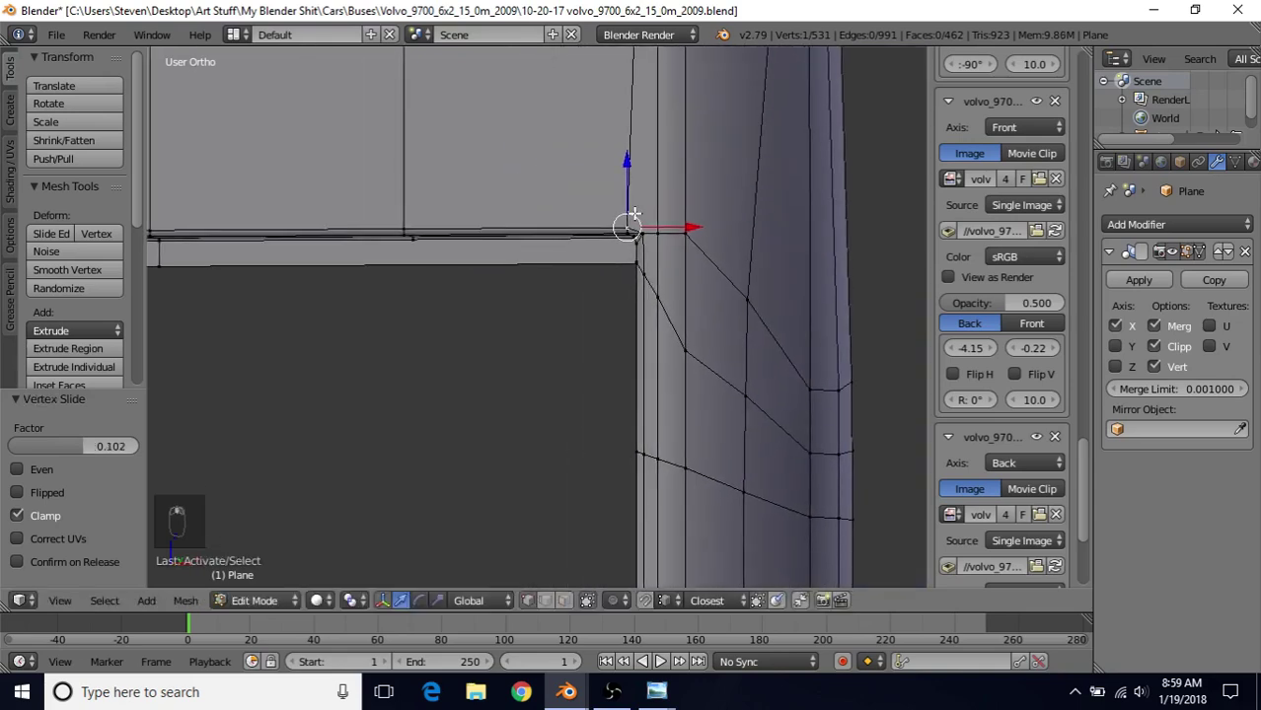
pyautogui.scroll(-1, 455, 229)
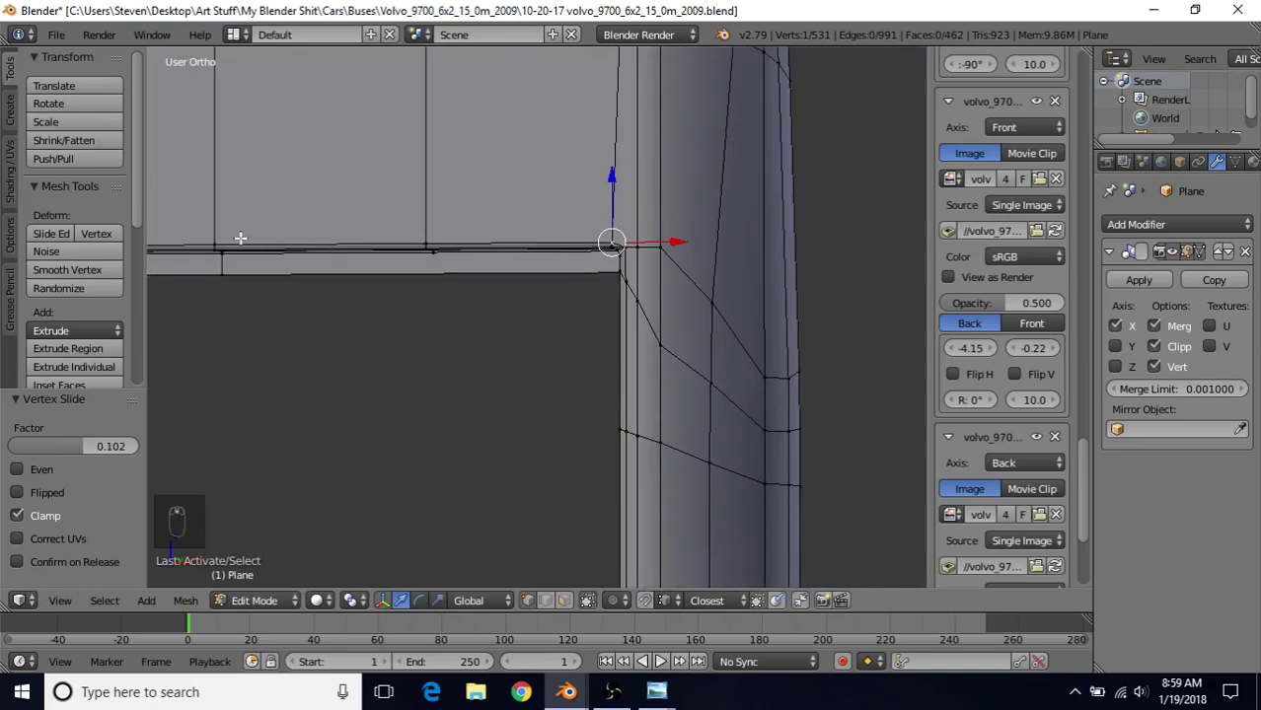
pyautogui.keyDown('ctrl'); pyautogui.rightClick(205, 238); pyautogui.keyUp('ctrl')
pyautogui.scroll(3, 550, 227)
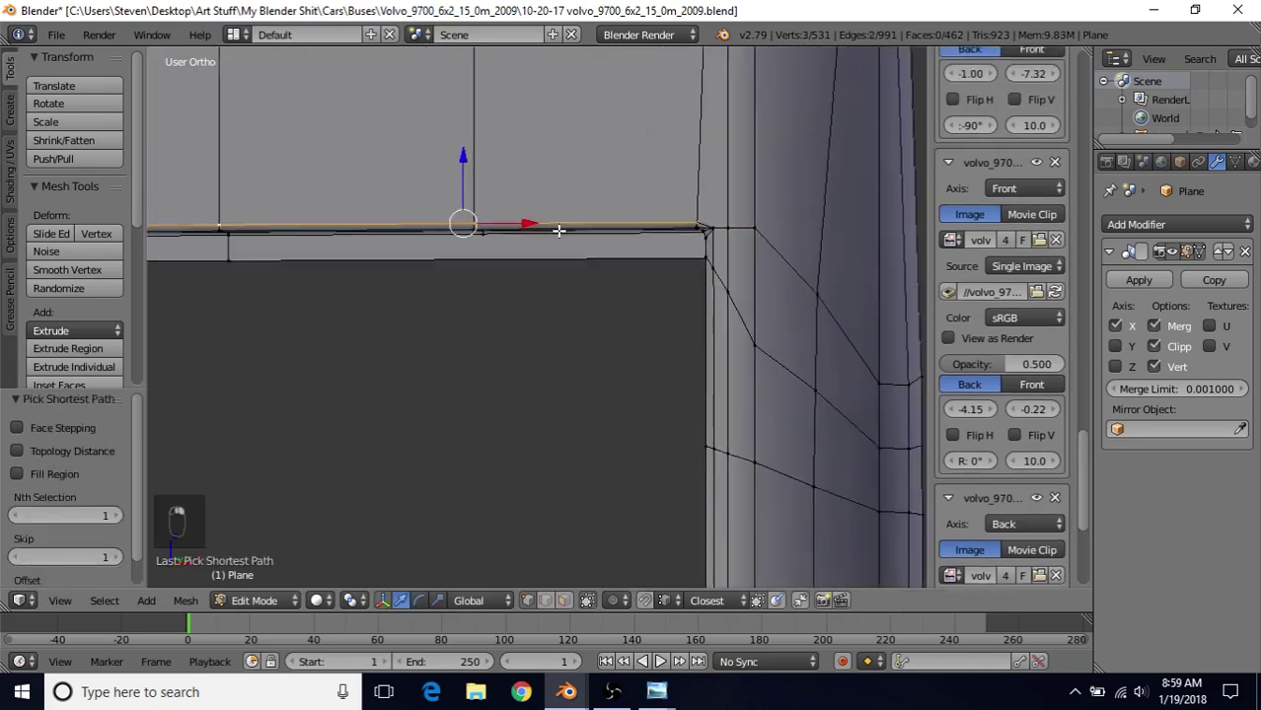
pyautogui.press('g')
pyautogui.press('g')
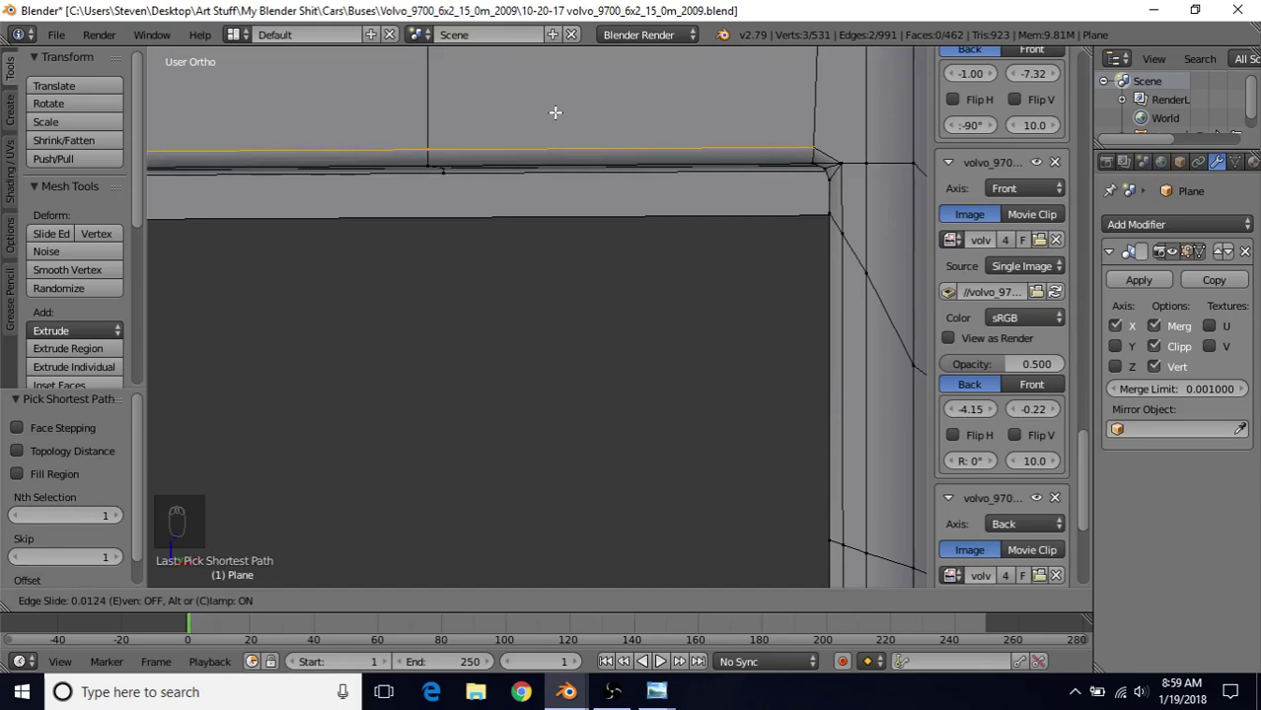
pyautogui.click(556, 112)
# Step: Leave edit mode and inspect the shading around the hatch opening's edges and corners from several distances and angles
pyautogui.press('Tab')
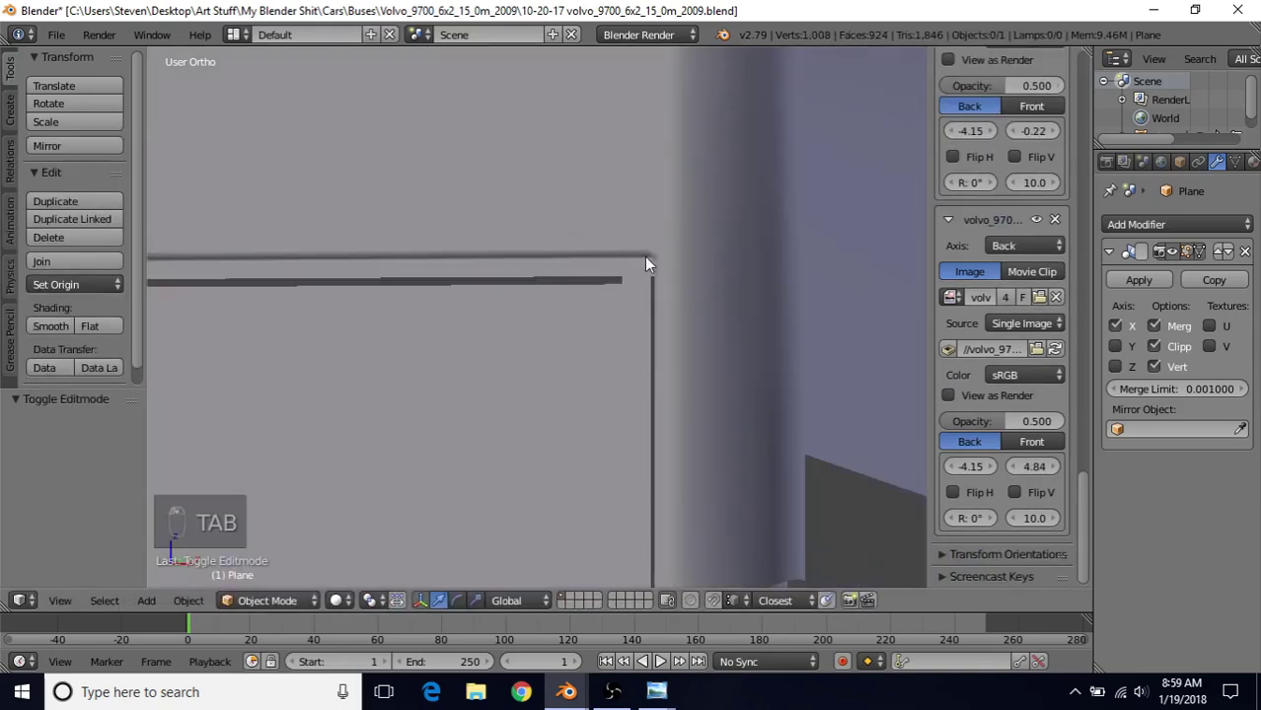
pyautogui.scroll(-6, 642, 418)
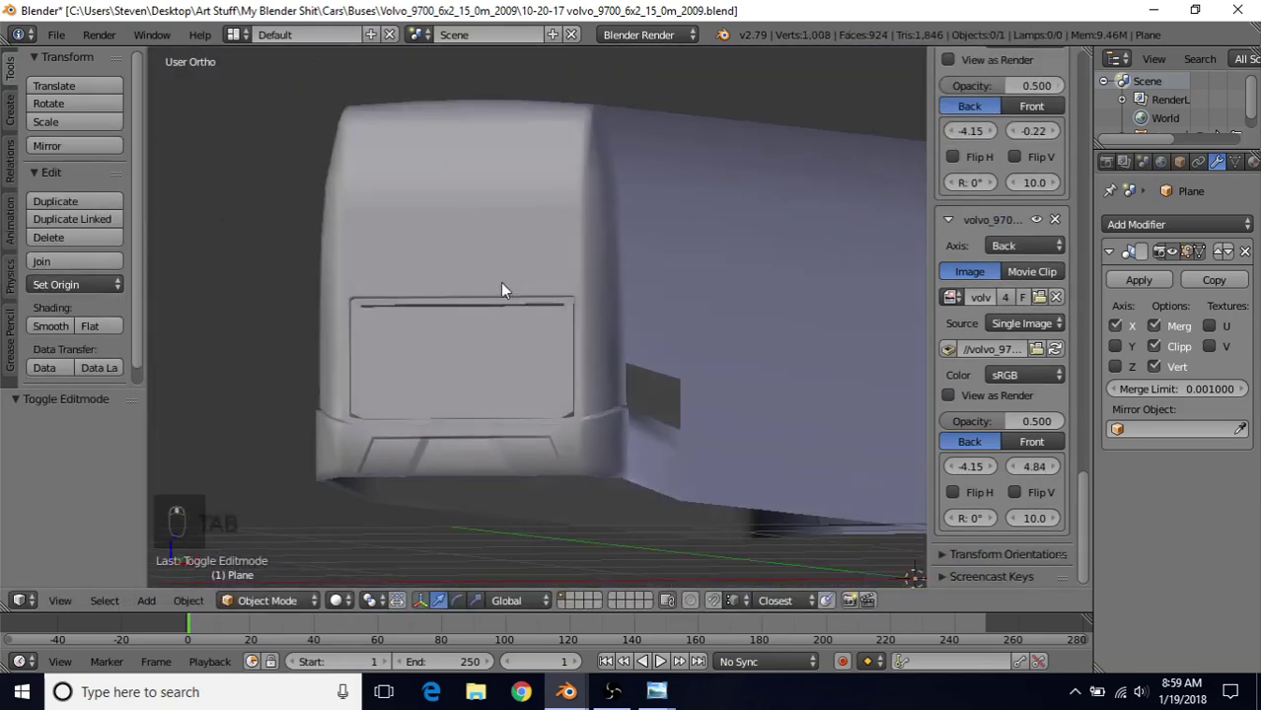
pyautogui.scroll(5, 494, 286)
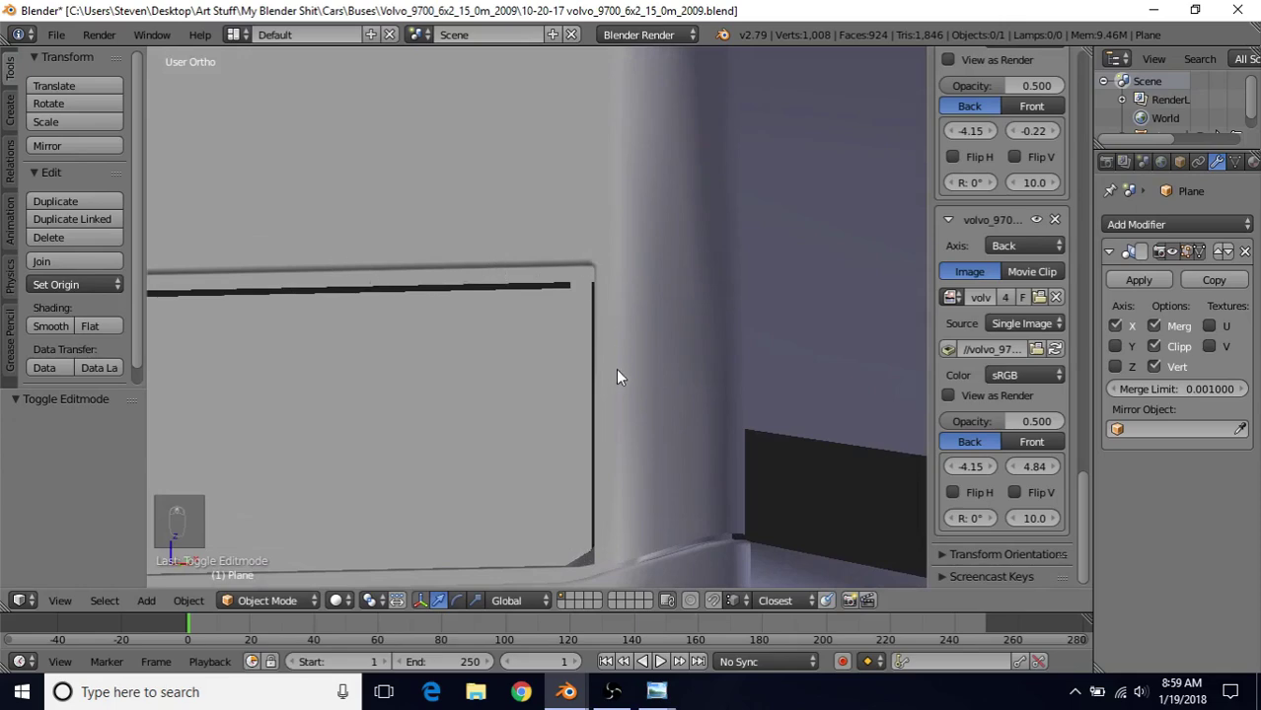
pyautogui.scroll(-5, 617, 376)
pyautogui.scroll(1, 533, 326)
pyautogui.moveTo(501, 315); pyautogui.dragTo(626, 353, button='middle')
pyautogui.scroll(3, 719, 326)
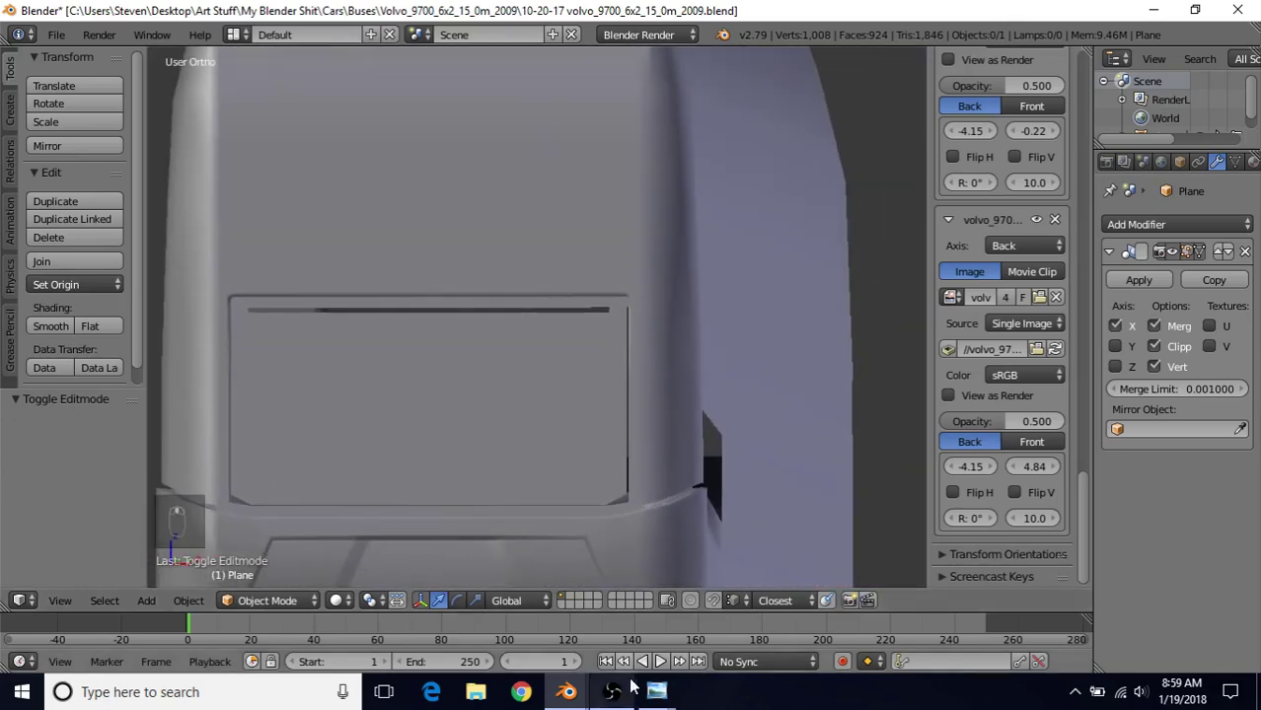
# Step: Switch to Windows Photo Viewer and examine the rear hatch, tail light, window edge and small panel in the Volvo 9700 reference photo
pyautogui.moveTo(656, 692)
pyautogui.click(612, 604)
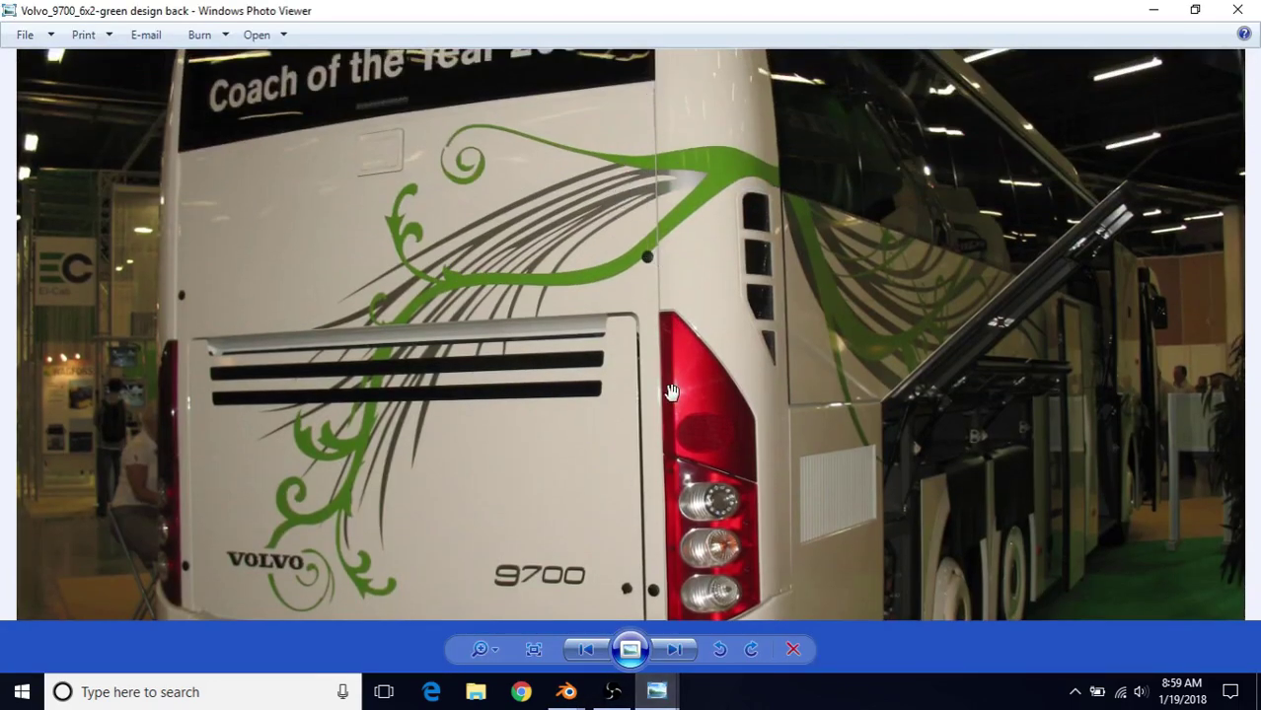
pyautogui.moveTo(759, 516); pyautogui.dragTo(740, 346)
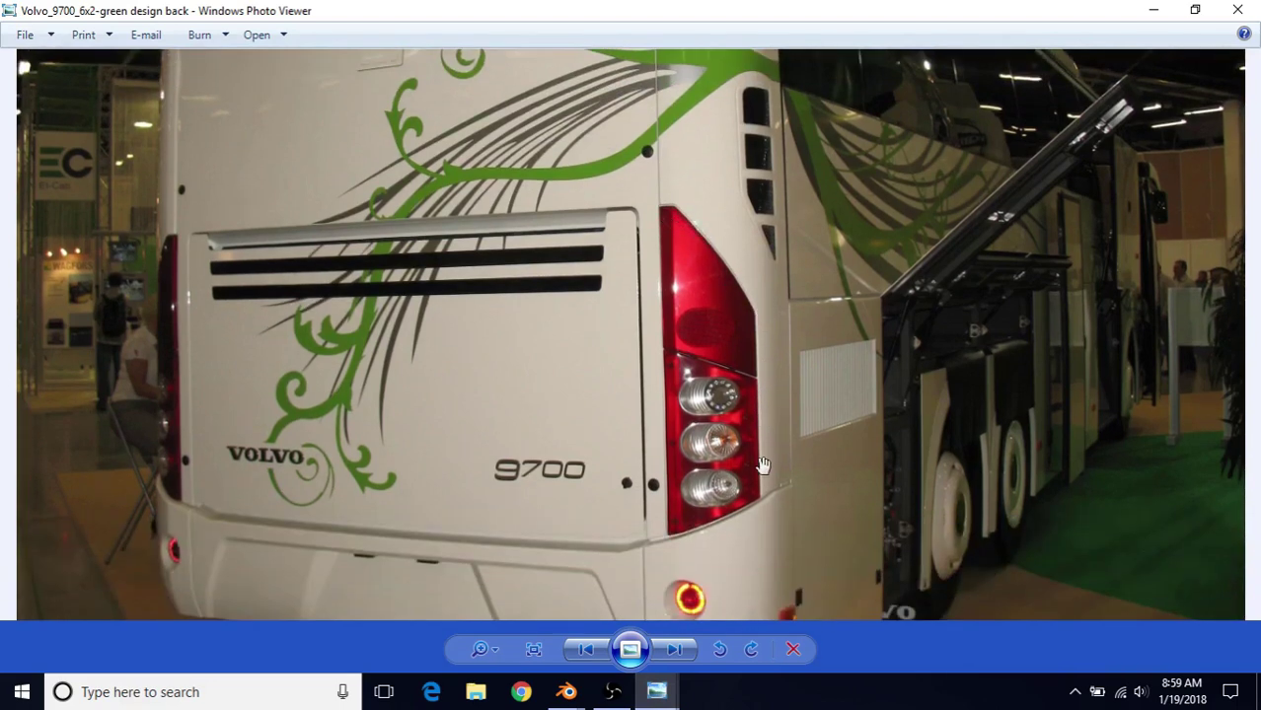
pyautogui.moveTo(602, 148); pyautogui.dragTo(633, 312)
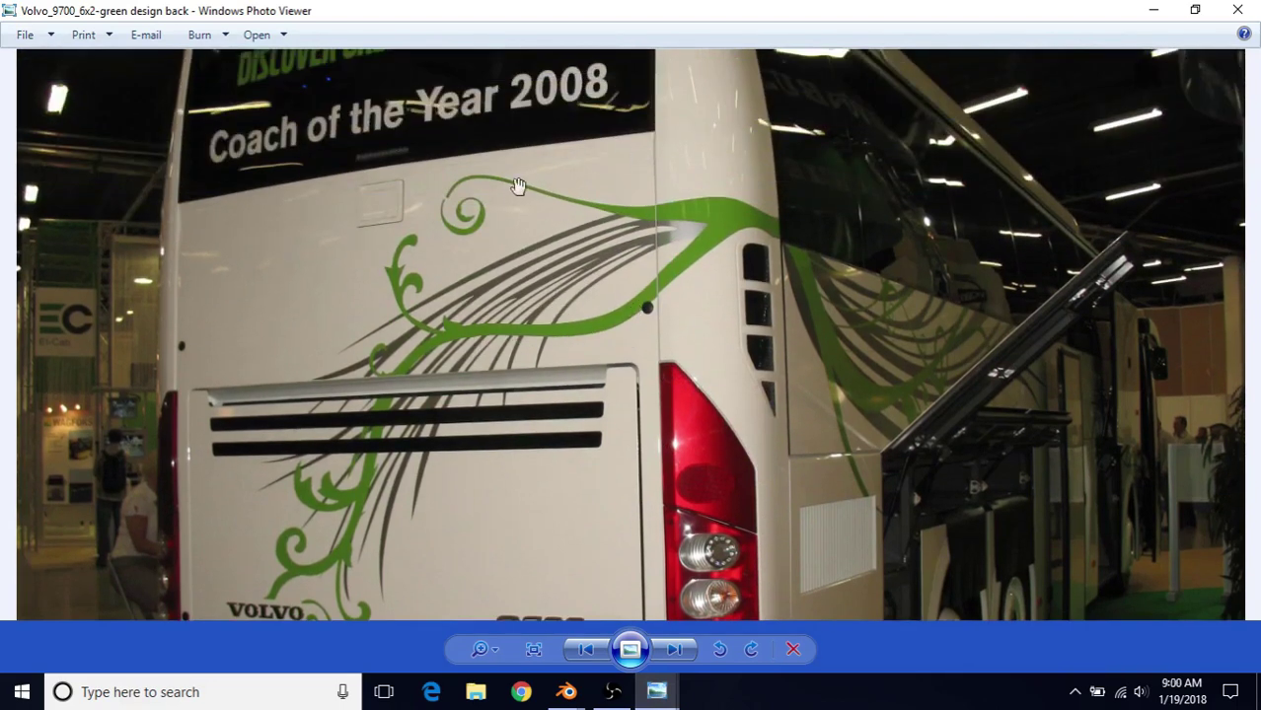
pyautogui.moveTo(518, 187); pyautogui.dragTo(445, 314)
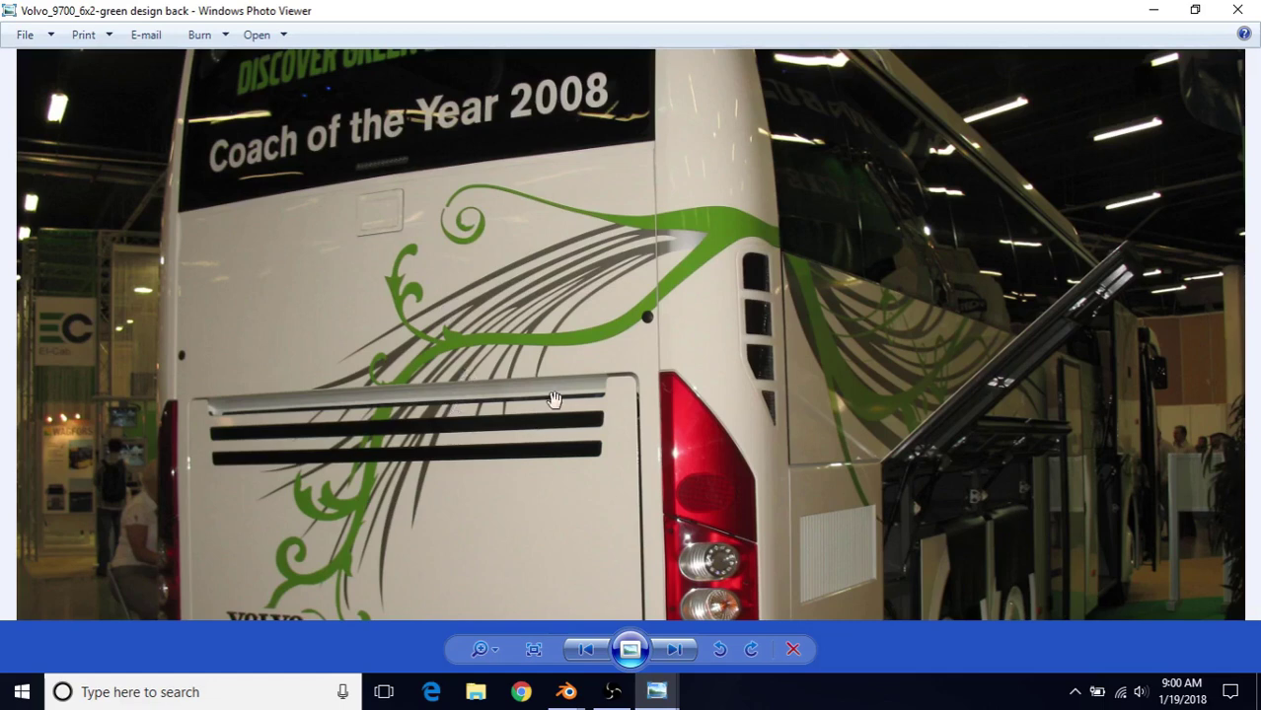
pyautogui.moveTo(554, 397); pyautogui.dragTo(578, 381)
pyautogui.moveTo(581, 524); pyautogui.dragTo(590, 498)
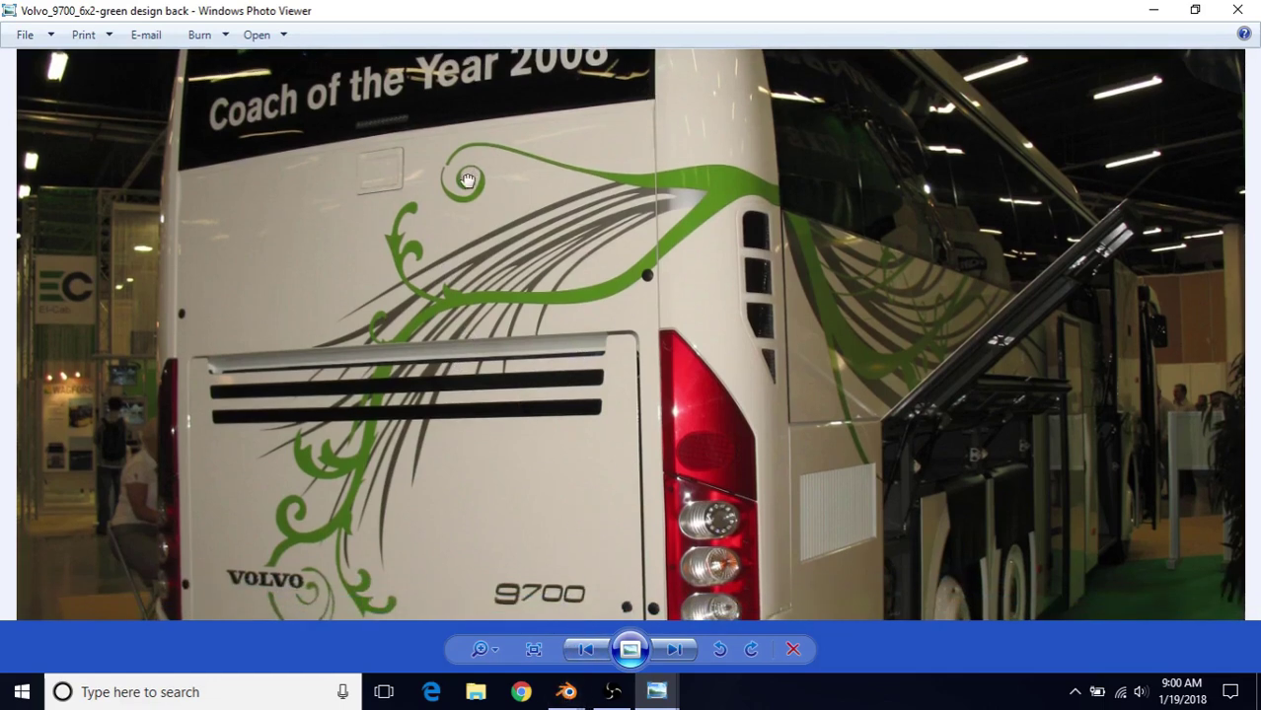
pyautogui.moveTo(468, 178); pyautogui.dragTo(624, 294)
pyautogui.scroll(3, 370, 297)
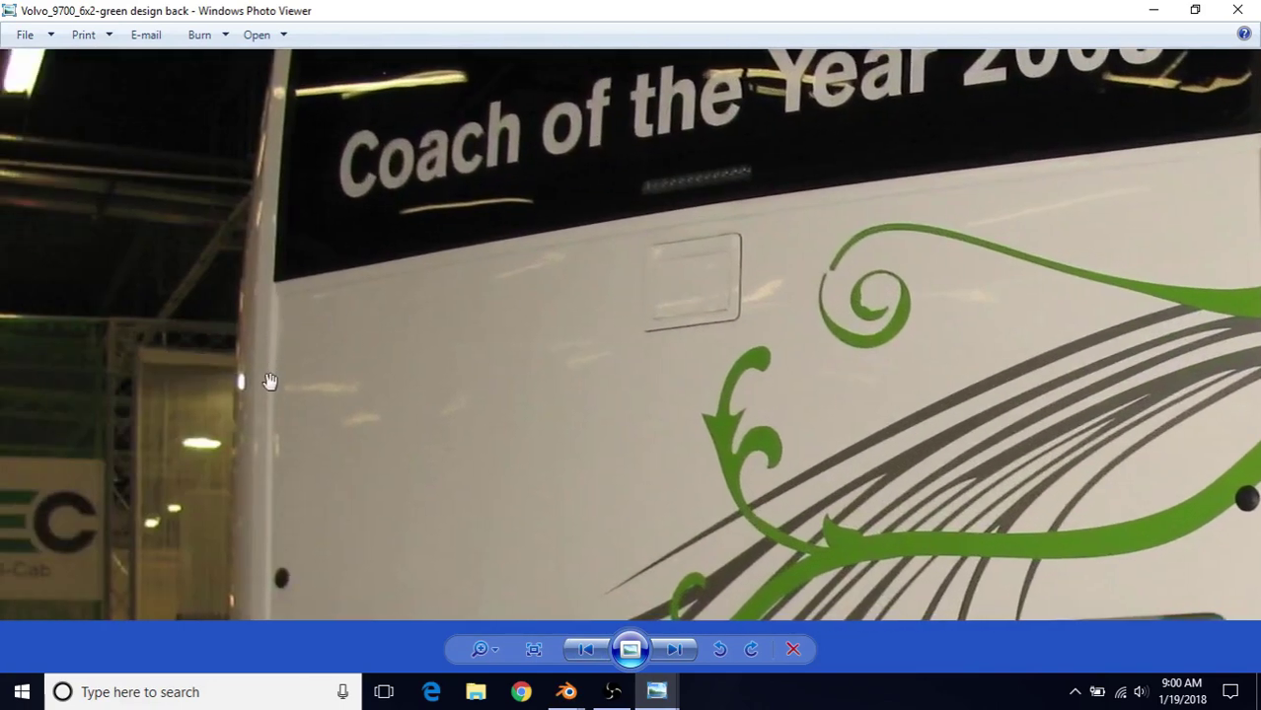
pyautogui.moveTo(583, 367); pyautogui.dragTo(539, 403)
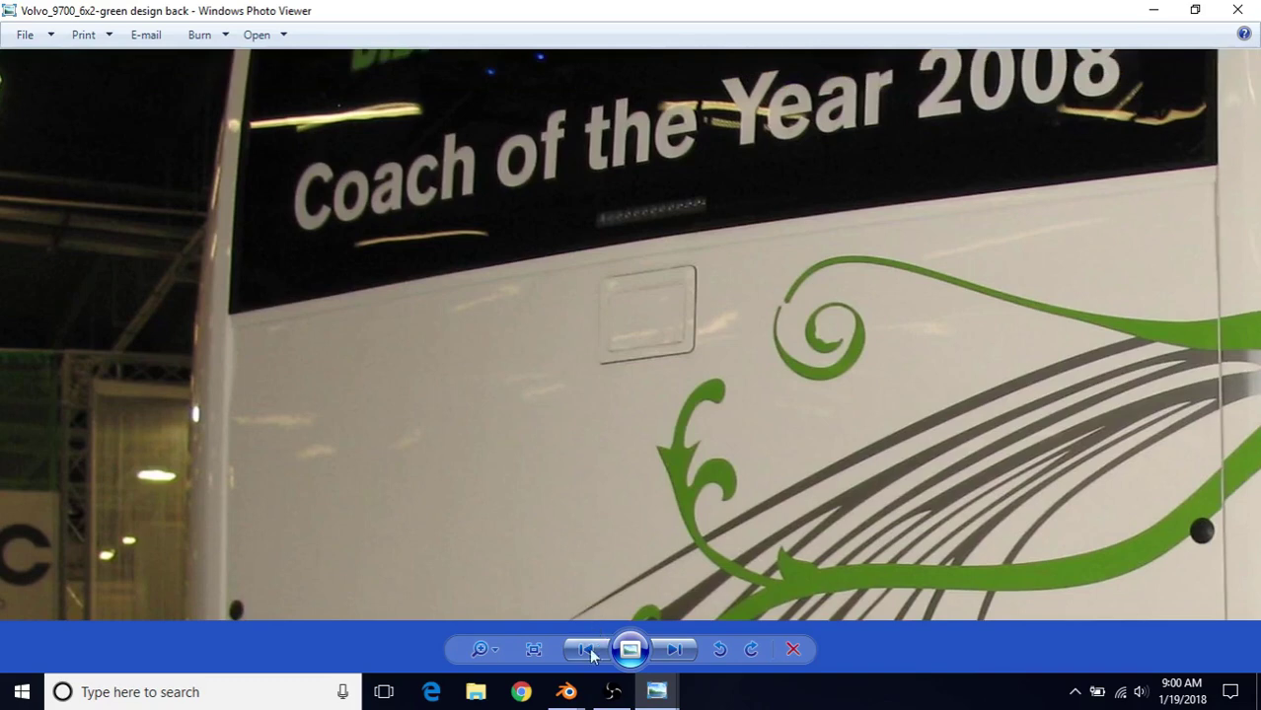
# Step: Switch back to Blender, enter edit mode and select the centre-line vertex on the lower of the paired horizontal edges above the hatch
pyautogui.moveTo(568, 690)
pyautogui.click(620, 643)
pyautogui.scroll(2, 475, 417)
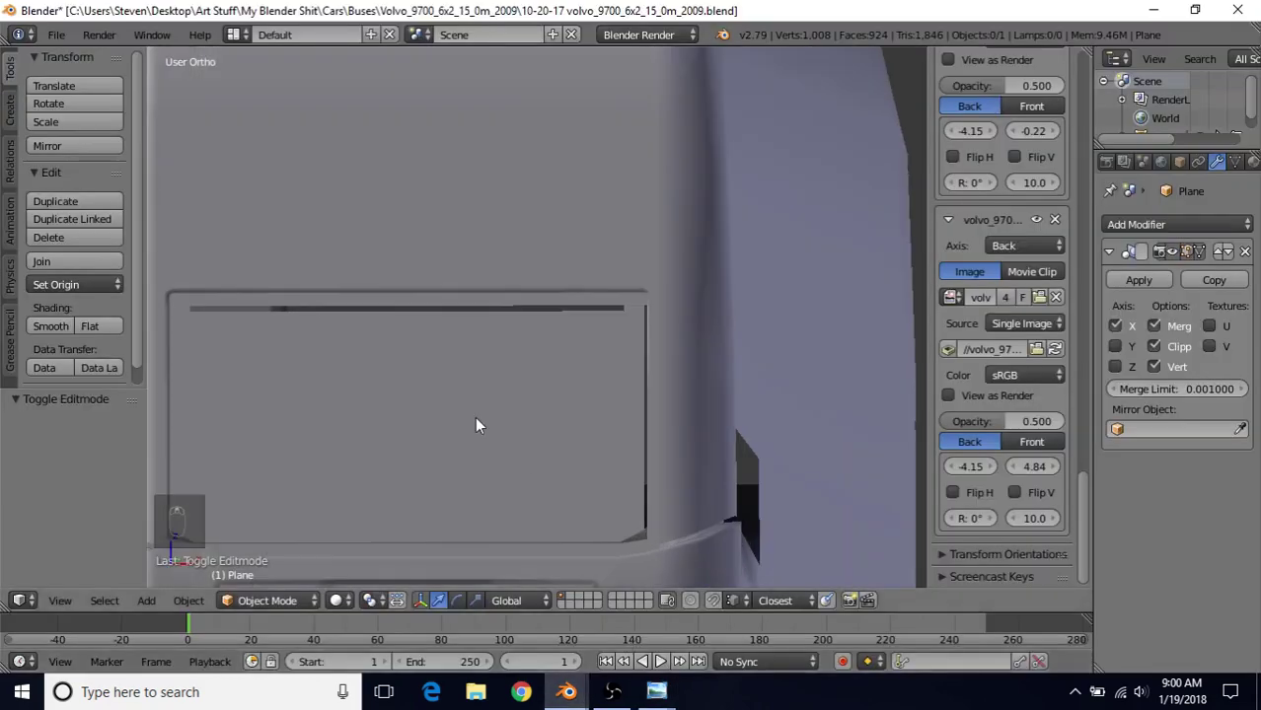
pyautogui.press('Tab')
pyautogui.scroll(2, 501, 418)
pyautogui.scroll(2, 484, 369)
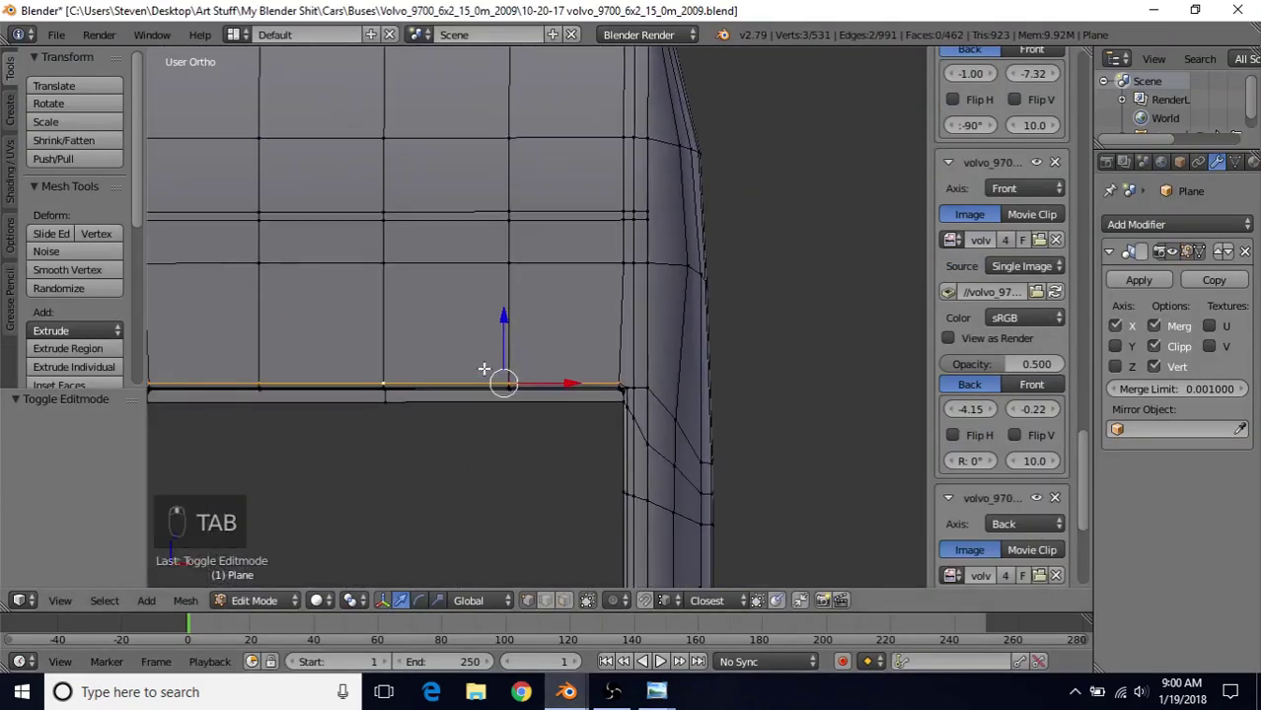
pyautogui.rightClick(381, 223)
pyautogui.press('z')
pyautogui.press('z')
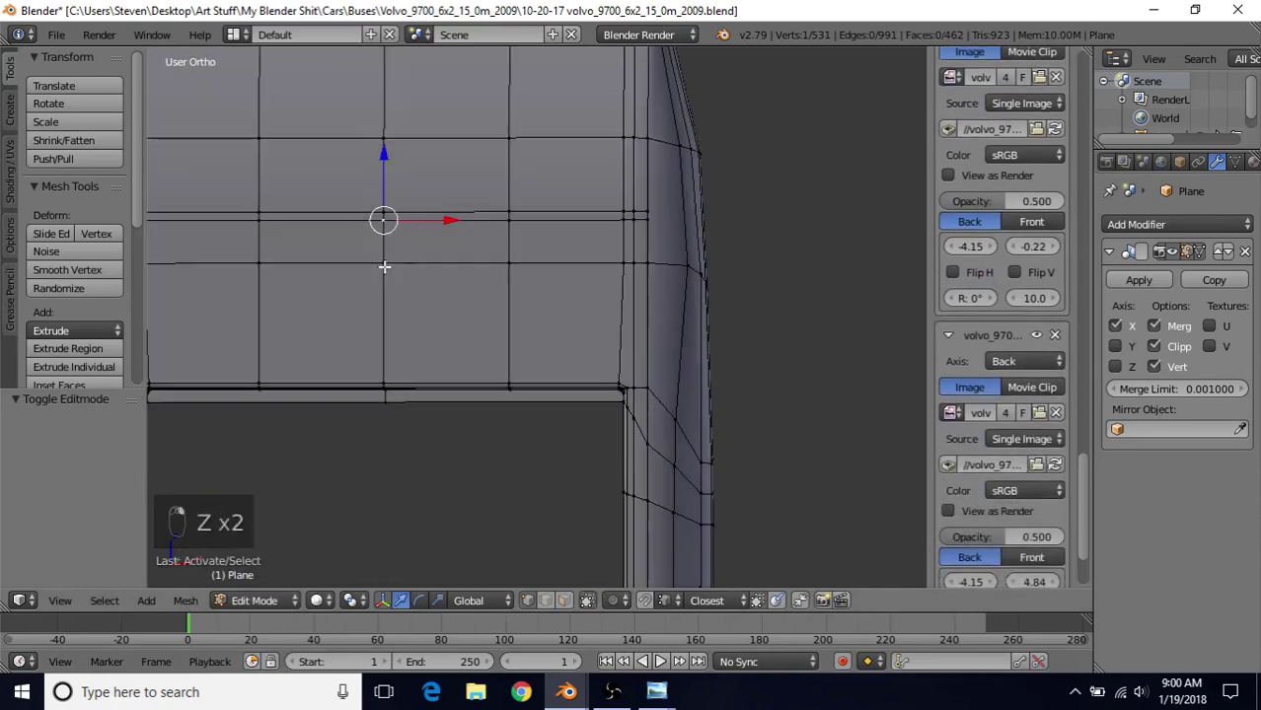
pyautogui.keyDown('shift'); pyautogui.moveTo(381, 254); pyautogui.dragTo(465, 361, button='middle'); pyautogui.keyUp('shift')
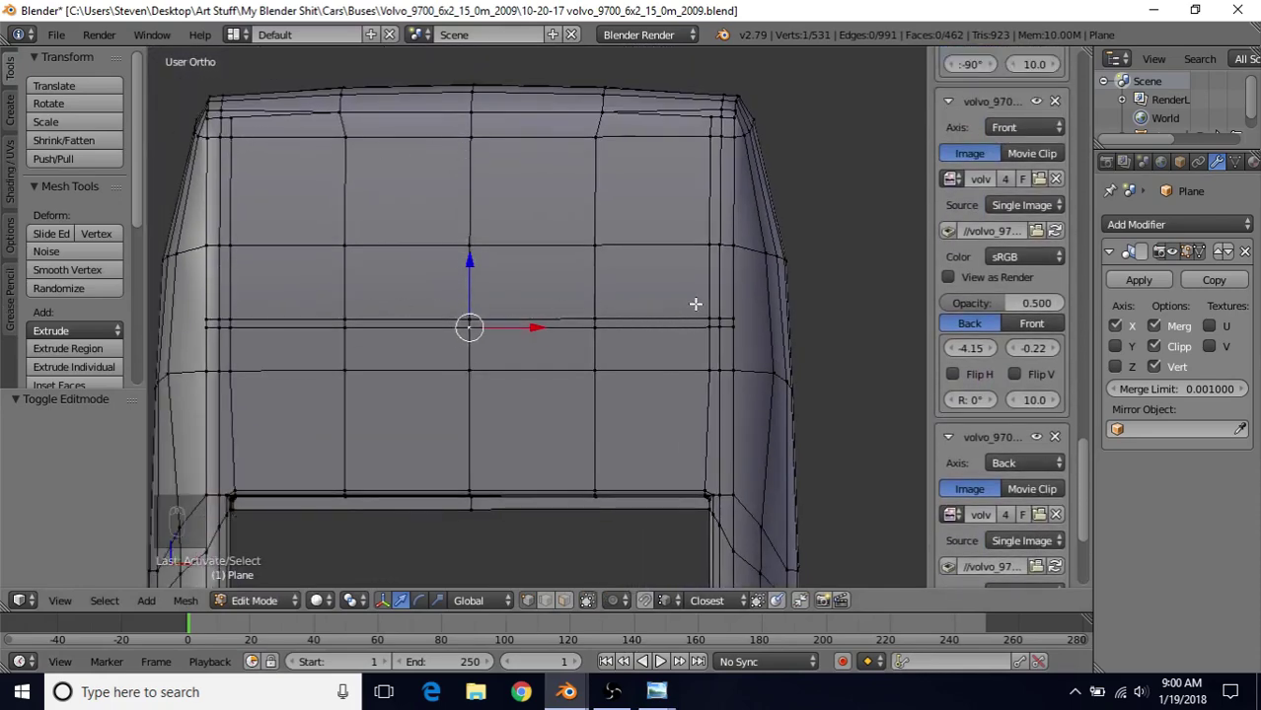
# Step: Compare the rear panel seams in the green-design and blue Volvo 9700 photos with the mesh, switching between Windows Photo Viewer and Blender
pyautogui.moveTo(657, 691)
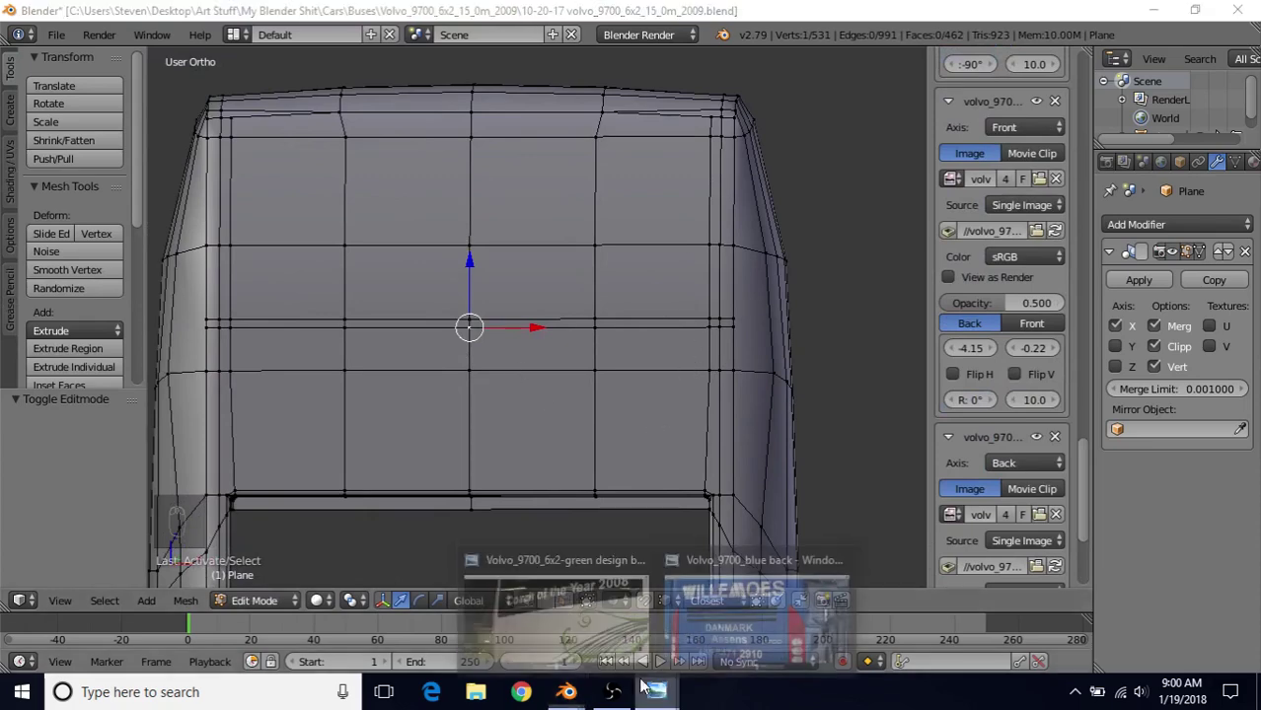
pyautogui.click(553, 592)
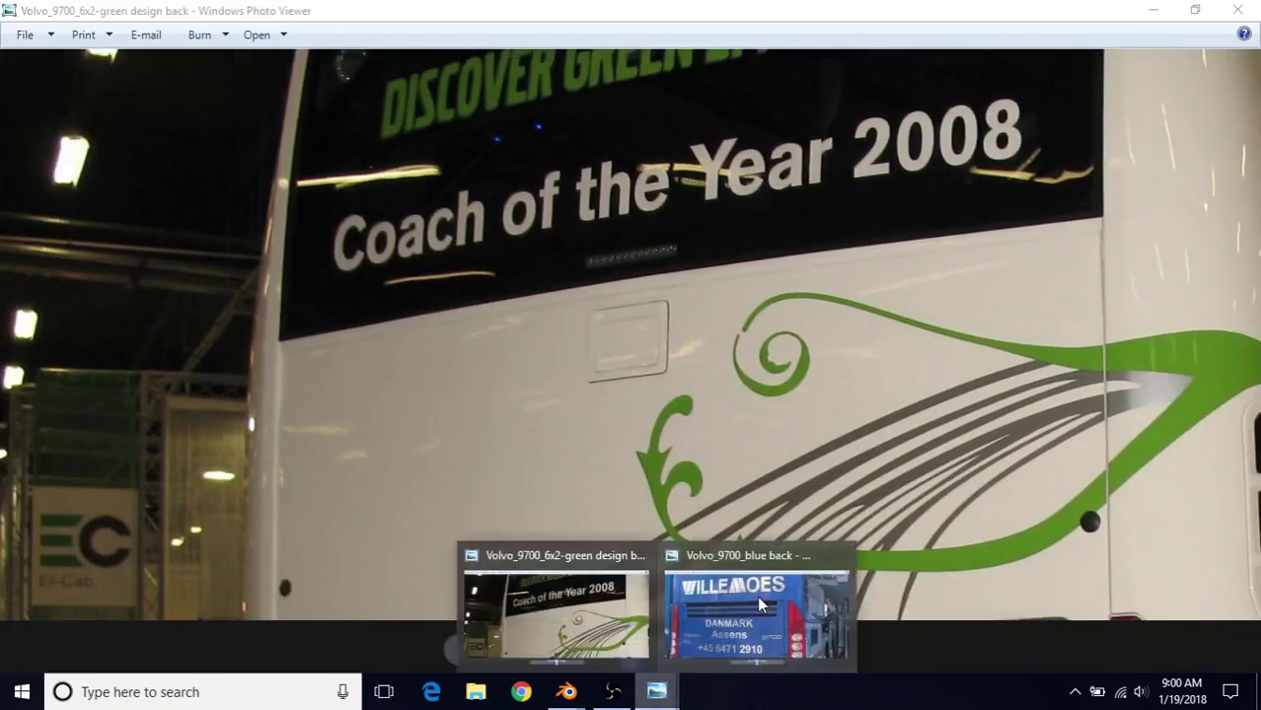
pyautogui.click(755, 606)
pyautogui.scroll(2, 590, 332)
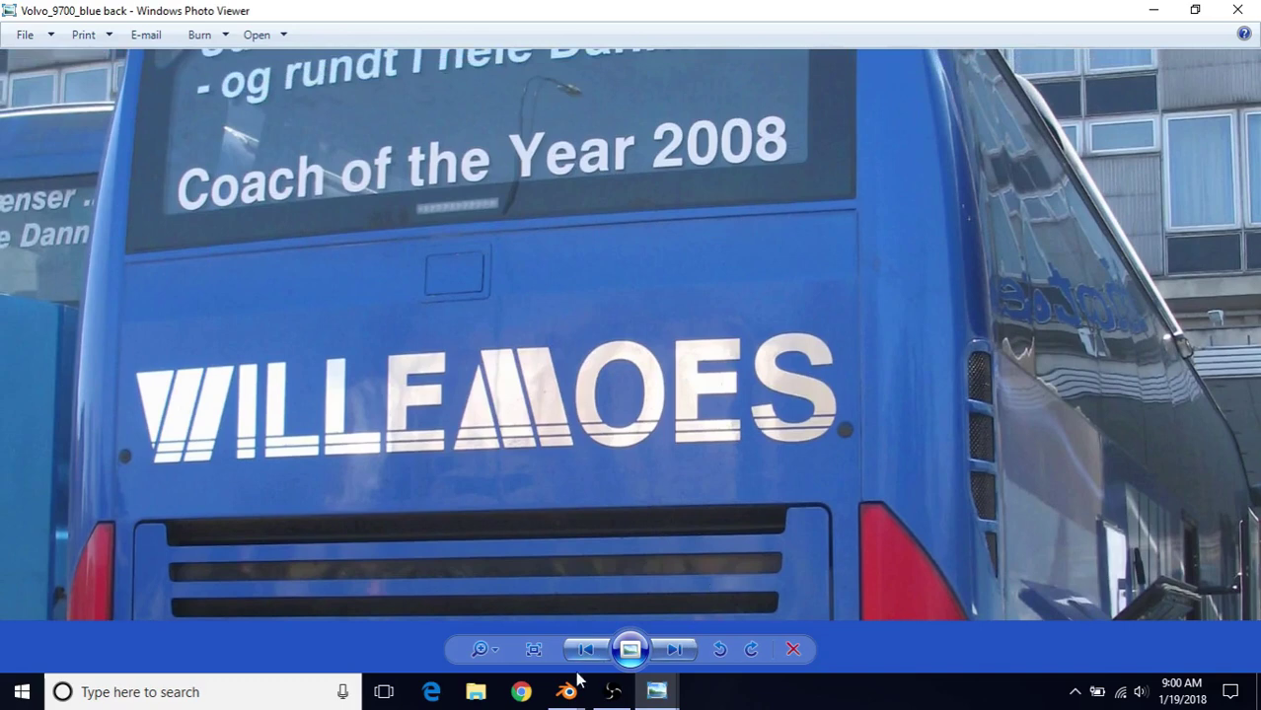
pyautogui.moveTo(571, 688)
pyautogui.click(468, 605)
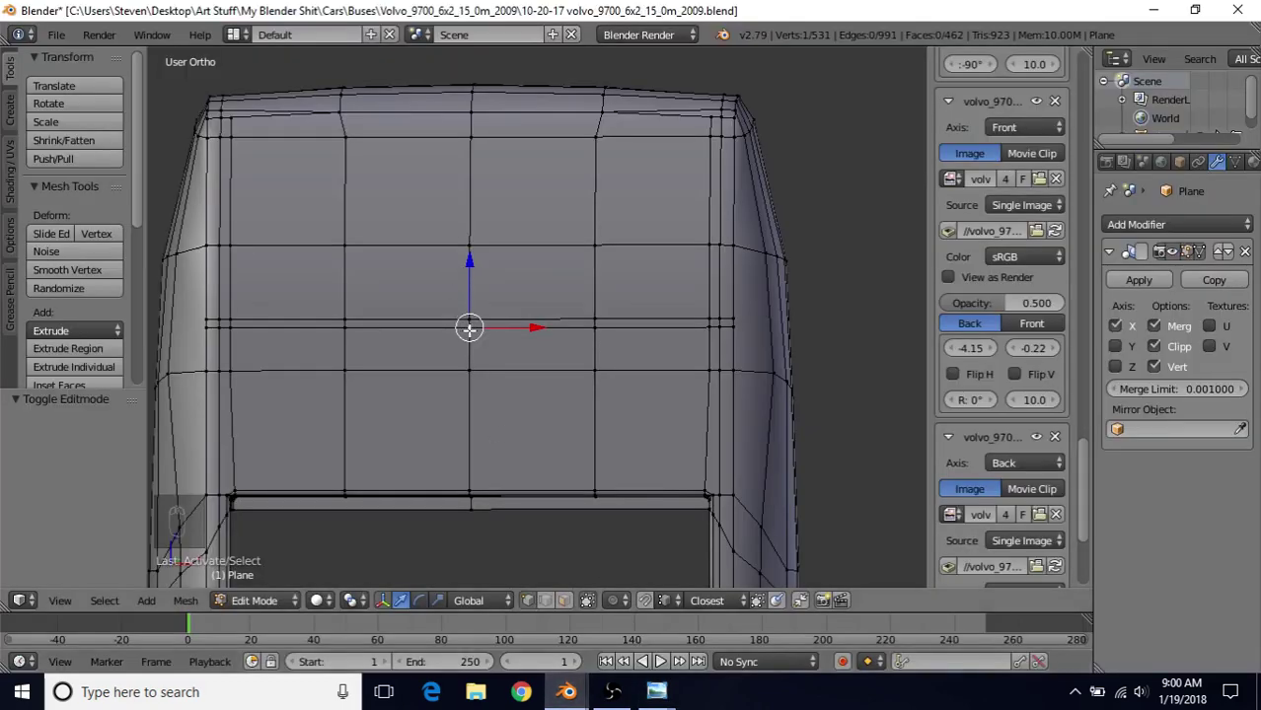
pyautogui.keyDown('shift'); pyautogui.moveTo(642, 534); pyautogui.dragTo(468, 513, button='middle'); pyautogui.keyUp('shift')
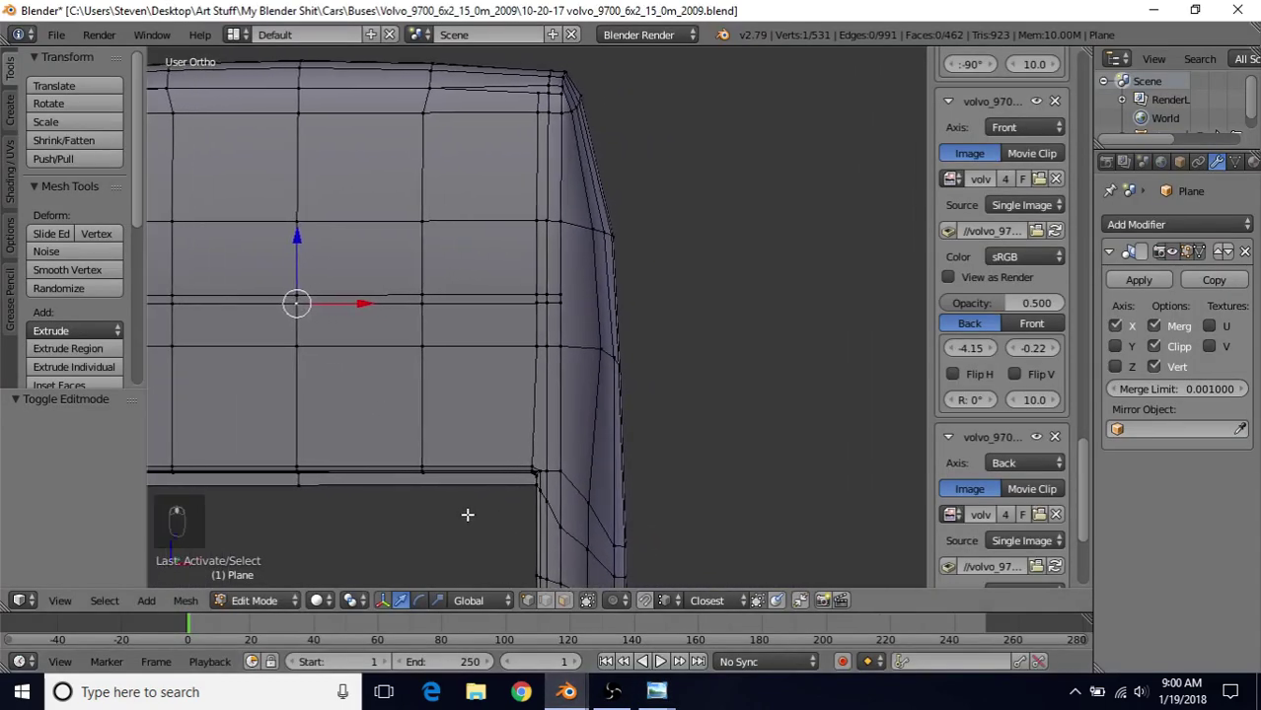
pyautogui.click(669, 646)
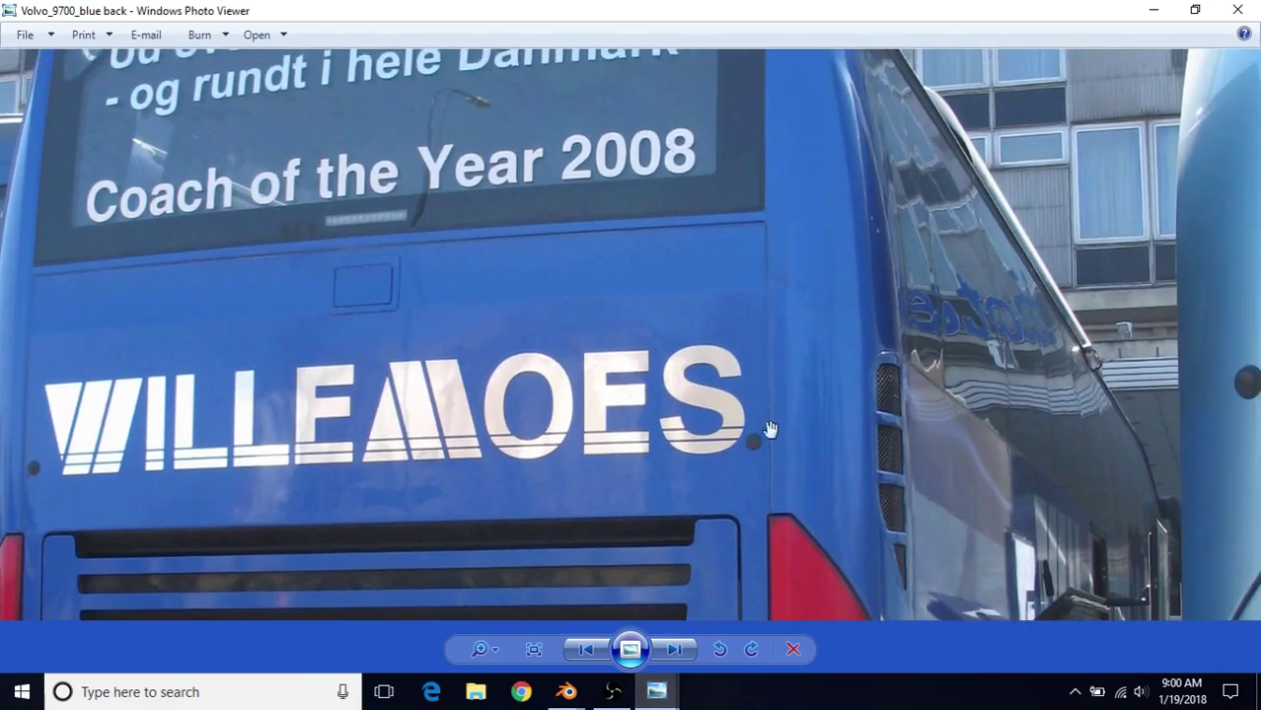
pyautogui.moveTo(574, 697)
pyautogui.click(610, 647)
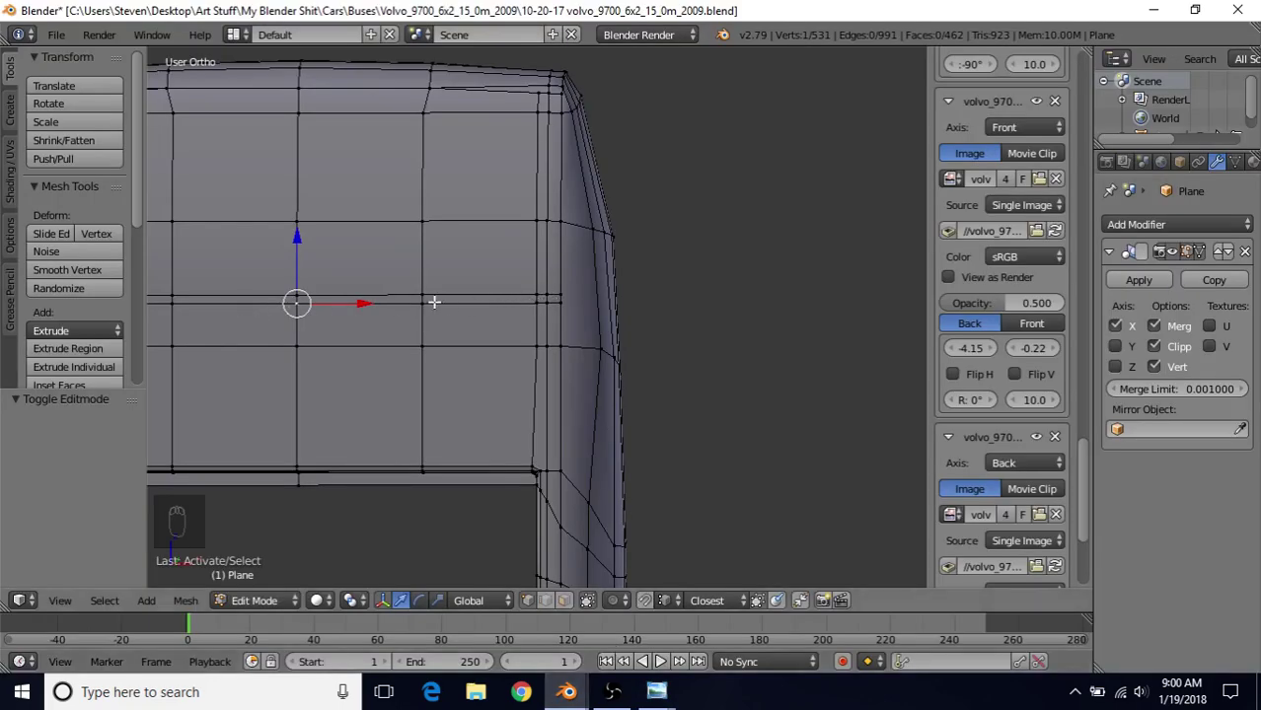
# Step: Select the edge path from the centre line along the lower paired horizontal edge to its outer corner and partway down beside the hatch opening
pyautogui.keyDown('ctrl'); pyautogui.rightClick(531, 303); pyautogui.keyUp('ctrl')
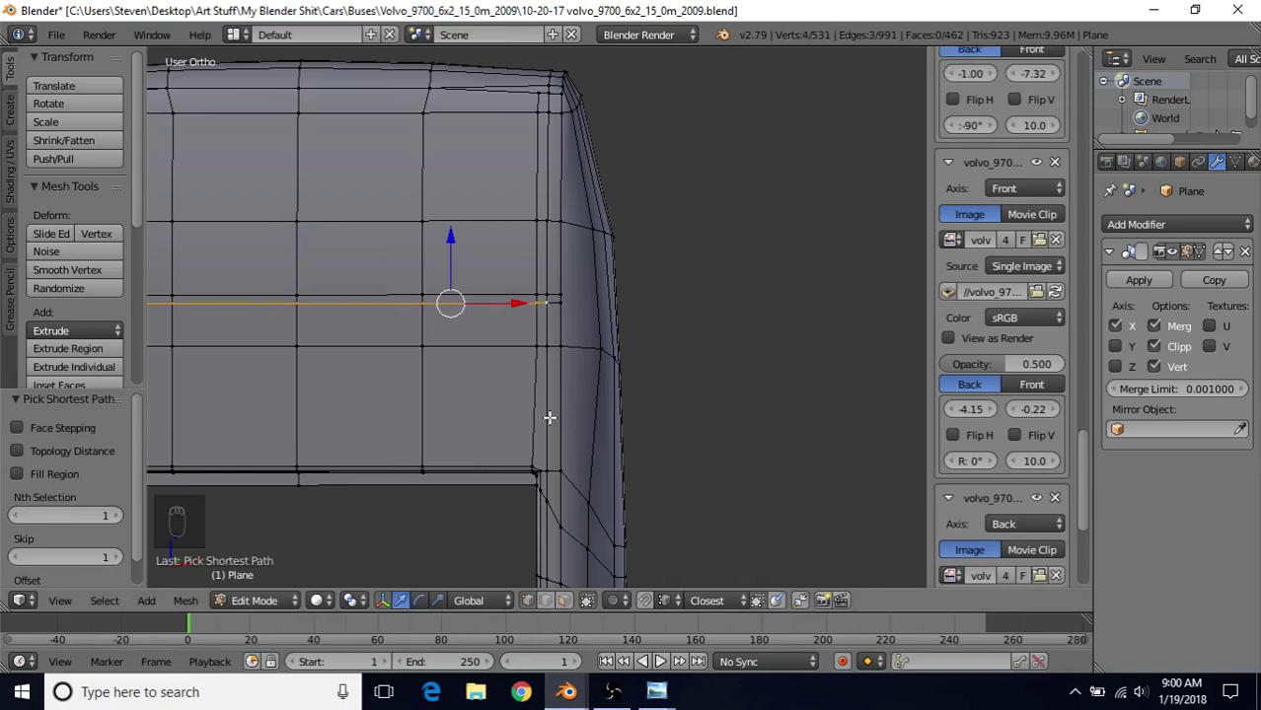
pyautogui.keyDown('shift'); pyautogui.moveTo(544, 455); pyautogui.dragTo(526, 320, button='middle'); pyautogui.keyUp('shift')
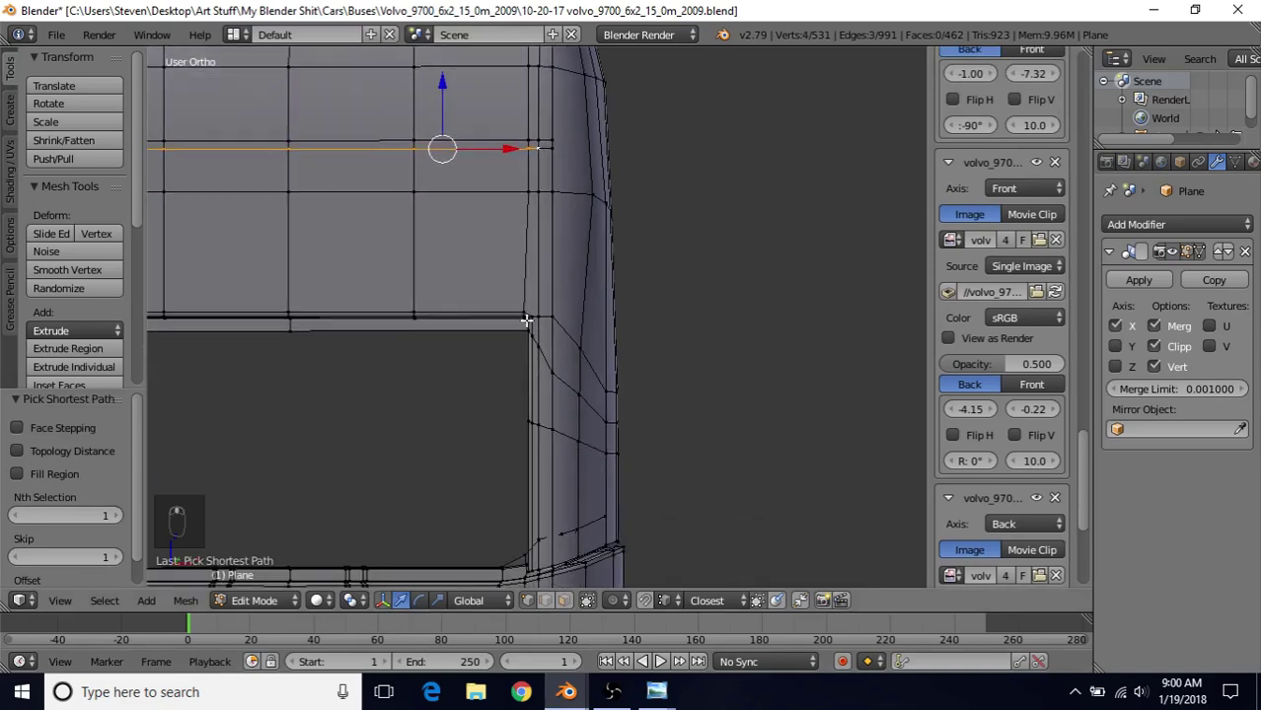
pyautogui.press('ctrl+KP_1')
pyautogui.press('z')
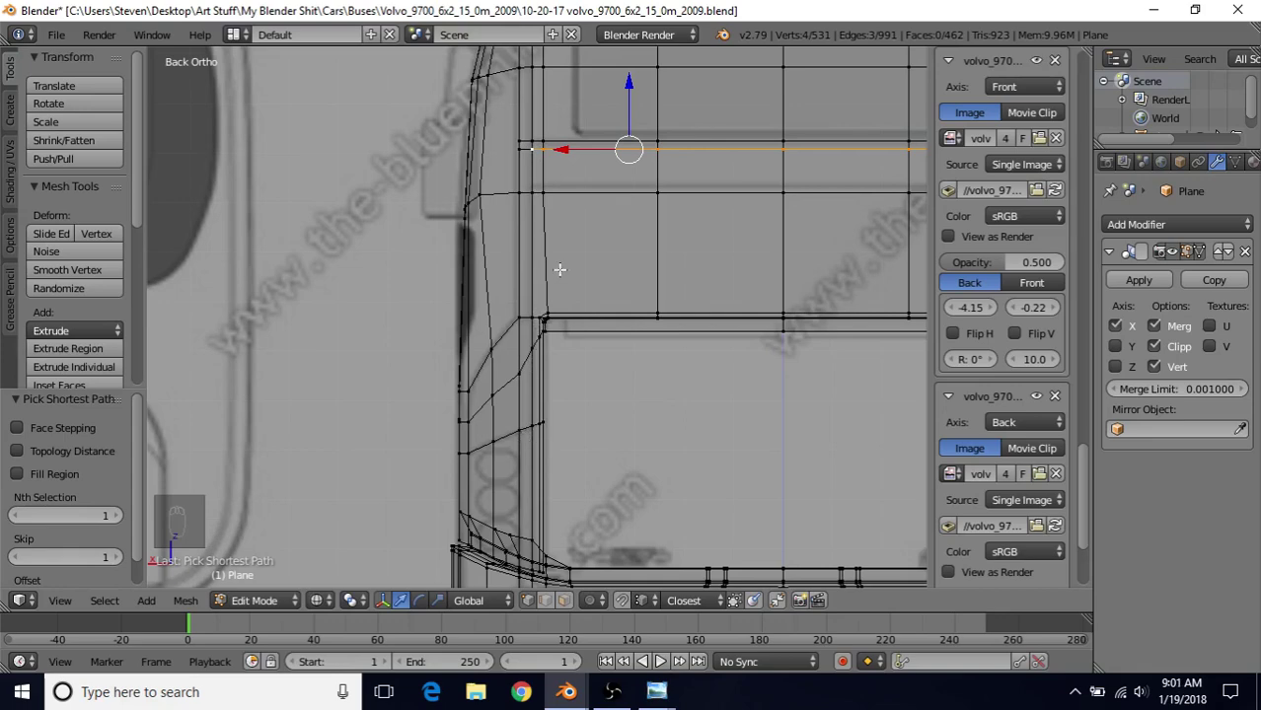
pyautogui.keyDown('ctrl'); pyautogui.click(531, 426); pyautogui.keyUp('ctrl')
pyautogui.scroll(-4, 746, 374)
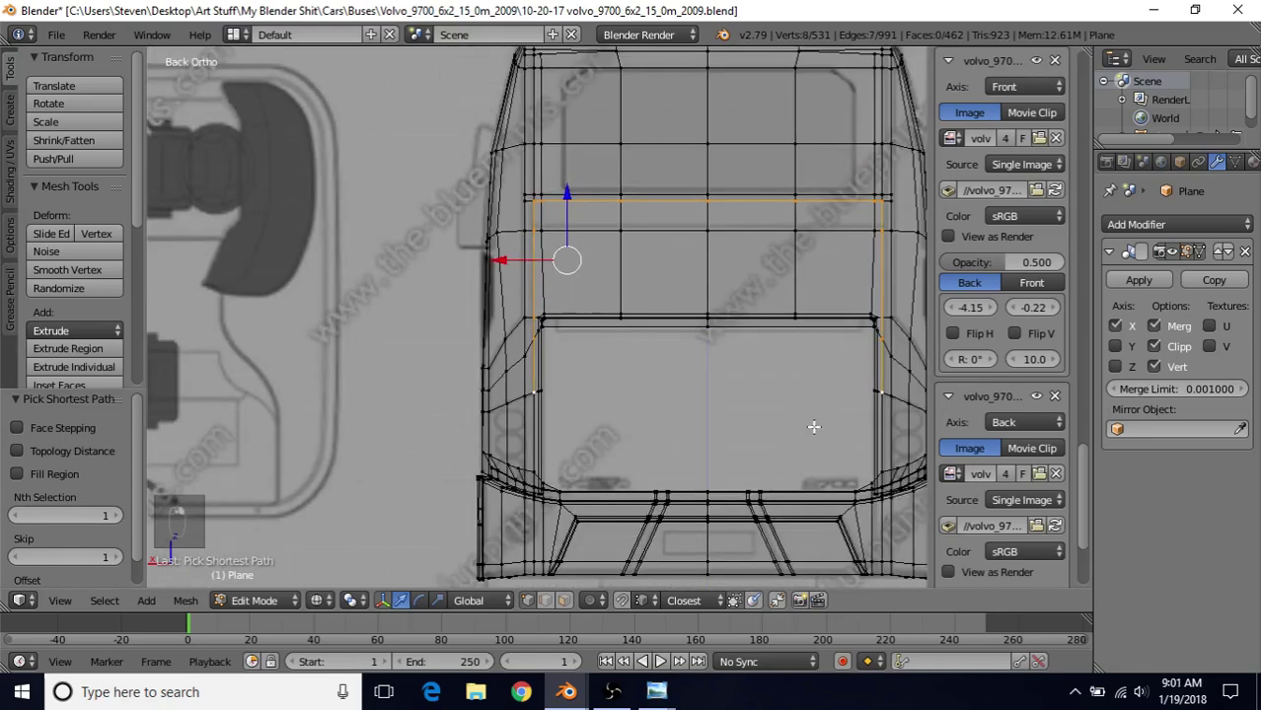
pyautogui.scroll(1, 726, 304)
pyautogui.keyDown('shift'); pyautogui.moveTo(592, 260); pyautogui.dragTo(576, 264, button='middle'); pyautogui.keyUp('shift')
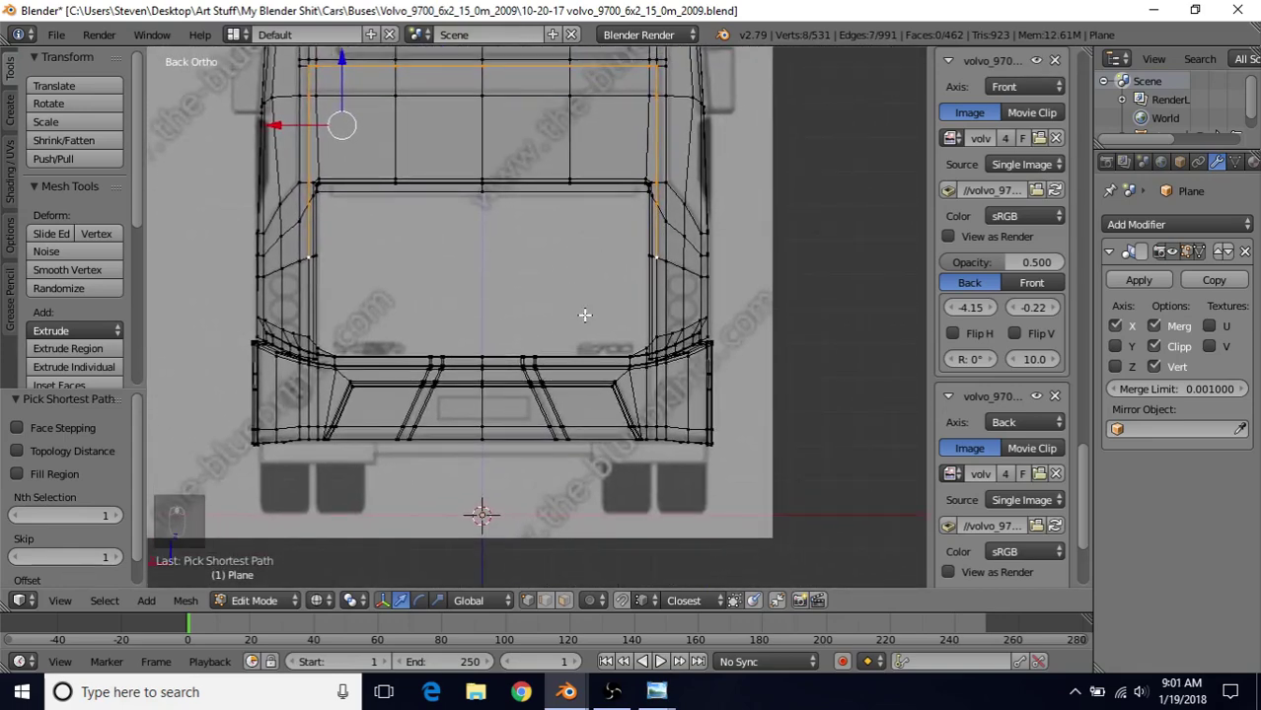
# Step: Extend the selected seam path straight down beside the hatch opening to the vertex at the top of the bumper
pyautogui.press('z')
pyautogui.press('z')
pyautogui.scroll(2, 624, 343)
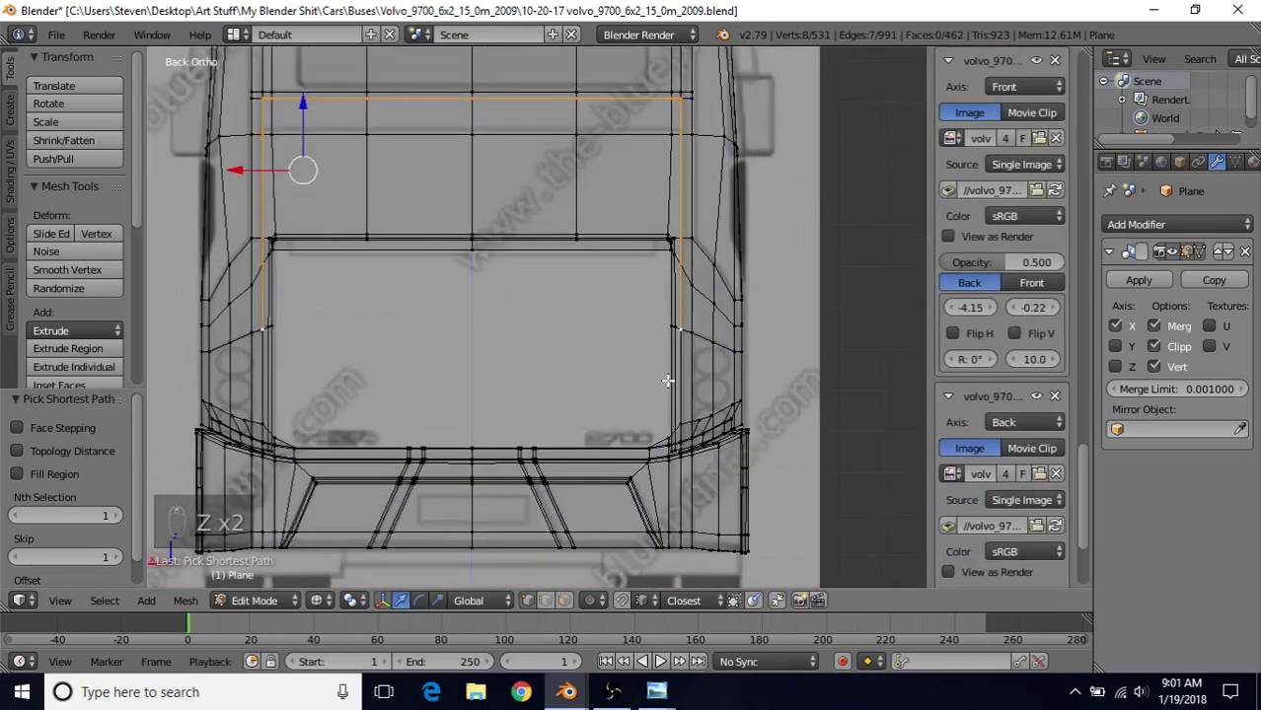
pyautogui.keyDown('shift'); pyautogui.moveTo(668, 381); pyautogui.dragTo(601, 261, button='middle'); pyautogui.keyUp('shift')
pyautogui.scroll(5, 596, 331)
pyautogui.keyDown('shift'); pyautogui.moveTo(732, 215); pyautogui.dragTo(624, 247, button='middle'); pyautogui.keyUp('shift')
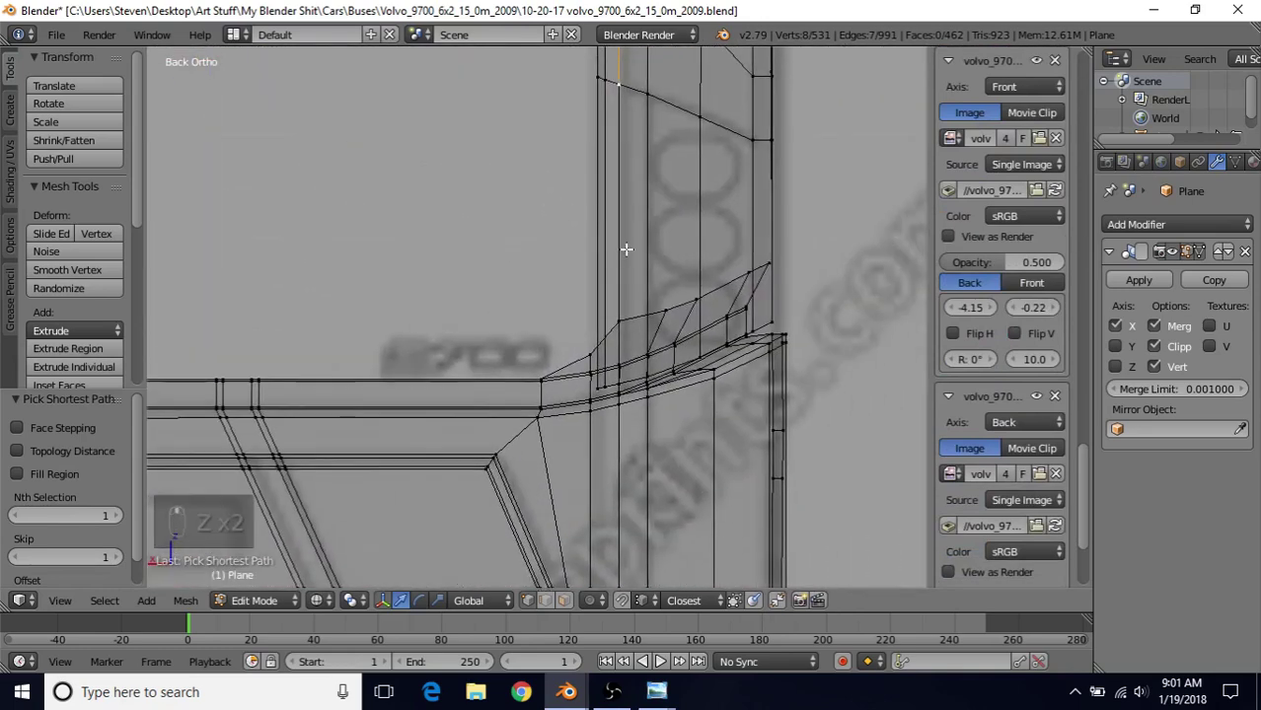
pyautogui.keyDown('shift'); pyautogui.rightClick(620, 385); pyautogui.keyUp('shift')
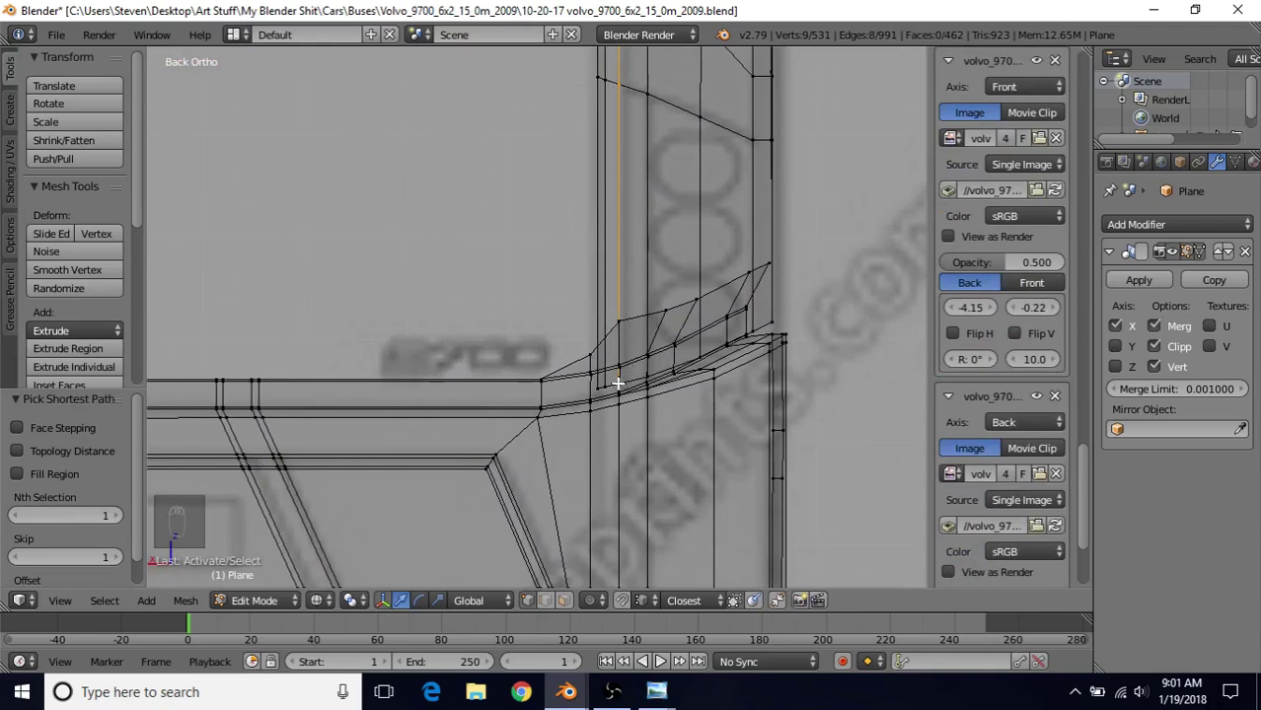
pyautogui.press('z')
pyautogui.moveTo(661, 343)
pyautogui.mouseDown(button='middle')
pyautogui.moveTo(656, 274)
pyautogui.moveTo(595, 305)
pyautogui.moveTo(387, 318)
pyautogui.mouseUp(button='middle')
pyautogui.moveTo(624, 304); pyautogui.dragTo(505, 275, button='middle')
pyautogui.scroll(-4, 575, 282)
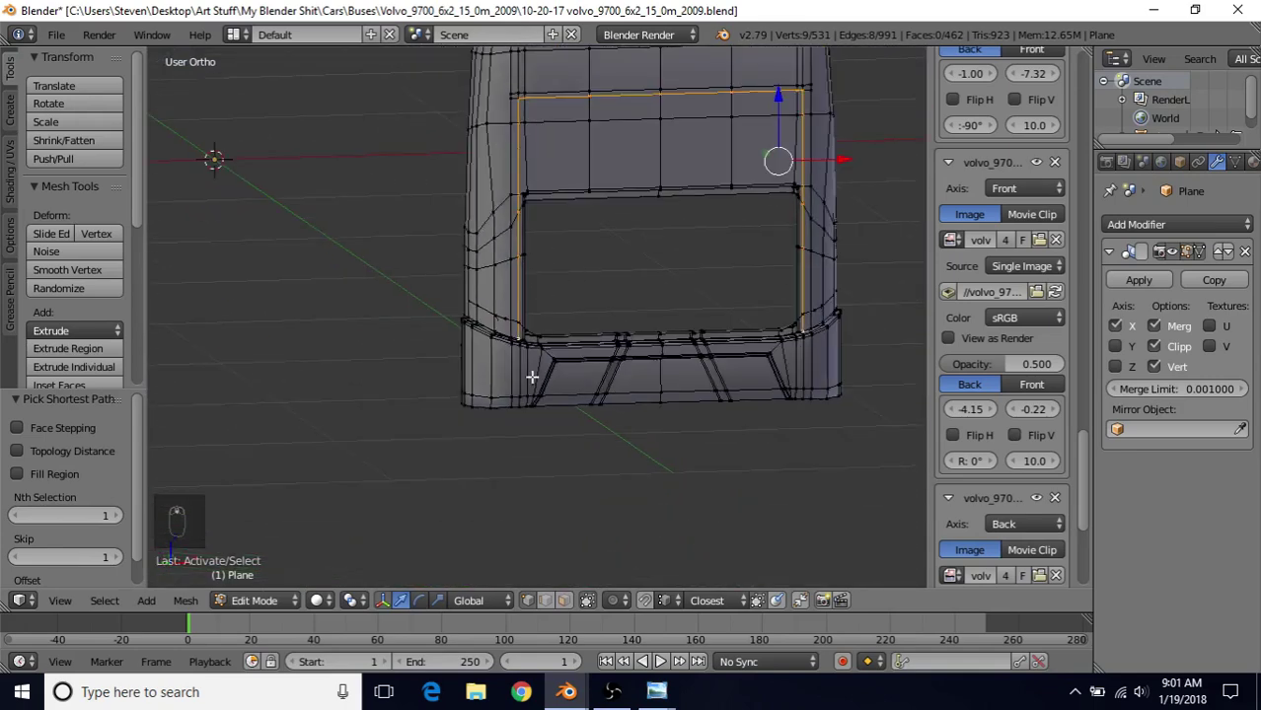
pyautogui.moveTo(758, 237); pyautogui.dragTo(553, 296, button='middle')
# Step: Switch to Windows Photo Viewer and examine the tail light outline and surrounding seams in the blue and green-design rear photos
pyautogui.moveTo(656, 691)
pyautogui.click(727, 632)
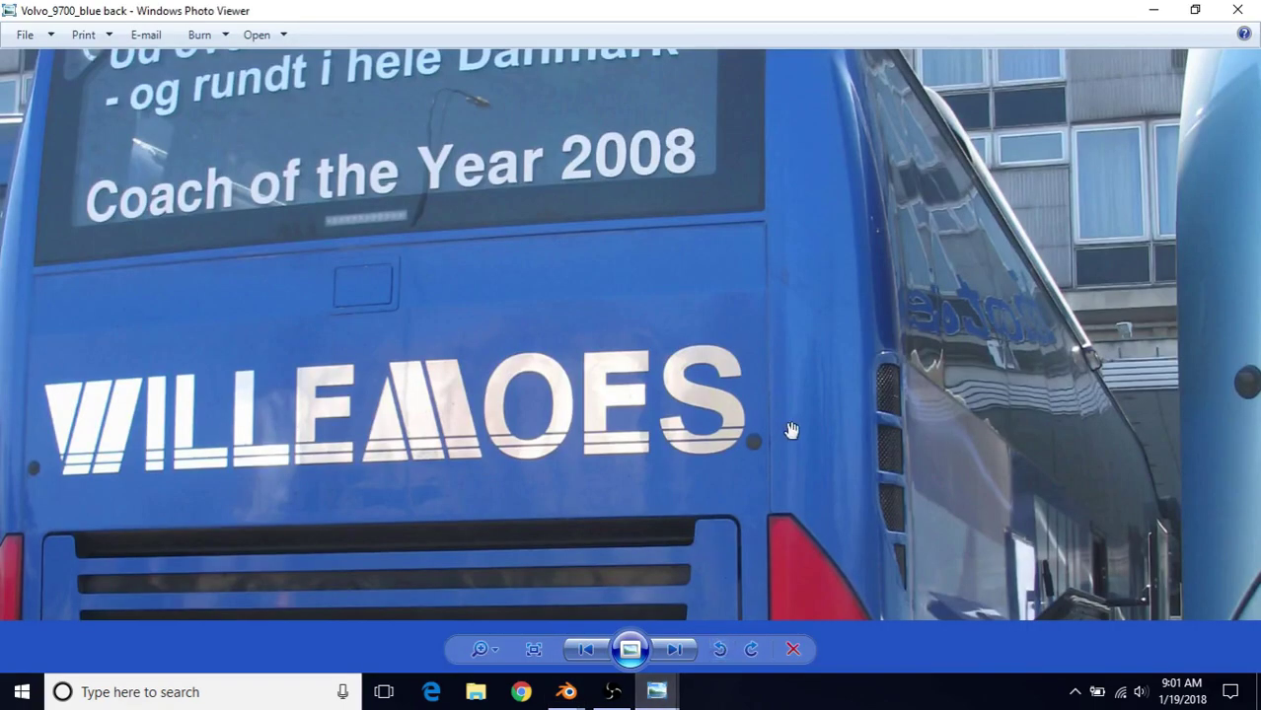
pyautogui.moveTo(744, 452); pyautogui.dragTo(677, 250)
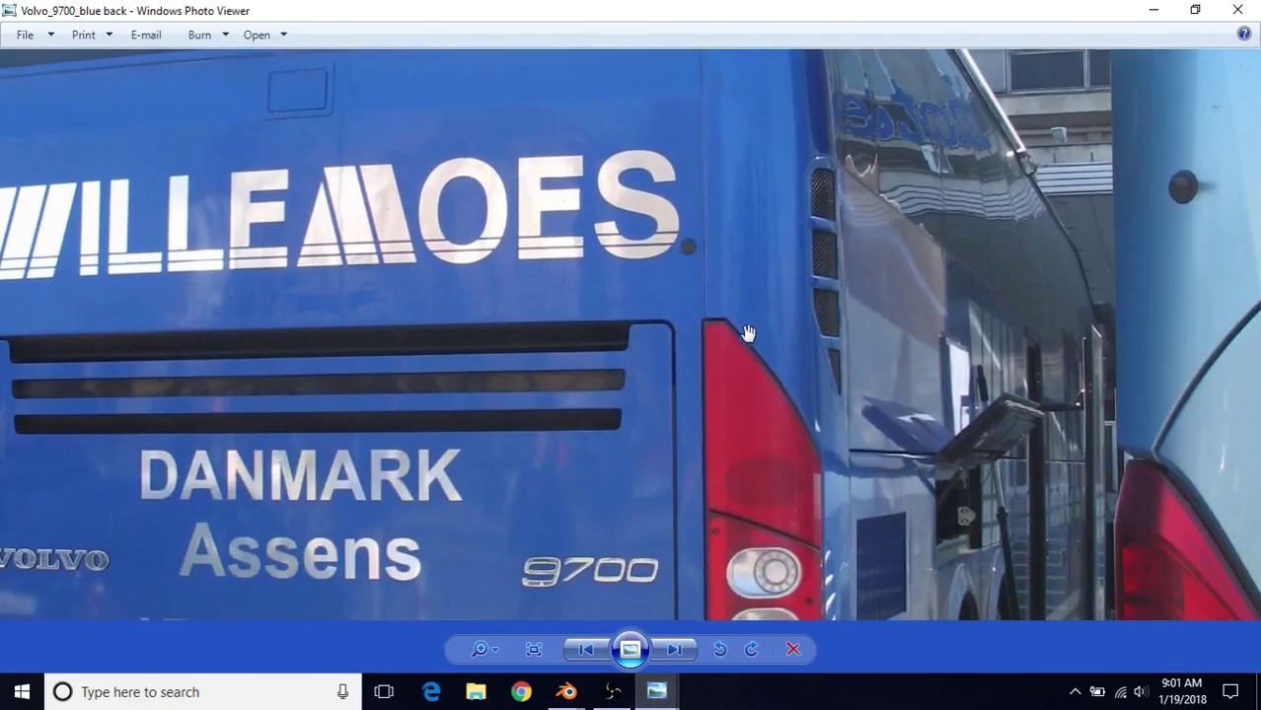
pyautogui.click(656, 693)
pyautogui.click(552, 636)
pyautogui.moveTo(631, 380); pyautogui.dragTo(352, 380)
pyautogui.moveTo(829, 444); pyautogui.dragTo(612, 299)
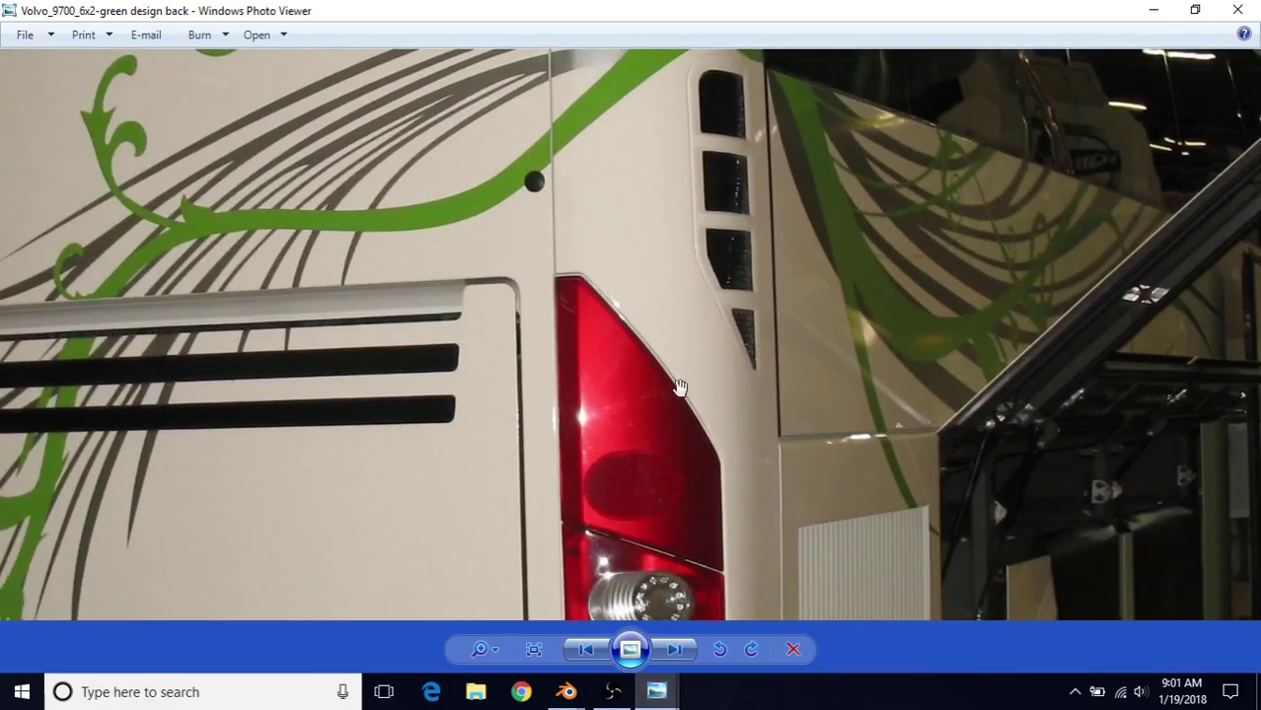
pyautogui.moveTo(716, 460); pyautogui.dragTo(706, 294)
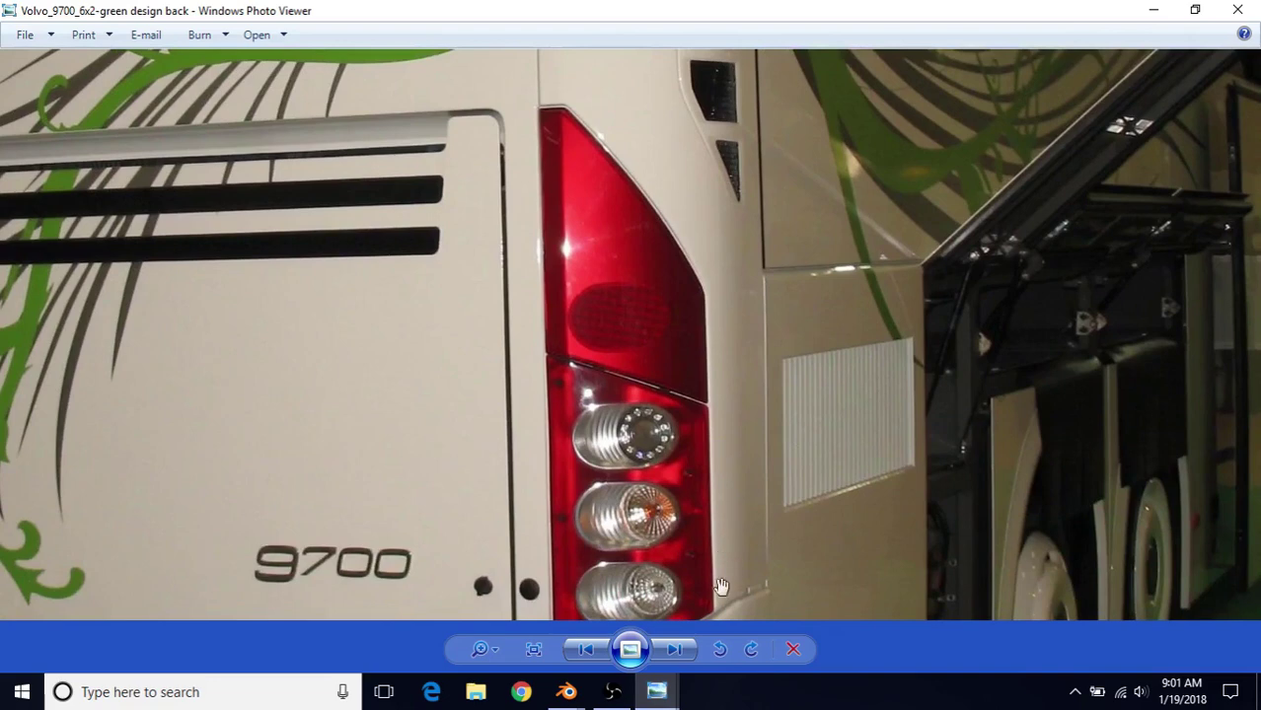
pyautogui.moveTo(719, 582); pyautogui.dragTo(712, 395)
pyautogui.moveTo(699, 255); pyautogui.dragTo(717, 493)
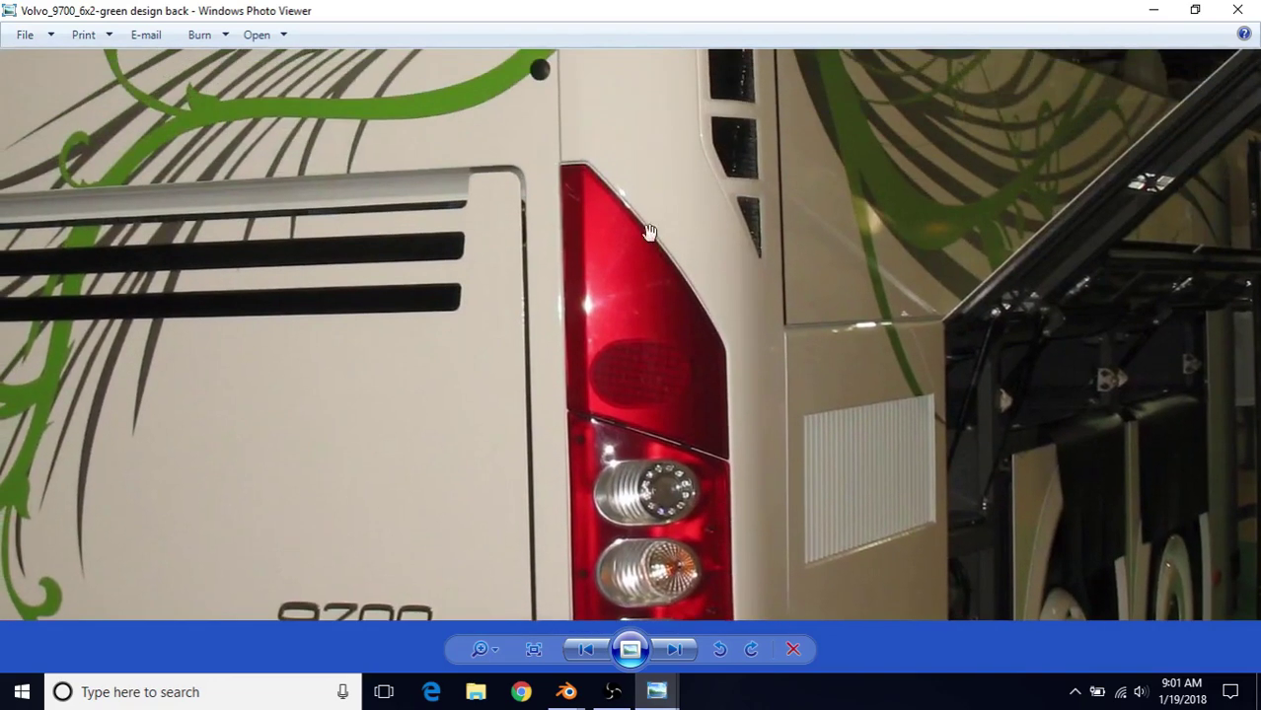
# Step: Switch back to Blender and add the diagonal edges from the hatch opening's upper corner to the outer rear corner to the selection
pyautogui.moveTo(566, 691)
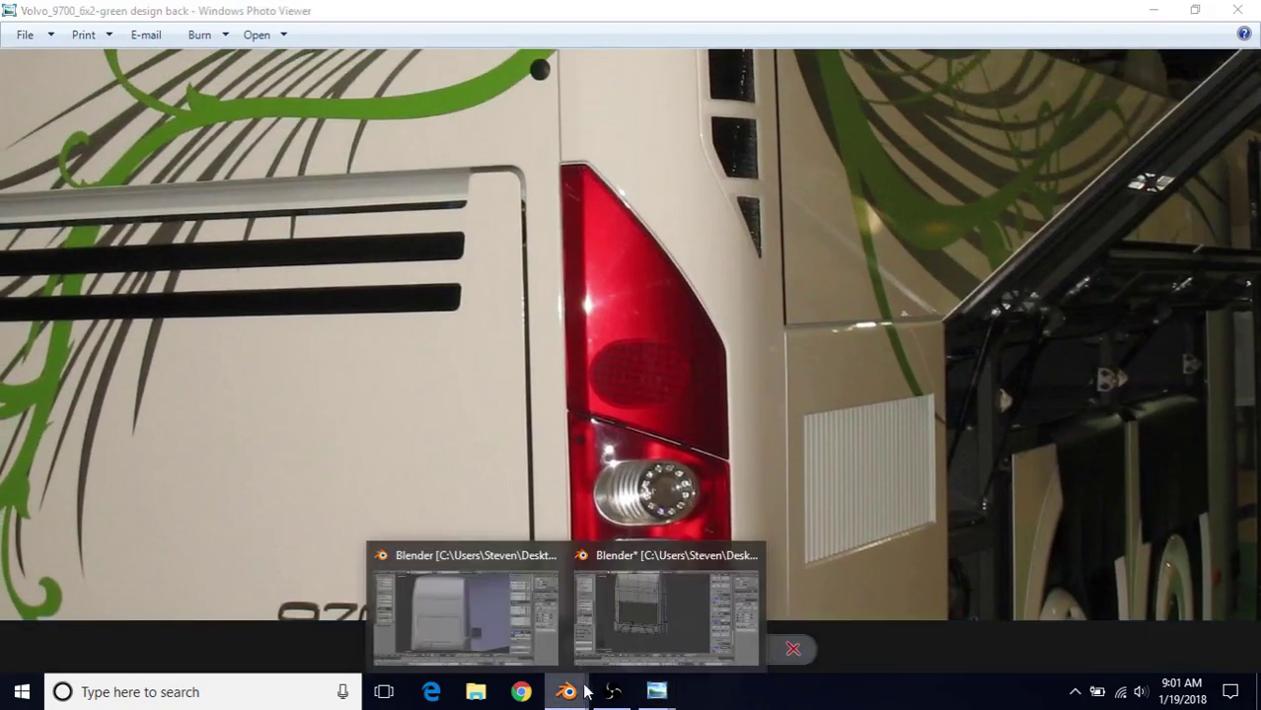
pyautogui.click(644, 579)
pyautogui.scroll(5, 633, 358)
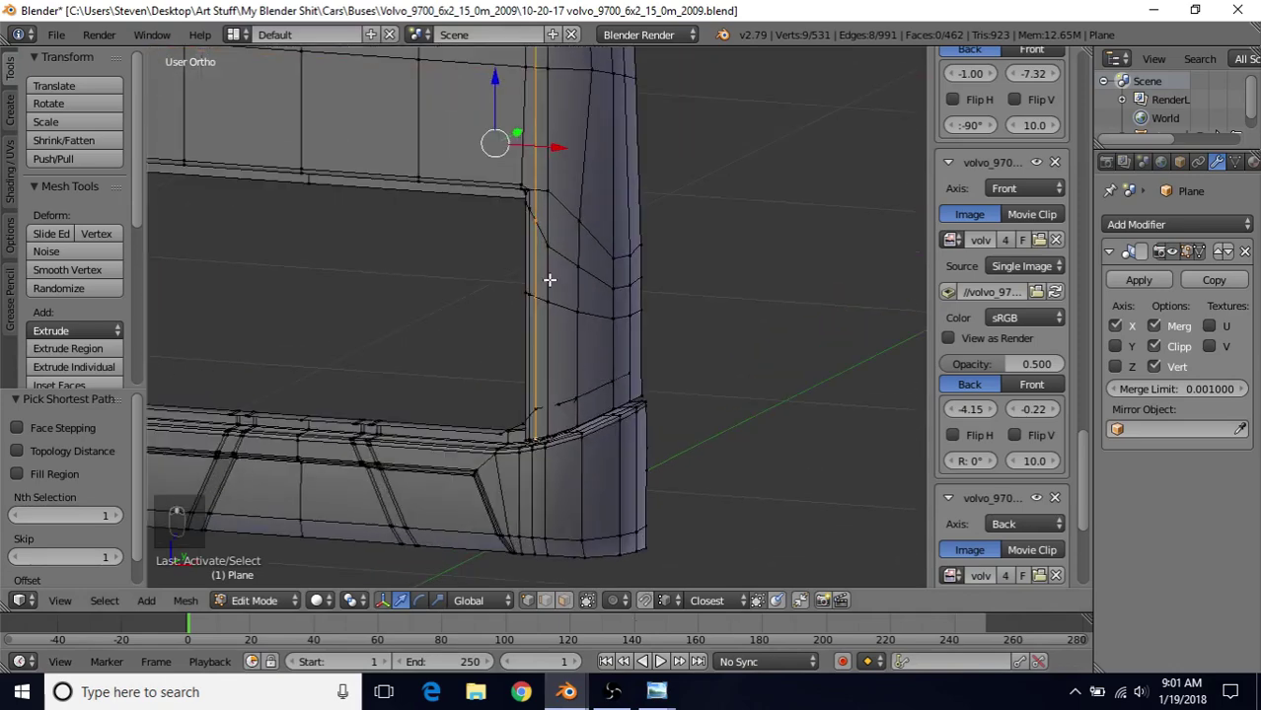
pyautogui.press('KP_3')
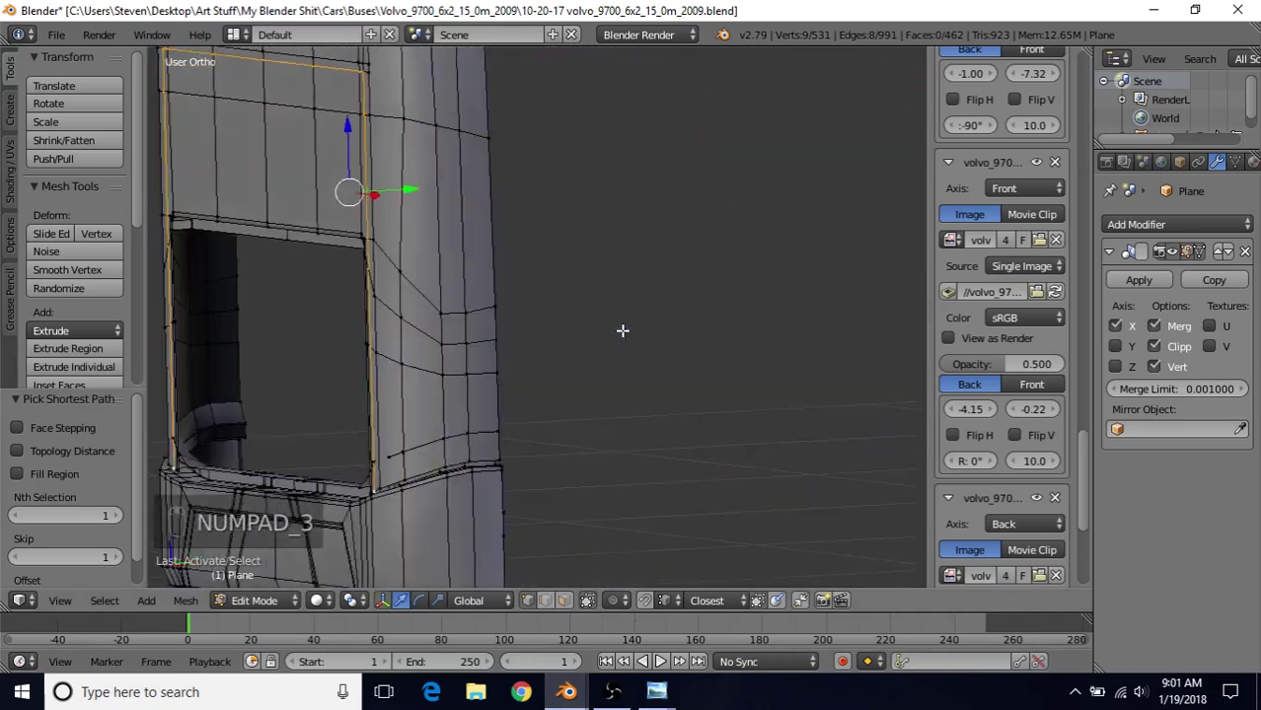
pyautogui.press('z')
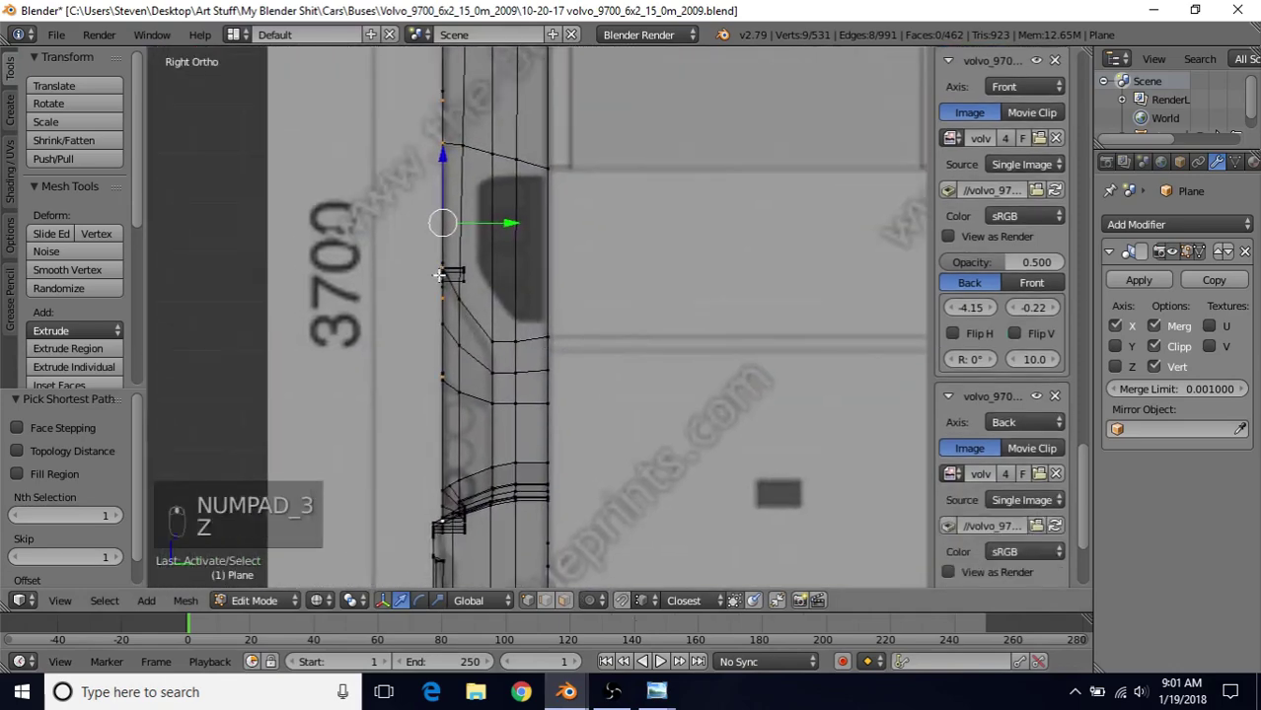
pyautogui.press('z')
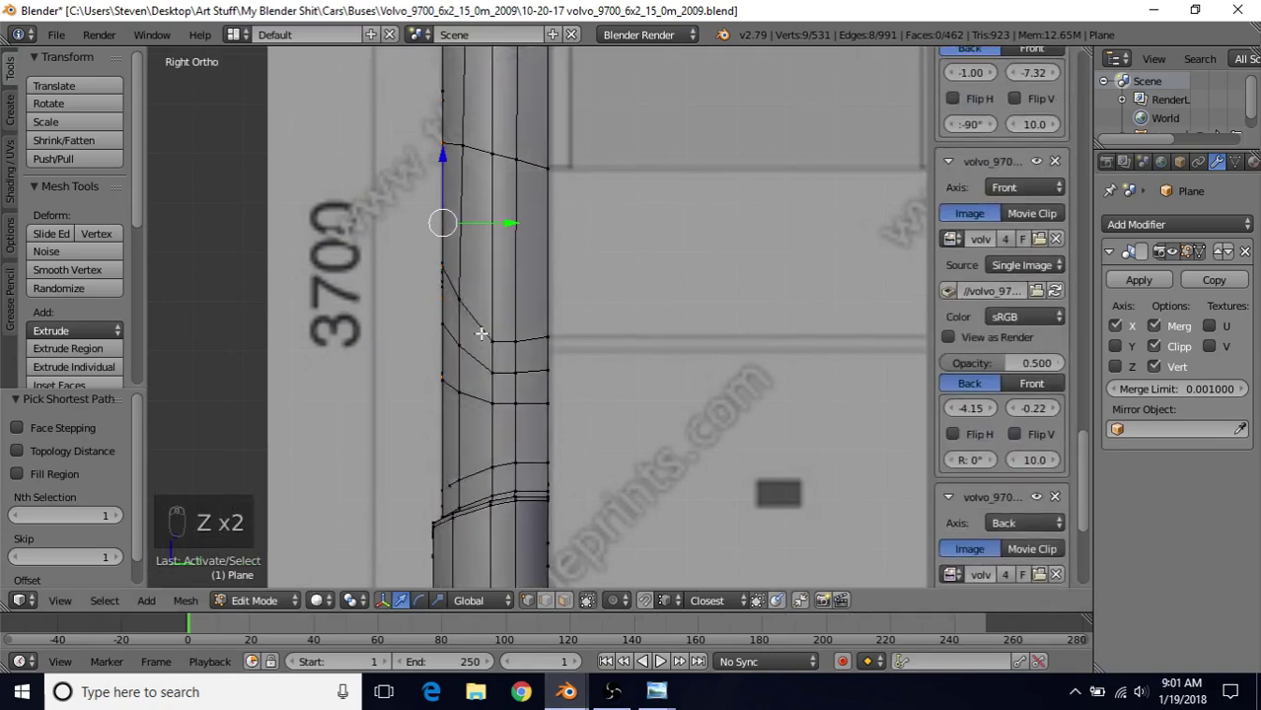
pyautogui.moveTo(480, 331); pyautogui.dragTo(568, 336, button='middle')
pyautogui.keyDown('shift'); pyautogui.rightClick(496, 284); pyautogui.keyUp('shift')
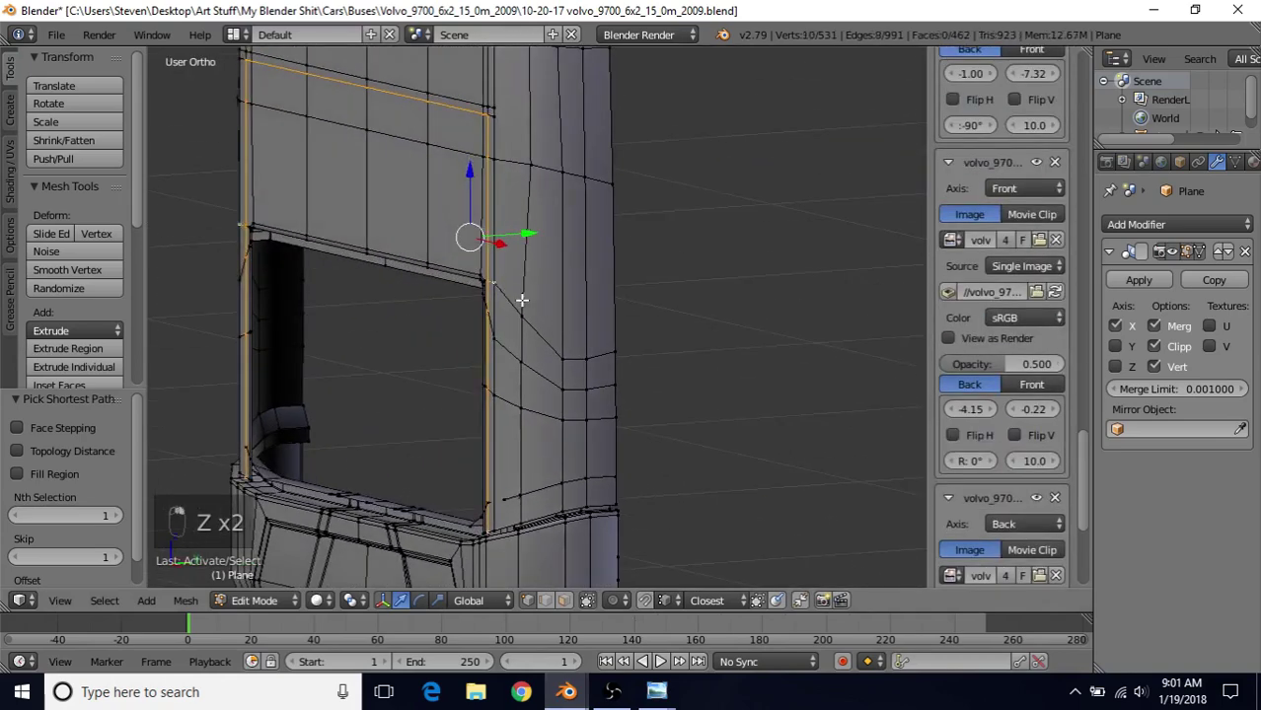
pyautogui.keyDown('shift'); pyautogui.rightClick(527, 321); pyautogui.keyUp('shift')
pyautogui.keyDown('shift'); pyautogui.rightClick(563, 357); pyautogui.keyUp('shift')
# Step: Extend the selection from the diagonal's lower end down two vertices along the tail light's outer vertical edge
pyautogui.press('KP_3')
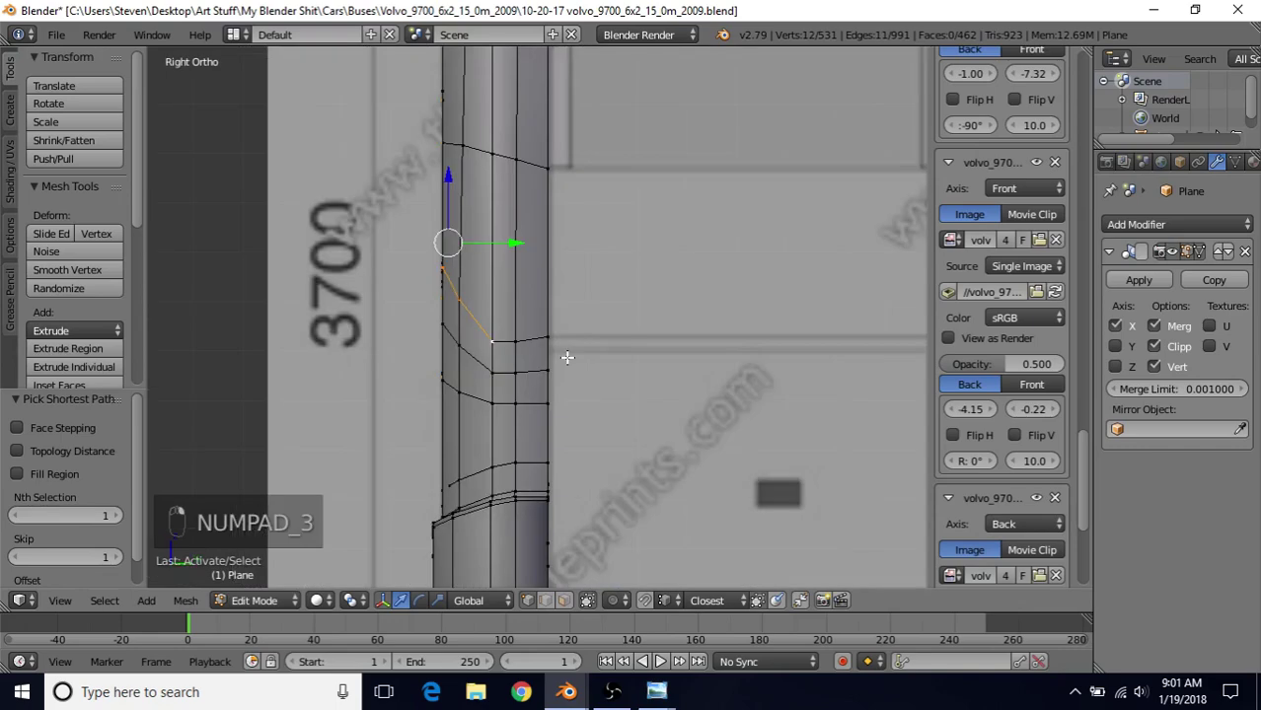
pyautogui.press('z')
pyautogui.press('z')
pyautogui.keyDown('shift'); pyautogui.rightClick(490, 396); pyautogui.keyUp('shift')
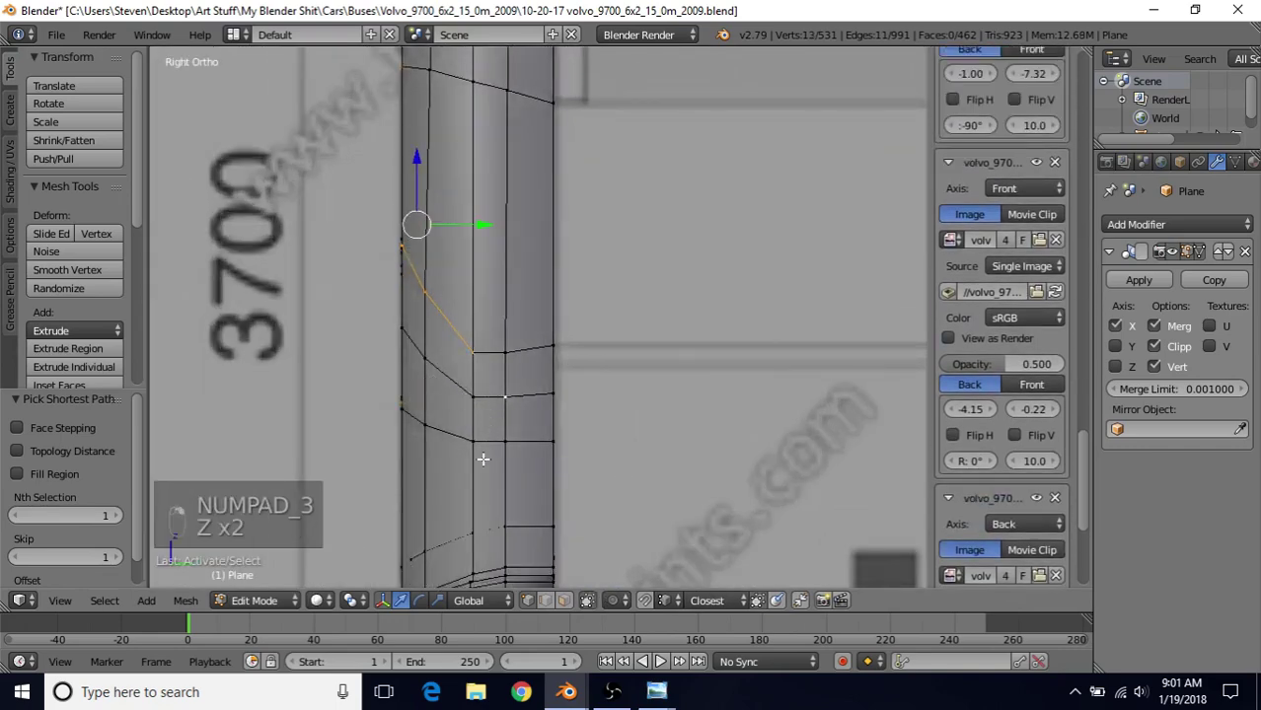
pyautogui.hotkey('ctrl', 'z')
pyautogui.keyDown('ctrl'); pyautogui.rightClick(461, 445); pyautogui.keyUp('ctrl')
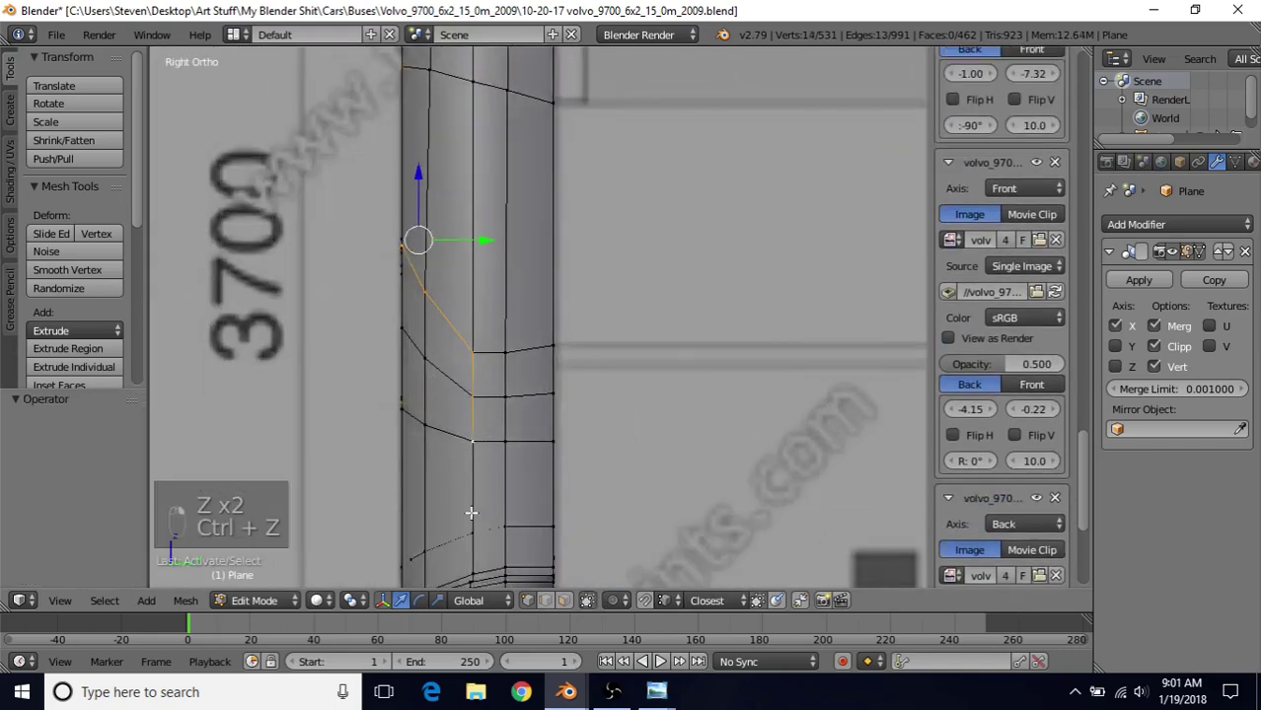
pyautogui.scroll(-3, 472, 512)
# Step: Continue the tail light's outer edge selection down to the vertex where the rear corner meets the bumper
pyautogui.moveTo(472, 512); pyautogui.dragTo(517, 308, button='middle')
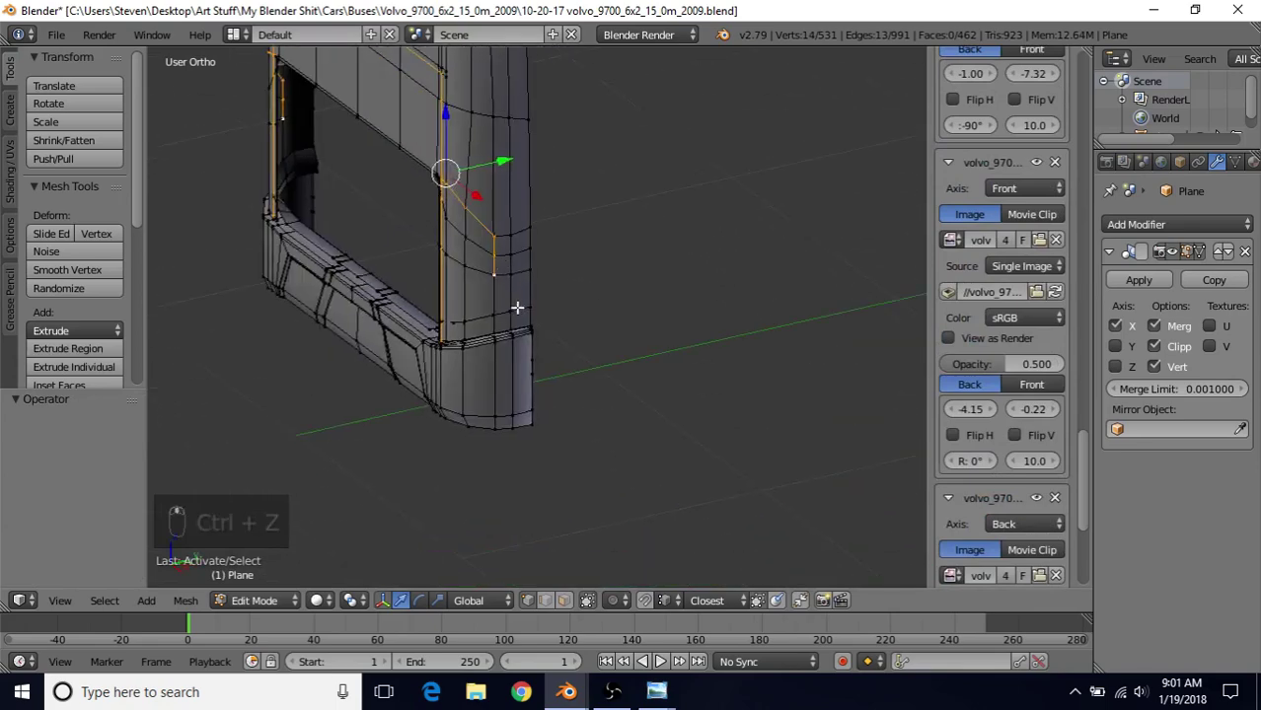
pyautogui.scroll(3, 517, 307)
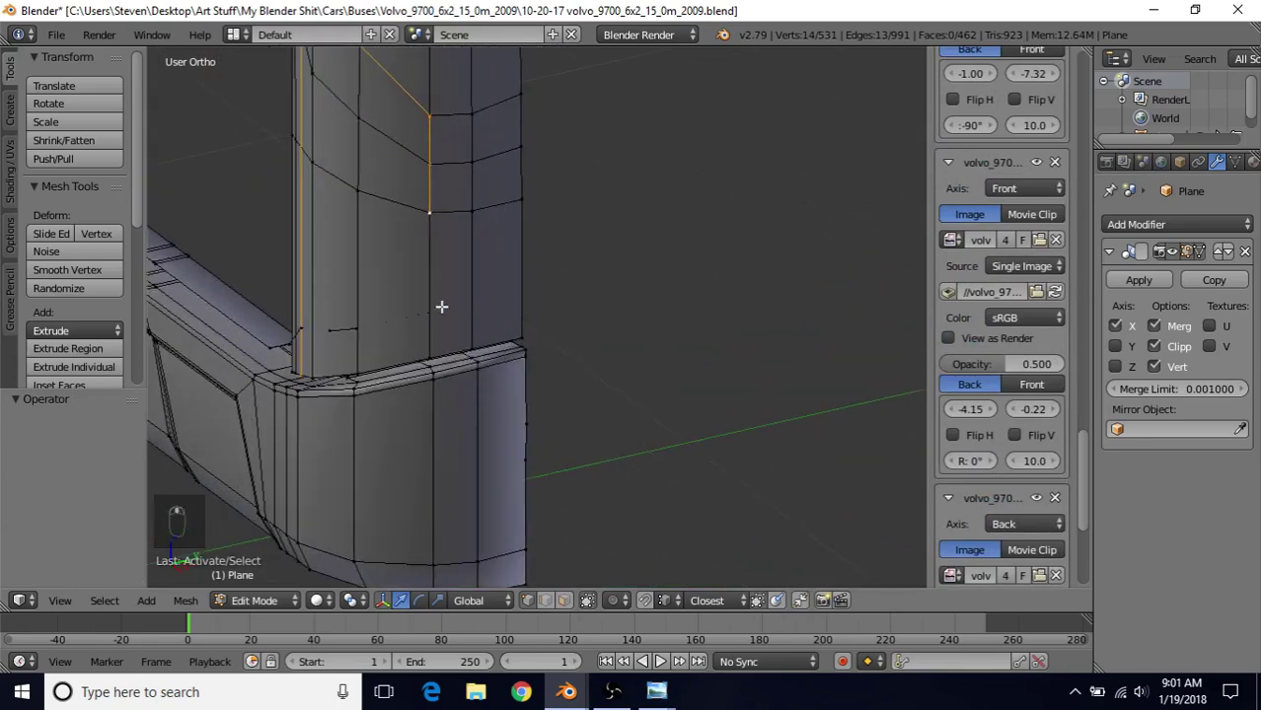
pyautogui.hotkey('ctrl', 'z')
pyautogui.keyDown('ctrl'); pyautogui.rightClick(434, 355); pyautogui.keyUp('ctrl')
pyautogui.press('z')
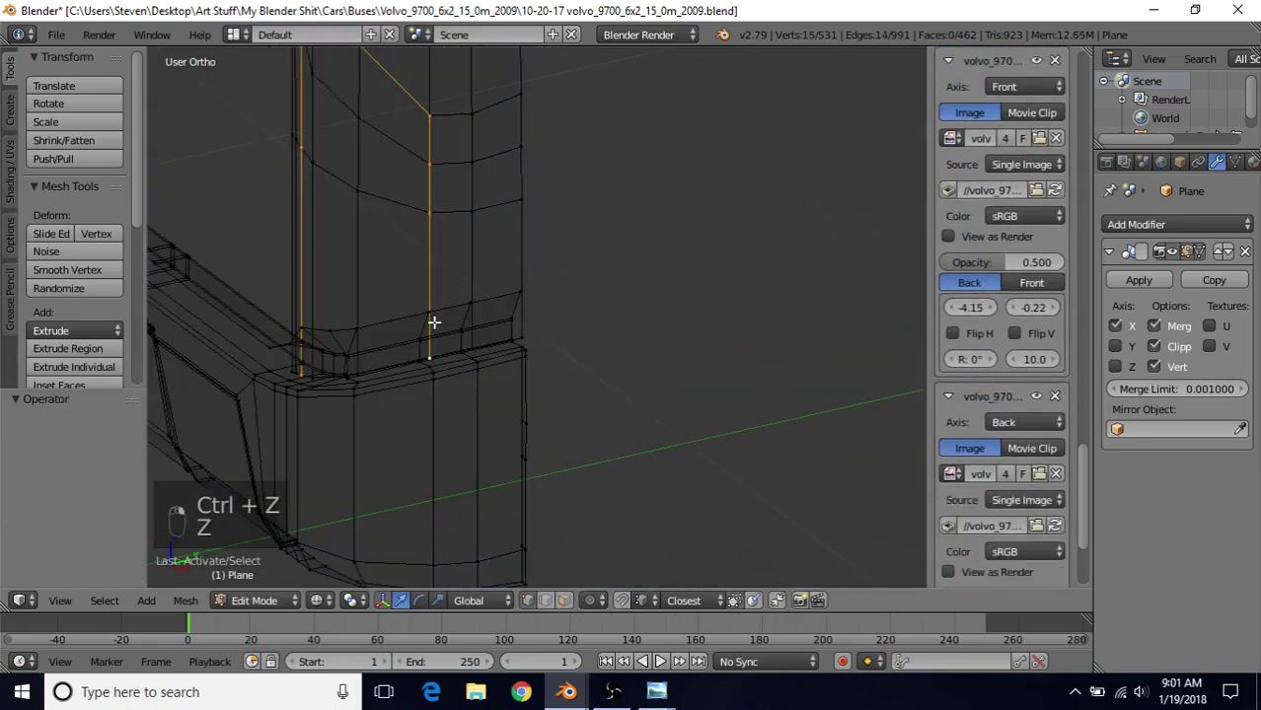
pyautogui.press('z')
pyautogui.moveTo(436, 310); pyautogui.dragTo(421, 201, button='middle')
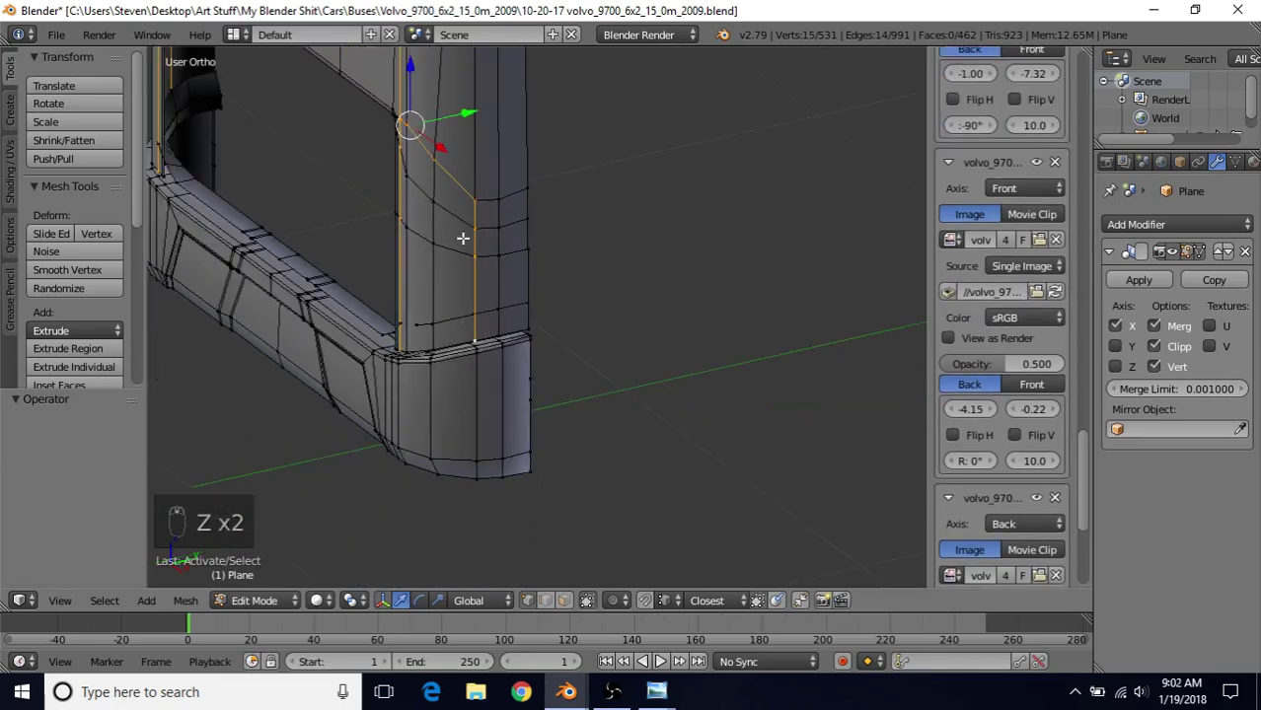
pyautogui.moveTo(440, 383); pyautogui.dragTo(492, 225, button='middle')
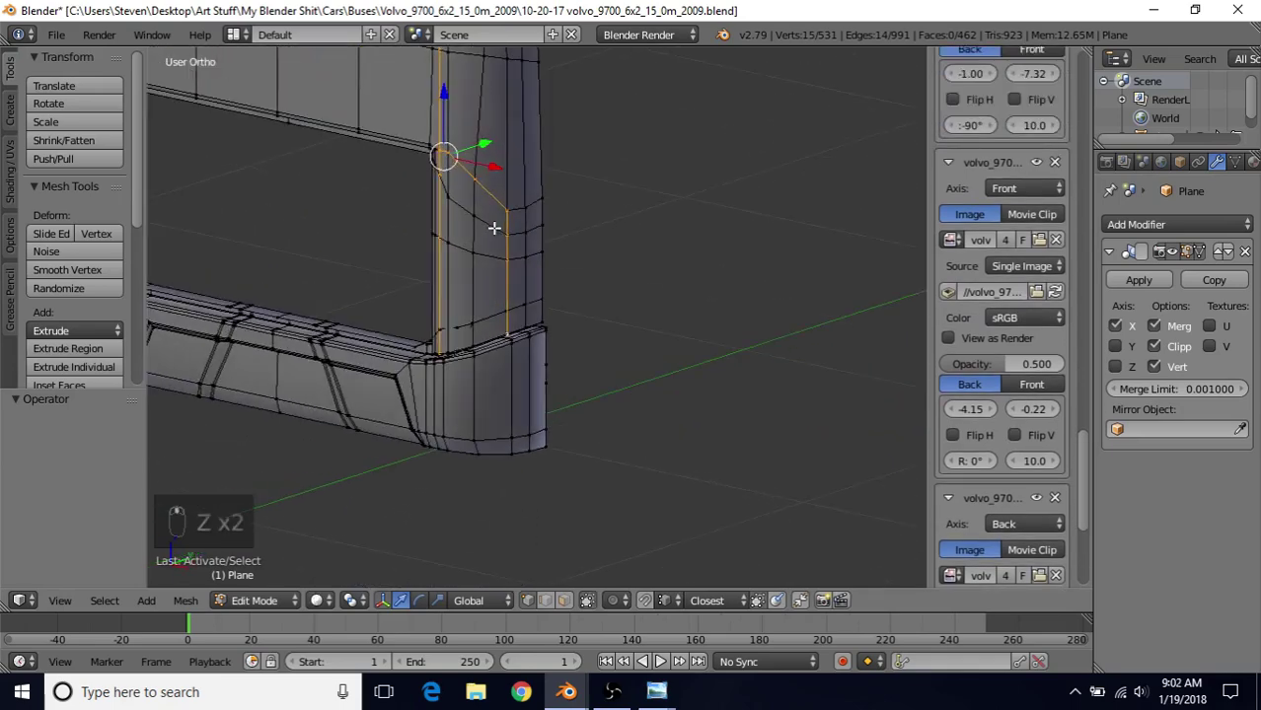
# Step: Bevel the selected rear panel seam and tail light outline edges with one segment and an offset of about 0.004
pyautogui.scroll(-5, 436, 325)
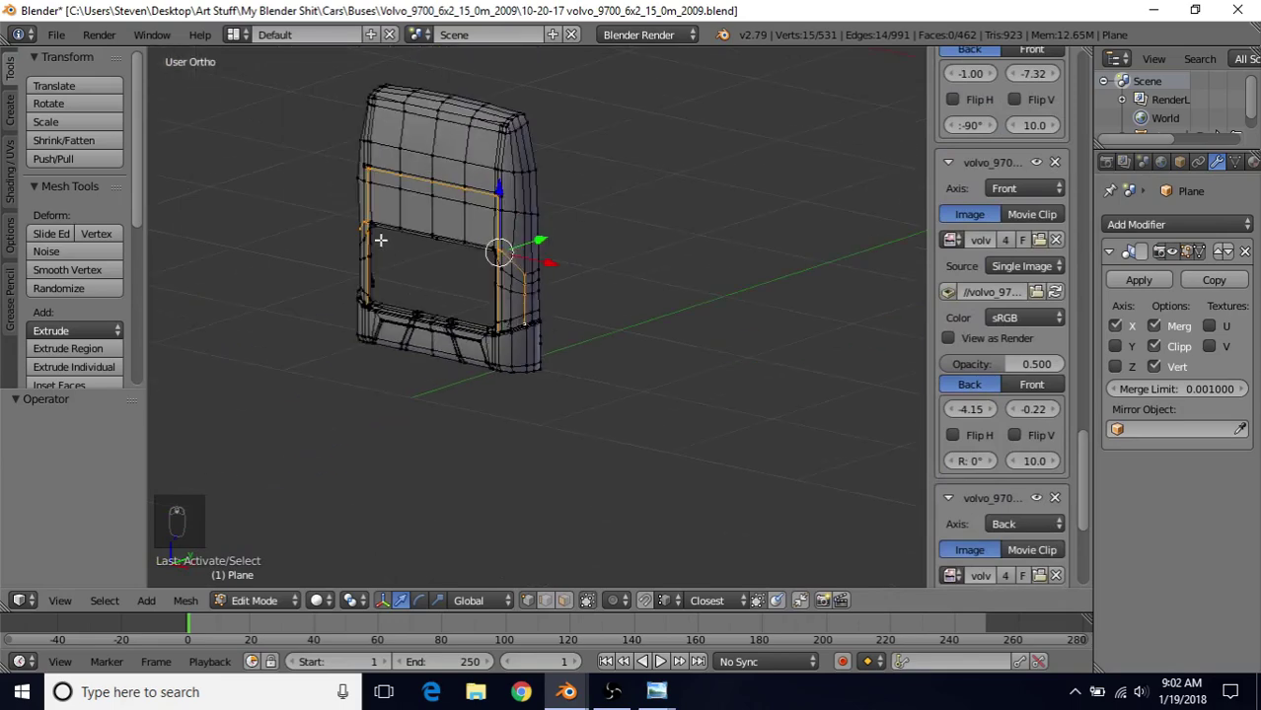
pyautogui.keyDown('shift'); pyautogui.moveTo(380, 240); pyautogui.dragTo(476, 354, button='middle'); pyautogui.keyUp('shift')
pyautogui.scroll(4, 417, 264)
pyautogui.scroll(1, 476, 353)
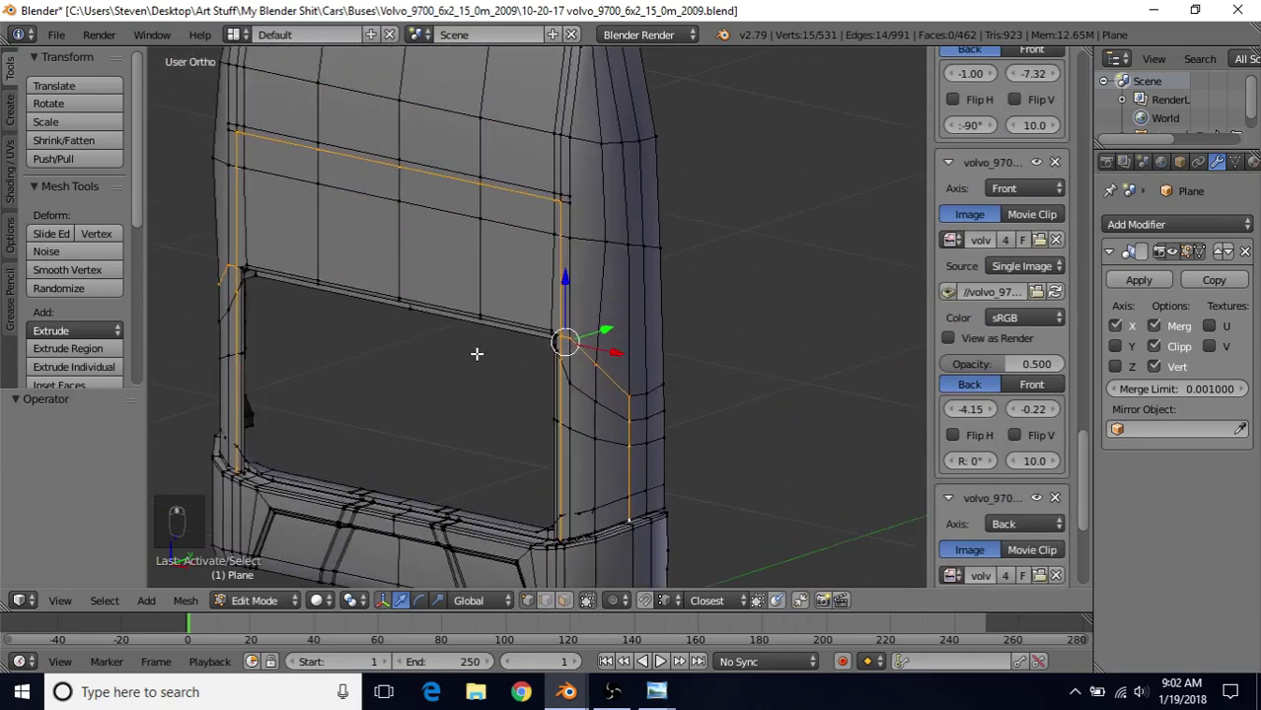
pyautogui.scroll(1, 559, 276)
pyautogui.hotkey('ctrl', 'b')
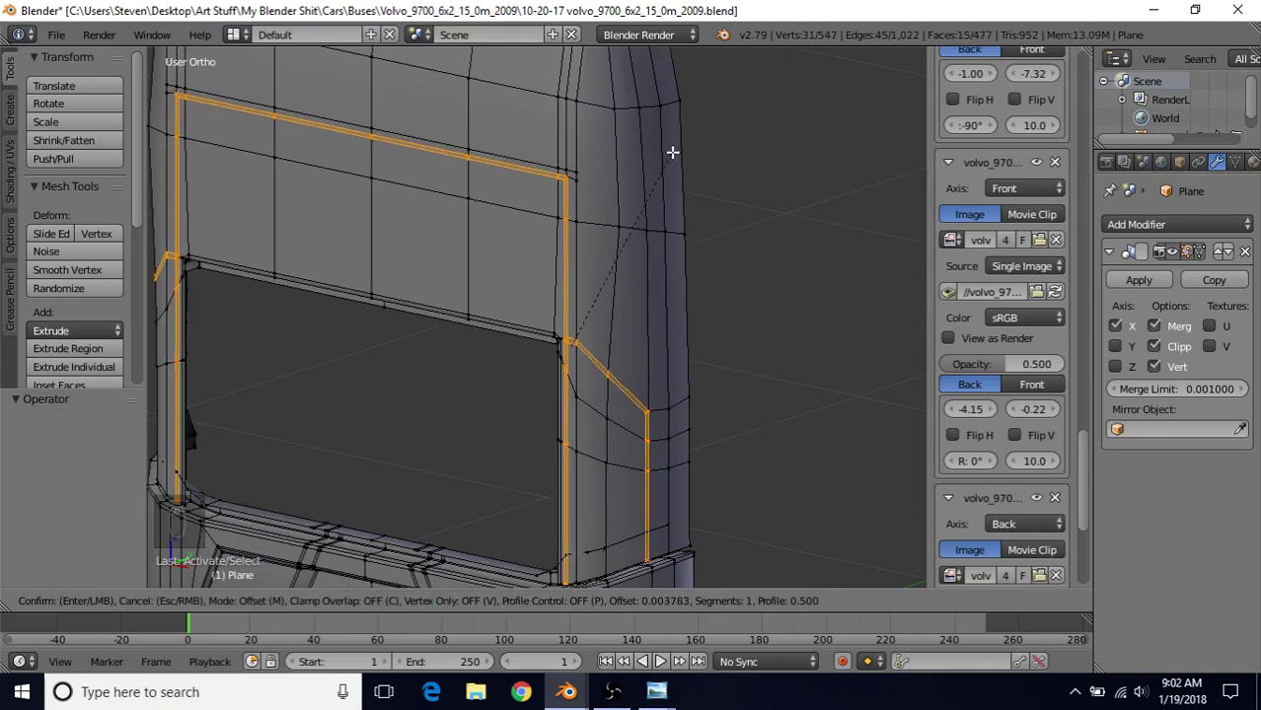
pyautogui.click(672, 149)
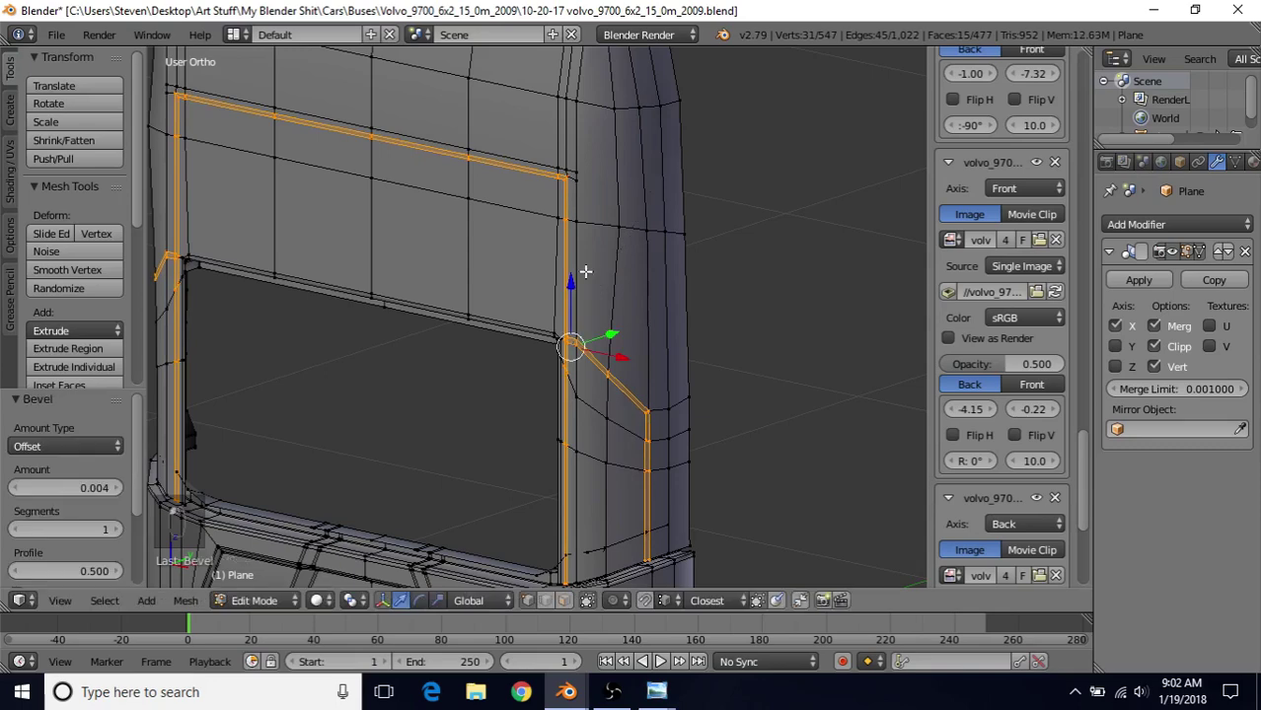
pyautogui.scroll(-3, 582, 273)
pyautogui.press('Tab')
pyautogui.moveTo(554, 290); pyautogui.dragTo(594, 359, button='middle')
pyautogui.scroll(3, 603, 238)
pyautogui.press('Tab')
# Step: Try to inset the narrow bevelled seam faces by about 0.0017 with Boundary off
pyautogui.scroll(5, 594, 359)
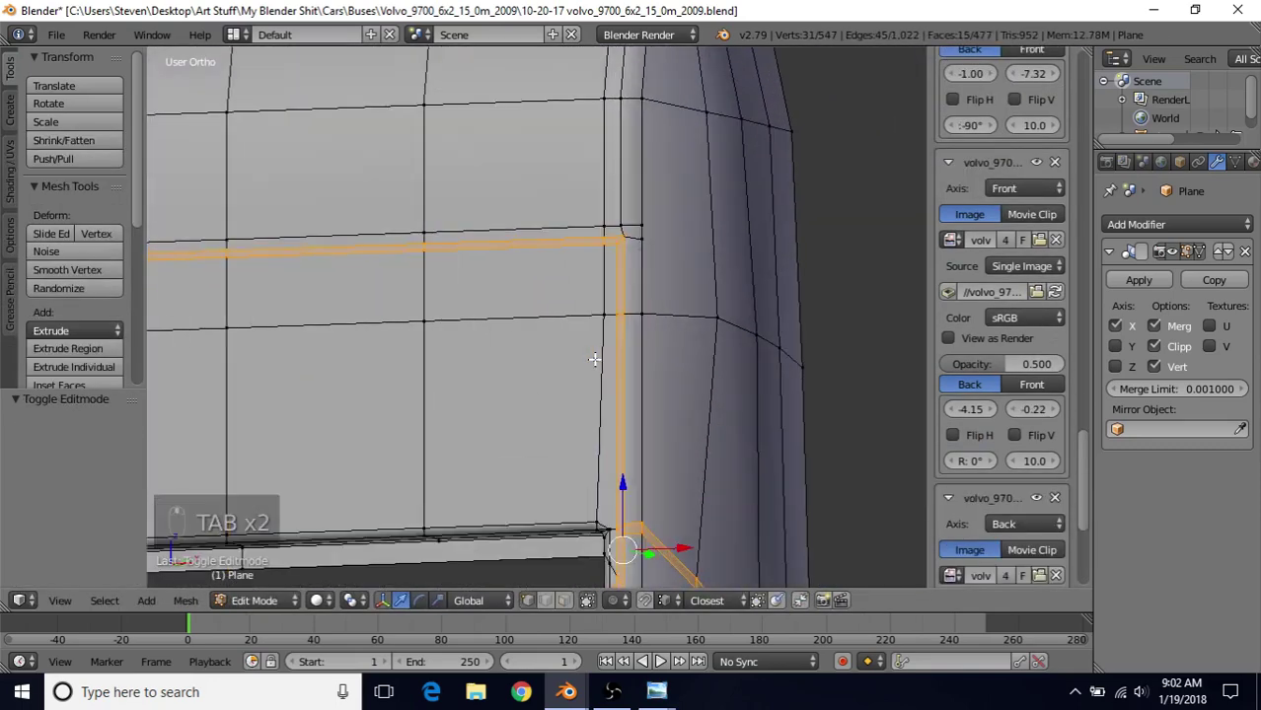
pyautogui.scroll(1, 590, 356)
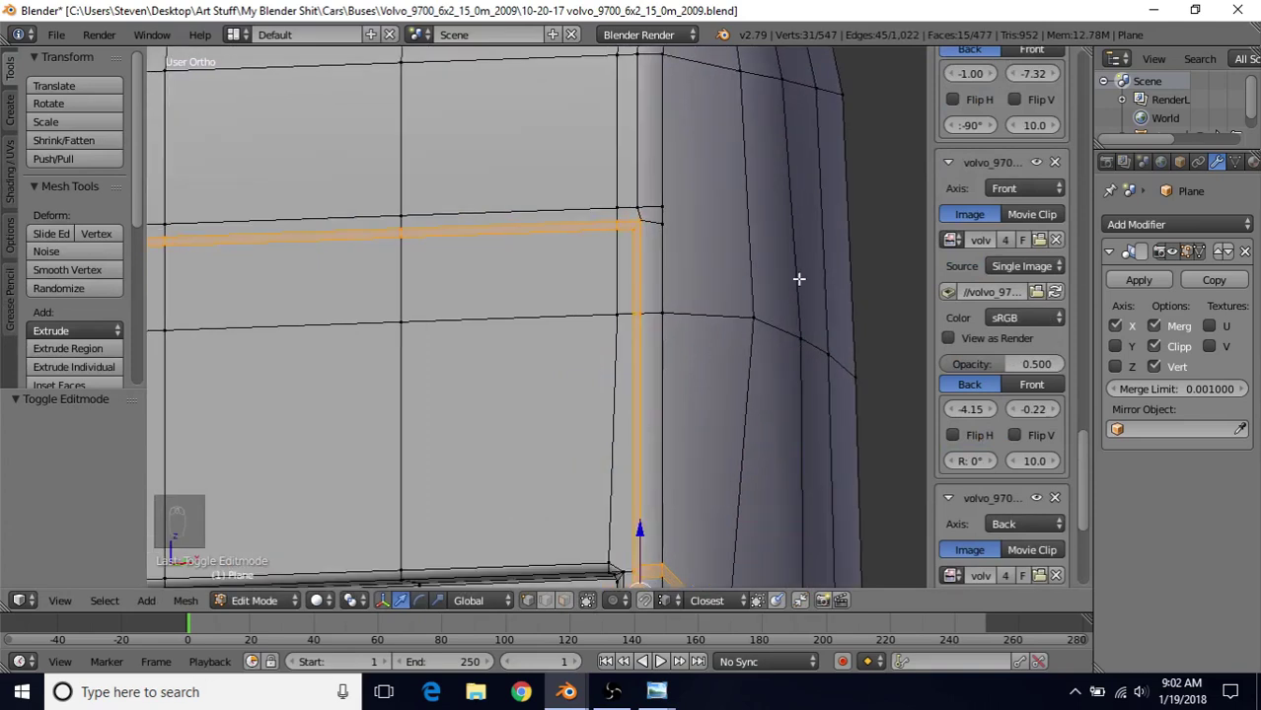
pyautogui.press('i')
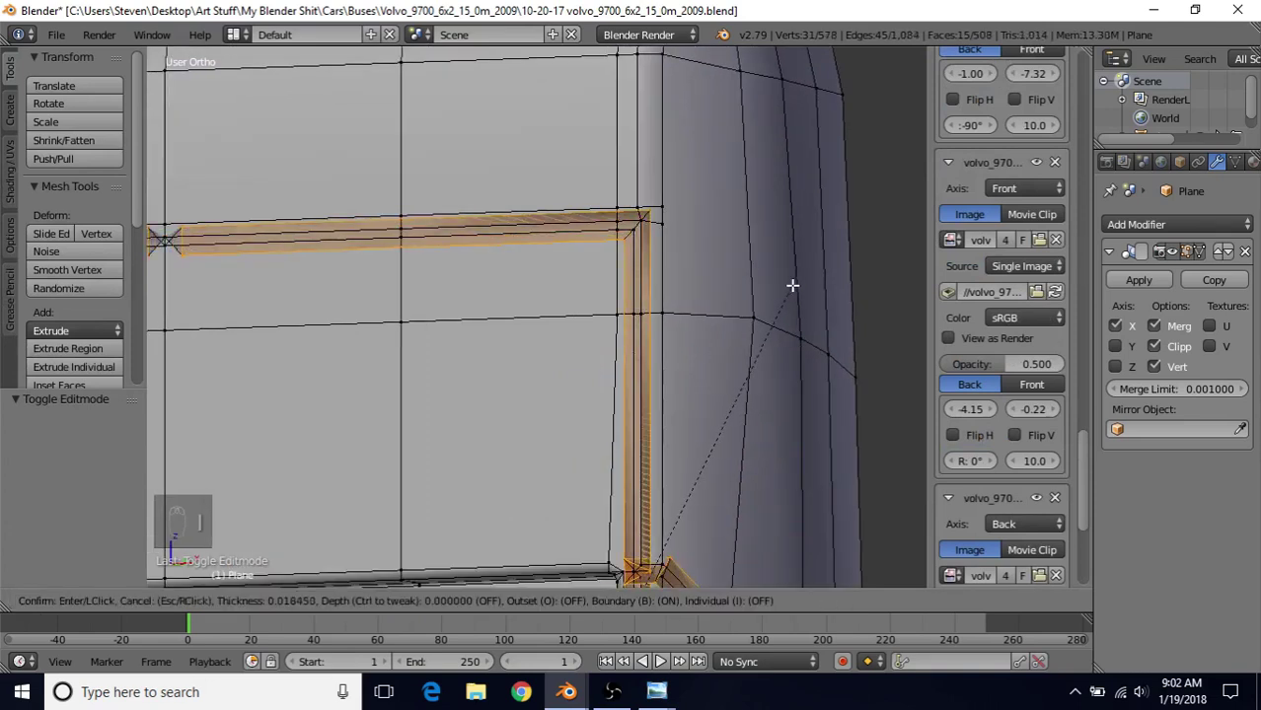
pyautogui.press('b')
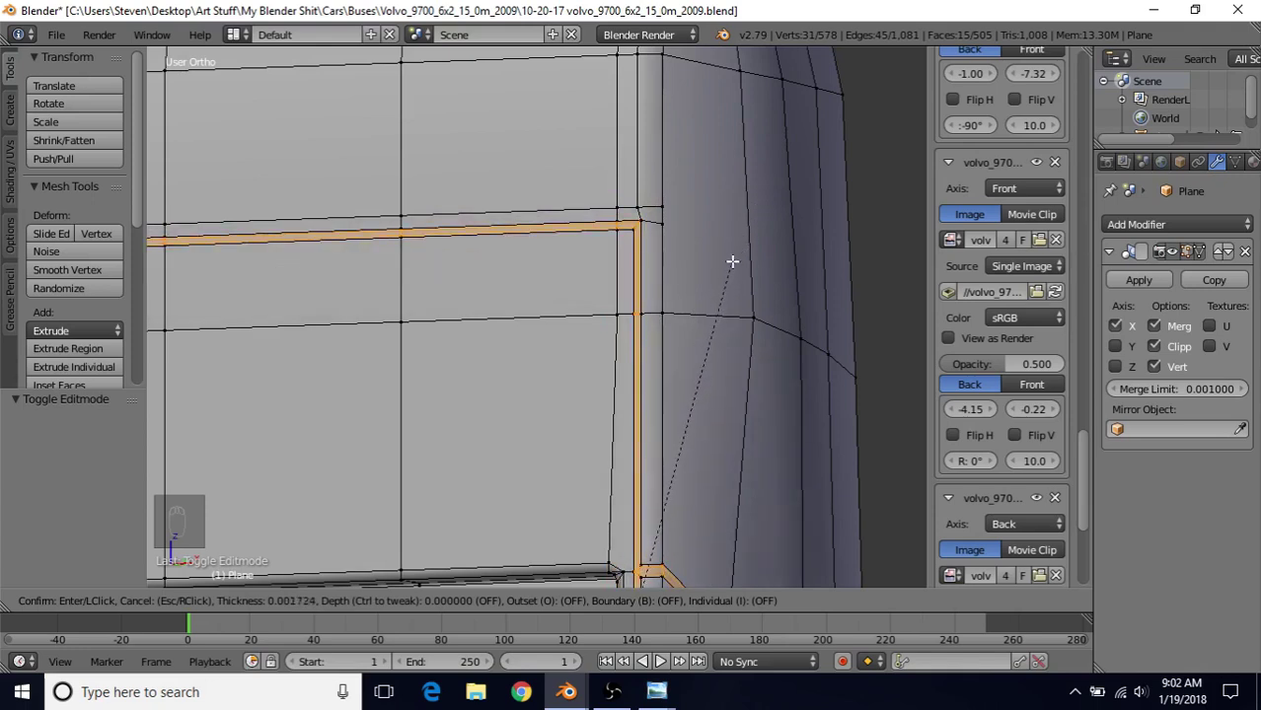
pyautogui.click(732, 261)
pyautogui.scroll(5, 730, 253)
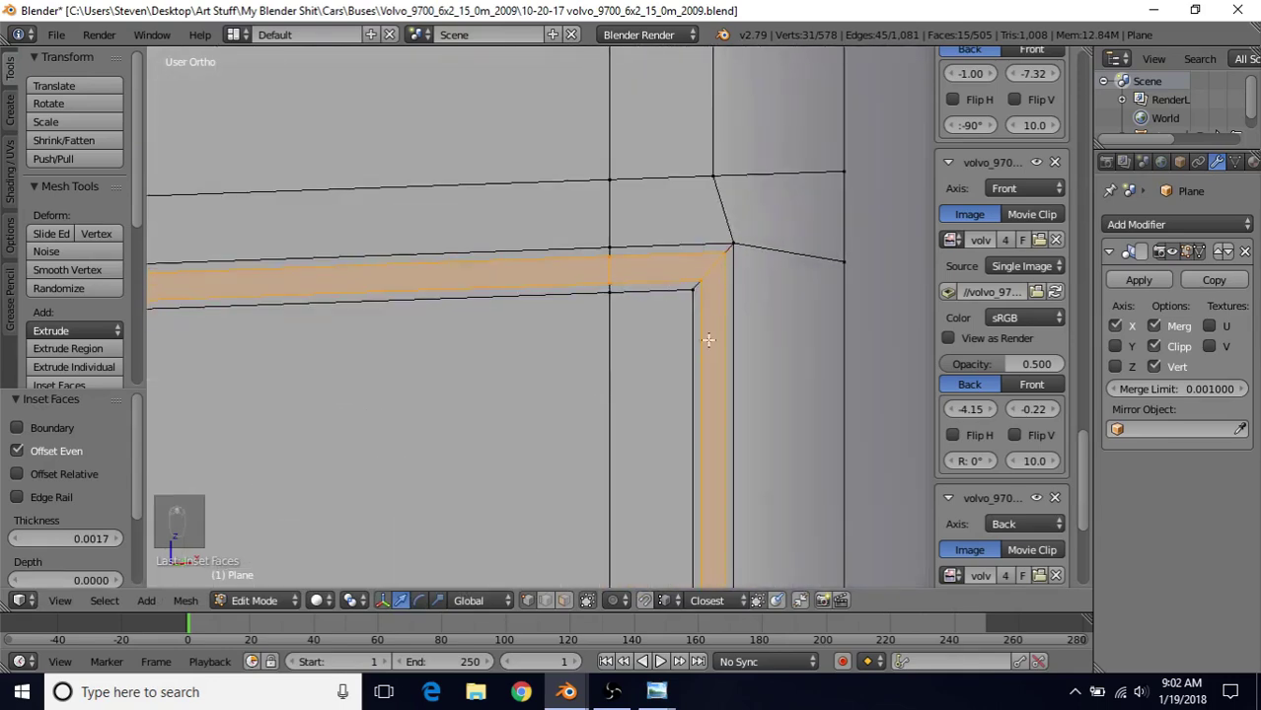
pyautogui.hotkey('ctrl', 'z')
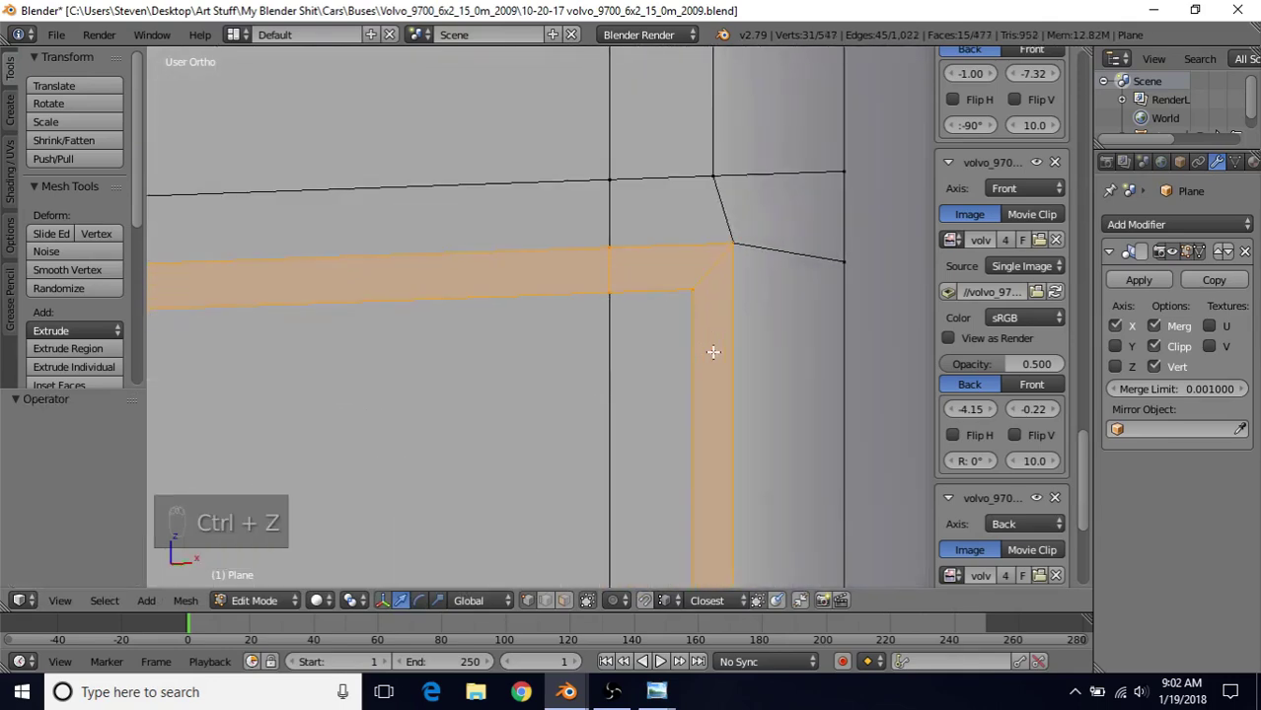
pyautogui.press('i')
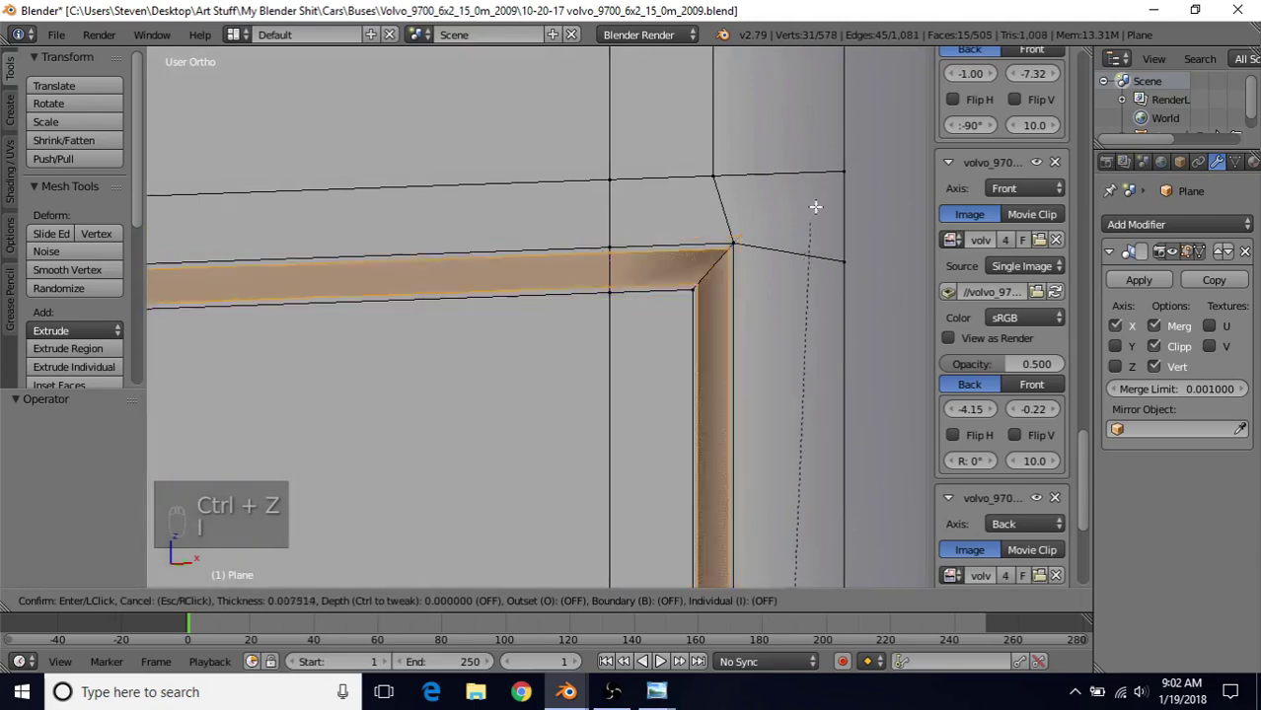
pyautogui.press('b')
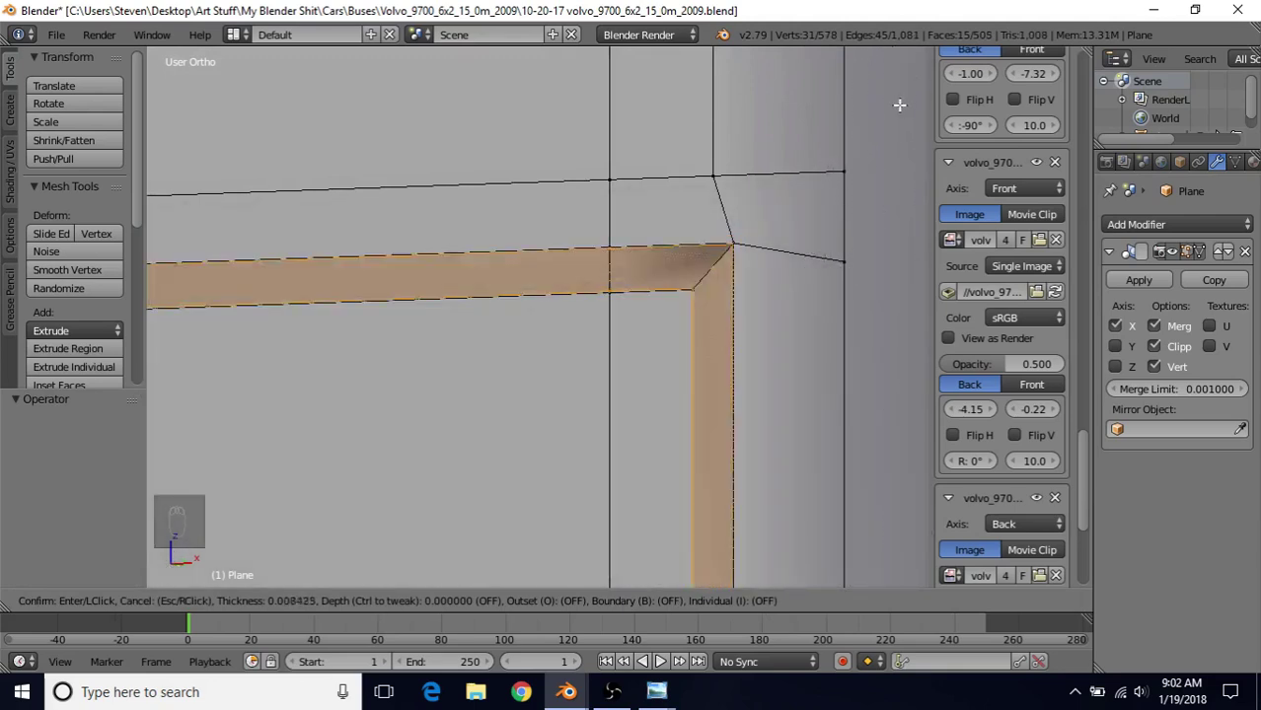
pyautogui.click(877, 158)
pyautogui.scroll(-2, 702, 310)
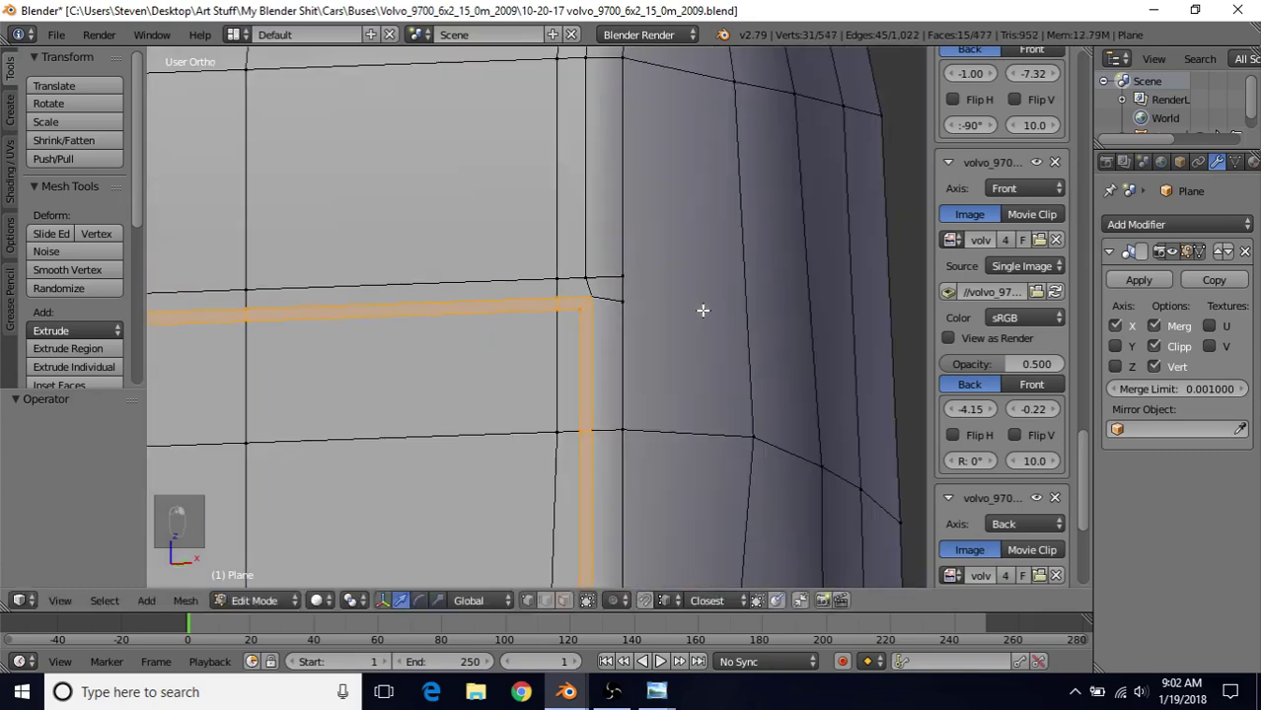
# Step: Inset the narrow bevelled seam faces by 0.0014 with Boundary off
pyautogui.press('i')
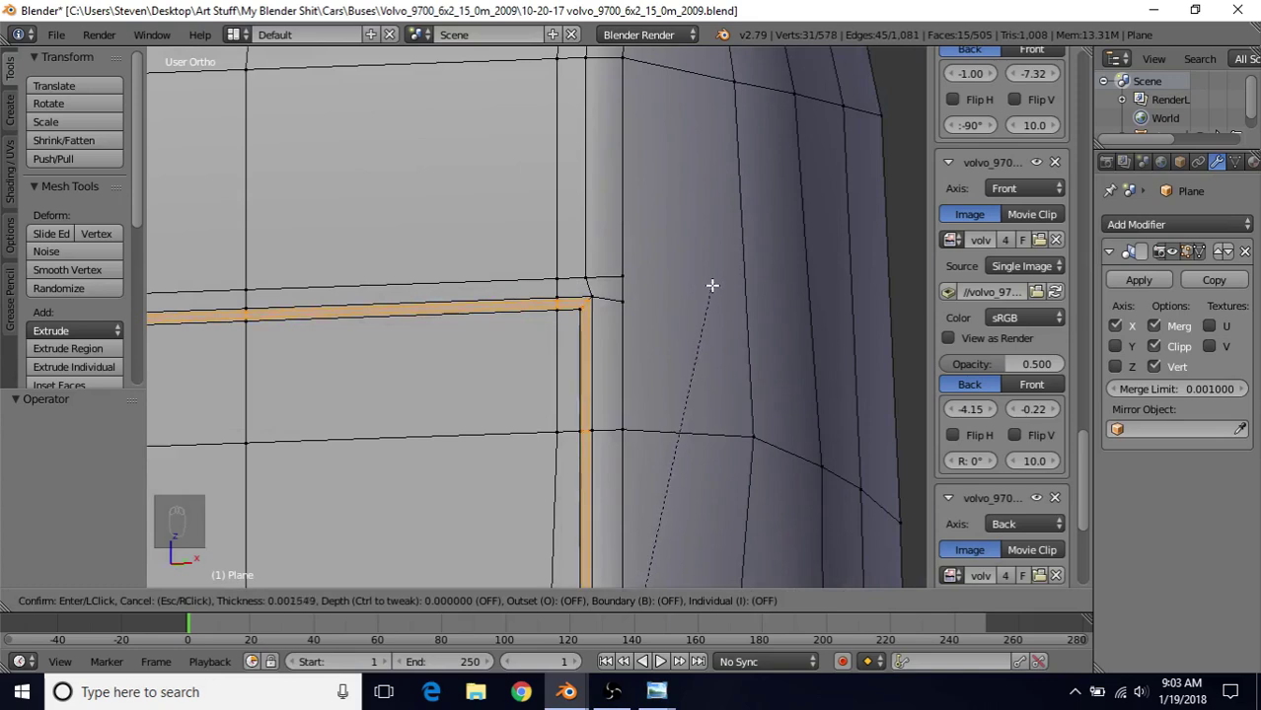
pyautogui.click(712, 285)
pyautogui.scroll(4, 675, 328)
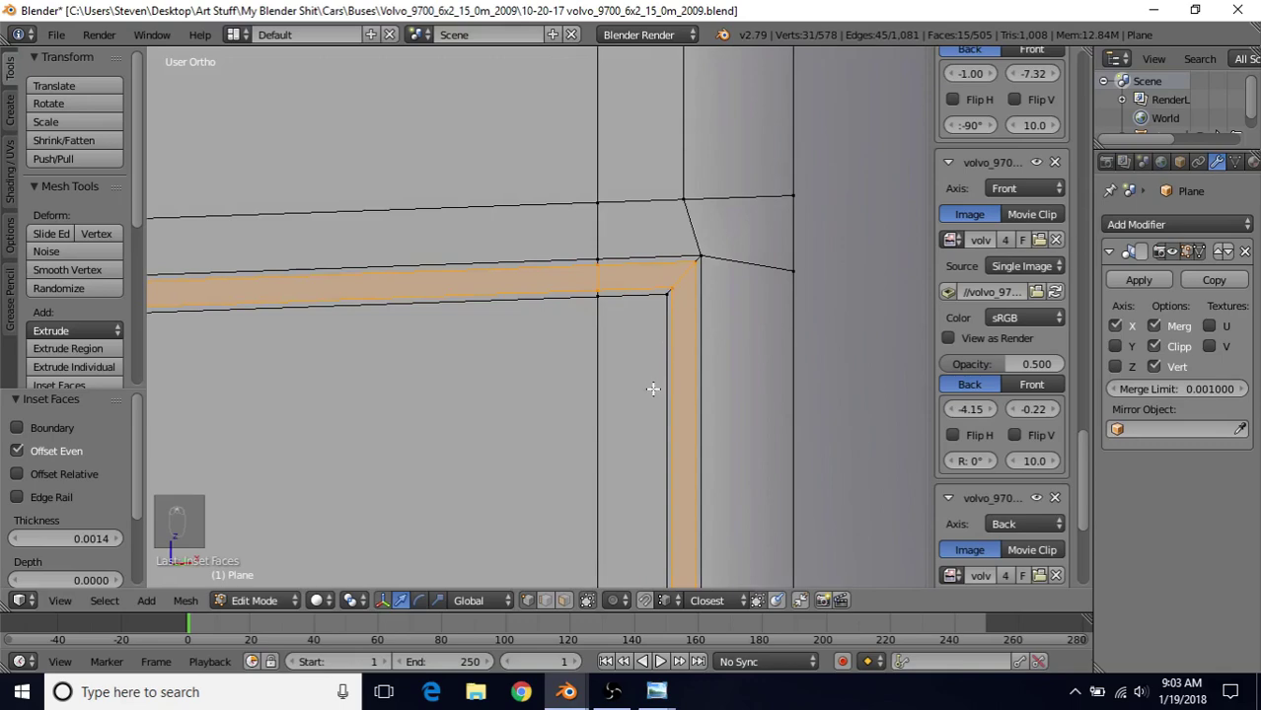
# Step: Extrude the inset seam faces in place and Shrink/Fatten them by about 0.004 to form a groove
pyautogui.press('e')
pyautogui.rightClick(638, 378)
pyautogui.scroll(-6, 636, 380)
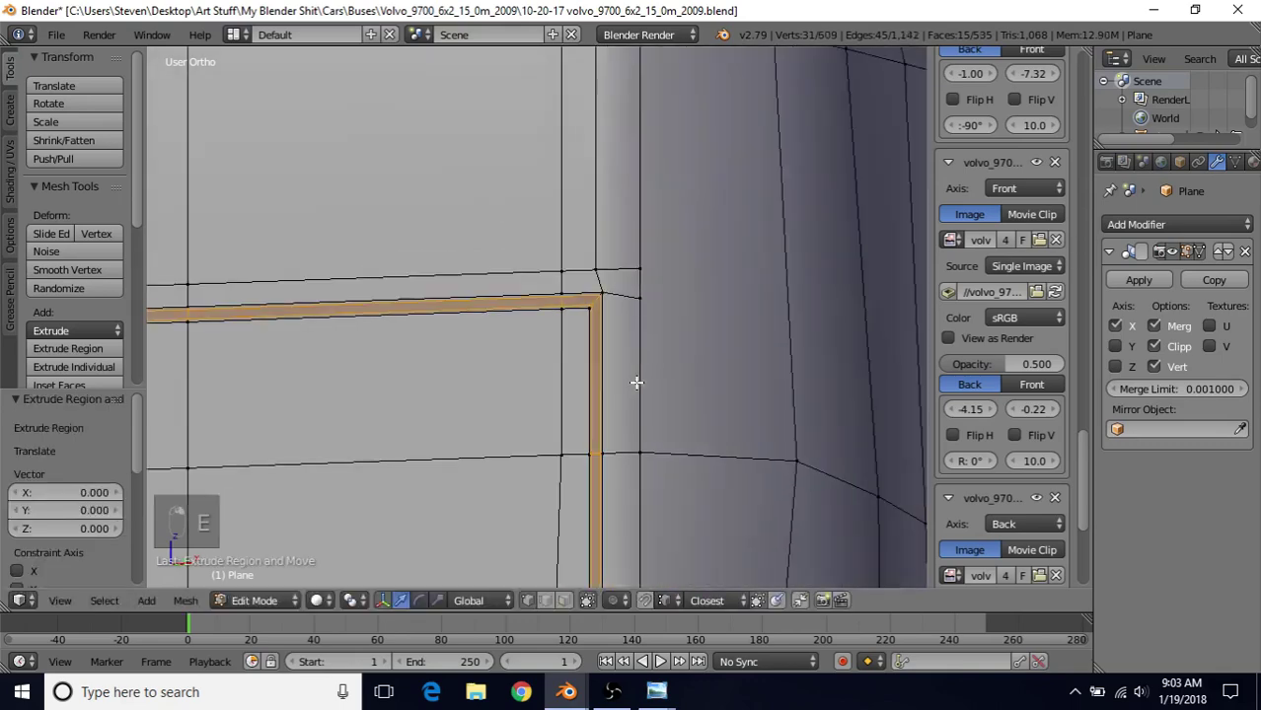
pyautogui.scroll(5, 606, 395)
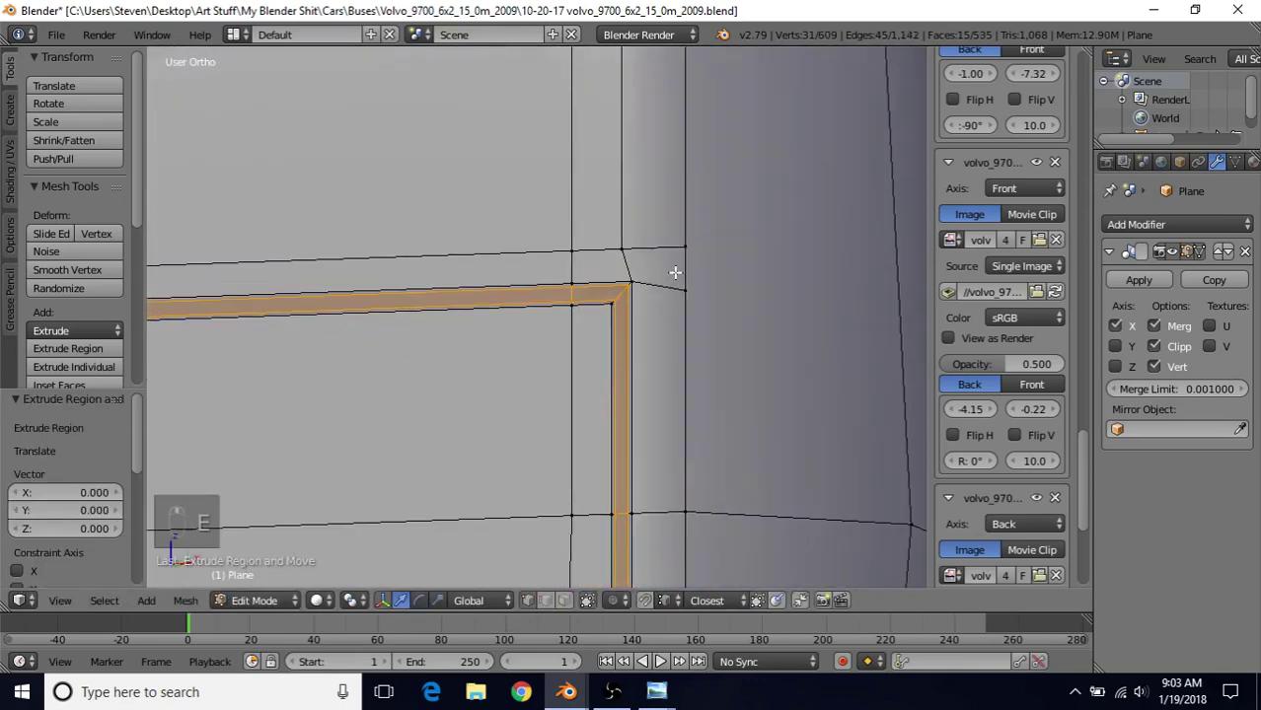
pyautogui.hotkey('alt', 's')
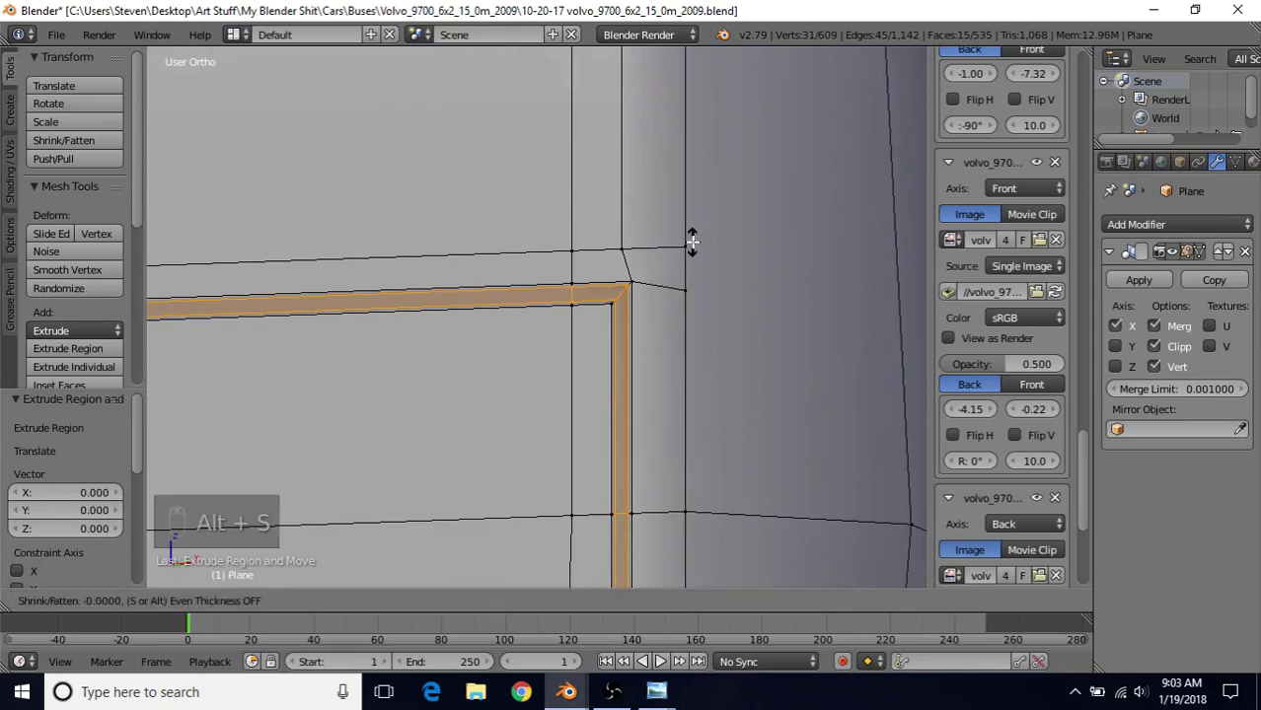
pyautogui.click(614, 352)
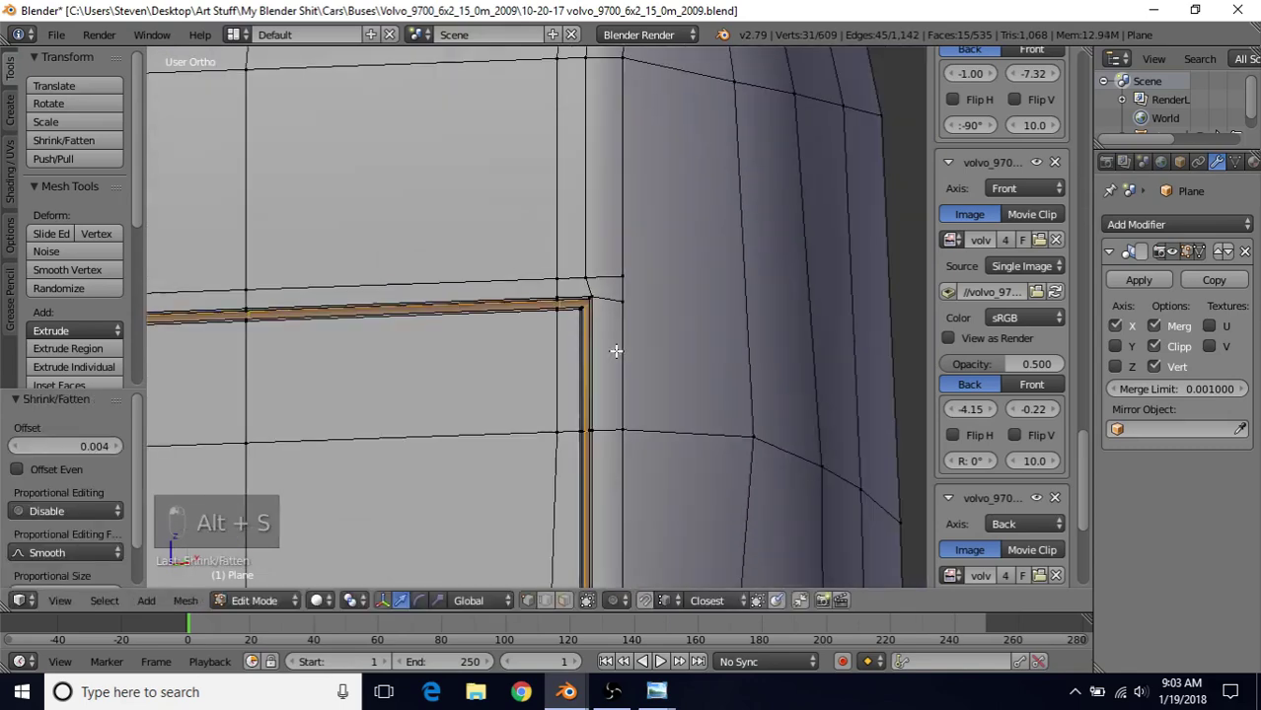
# Step: Examine the grooves around the rear panel and tail lights in Object Mode from several angles
pyautogui.press('Tab')
pyautogui.scroll(-6, 557, 371)
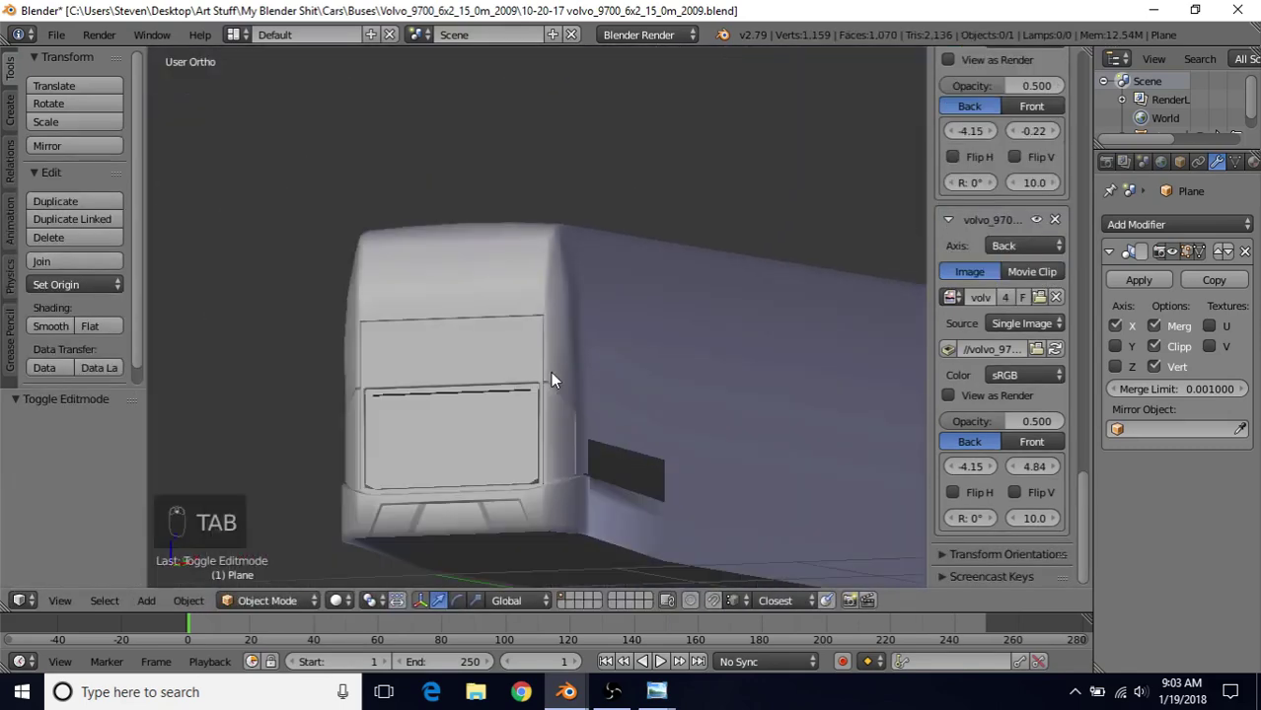
pyautogui.moveTo(554, 374); pyautogui.dragTo(554, 436, button='middle')
pyautogui.scroll(5, 576, 377)
pyautogui.scroll(-4, 573, 405)
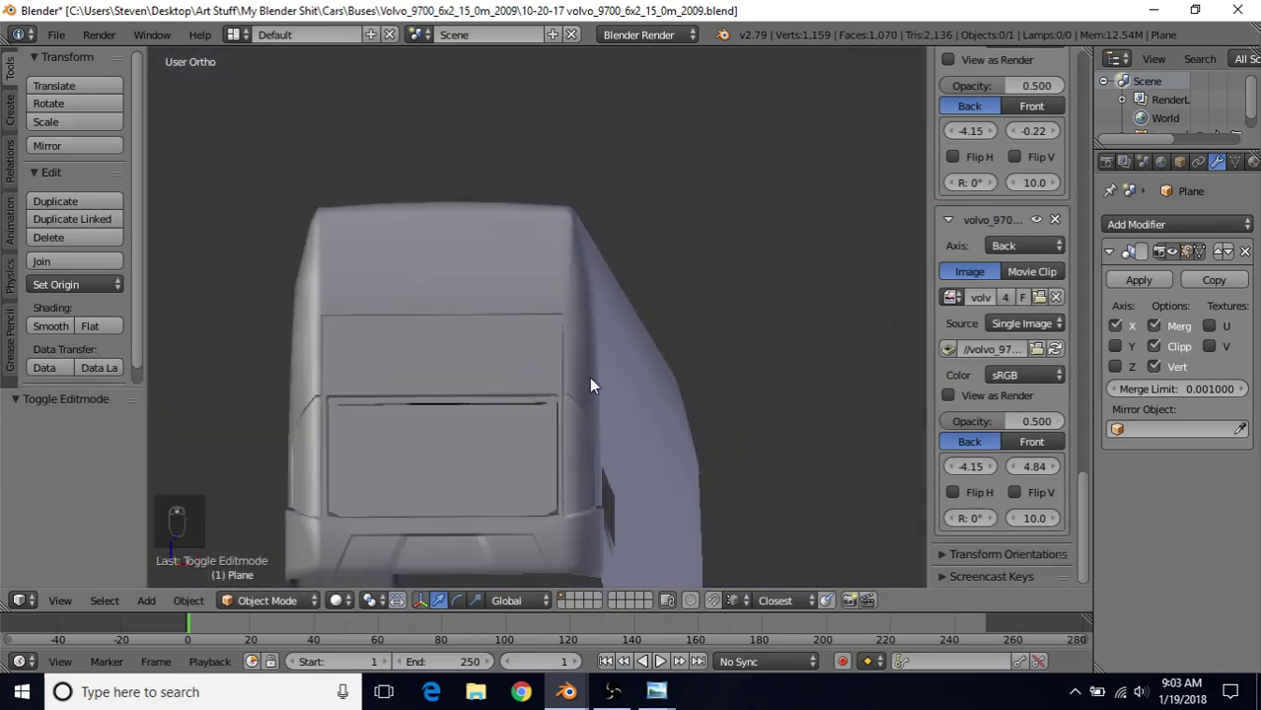
pyautogui.moveTo(591, 380); pyautogui.dragTo(549, 357, button='middle')
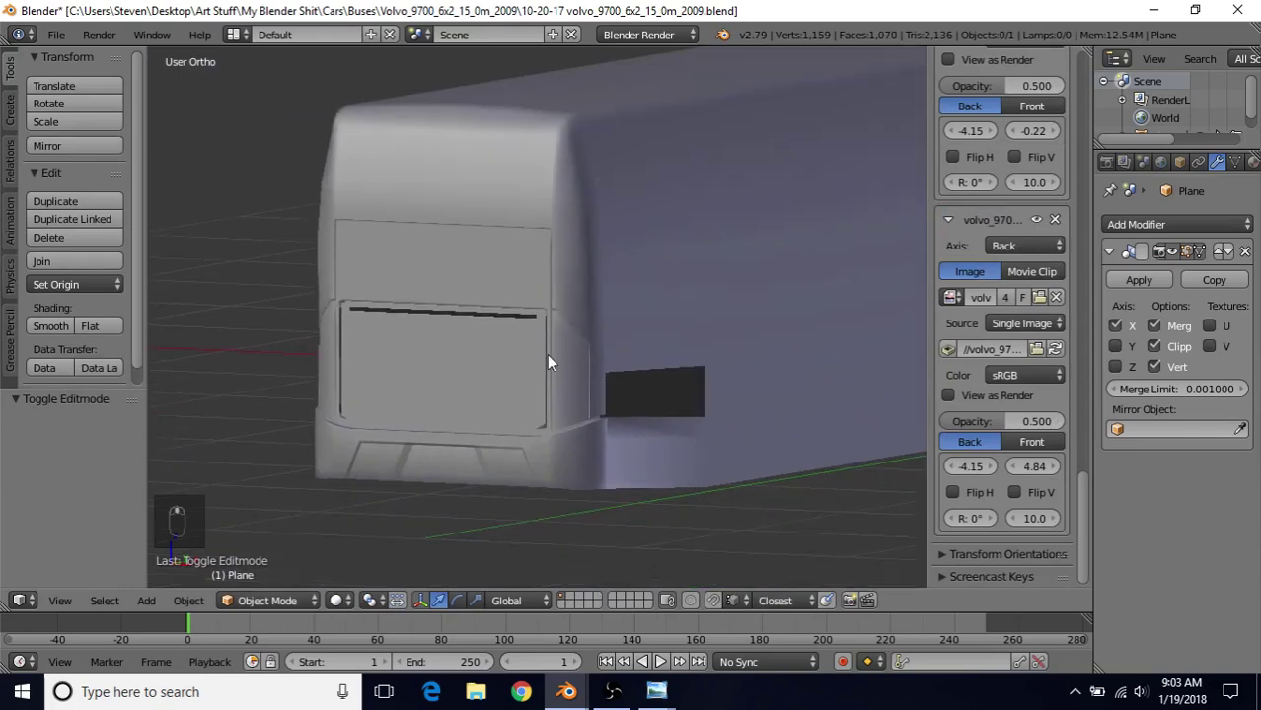
pyautogui.scroll(4, 549, 373)
pyautogui.scroll(-3, 599, 382)
pyautogui.moveTo(614, 416); pyautogui.dragTo(596, 395, button='middle')
pyautogui.scroll(3, 596, 384)
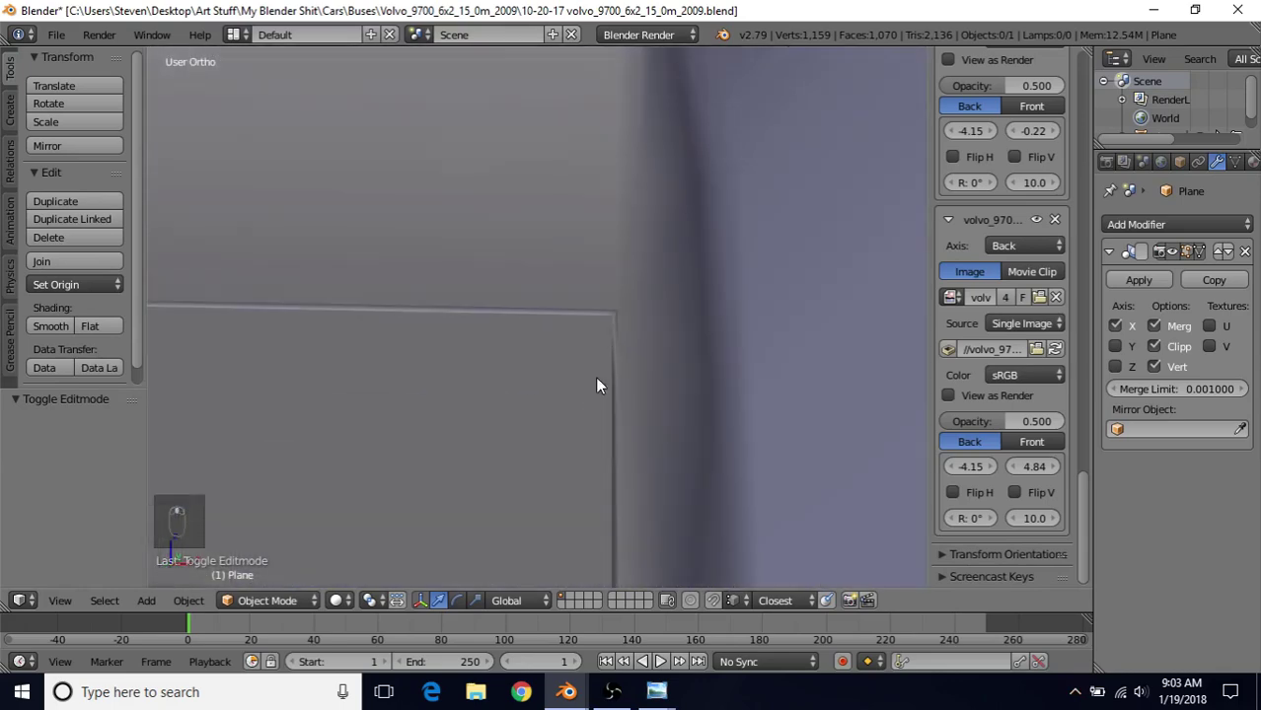
# Step: Try a further inset of 0.0011 on the seam groove's floor faces in Edit Mode
pyautogui.press('Tab')
pyautogui.scroll(1, 592, 345)
pyautogui.keyDown('shift'); pyautogui.moveTo(621, 300); pyautogui.dragTo(471, 414, button='middle'); pyautogui.keyUp('shift')
pyautogui.scroll(4, 471, 414)
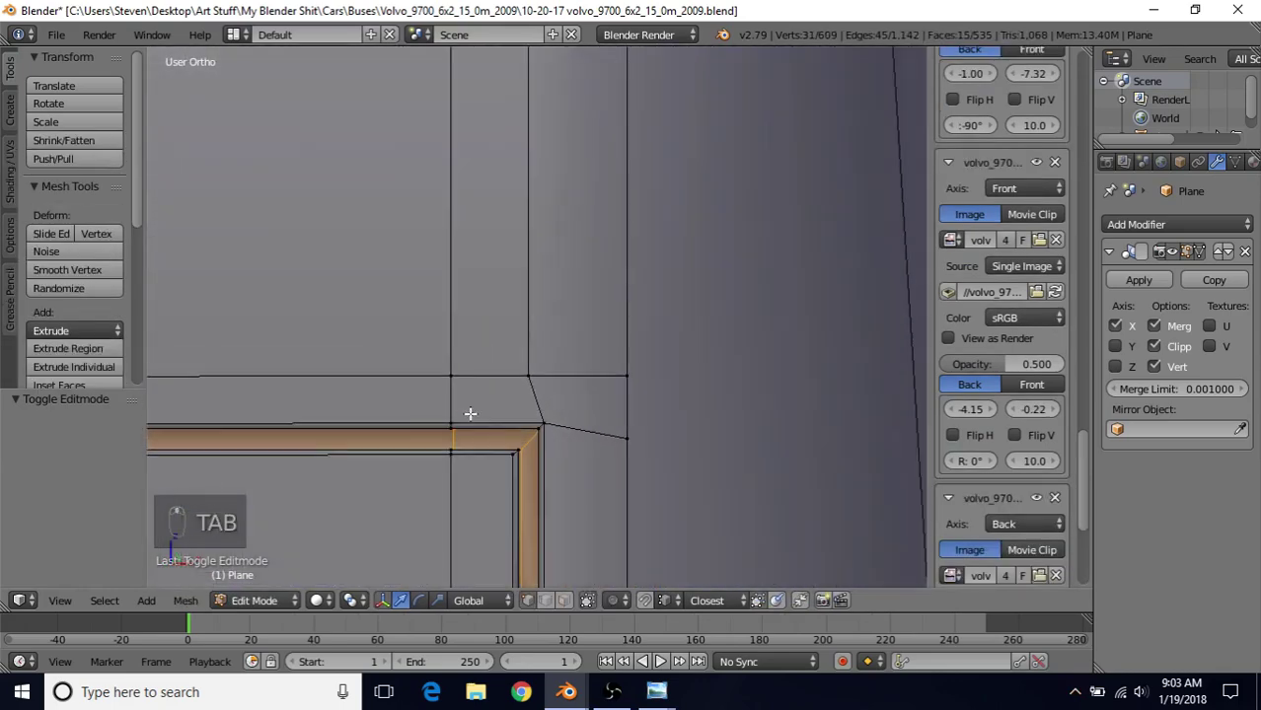
pyautogui.scroll(-2, 587, 359)
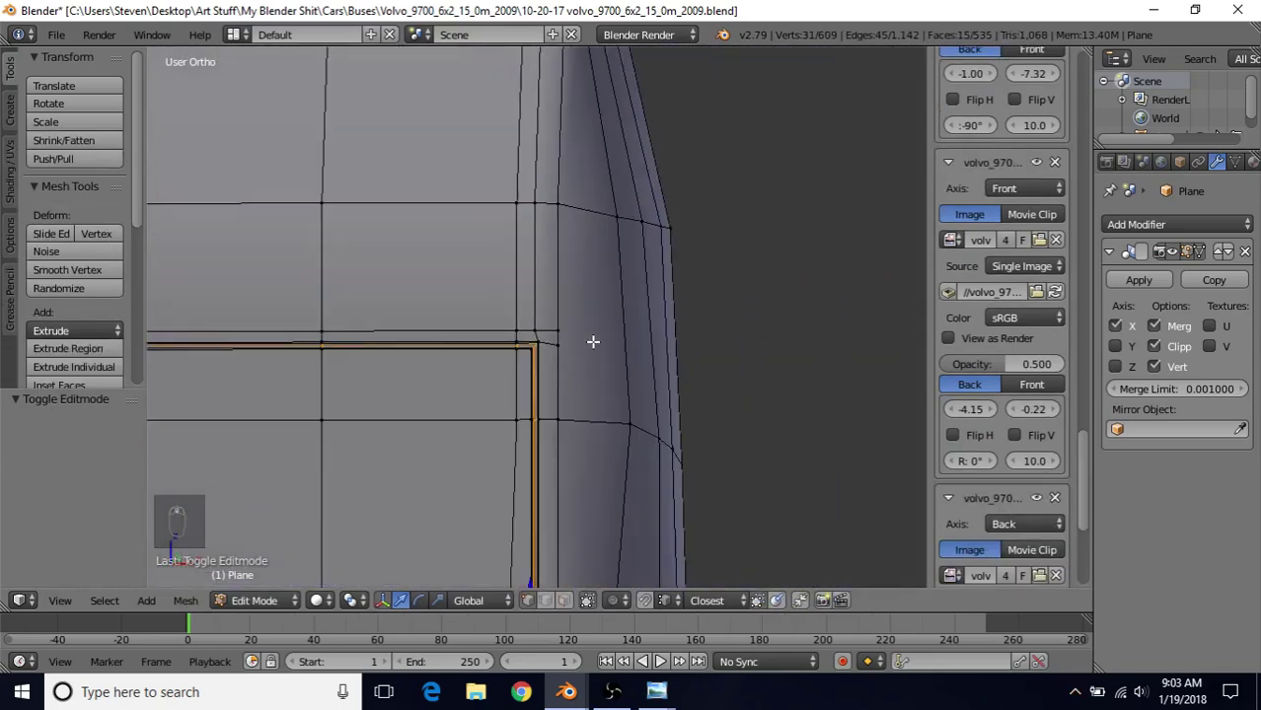
pyautogui.press('i')
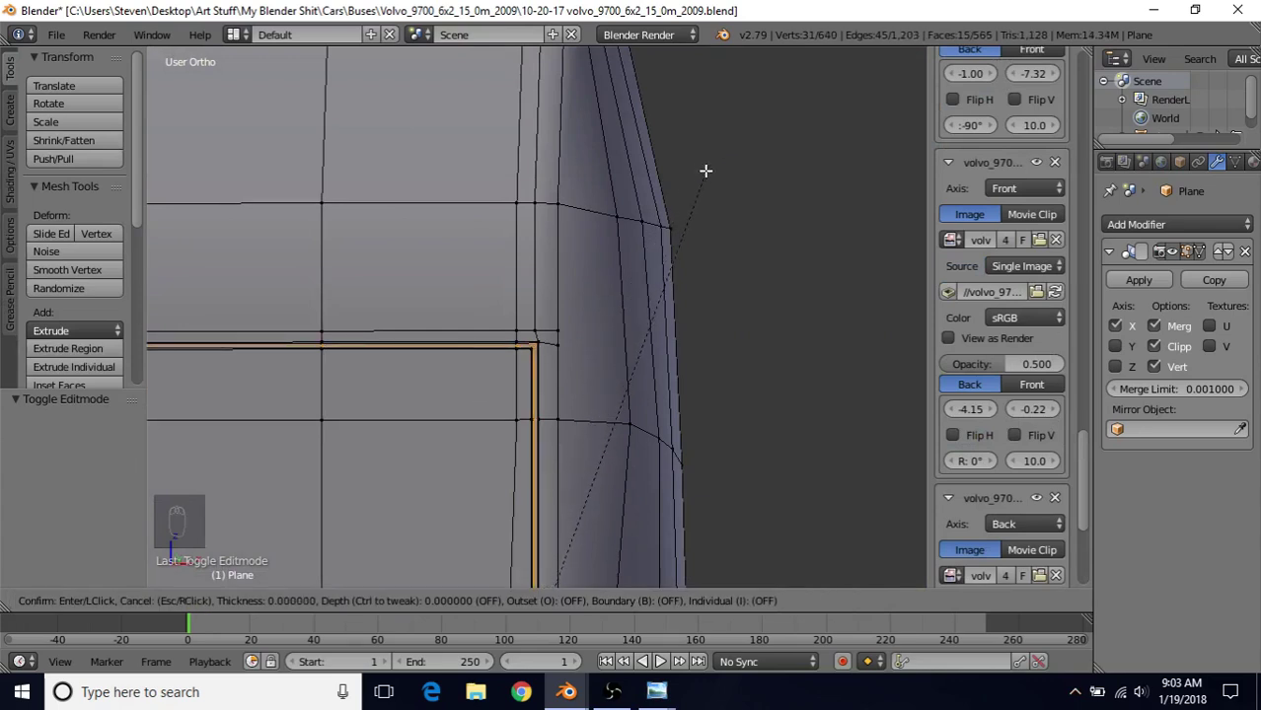
pyautogui.click(614, 346)
pyautogui.scroll(3, 613, 343)
pyautogui.keyDown('shift'); pyautogui.moveTo(597, 363); pyautogui.dragTo(604, 248, button='middle'); pyautogui.keyUp('shift')
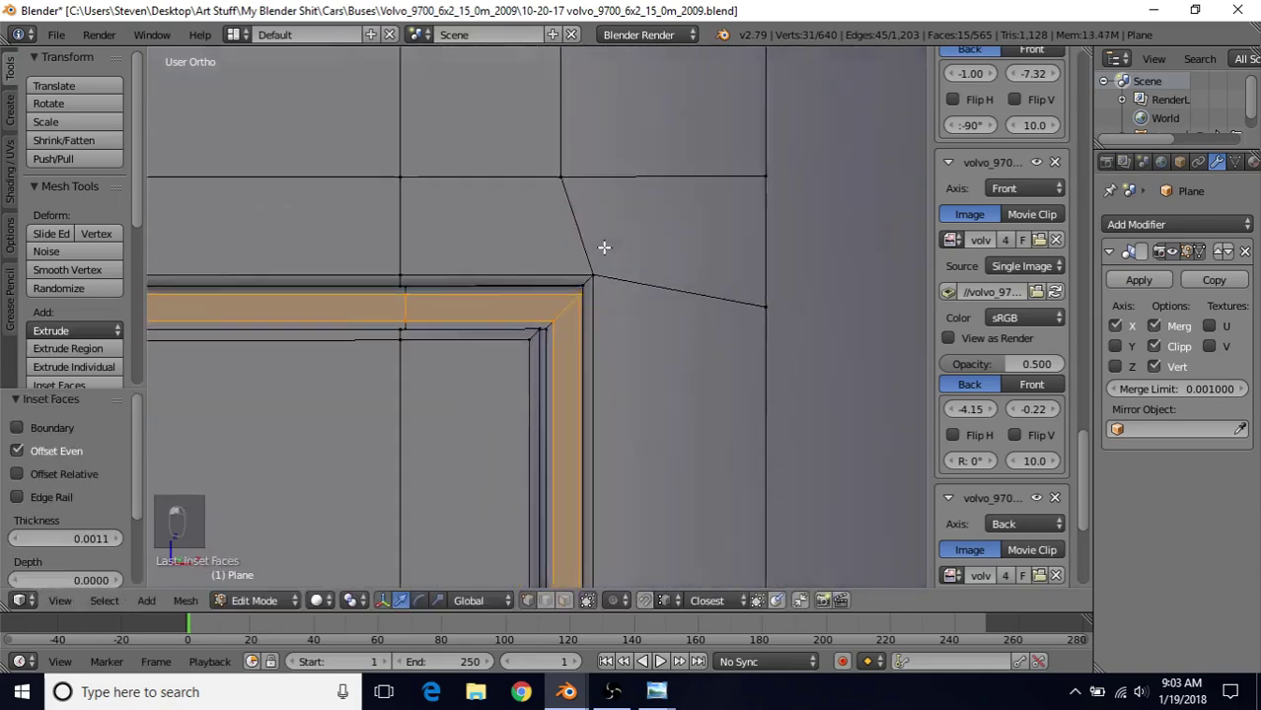
pyautogui.scroll(4, 588, 312)
# Step: Inspect the shading of the rear panel and tail light seams in Object Mode with the additional inset
pyautogui.press('Tab')
pyautogui.scroll(-8, 543, 389)
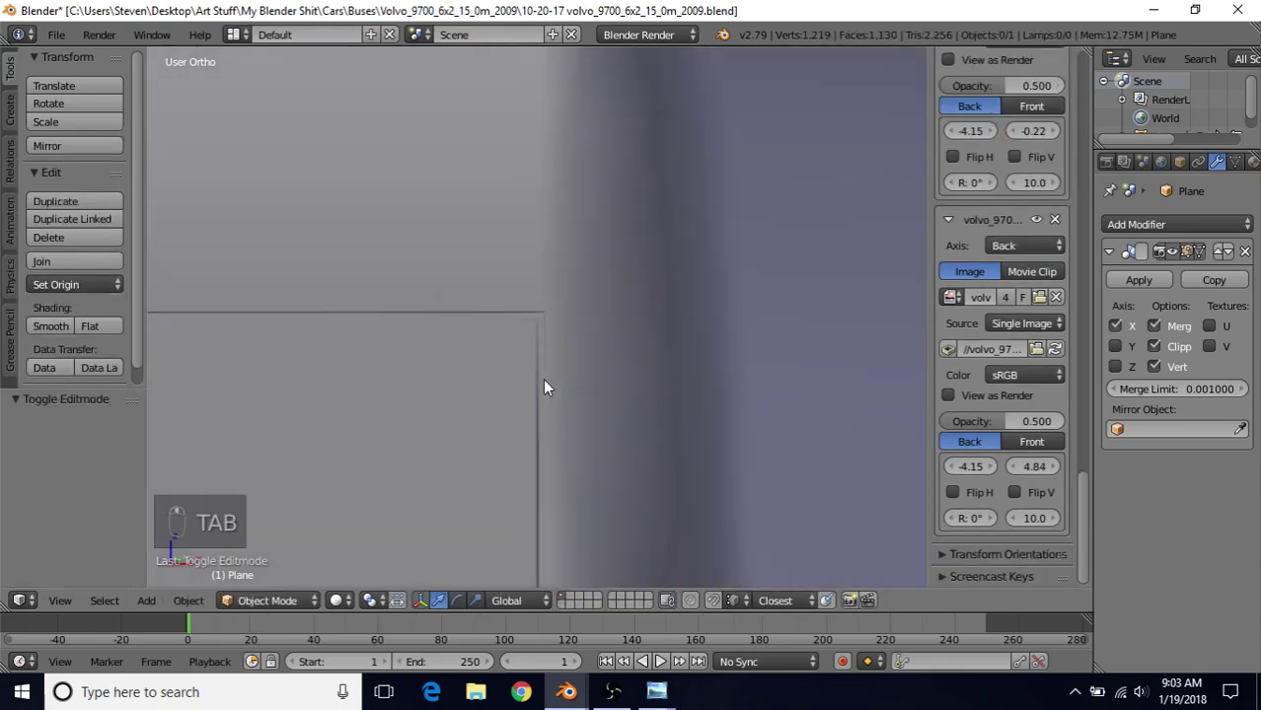
pyautogui.scroll(5, 553, 330)
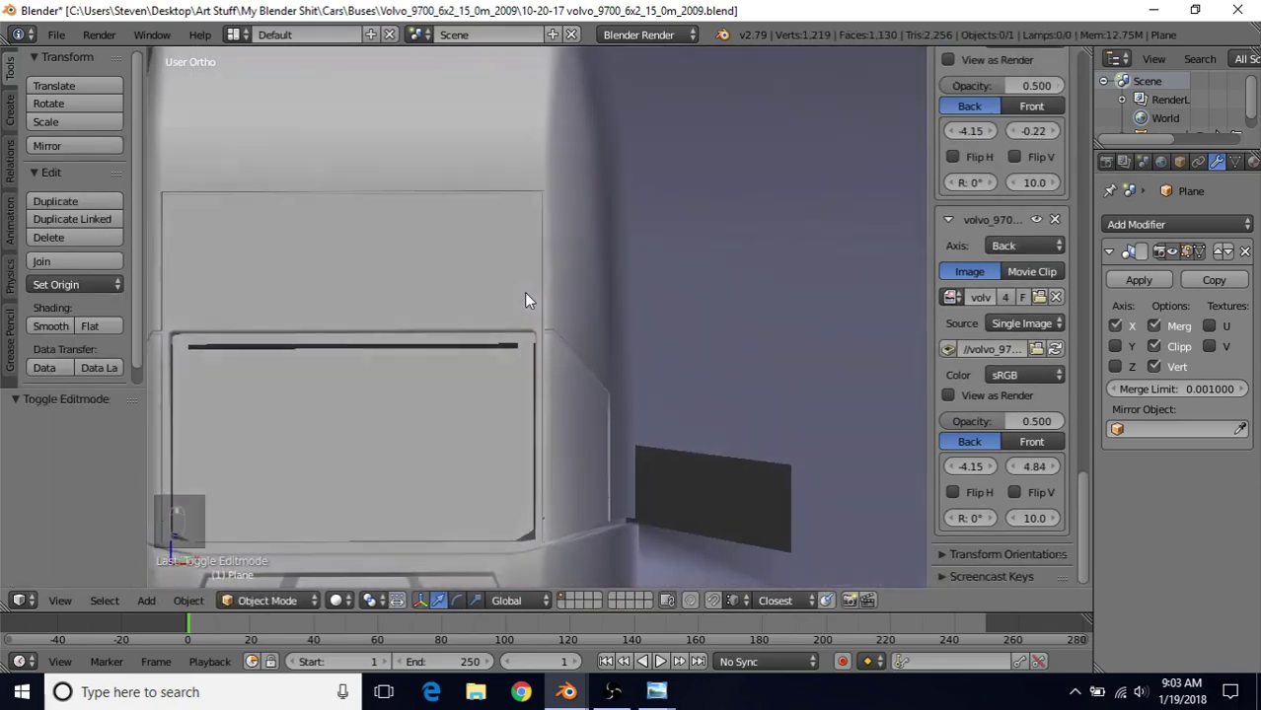
pyautogui.moveTo(526, 293); pyautogui.dragTo(603, 300, button='middle')
pyautogui.scroll(-2, 549, 305)
pyautogui.scroll(5, 513, 268)
pyautogui.scroll(-3, 583, 349)
pyautogui.scroll(4, 597, 314)
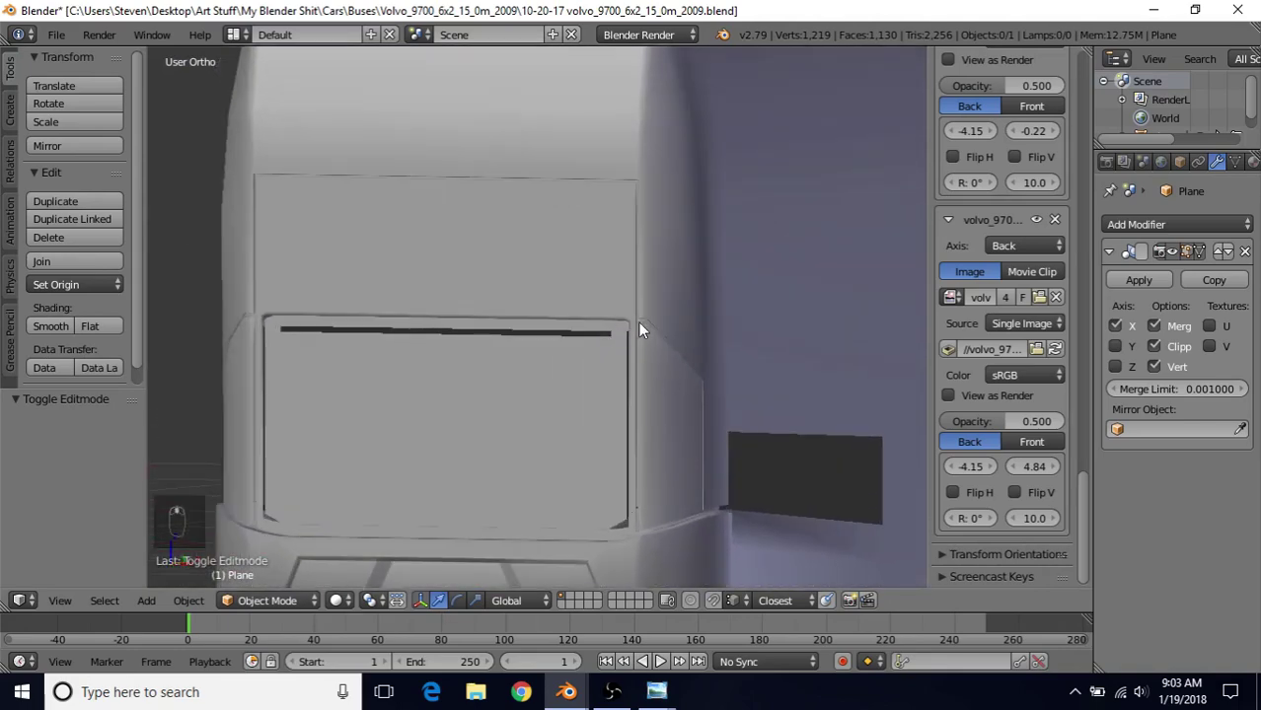
pyautogui.scroll(2, 638, 321)
# Step: Undo the additional inset on the seam groove faces and view the rear in Object Mode
pyautogui.press('Tab')
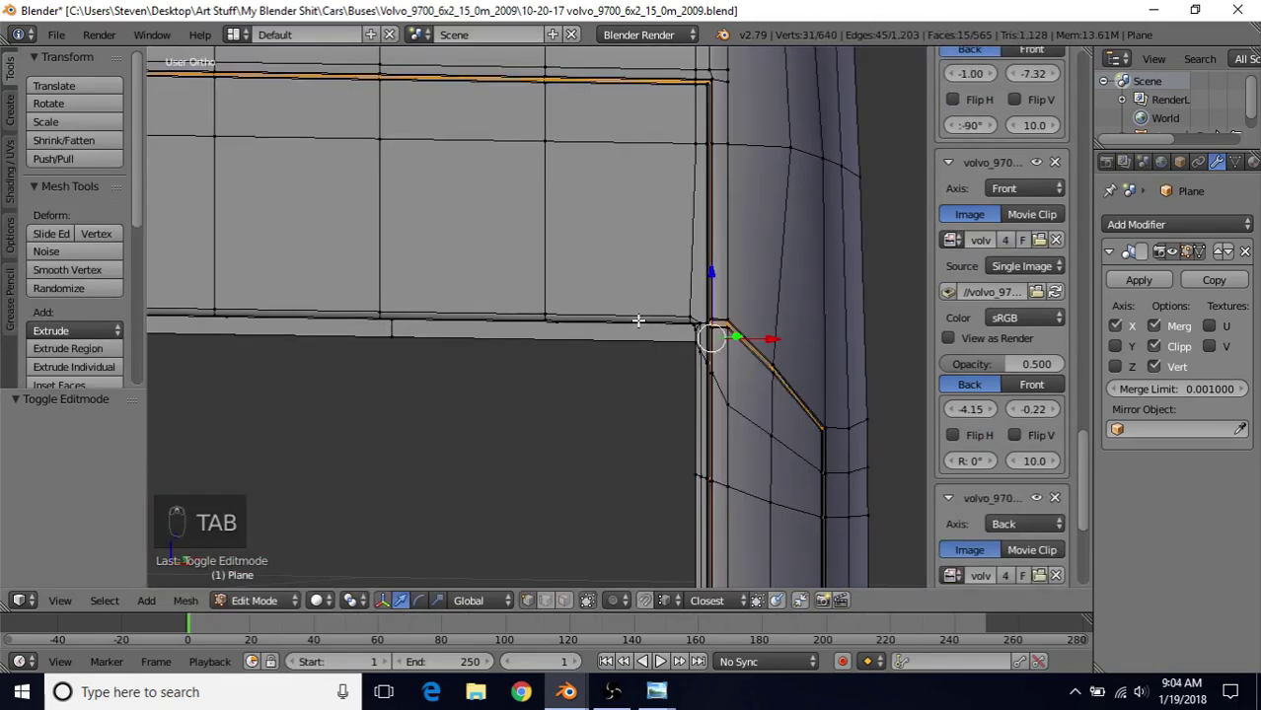
pyautogui.scroll(3, 563, 358)
pyautogui.hotkey('ctrl', 'z')
pyautogui.hotkey('ctrl', 'z')
pyautogui.hotkey('ctrl', 'z')
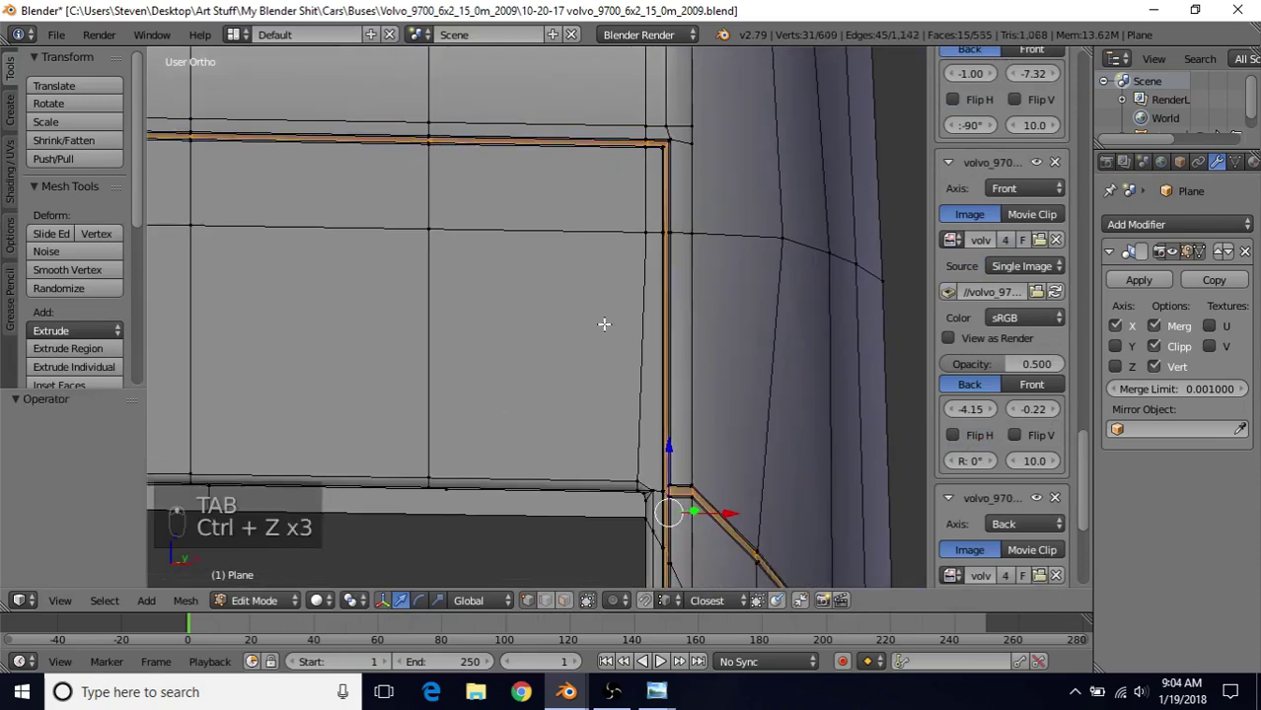
pyautogui.press('Tab')
pyautogui.scroll(-6, 597, 335)
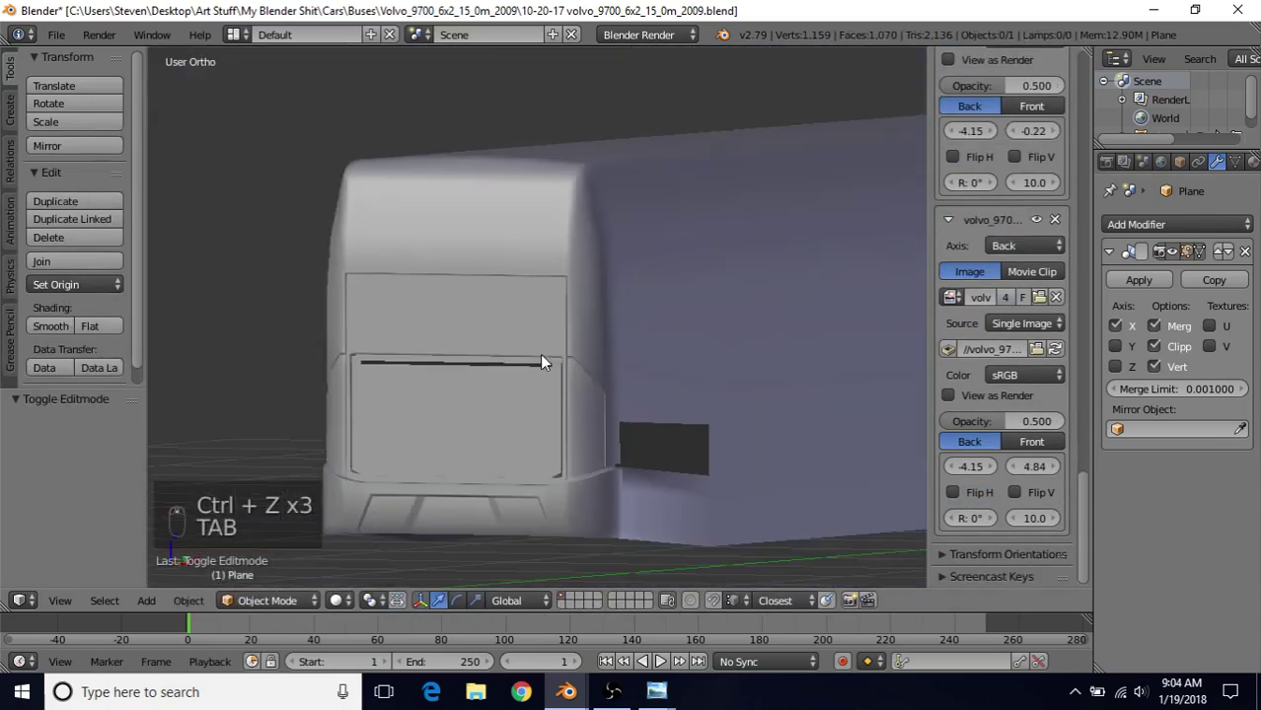
pyautogui.scroll(6, 558, 364)
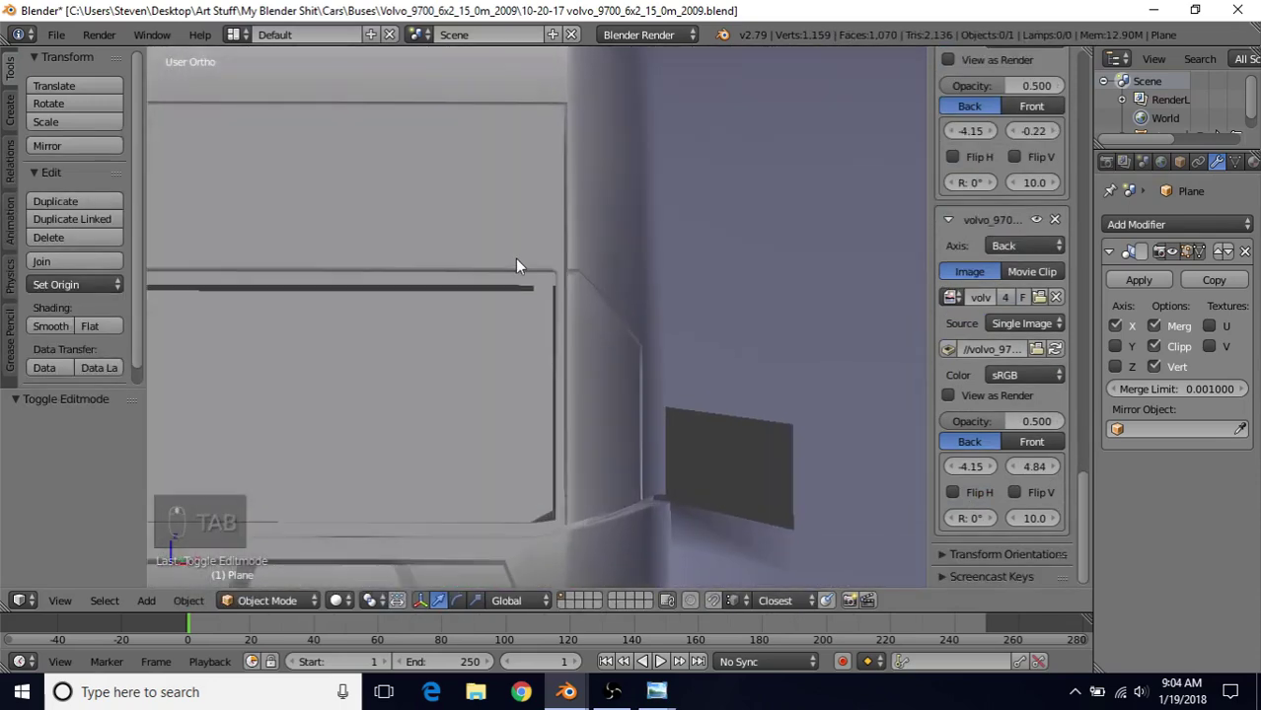
pyautogui.scroll(-6, 653, 430)
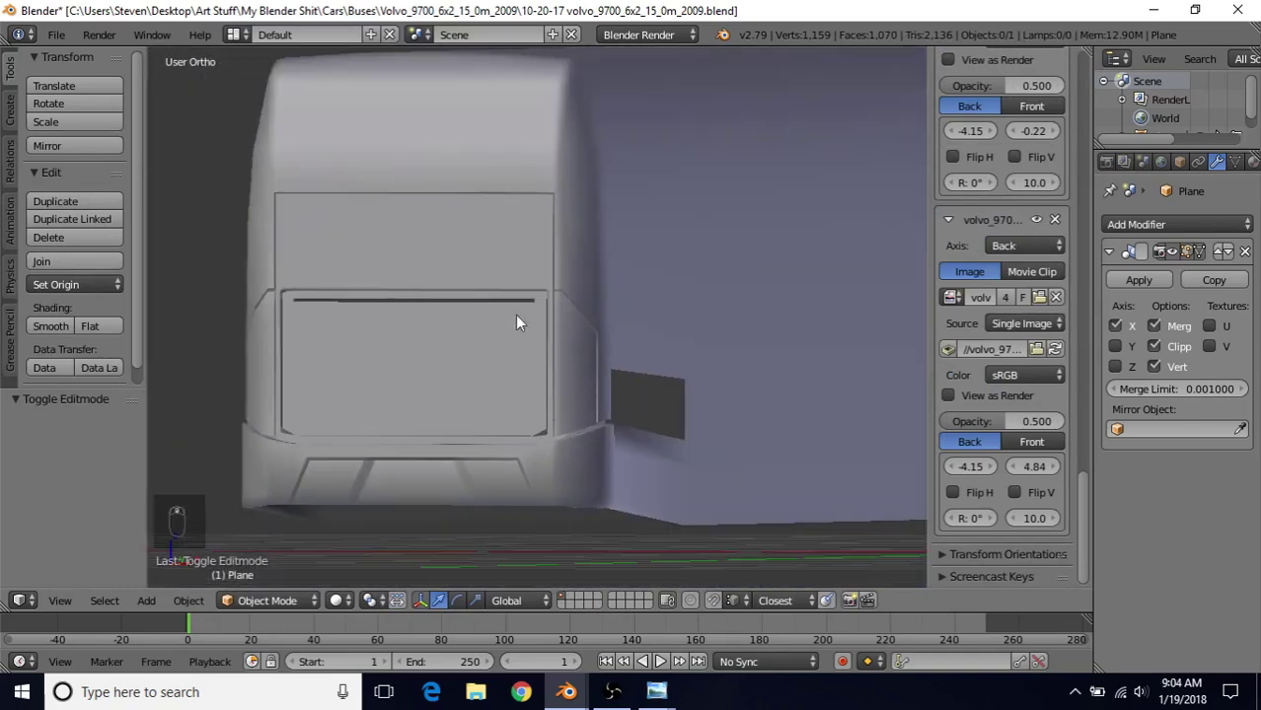
# Step: Compare the rear panel and tail light seams with the Volvo_9700_6x2-green design back reference photo
pyautogui.scroll(5, 519, 313)
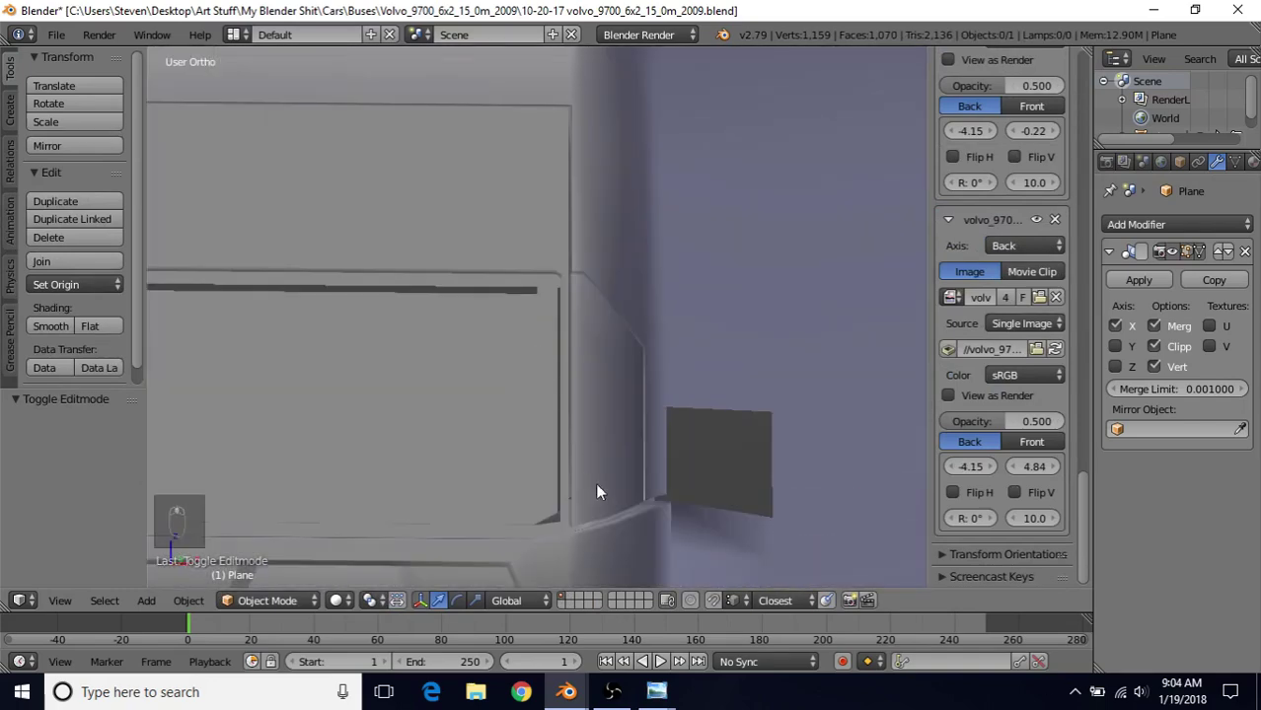
pyautogui.moveTo(656, 691)
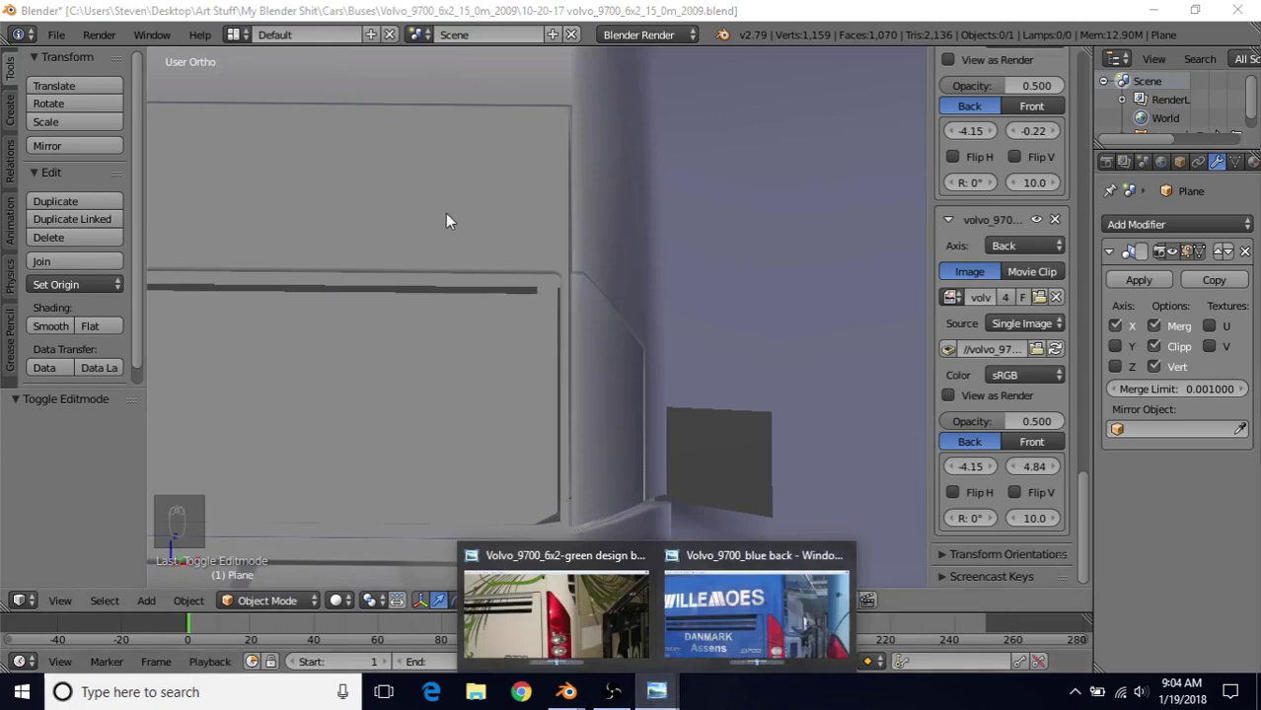
pyautogui.scroll(-3, 548, 270)
pyautogui.moveTo(549, 271); pyautogui.dragTo(525, 253, button='middle')
pyautogui.scroll(2, 532, 279)
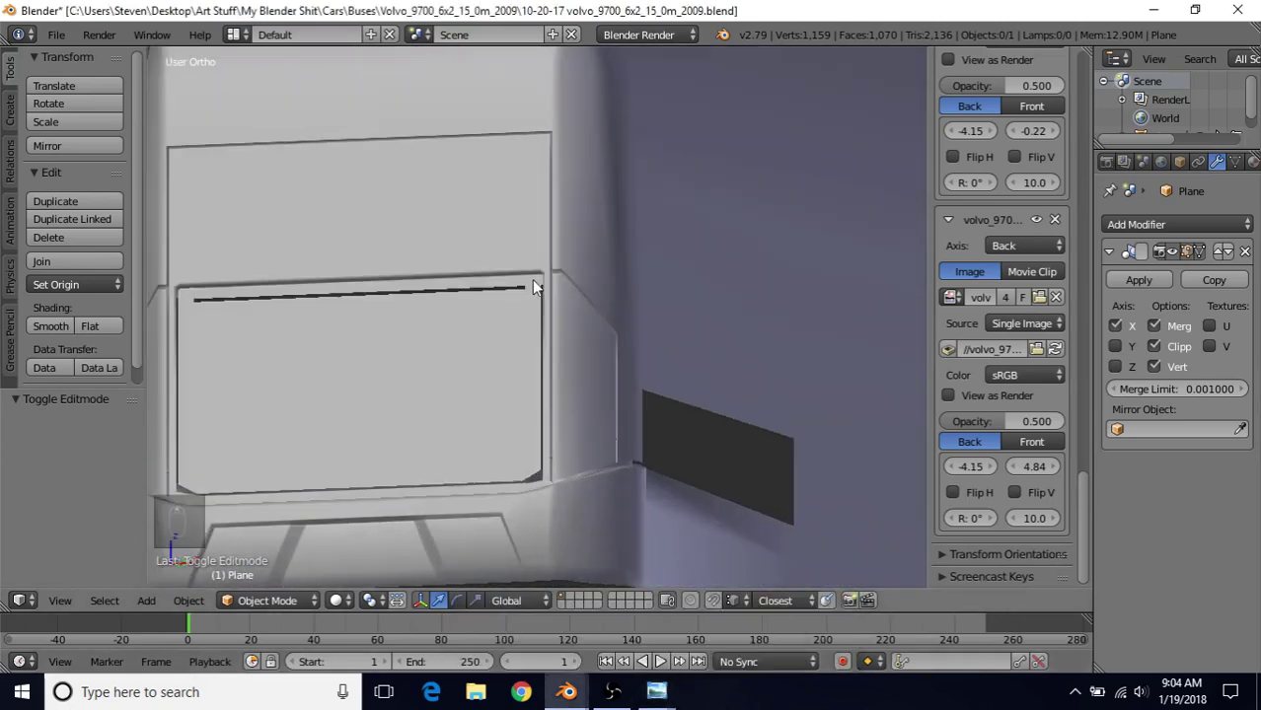
pyautogui.moveTo(656, 692)
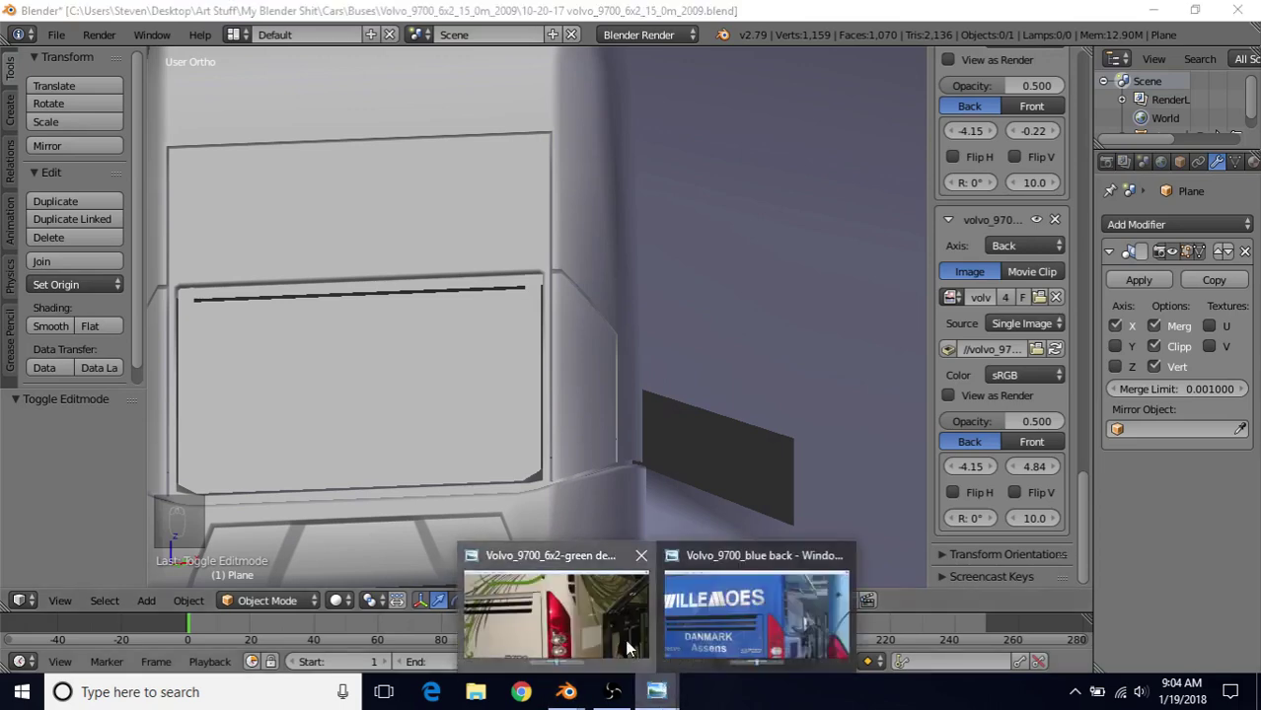
pyautogui.click(558, 629)
pyautogui.moveTo(566, 691)
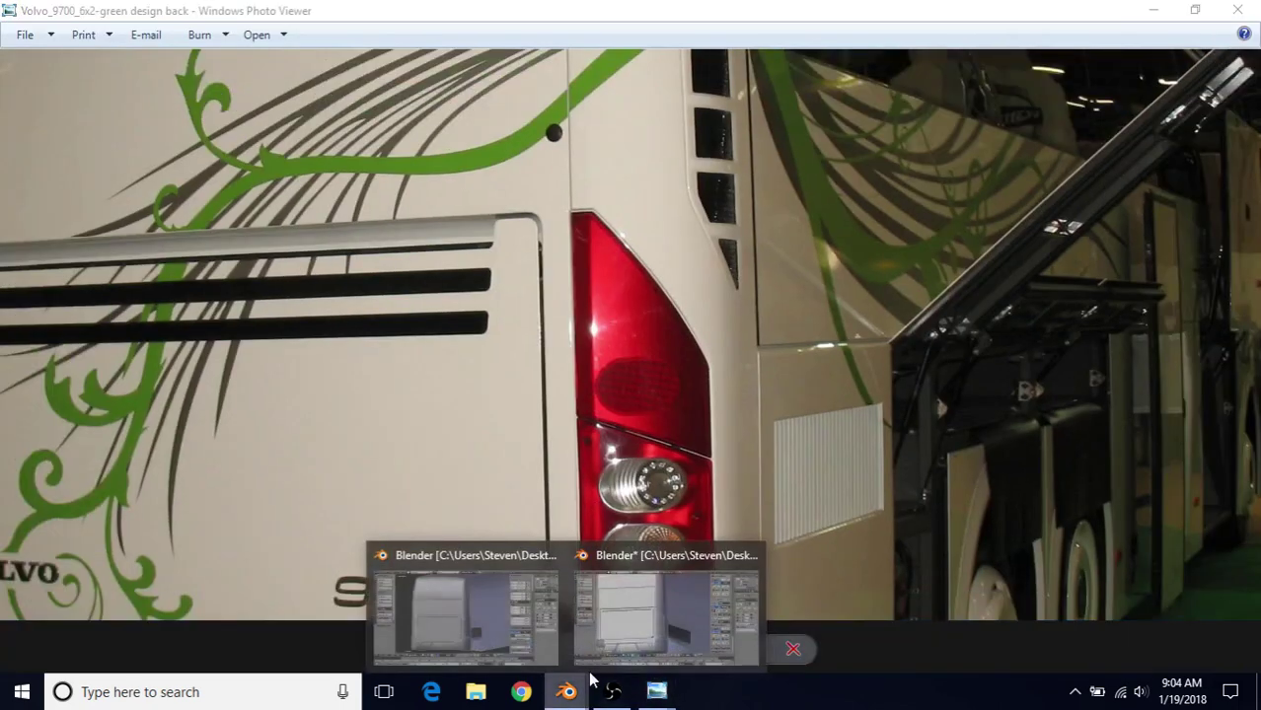
pyautogui.click(513, 577)
# Step: Examine the seam corner beside the tail light and check the lower panel details in the green design back photo
pyautogui.scroll(5, 499, 252)
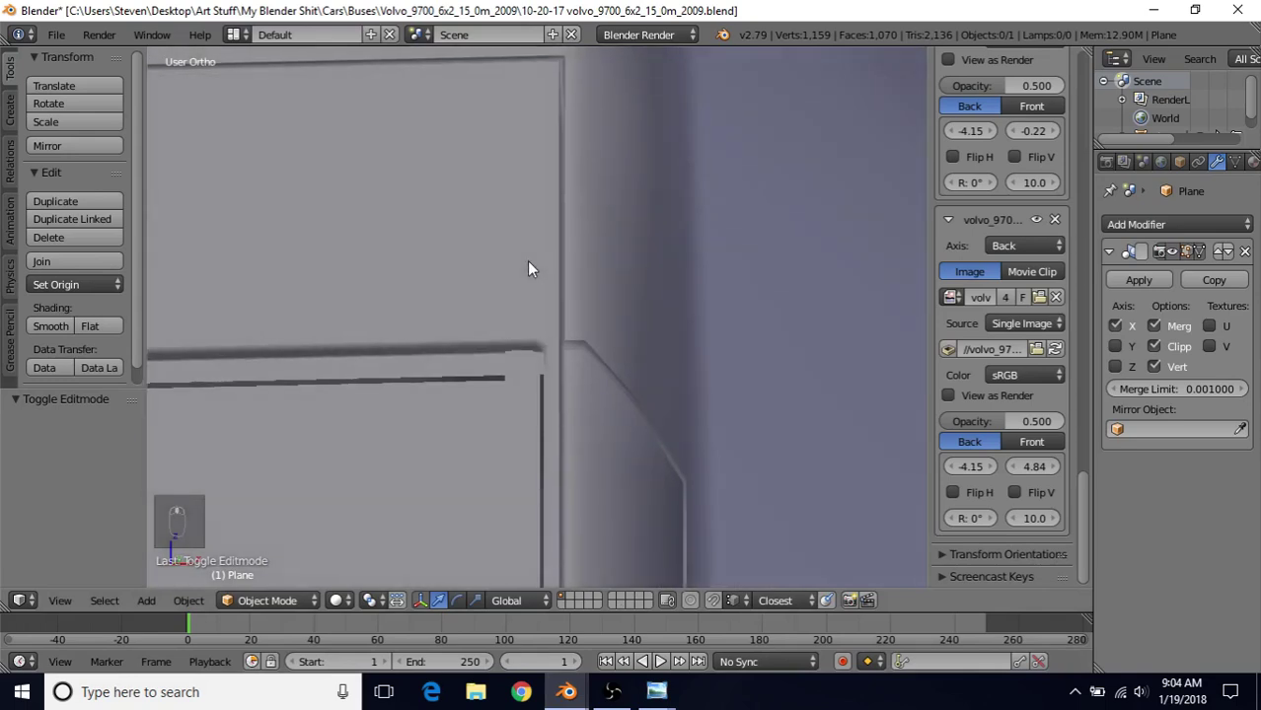
pyautogui.moveTo(529, 261); pyautogui.dragTo(529, 254, button='middle')
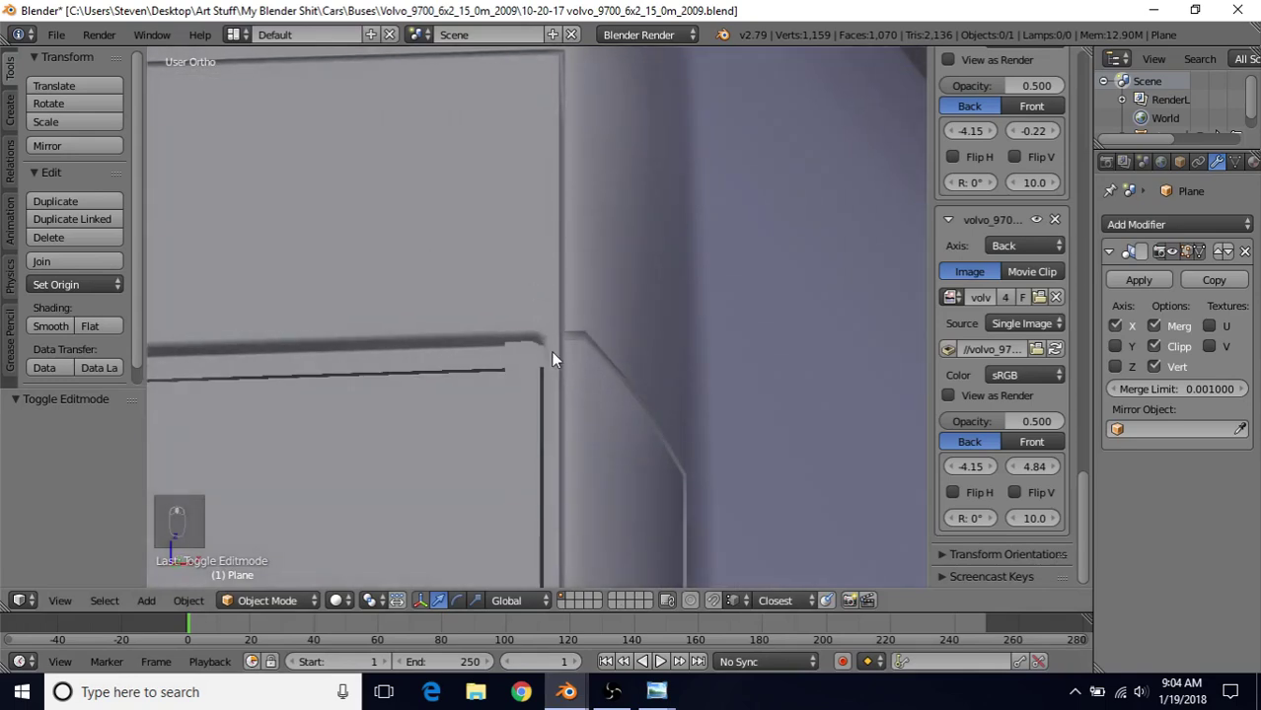
pyautogui.scroll(-6, 556, 361)
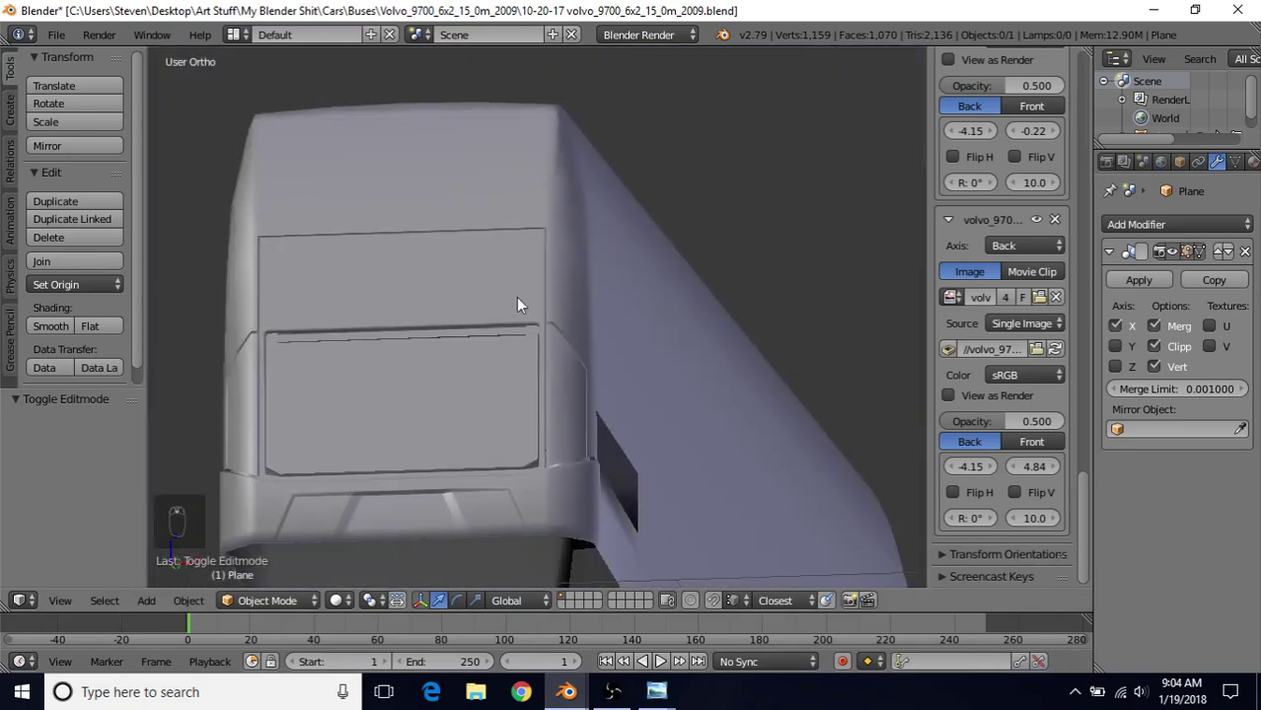
pyautogui.moveTo(656, 692)
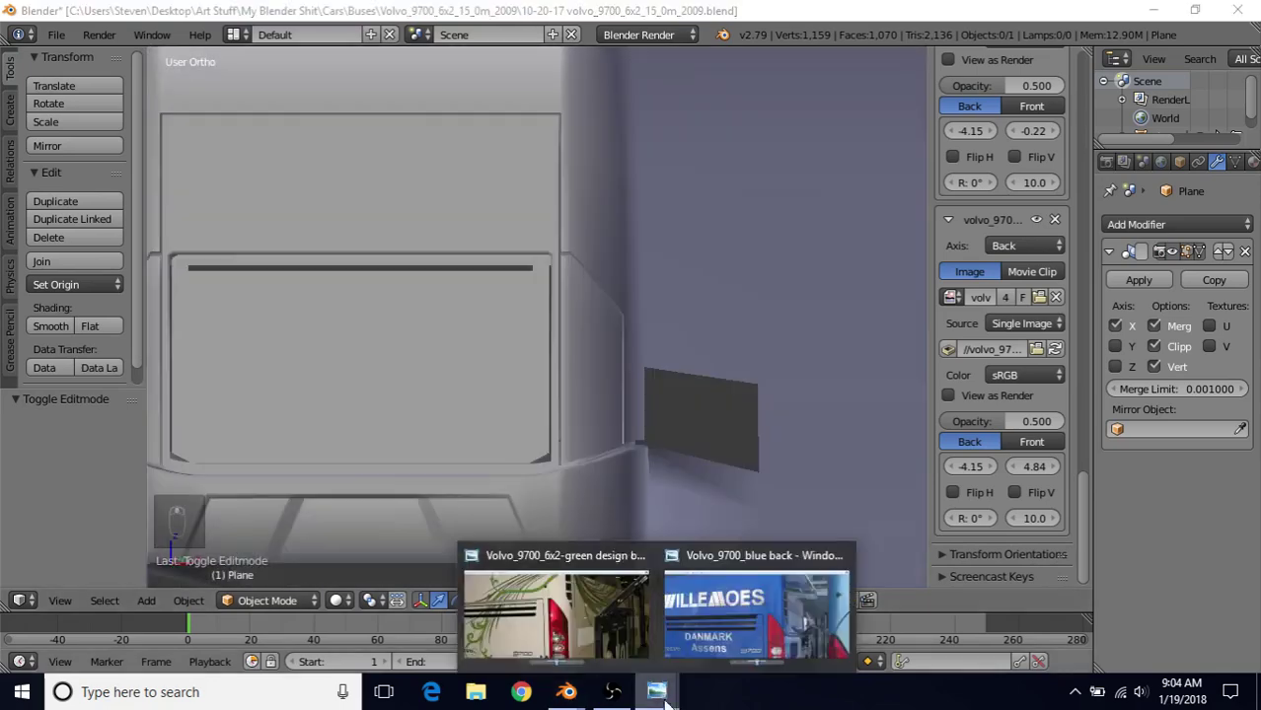
pyautogui.click(554, 617)
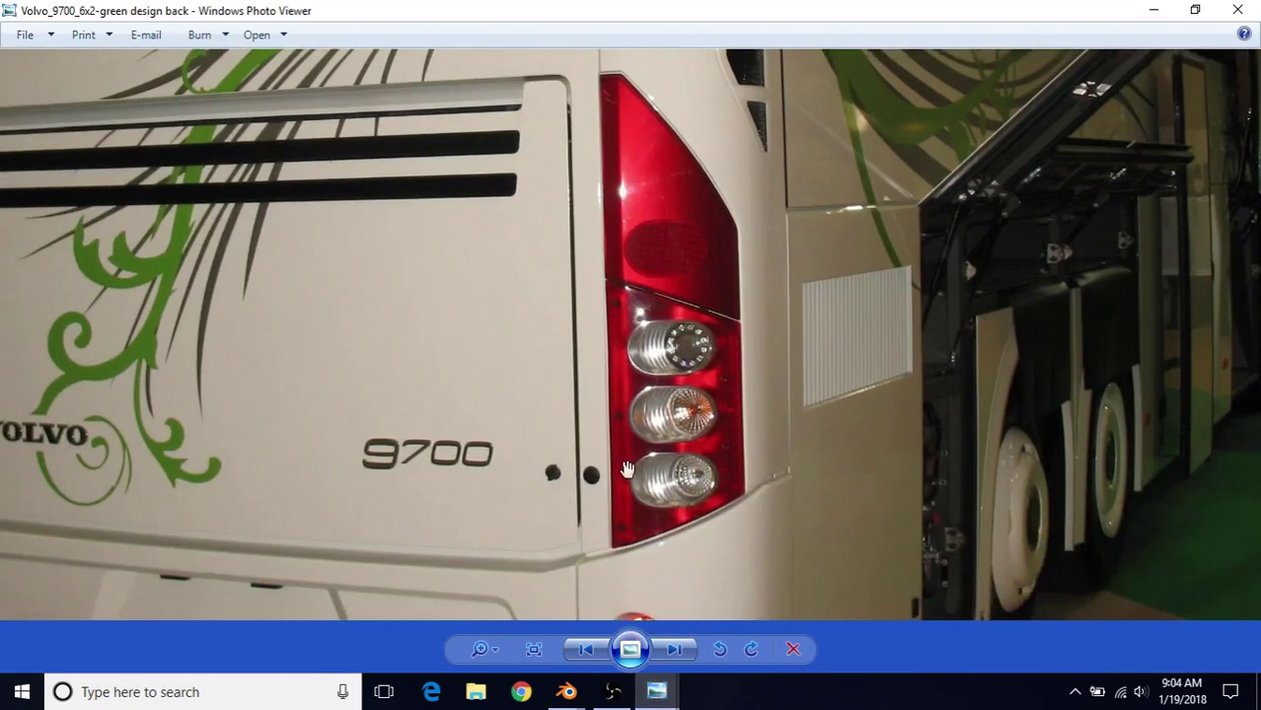
pyautogui.click(610, 606)
pyautogui.scroll(-2, 591, 439)
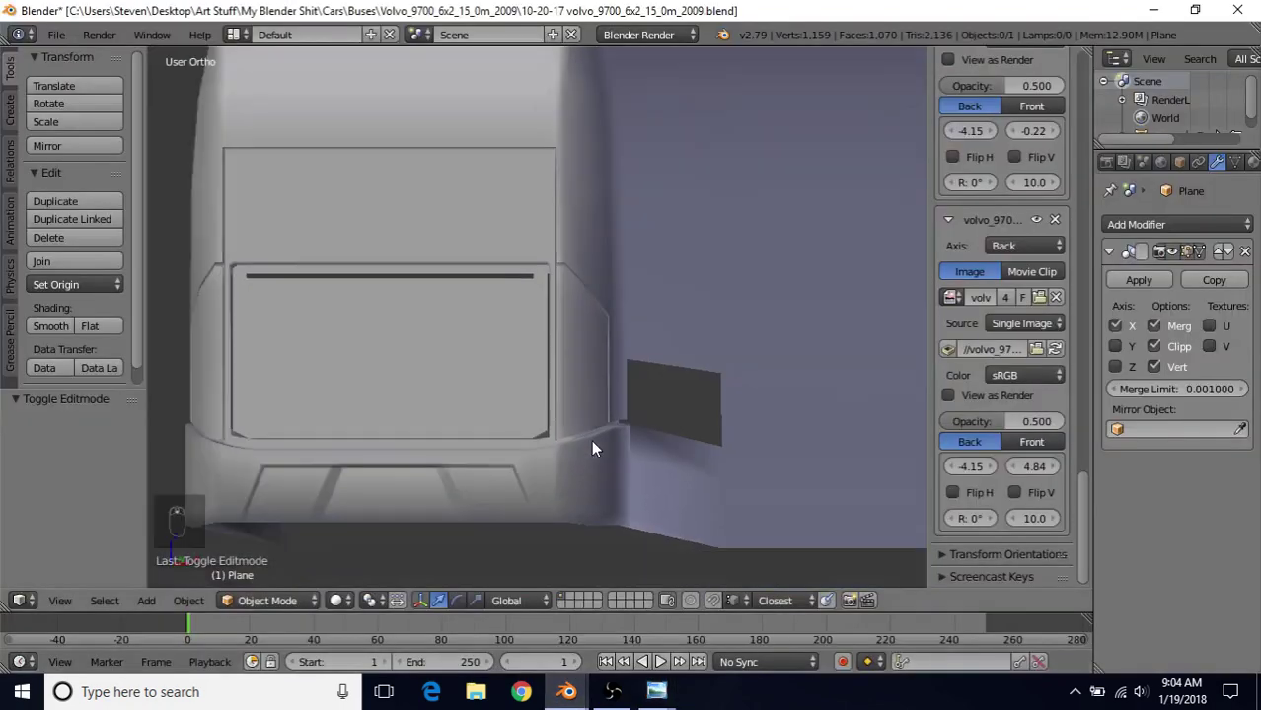
# Step: In Edit Mode, add a 6-vertex circle beside the bus rear and rotate it 90° about the X axis
pyautogui.press('Tab')
pyautogui.scroll(-2, 574, 412)
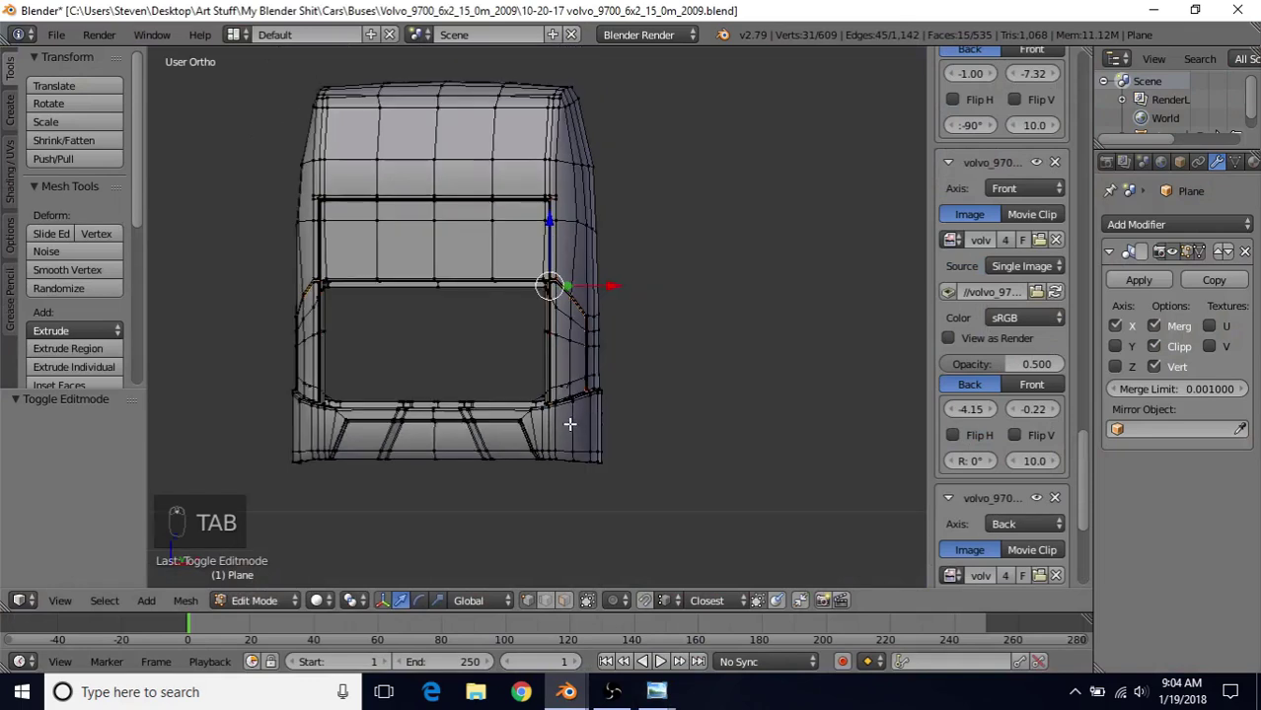
pyautogui.scroll(-2, 602, 407)
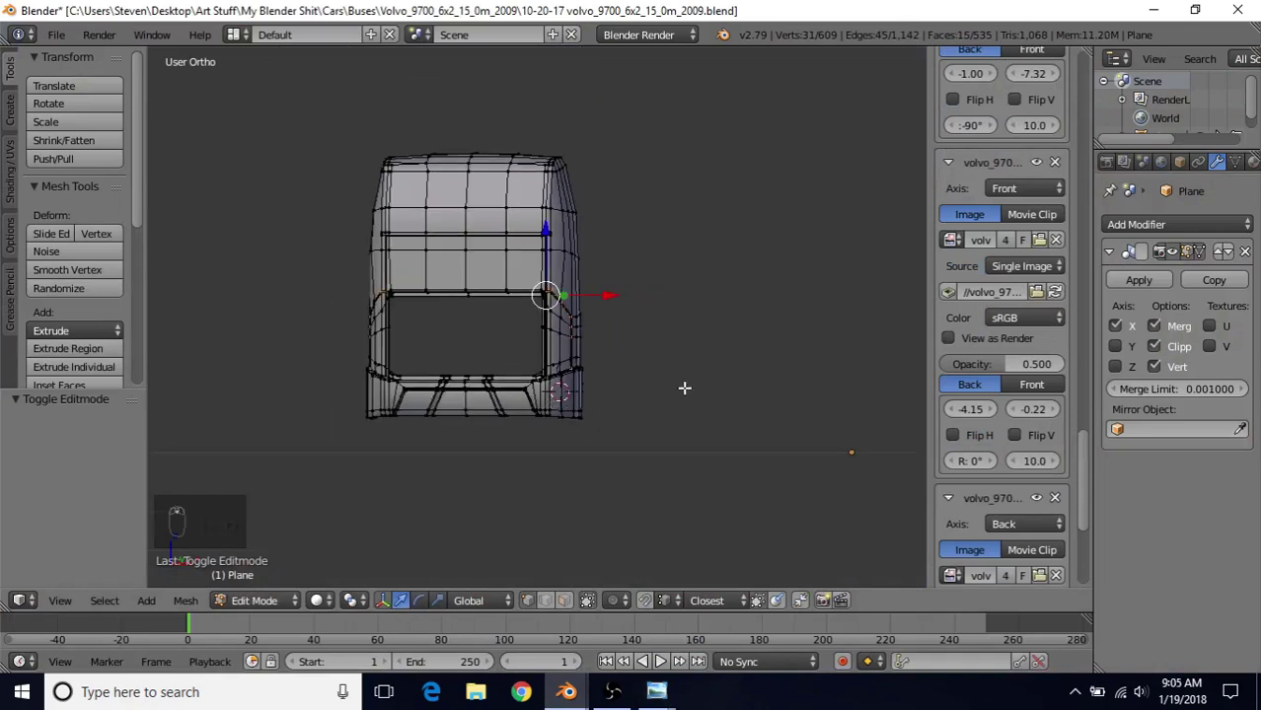
pyautogui.click(793, 387)
pyautogui.click(10, 103)
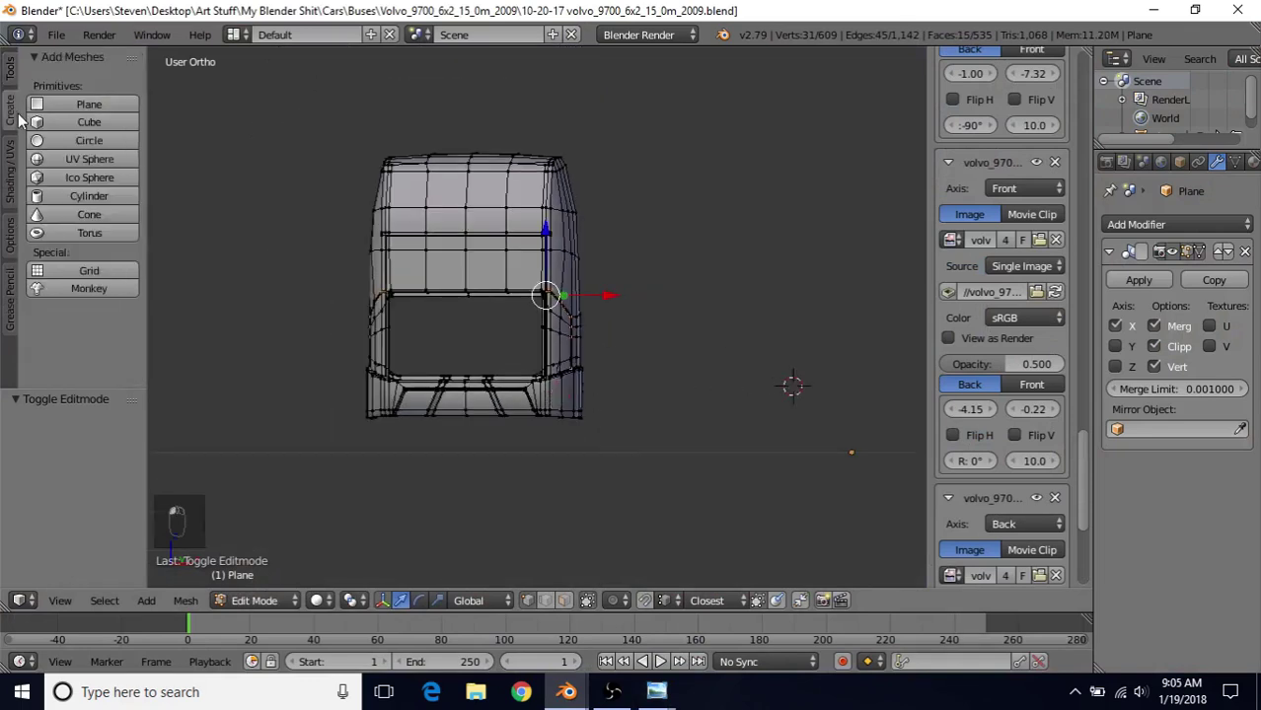
pyautogui.click(67, 141)
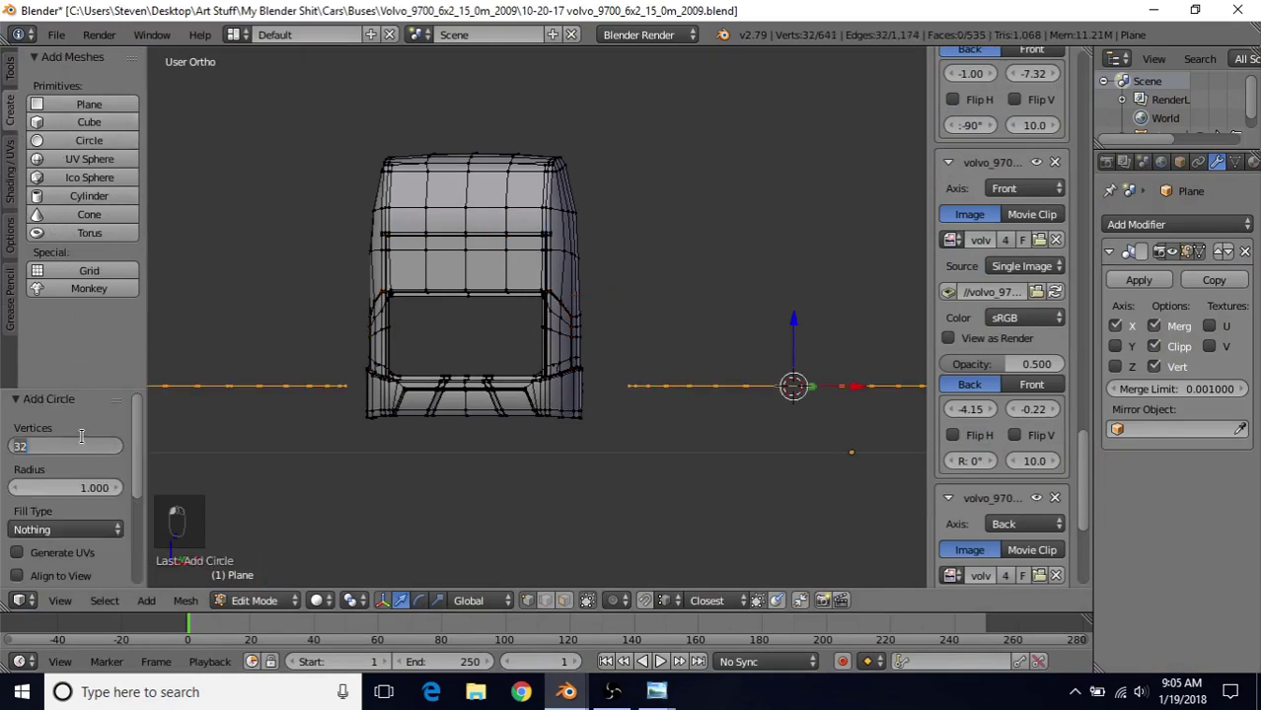
pyautogui.write('6')
pyautogui.press('Return')
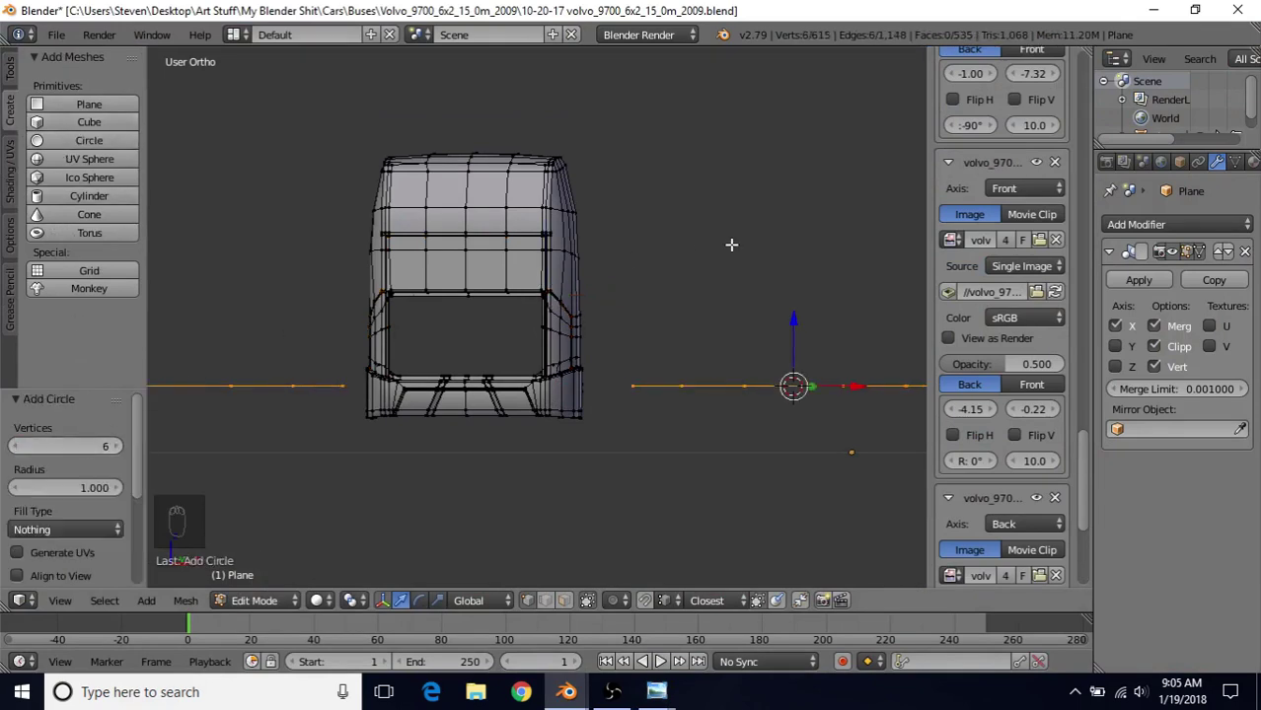
pyautogui.write('rx90')
pyautogui.press('Return')
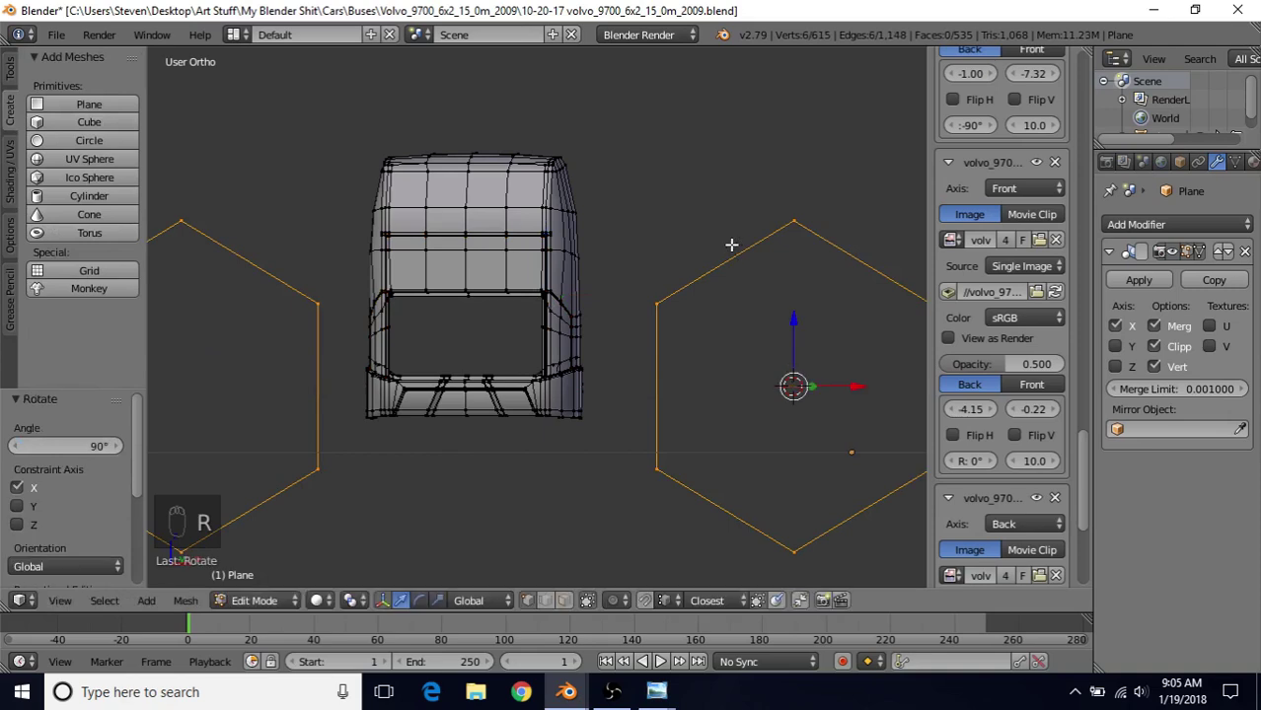
# Step: Scale the hexagon down to about 0.086 and move it about -1.503 along X toward the bus body
pyautogui.press('s')
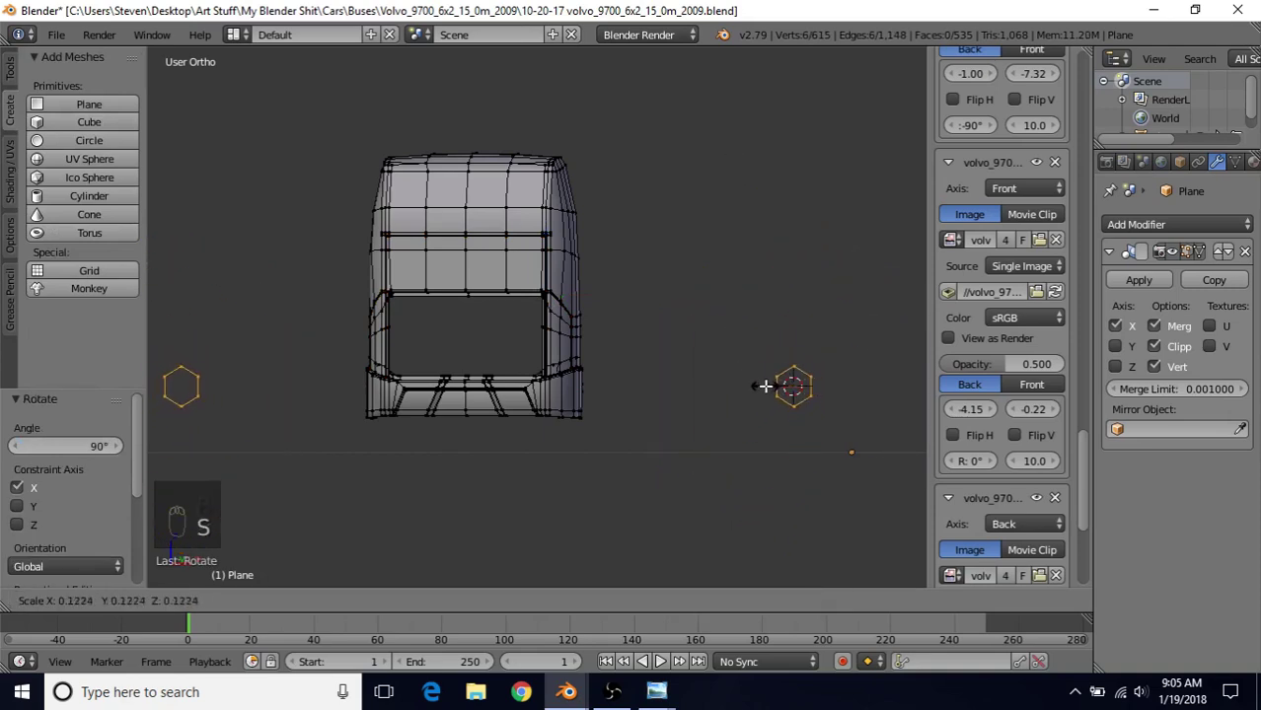
pyautogui.click(773, 389)
pyautogui.press('g')
pyautogui.press('x')
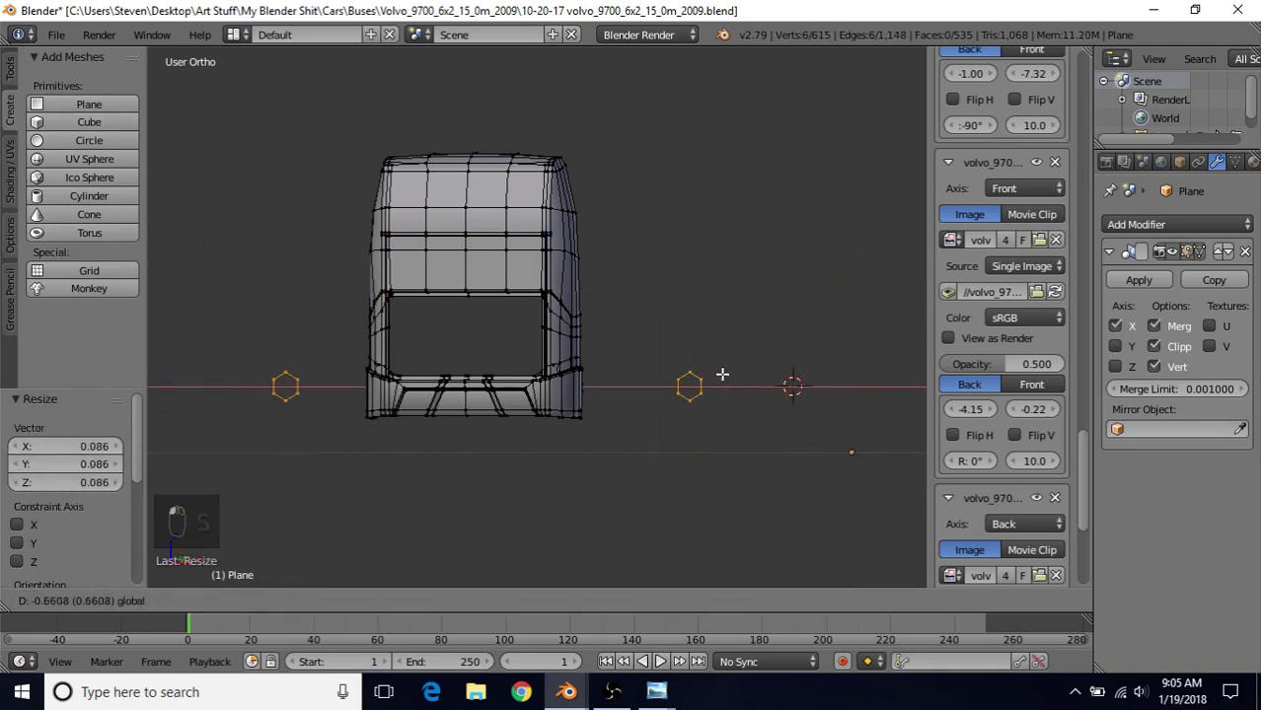
pyautogui.moveTo(613, 373); pyautogui.dragTo(611, 373)
# Step: Move the hexagon about -0.56 along Y to the rear face and raise it along Z to just above the bumper
pyautogui.moveTo(612, 373); pyautogui.dragTo(461, 424, button='middle')
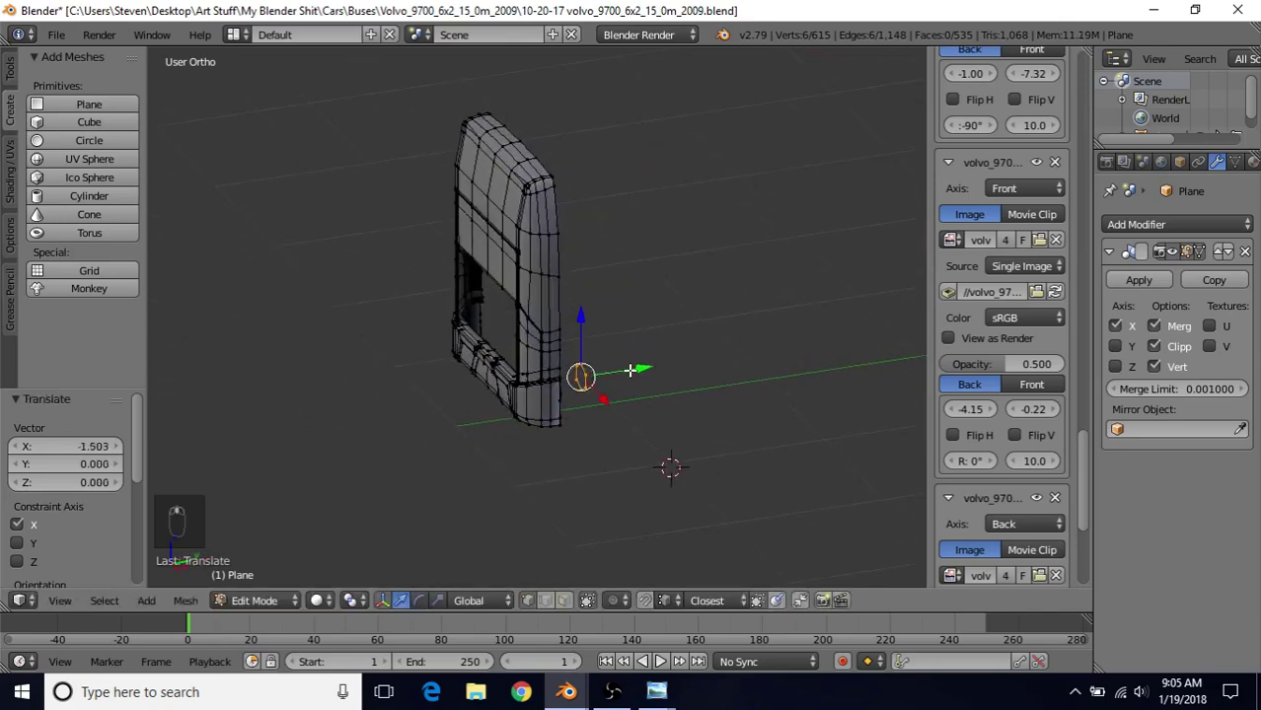
pyautogui.moveTo(627, 371); pyautogui.dragTo(624, 373)
pyautogui.click(564, 385)
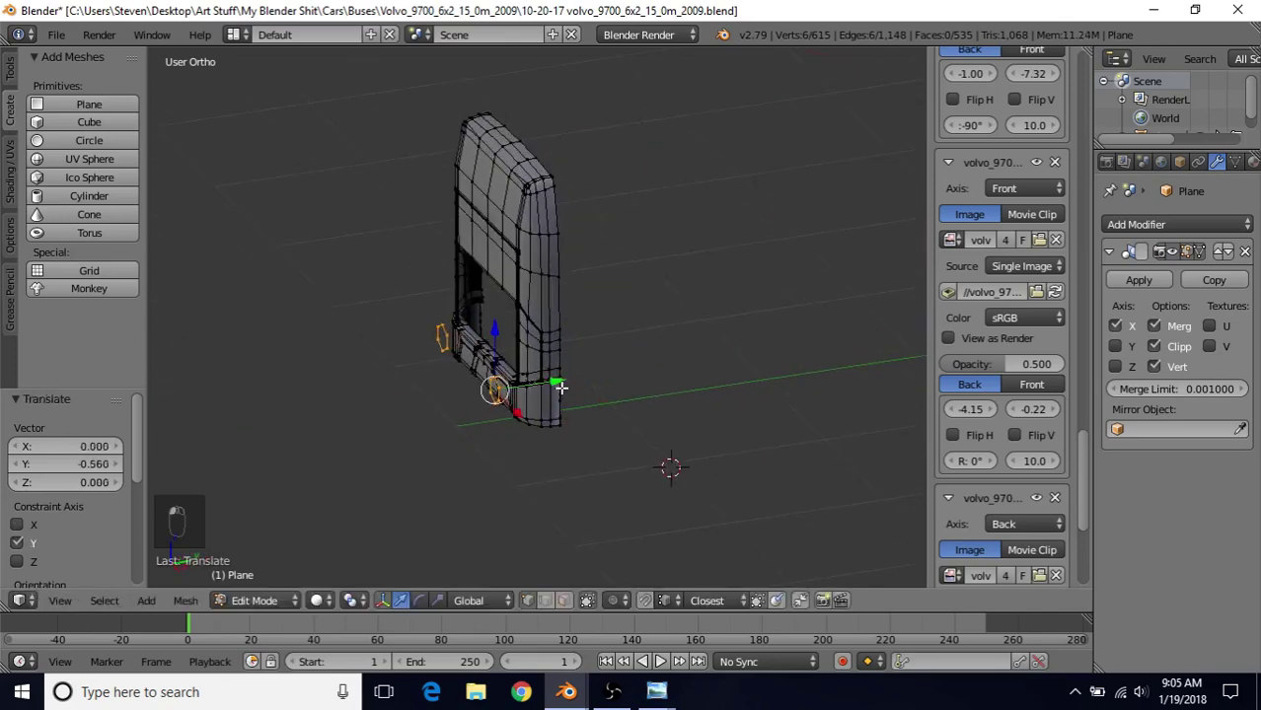
pyautogui.moveTo(563, 386); pyautogui.dragTo(639, 356, button='middle')
pyautogui.press('g')
pyautogui.press('z')
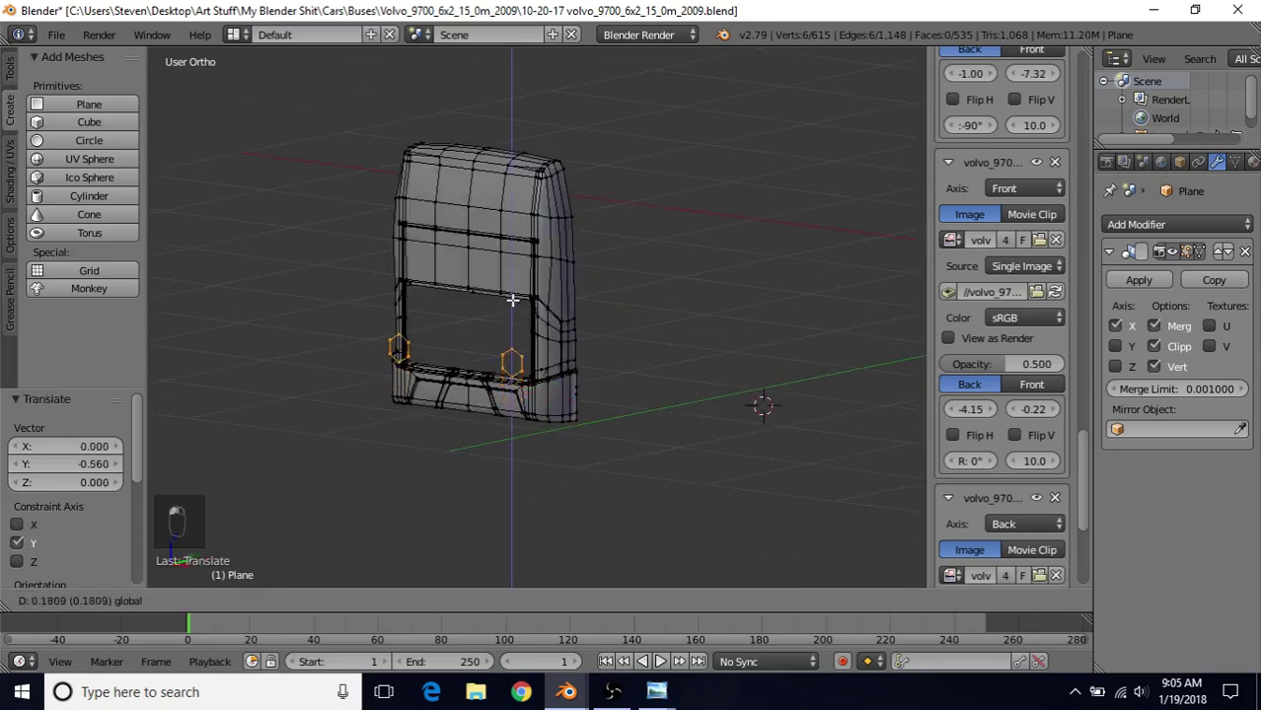
pyautogui.click(513, 296)
# Step: Scale the hexagon to about 0.309 and move it about 0.17 along X toward the tail light seam
pyautogui.press('s')
pyautogui.click(552, 328)
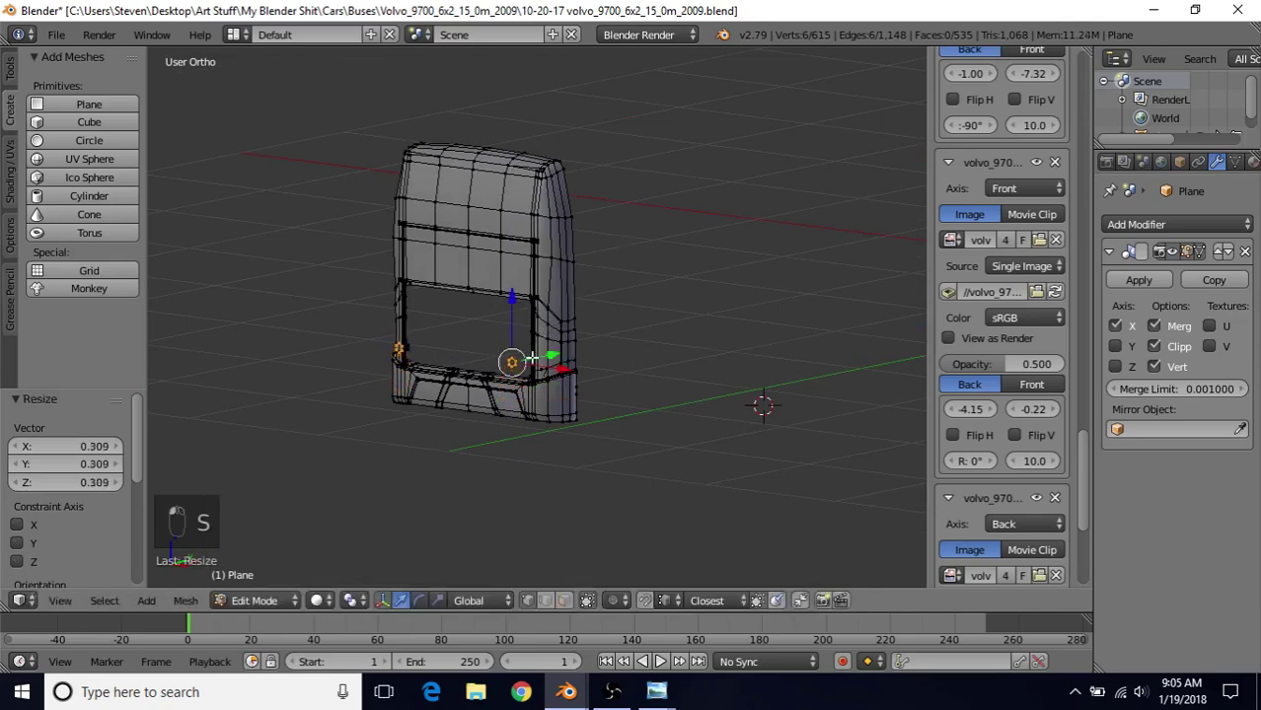
pyautogui.press('g')
pyautogui.press('x')
pyautogui.click(582, 383)
pyautogui.scroll(5, 578, 296)
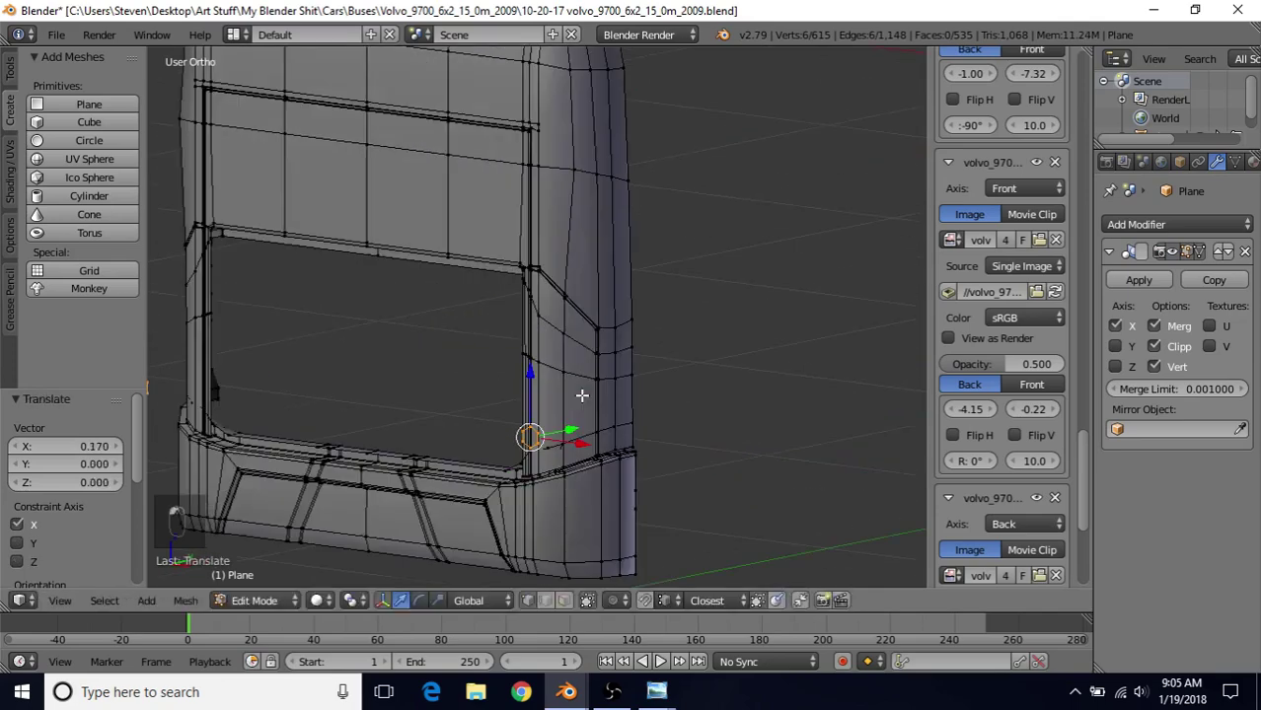
# Step: Move the hexagon along Y toward the body surface beside the tail light
pyautogui.moveTo(578, 296); pyautogui.dragTo(457, 338, button='middle')
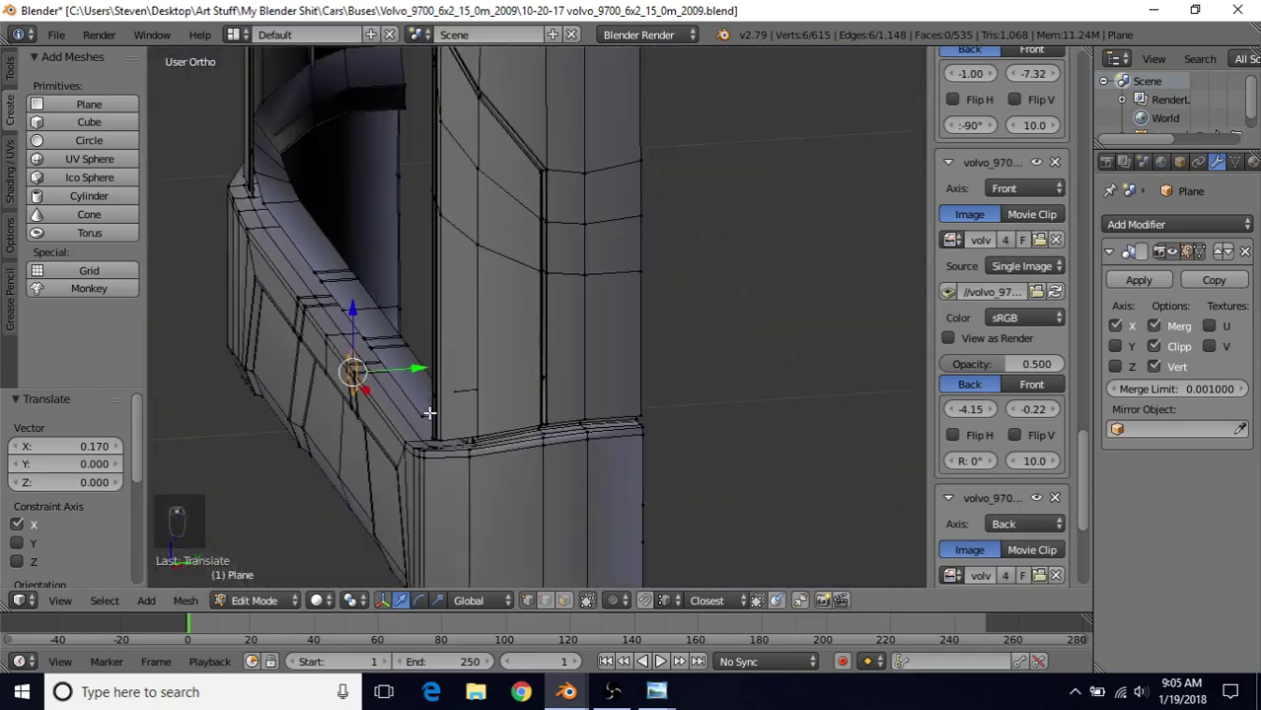
pyautogui.press('g')
pyautogui.press('y')
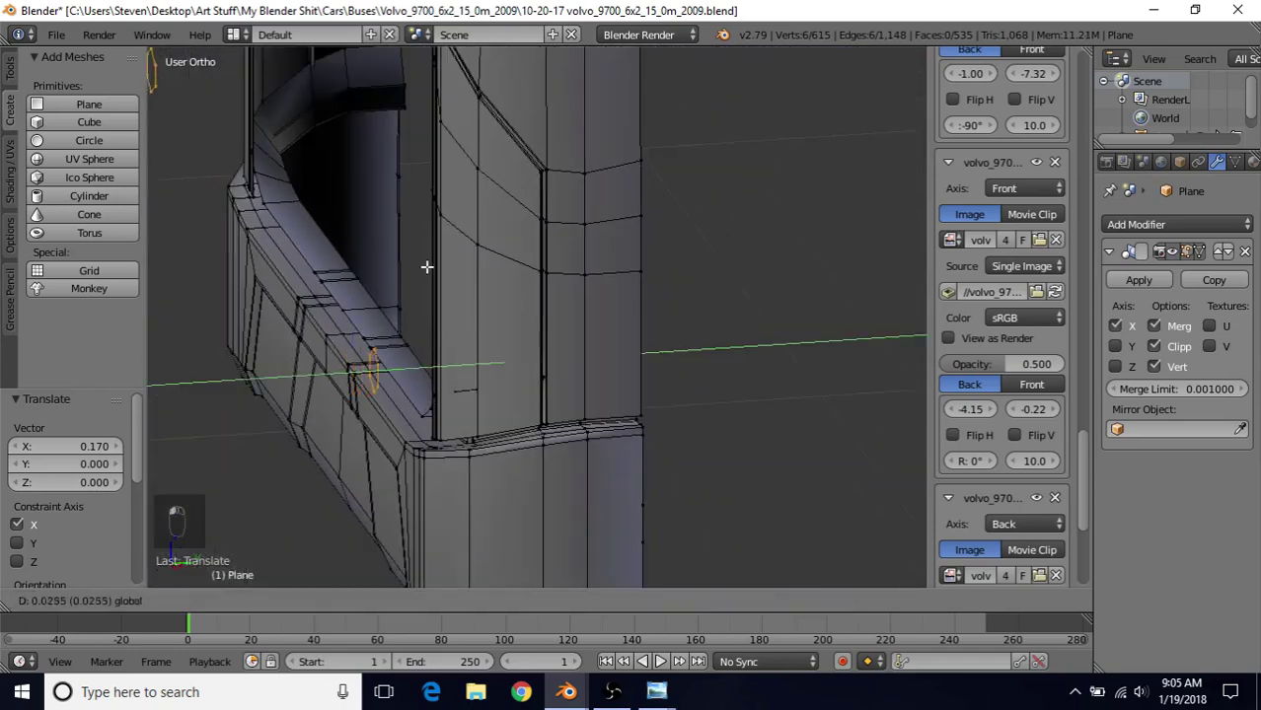
pyautogui.click(432, 200)
# Step: Shift the hexagon about -0.088 along X onto the strip beside the rear panel and scale it to about 0.481
pyautogui.moveTo(431, 200); pyautogui.dragTo(521, 314, button='middle')
pyautogui.moveTo(631, 380); pyautogui.dragTo(556, 269)
pyautogui.moveTo(632, 420); pyautogui.dragTo(582, 390)
pyautogui.press('s')
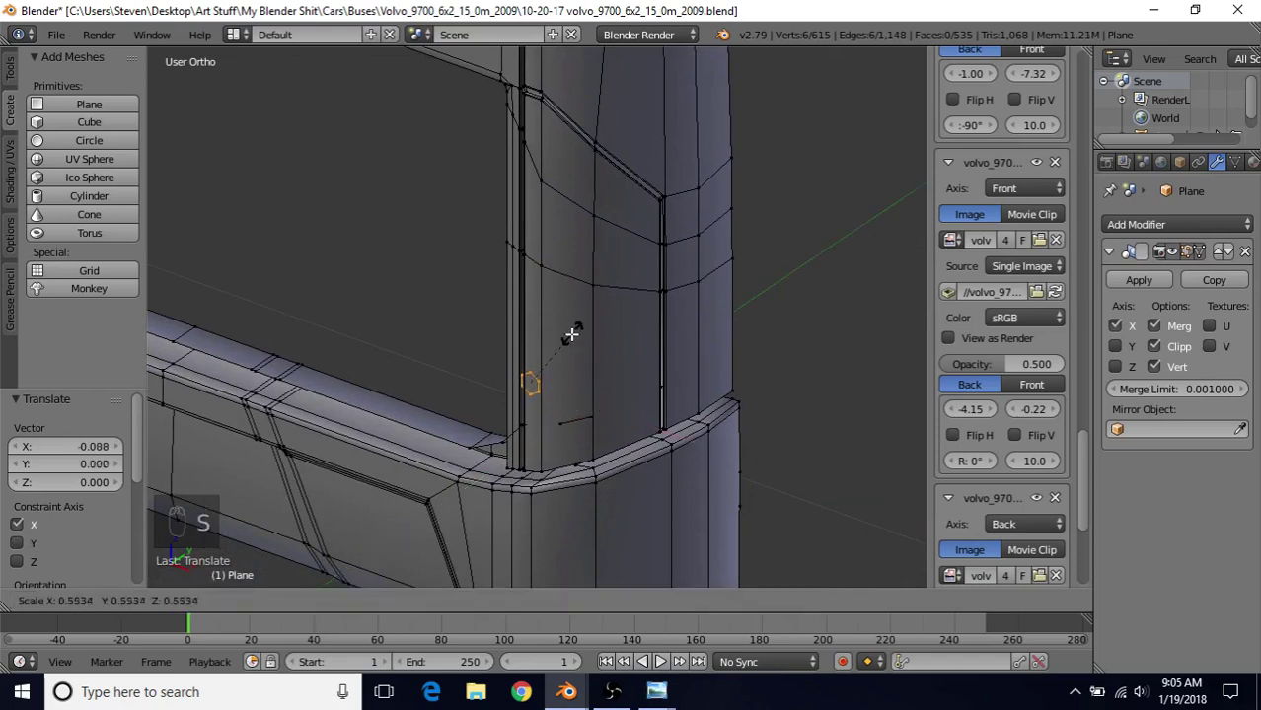
pyautogui.click(569, 341)
# Step: Check the hexagon's position against the back blueprint in wireframe and the round holes in the green design back photo
pyautogui.press('ctrl+KP_1')
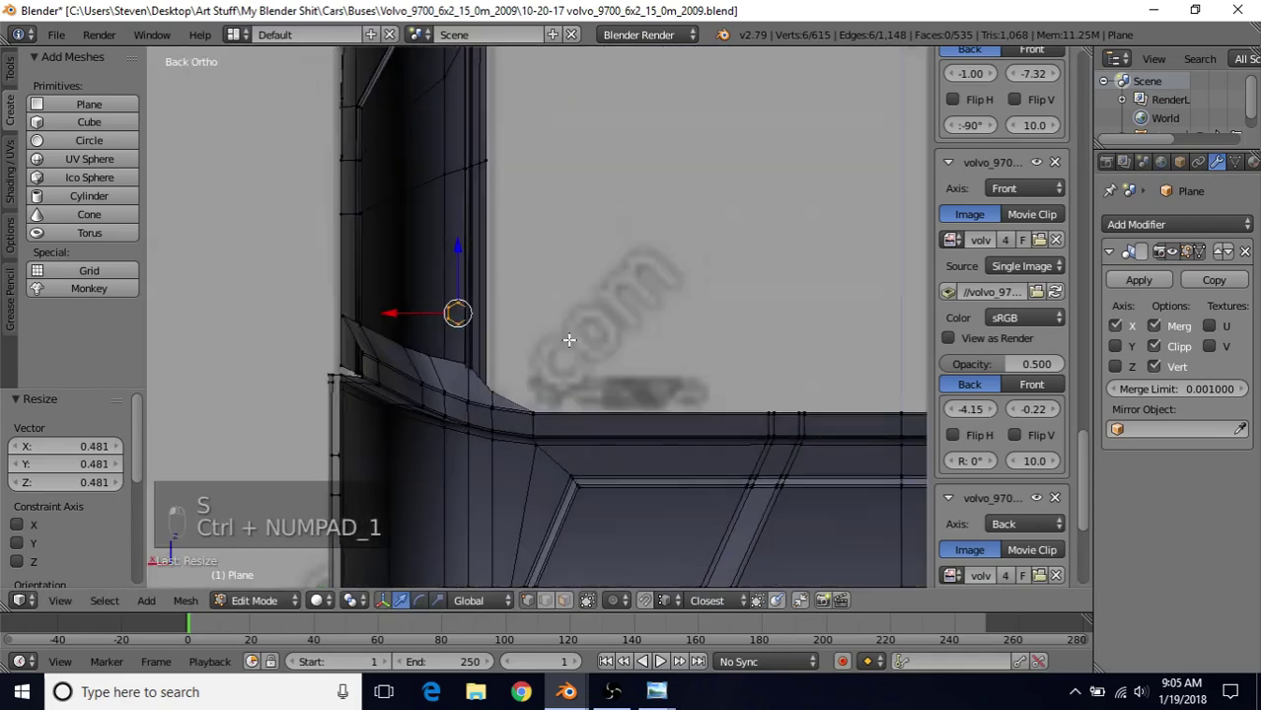
pyautogui.press('z')
pyautogui.scroll(-3, 568, 359)
pyautogui.keyDown('shift'); pyautogui.moveTo(567, 358); pyautogui.dragTo(548, 314, button='middle'); pyautogui.keyUp('shift')
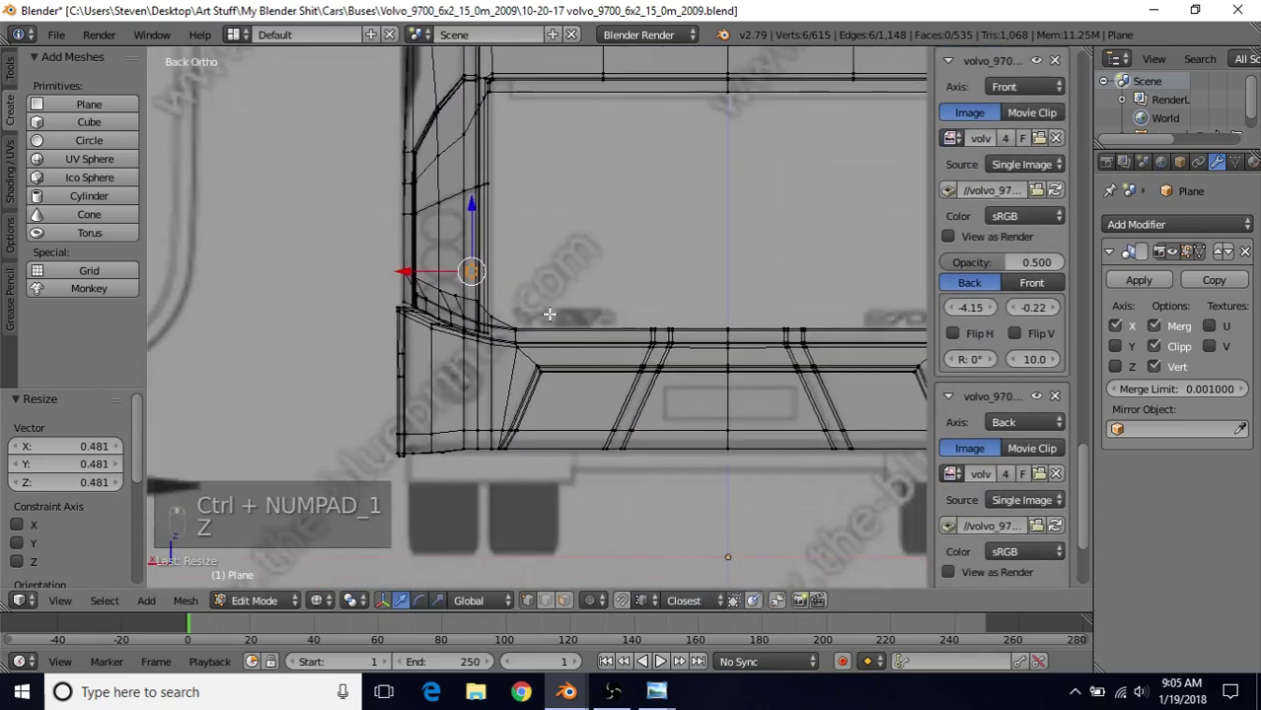
pyautogui.scroll(1, 546, 318)
pyautogui.moveTo(656, 691)
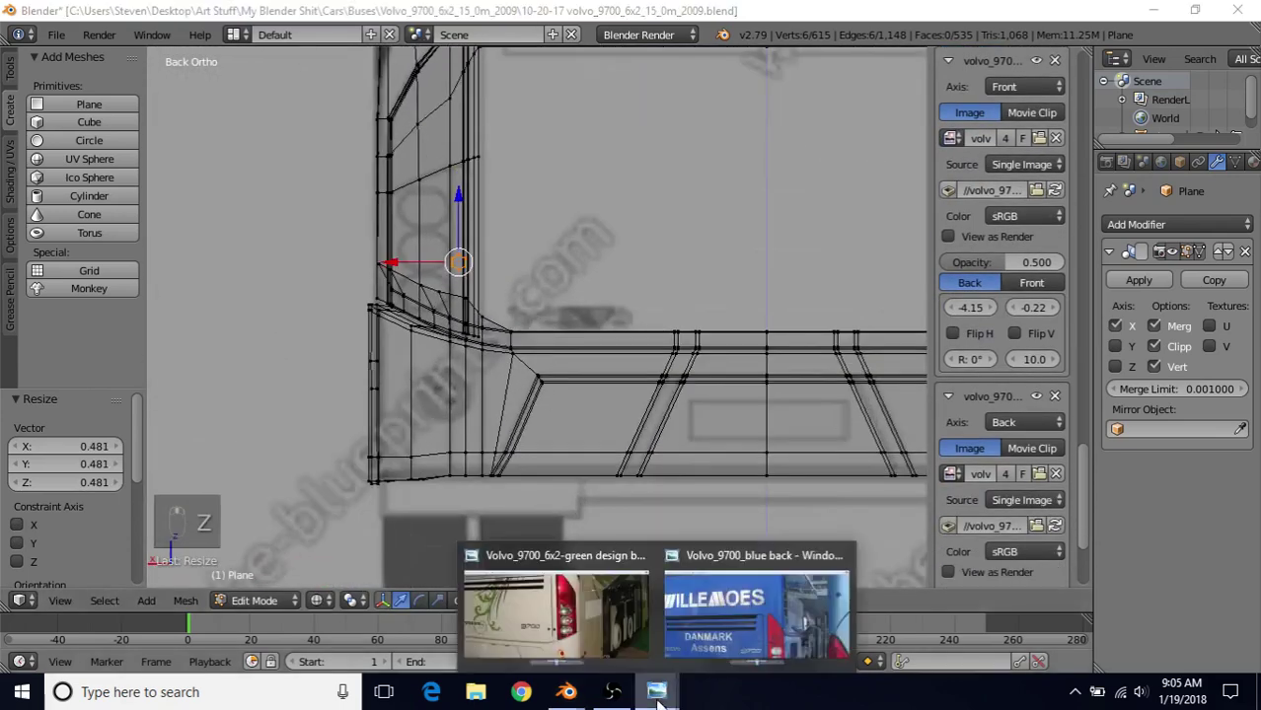
pyautogui.click(605, 630)
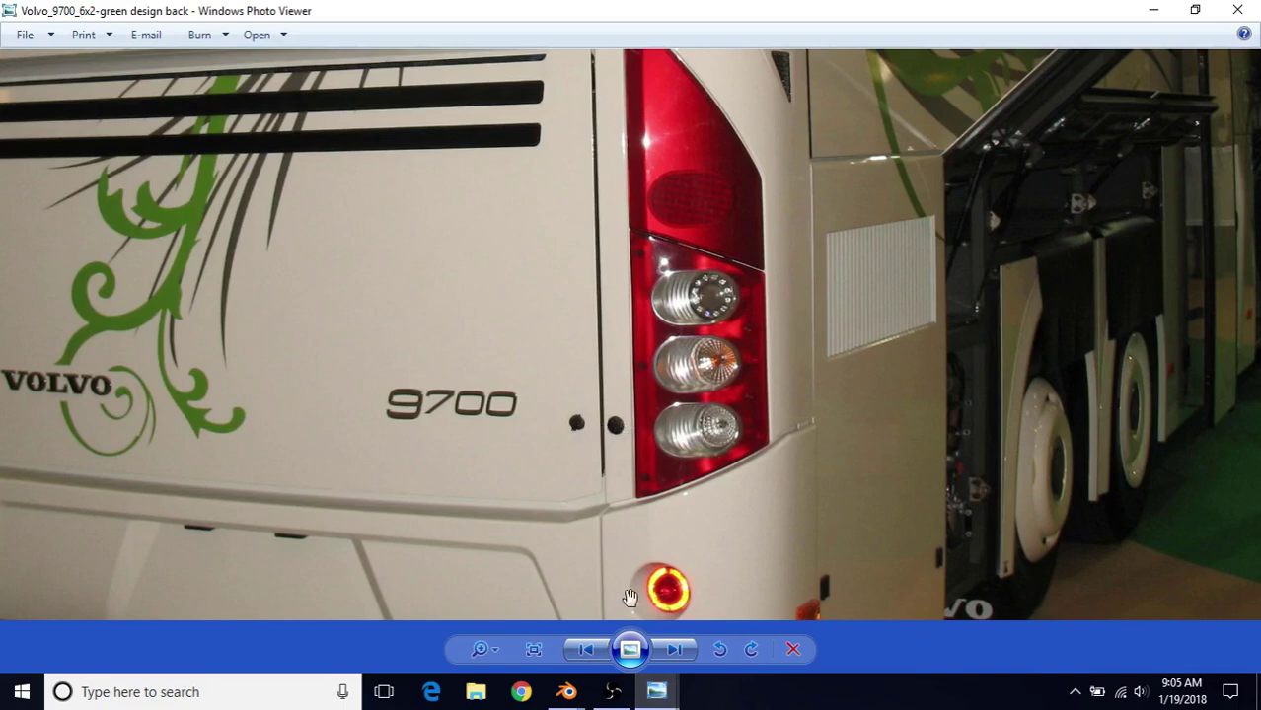
pyautogui.moveTo(567, 692)
pyautogui.click(667, 595)
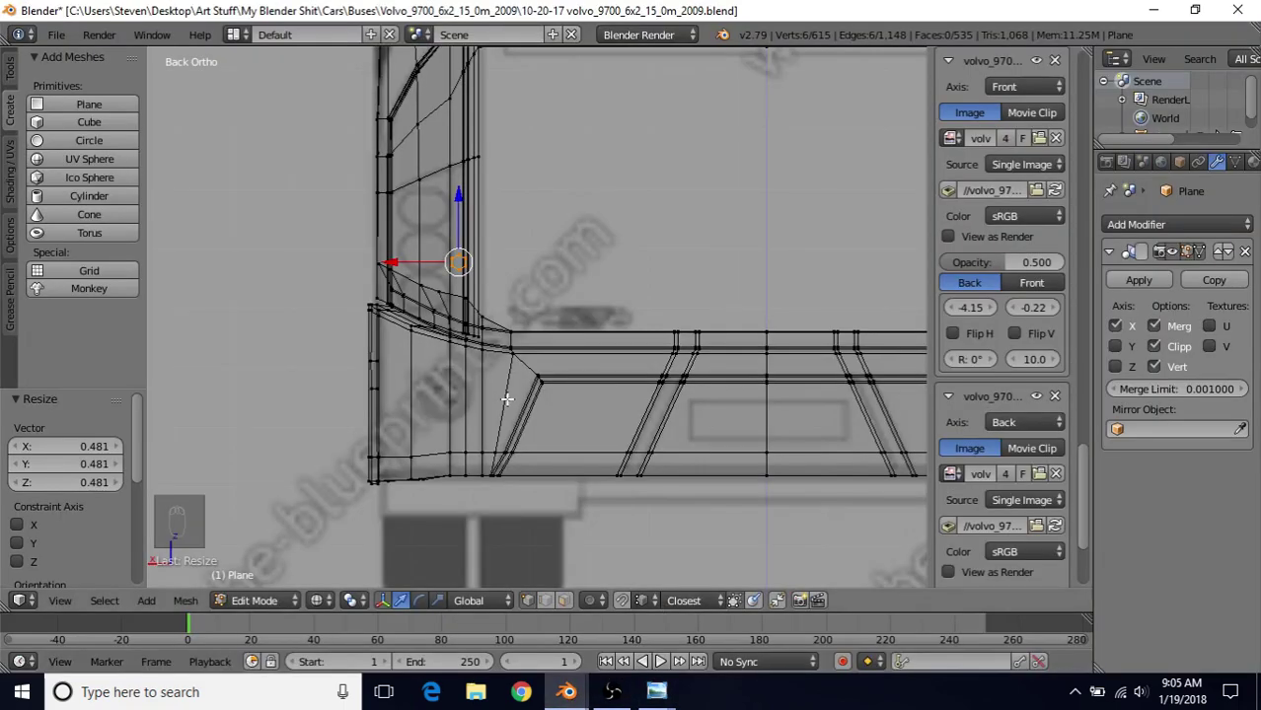
# Step: Lower the hexagon slightly along Z in the back view and scale it to about 0.98
pyautogui.scroll(2, 506, 399)
pyautogui.moveTo(418, 179); pyautogui.dragTo(426, 227)
pyautogui.press('s')
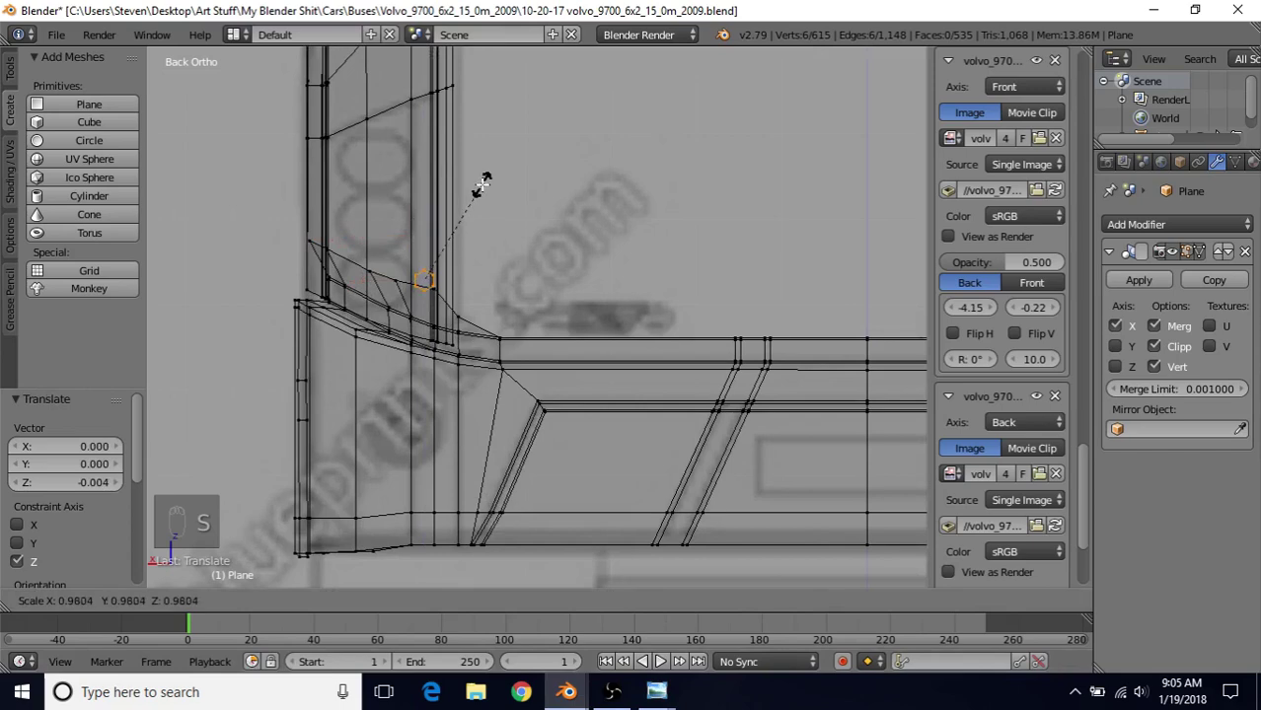
pyautogui.click(481, 185)
# Step: Return to solid shading and examine the hexagon's placement beside the rear panel seam
pyautogui.press('z')
pyautogui.scroll(-4, 479, 327)
pyautogui.moveTo(478, 334); pyautogui.dragTo(824, 382, button='middle')
pyautogui.scroll(4, 684, 390)
pyautogui.scroll(2, 668, 387)
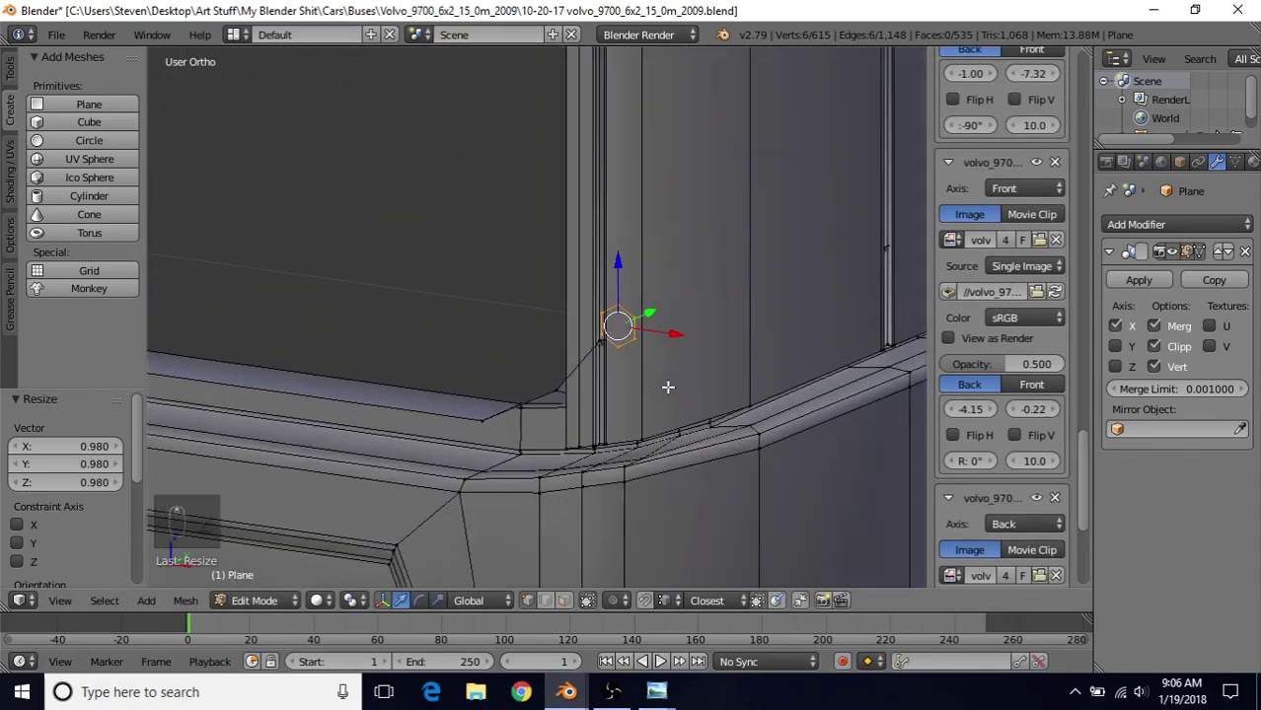
pyautogui.moveTo(668, 387); pyautogui.dragTo(698, 257, button='middle')
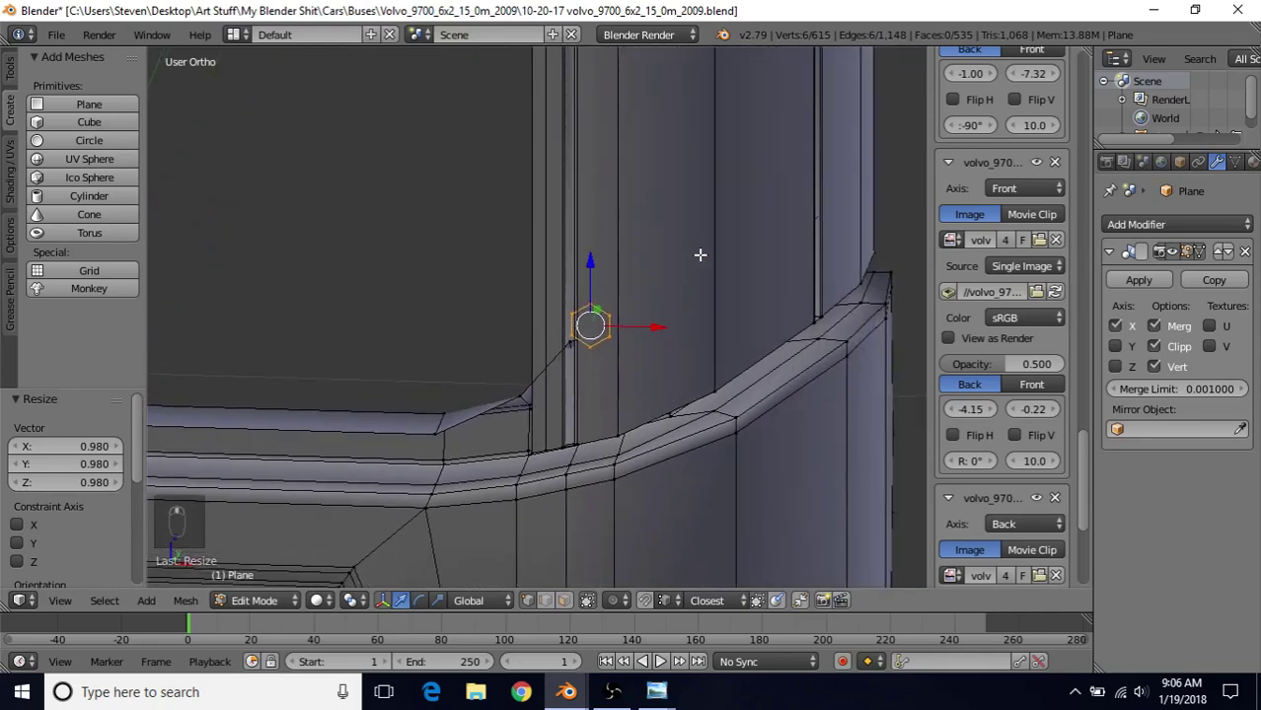
# Step: Scale the hexagon to about 0.881 and nudge it about 0.003 along X beside the rear panel seam
pyautogui.press('s')
pyautogui.click(679, 265)
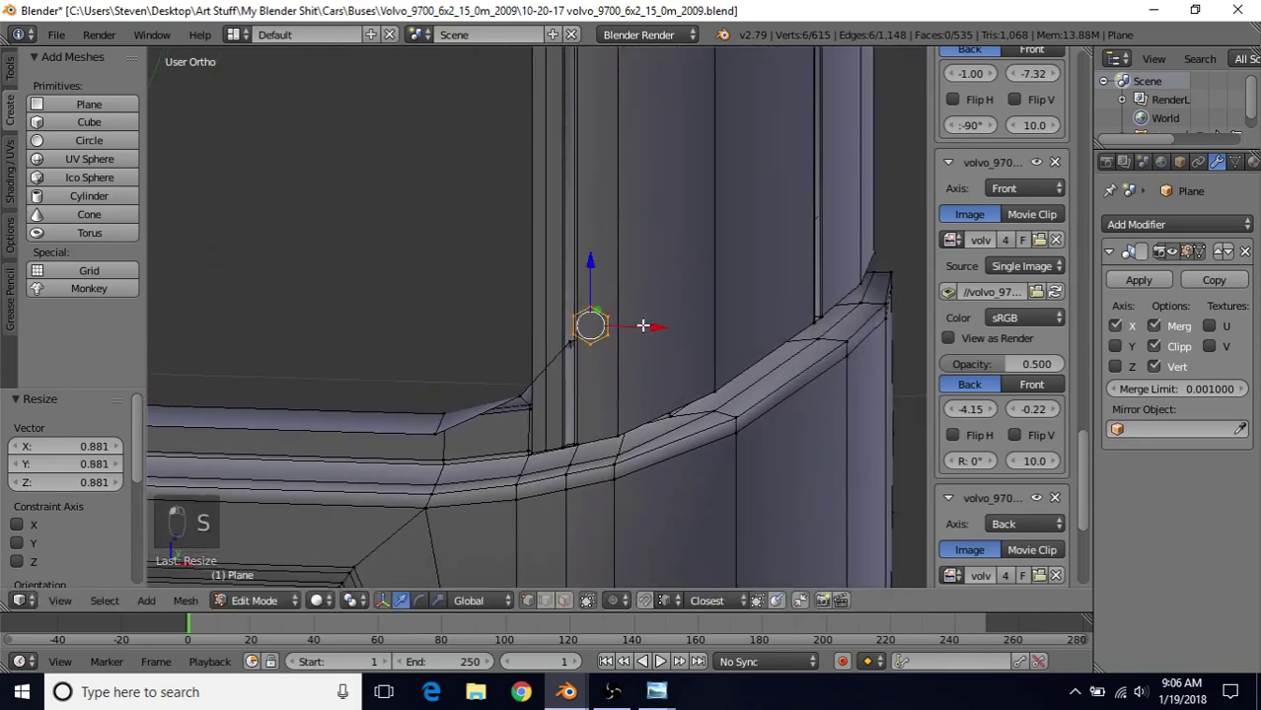
pyautogui.moveTo(643, 325); pyautogui.dragTo(641, 326)
pyautogui.press('ctrl+KP_1')
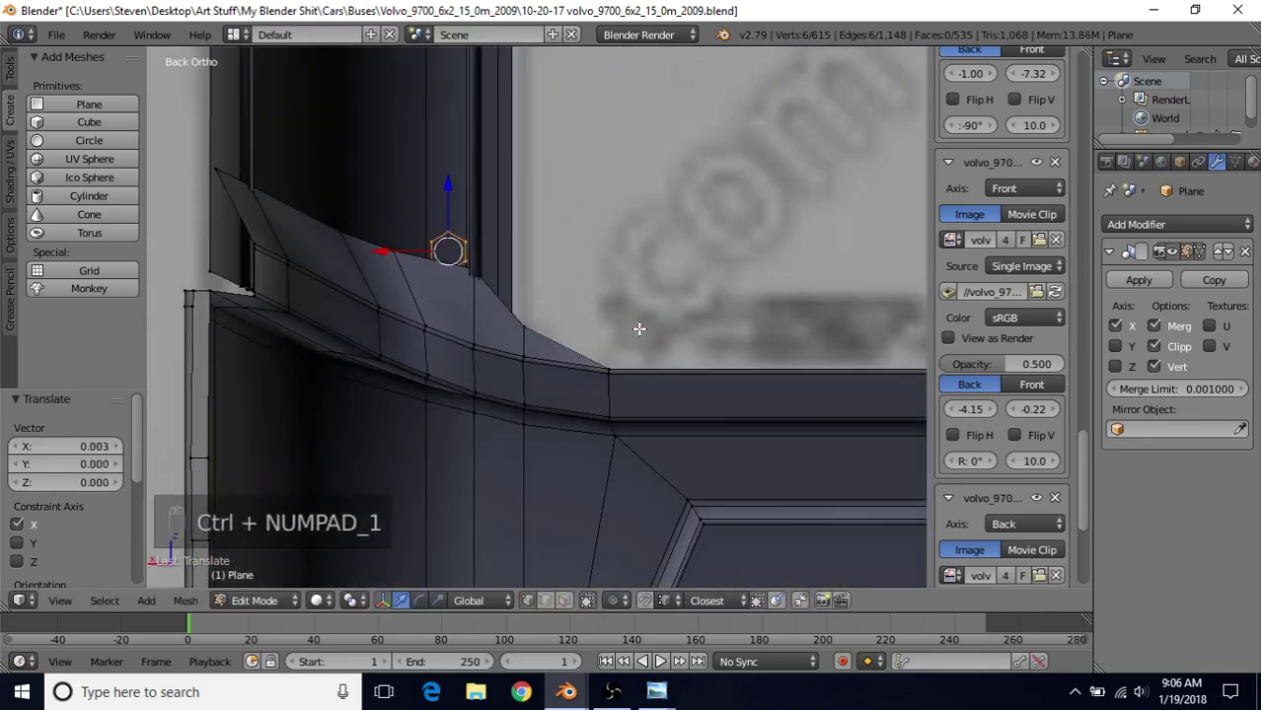
pyautogui.press('z')
pyautogui.press('z')
pyautogui.scroll(-5, 577, 373)
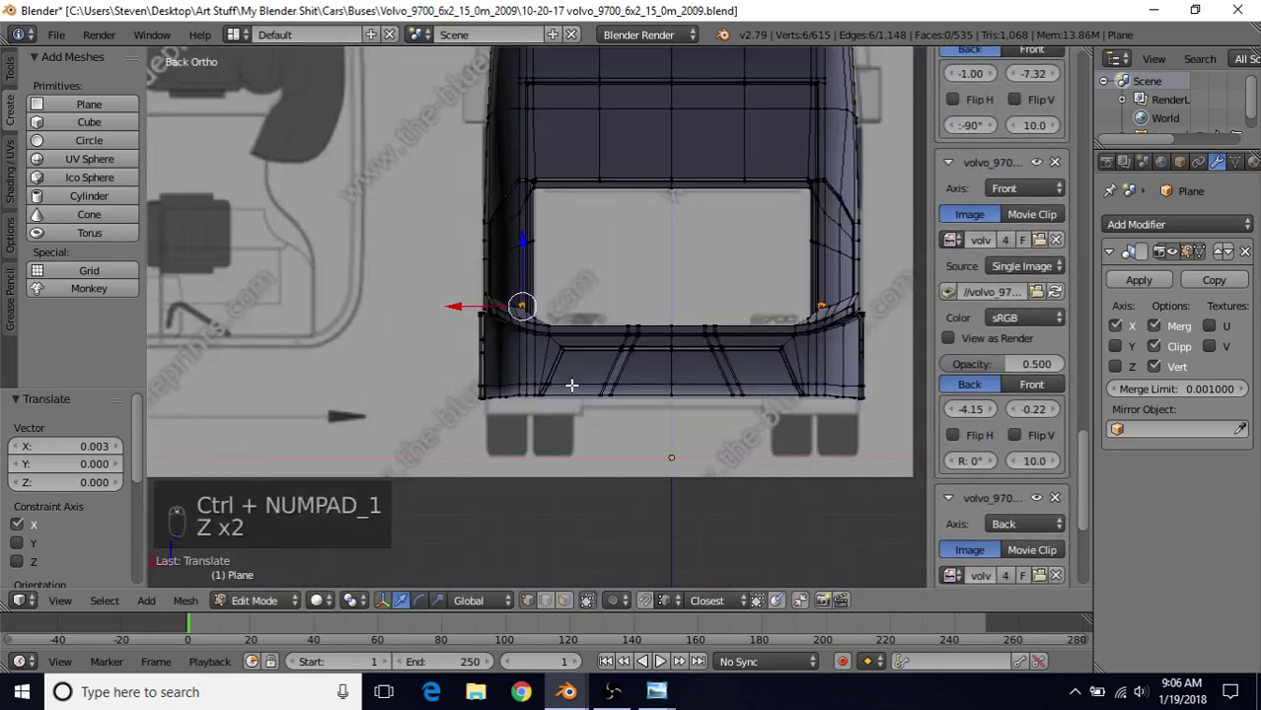
pyautogui.moveTo(572, 380); pyautogui.dragTo(586, 378, button='middle')
pyautogui.scroll(4, 844, 377)
pyautogui.scroll(4, 513, 336)
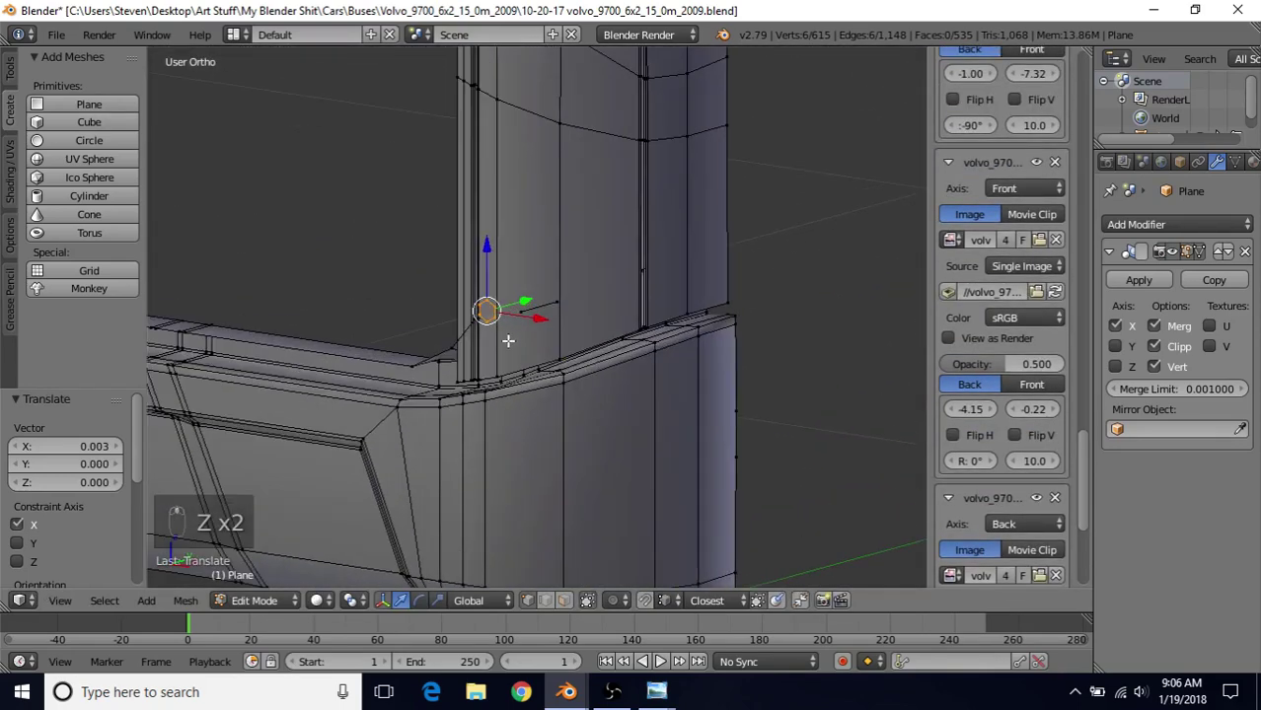
# Step: Close the hexagon by extruding its outline in place and merging it at center, then pull the center point slightly outward along Y
pyautogui.moveTo(525, 341); pyautogui.dragTo(556, 287, button='middle')
pyautogui.press('e')
pyautogui.rightClick(558, 256)
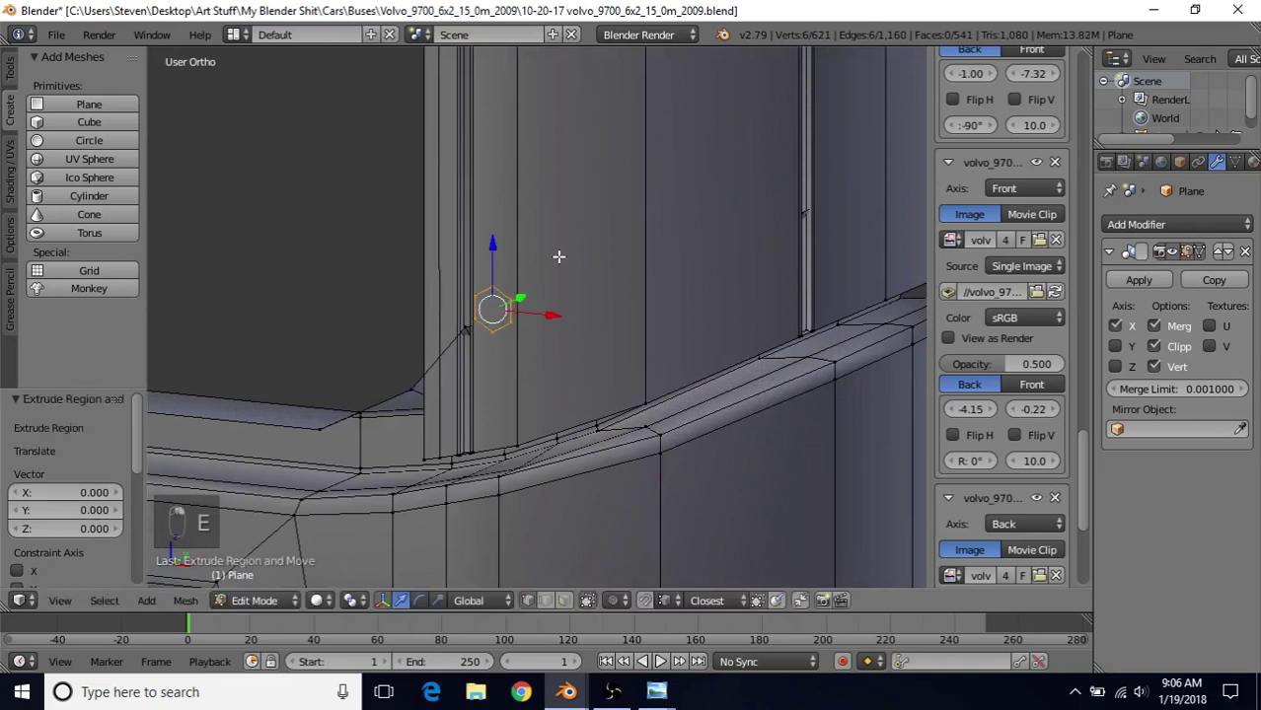
pyautogui.hotkey('alt', 'm')
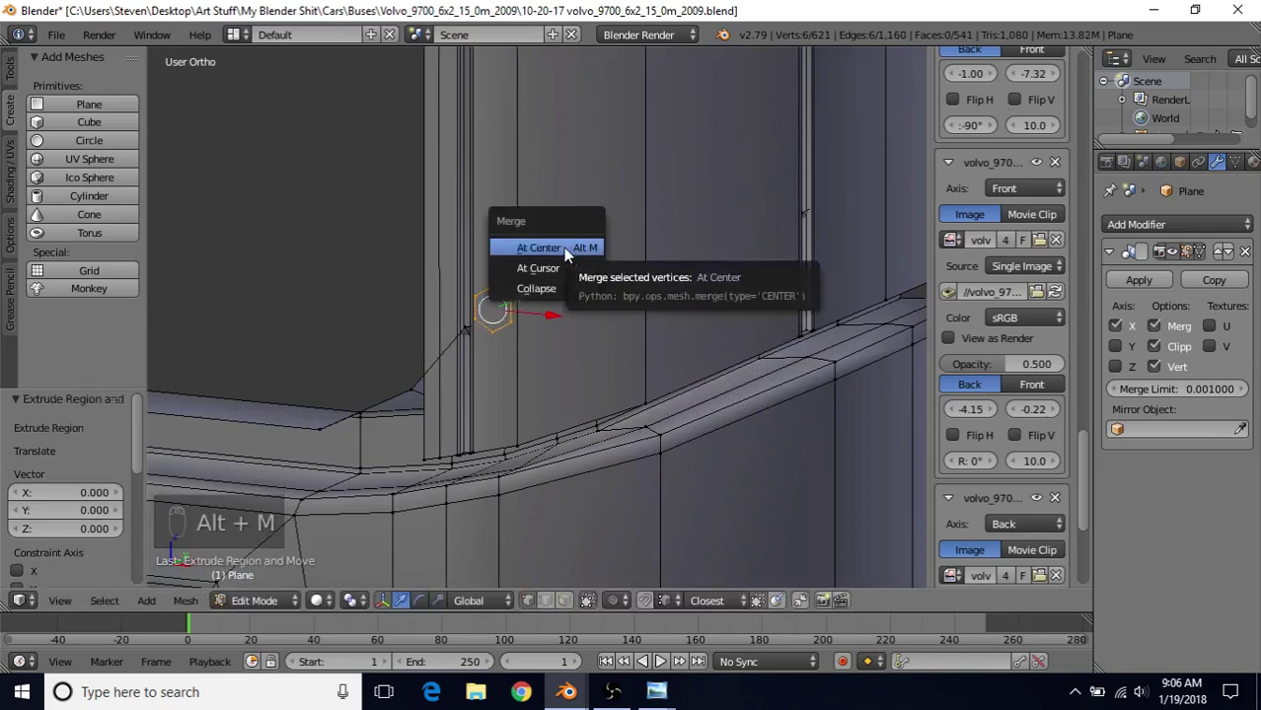
pyautogui.click(563, 248)
pyautogui.moveTo(542, 300); pyautogui.dragTo(442, 352, button='middle')
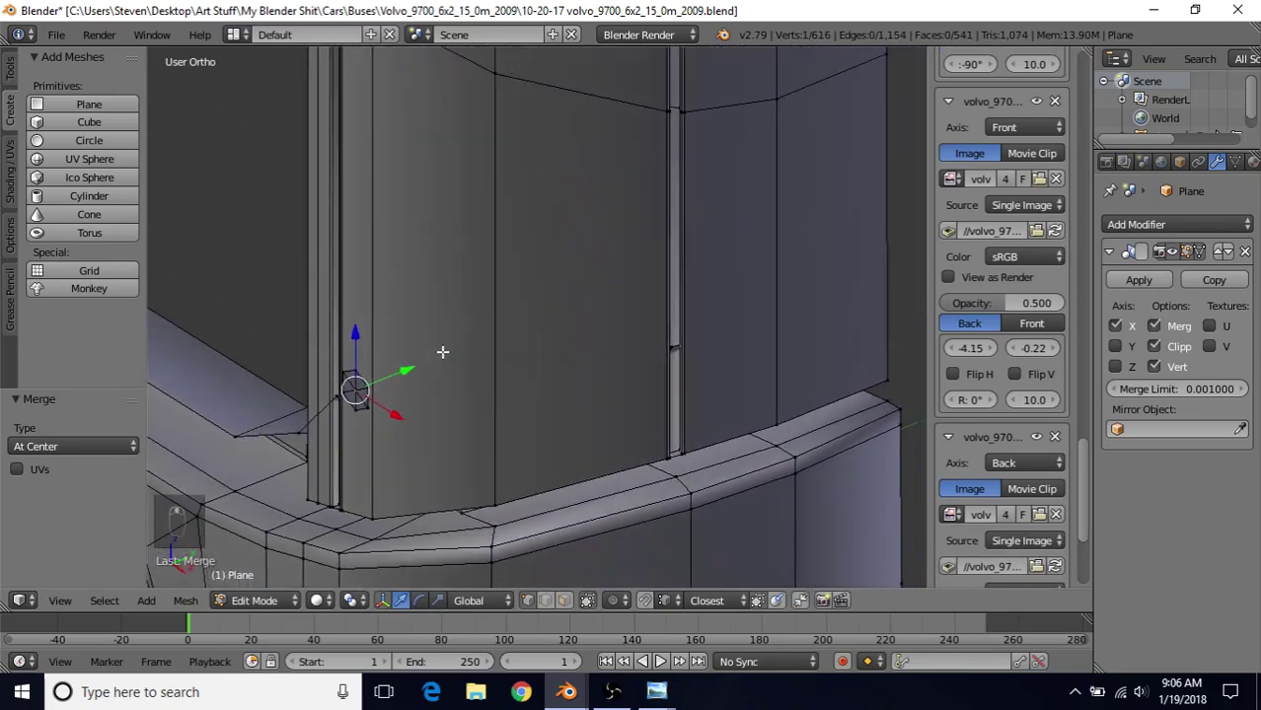
pyautogui.moveTo(405, 371); pyautogui.dragTo(395, 373)
# Step: Select all geometry linked to the hexagon's center and recalculate its normals
pyautogui.click(104, 600)
pyautogui.click(191, 277)
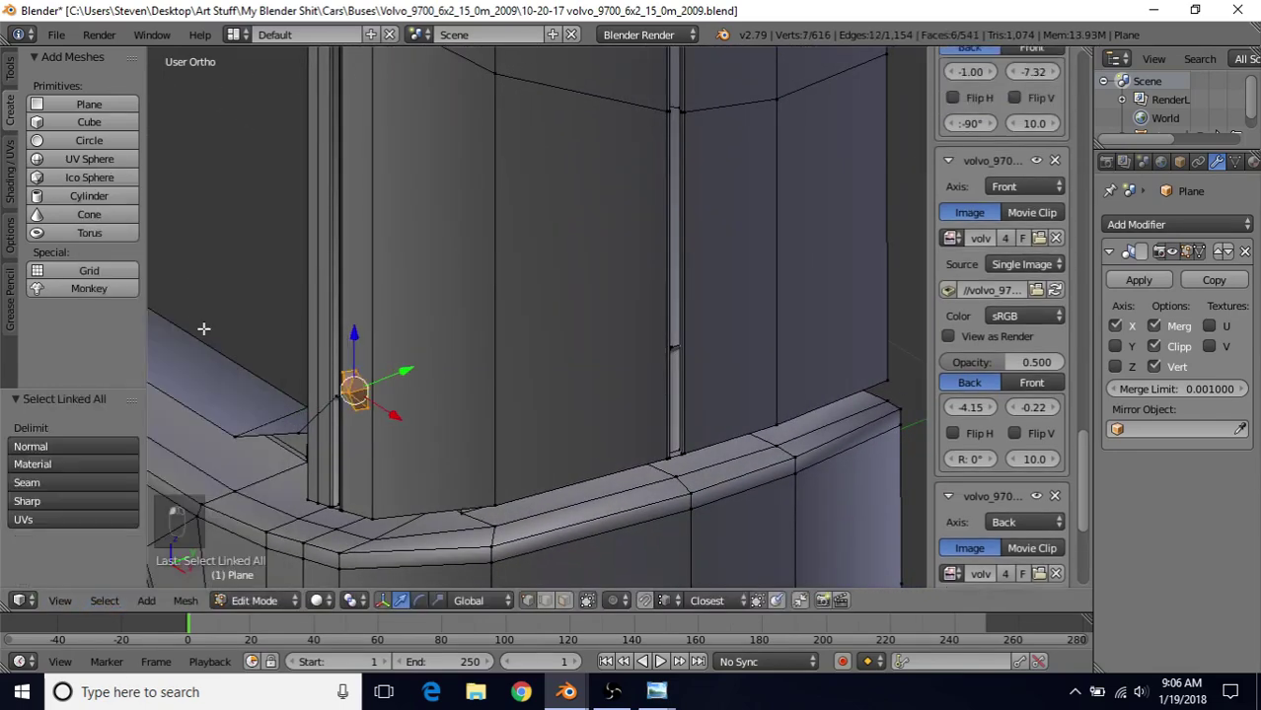
pyautogui.hotkey('ctrl', 'n')
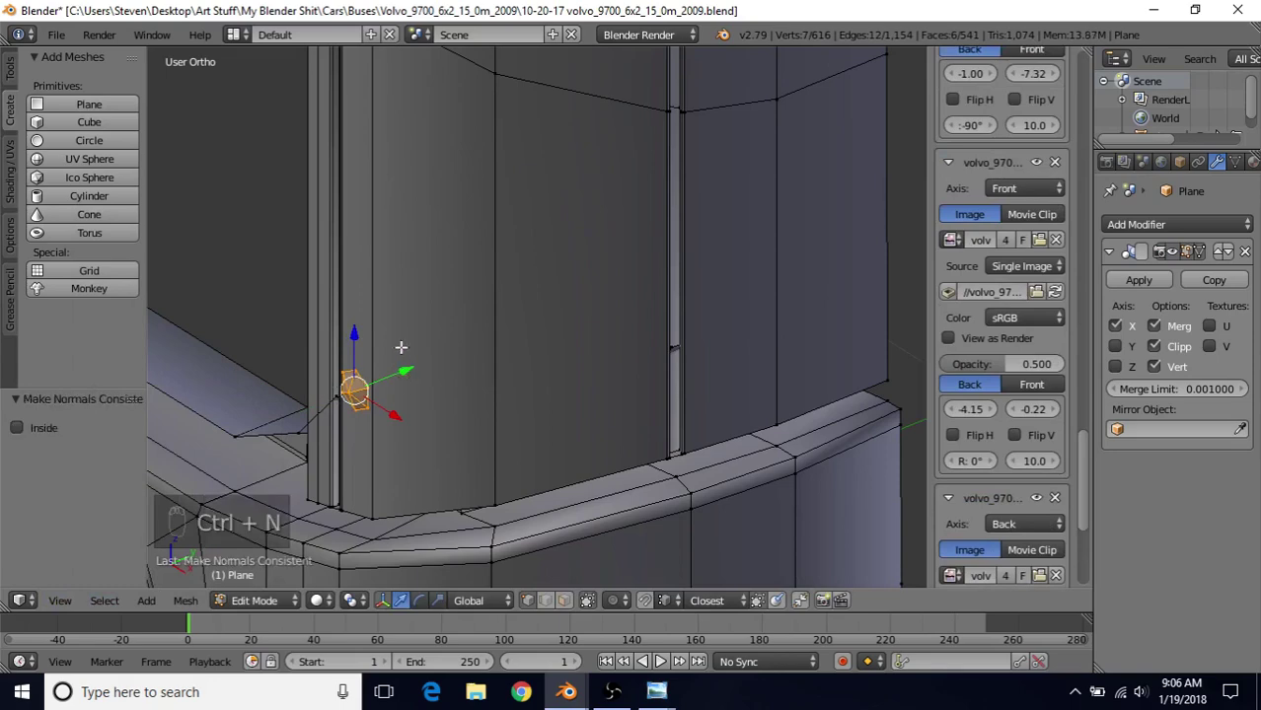
# Step: Apply smooth shading to the bus body in Object Mode and inspect the hexagonal detail beside the seam
pyautogui.press('Tab')
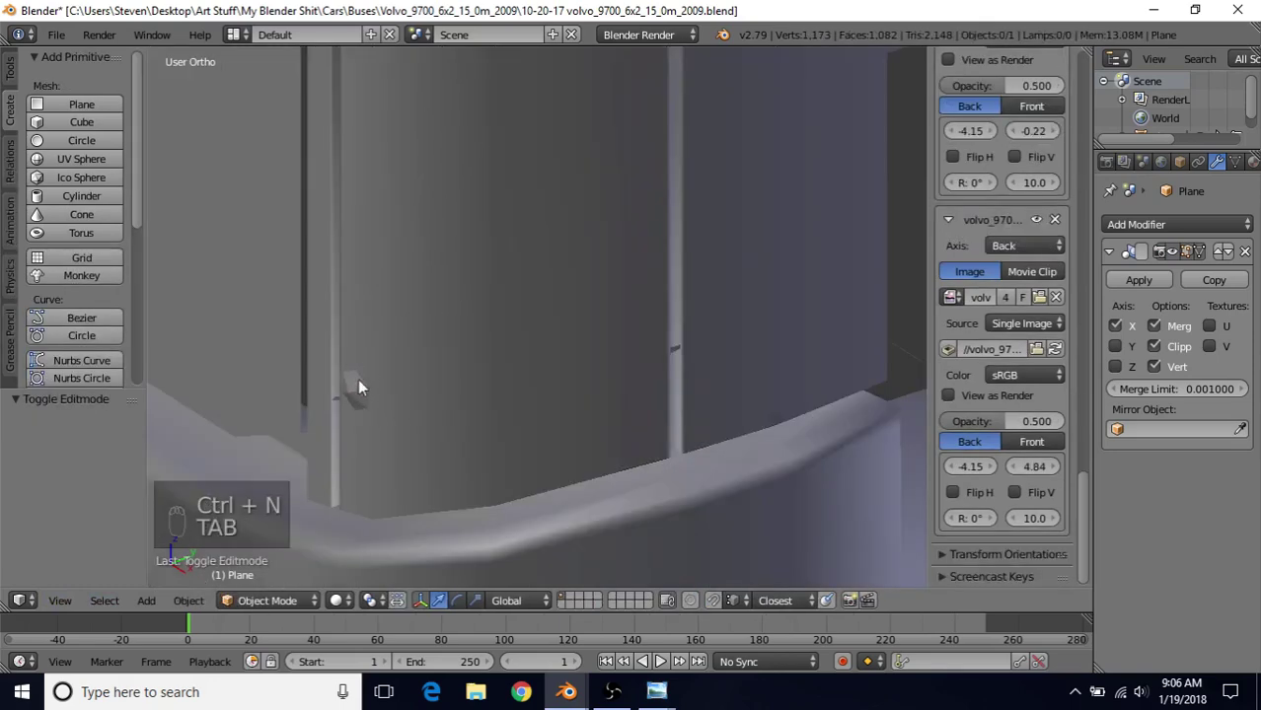
pyautogui.moveTo(377, 372); pyautogui.dragTo(416, 357, button='middle')
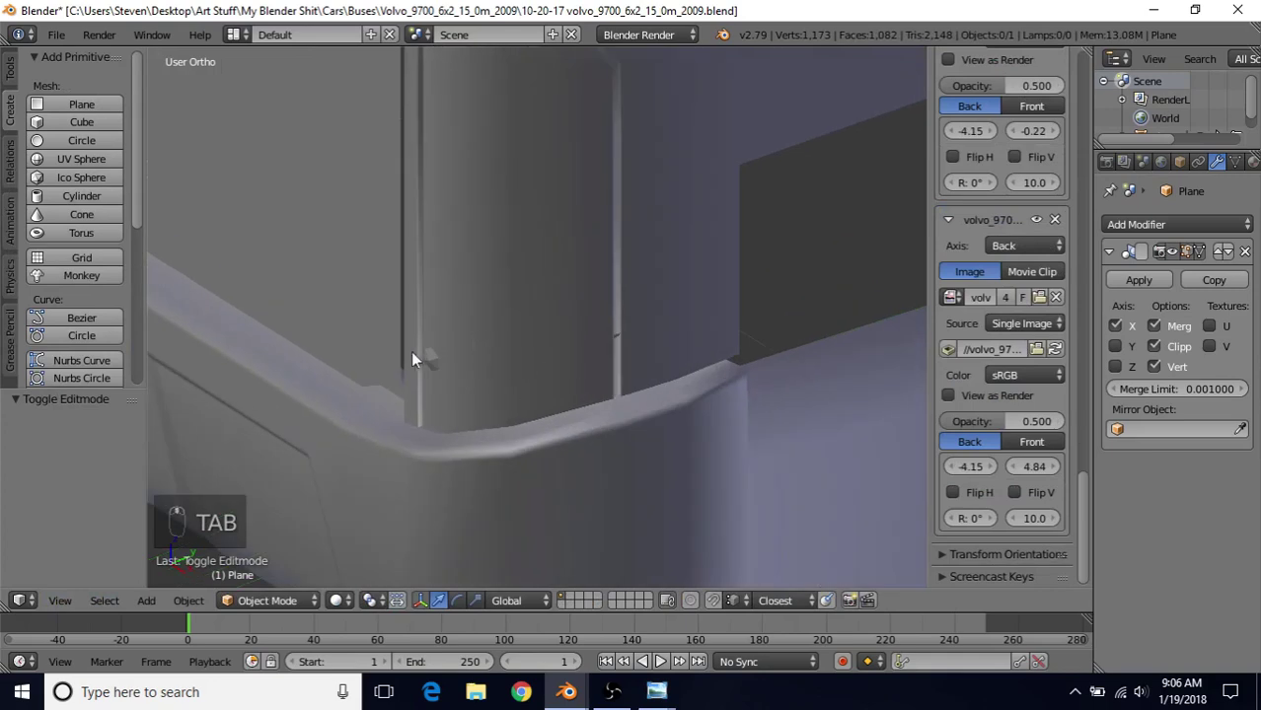
pyautogui.rightClick(474, 288)
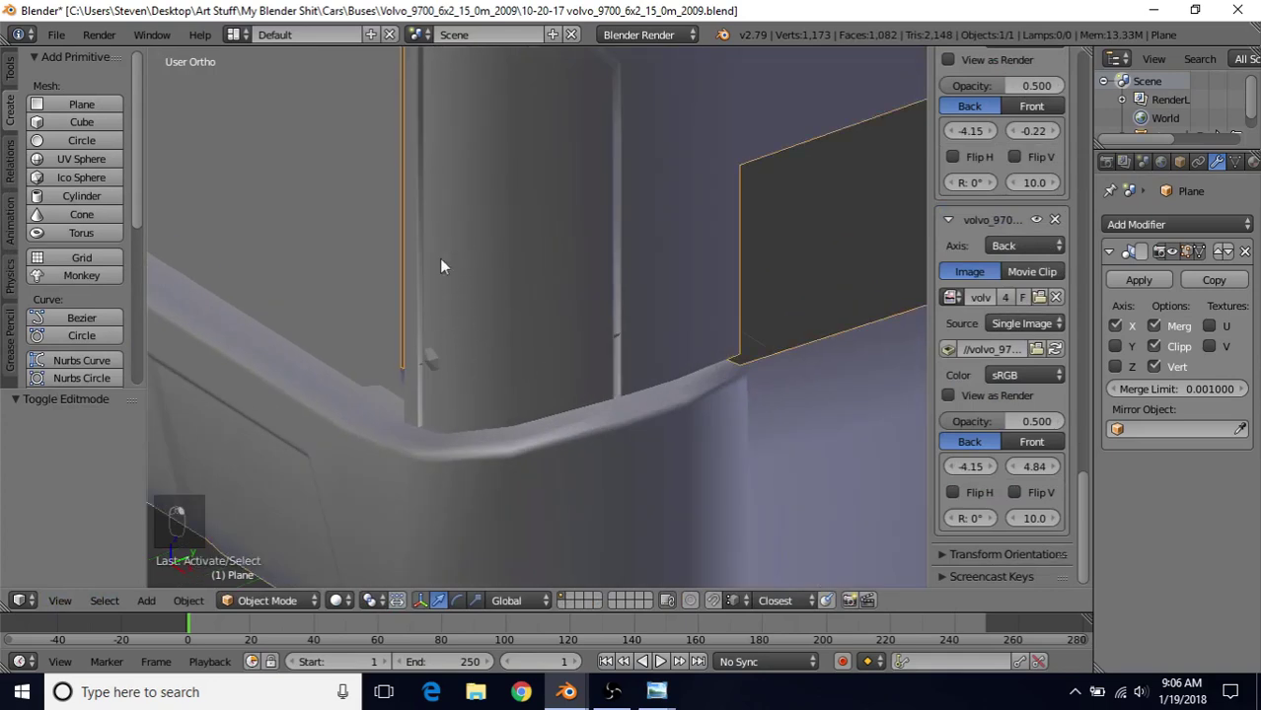
pyautogui.click(10, 71)
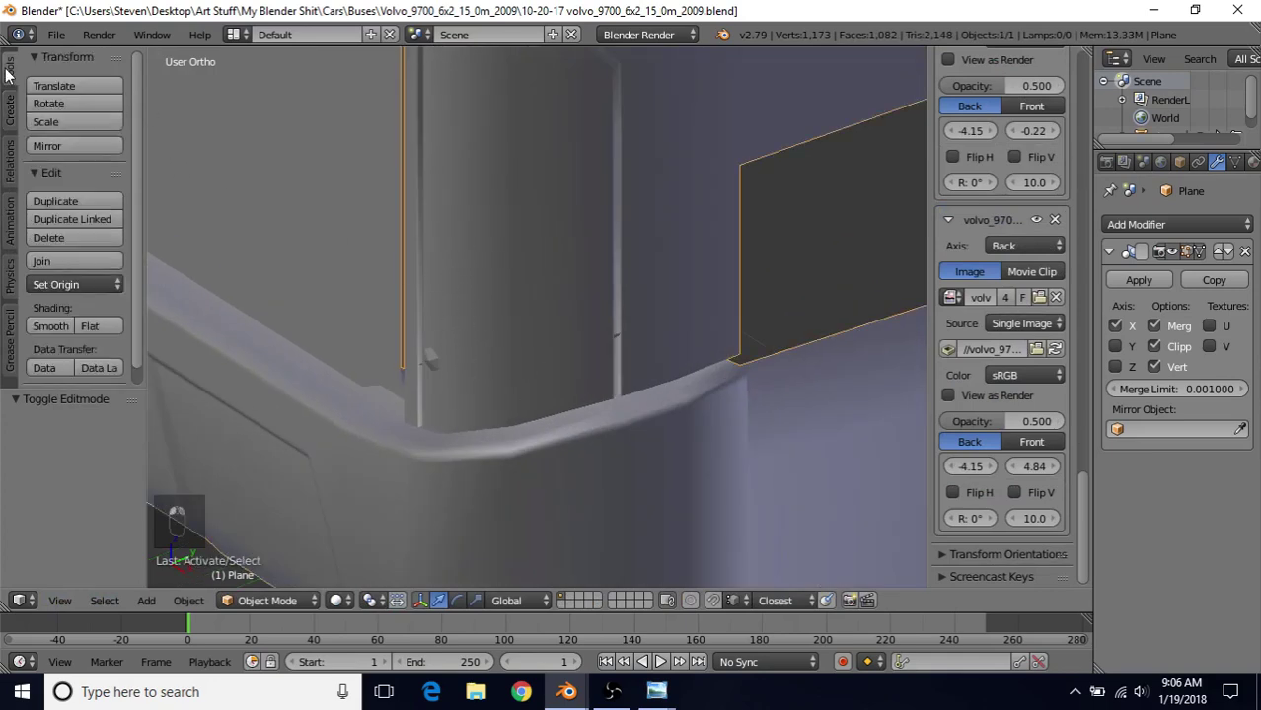
pyautogui.click(50, 326)
pyautogui.moveTo(413, 357); pyautogui.dragTo(556, 332, button='middle')
pyautogui.scroll(-6, 479, 323)
pyautogui.scroll(-3, 578, 322)
pyautogui.scroll(5, 558, 313)
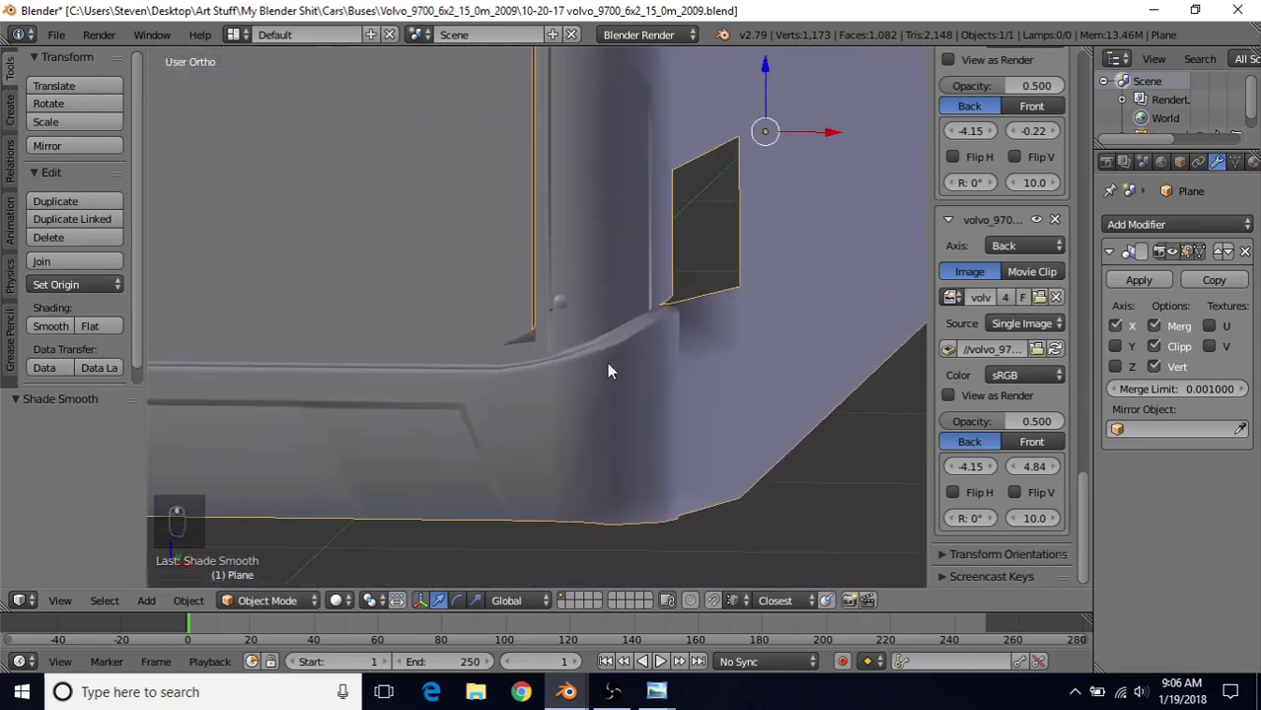
# Step: Return to Edit Mode and check the upper round holes around the tail light in the green design back photo
pyautogui.press('Tab')
pyautogui.scroll(1, 613, 258)
pyautogui.scroll(-2, 622, 326)
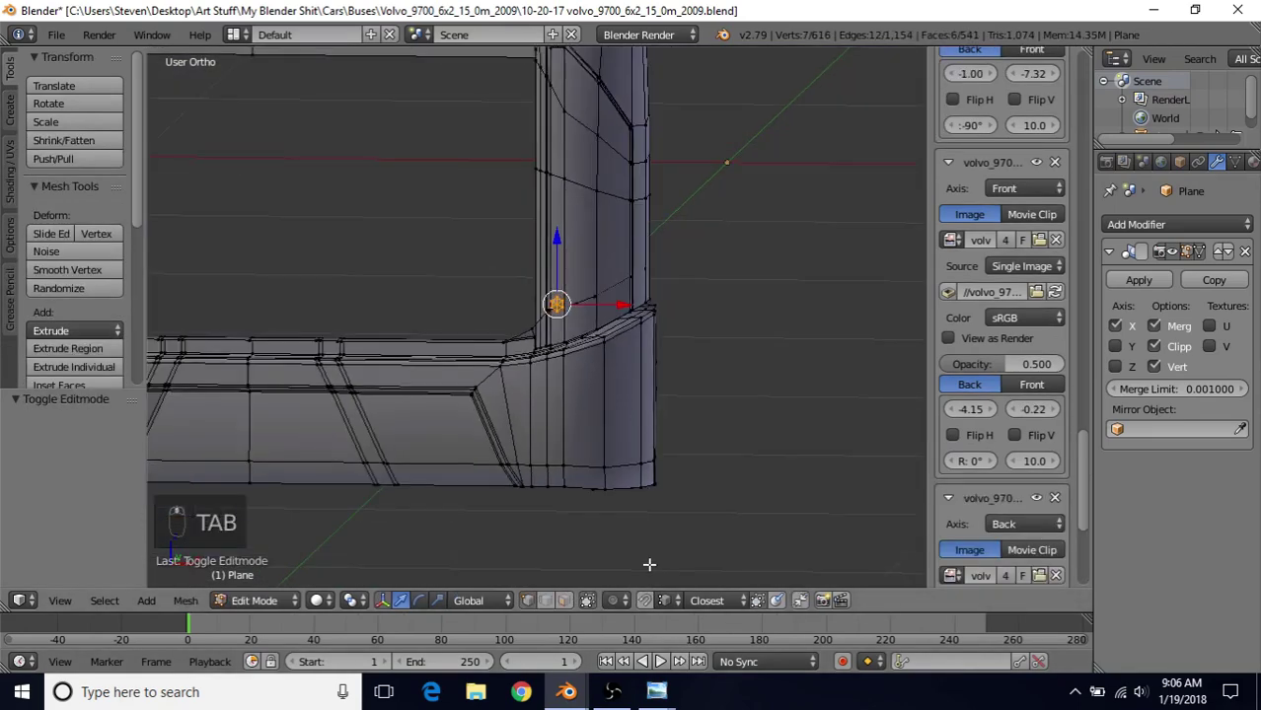
pyautogui.moveTo(657, 691)
pyautogui.click(563, 619)
pyautogui.scroll(3, 619, 244)
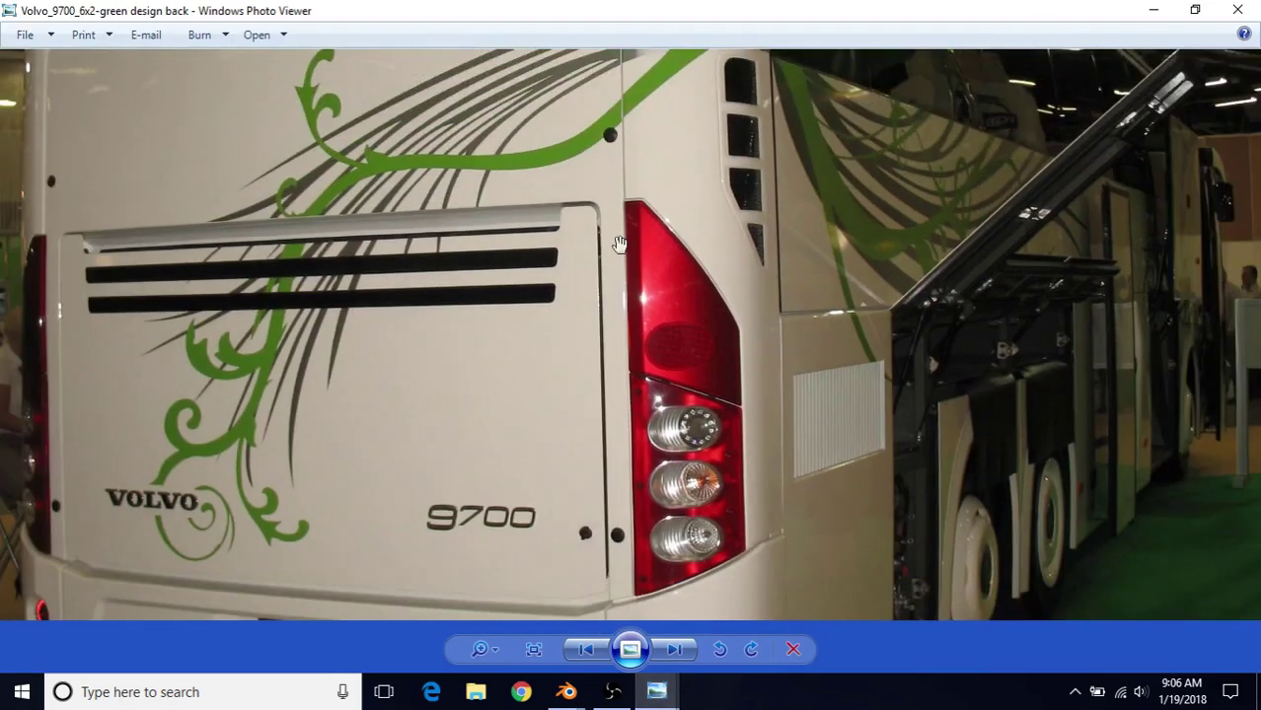
pyautogui.moveTo(679, 329); pyautogui.dragTo(632, 393)
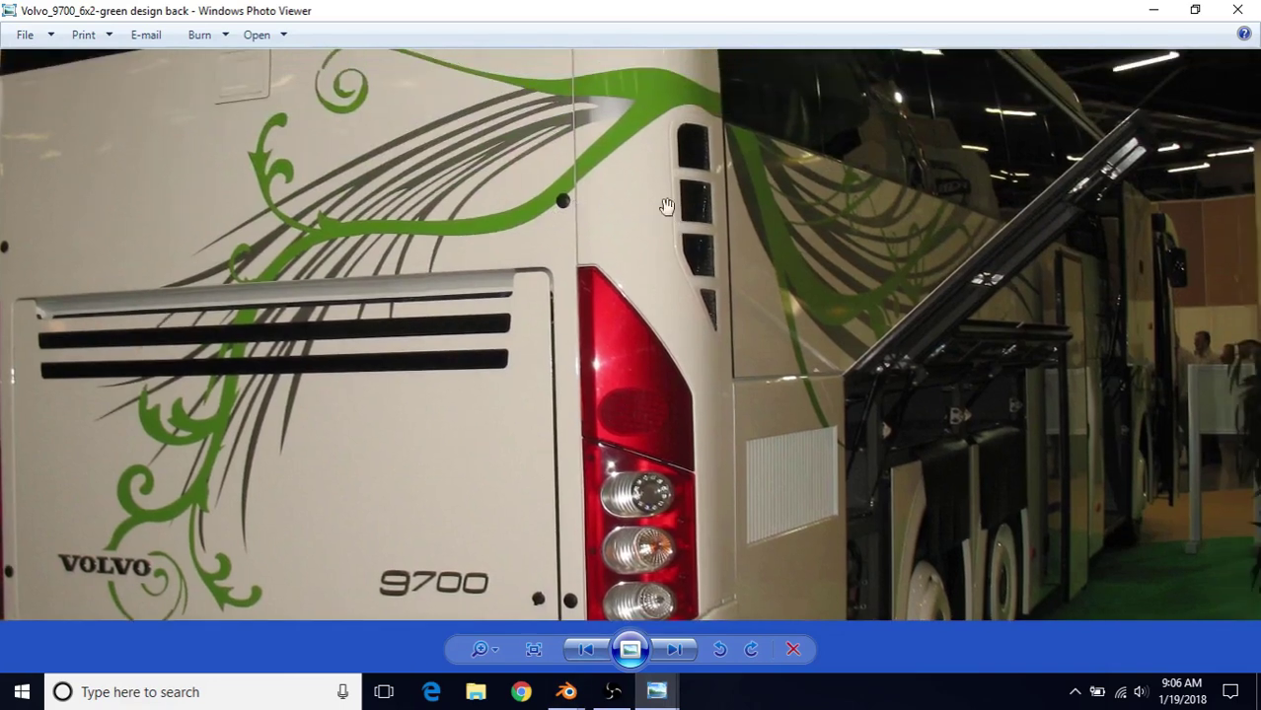
pyautogui.moveTo(570, 688)
pyautogui.click(583, 558)
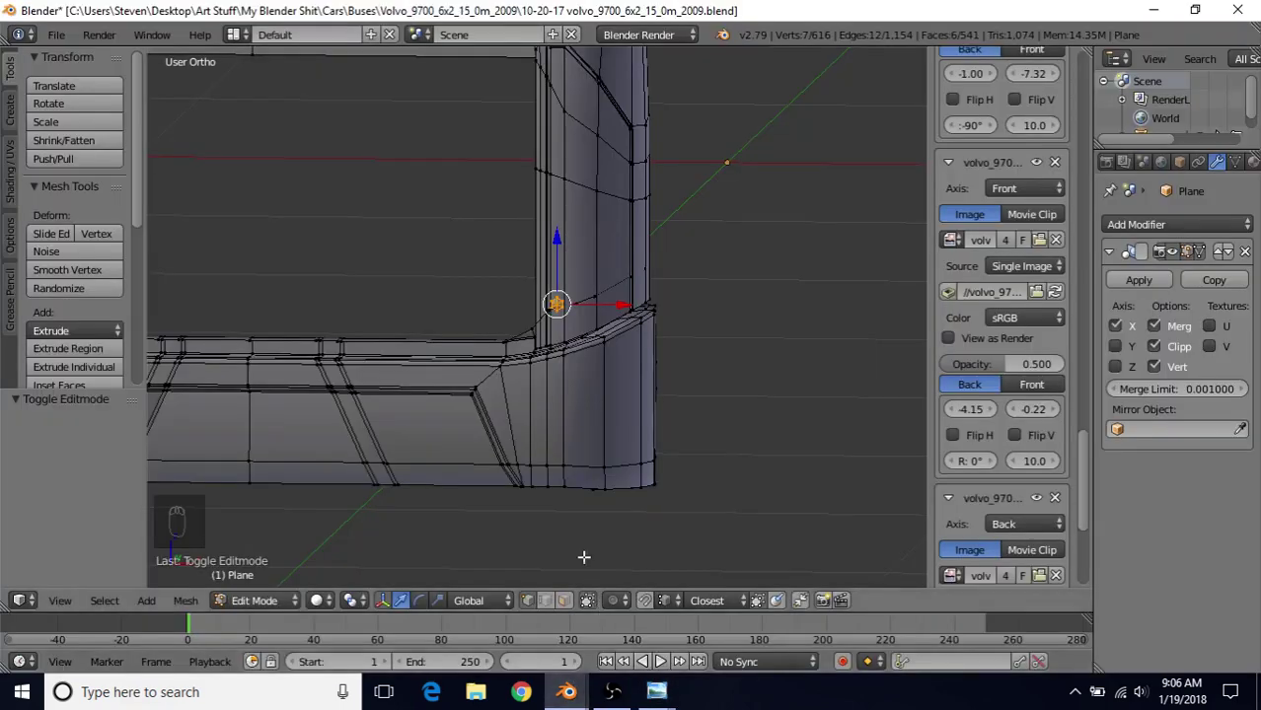
# Step: Duplicate the hexagonal detail and raise the copy about 0.538 along Z above the tail light
pyautogui.hotkey('shift', 'd')
pyautogui.rightClick(565, 237)
pyautogui.scroll(-3, 562, 261)
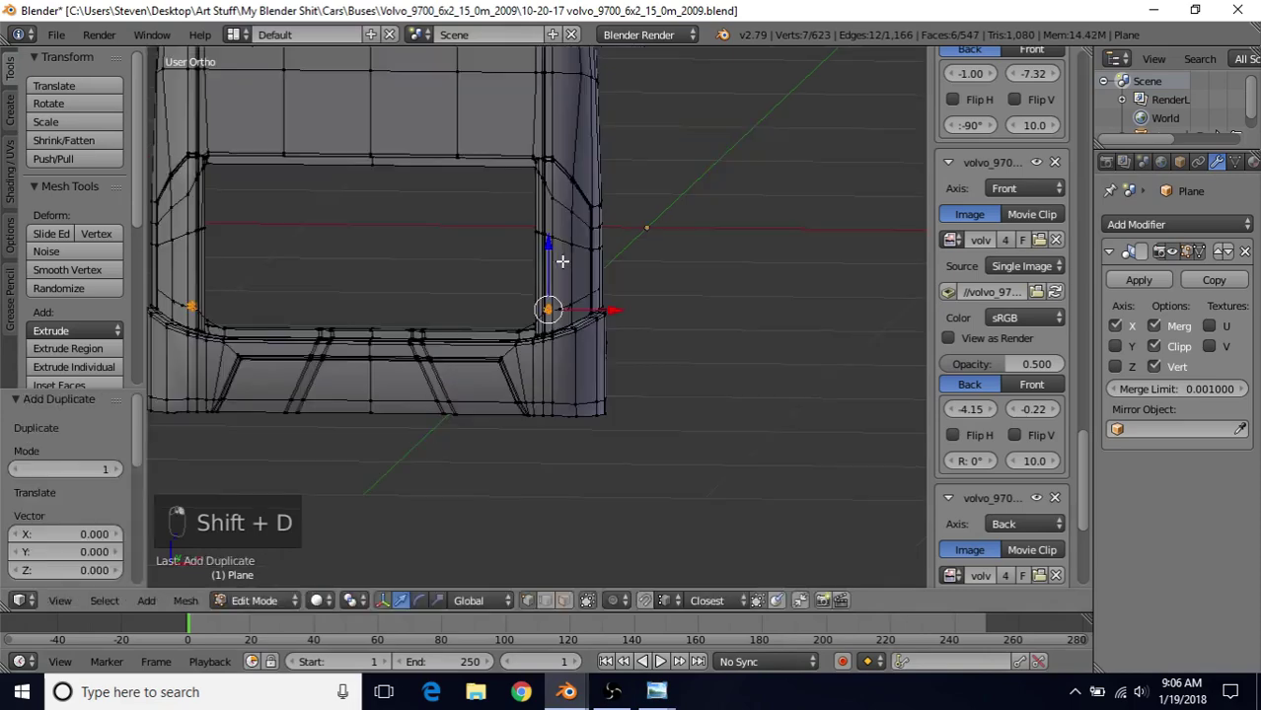
pyautogui.press('g')
pyautogui.press('z')
pyautogui.click(552, 123)
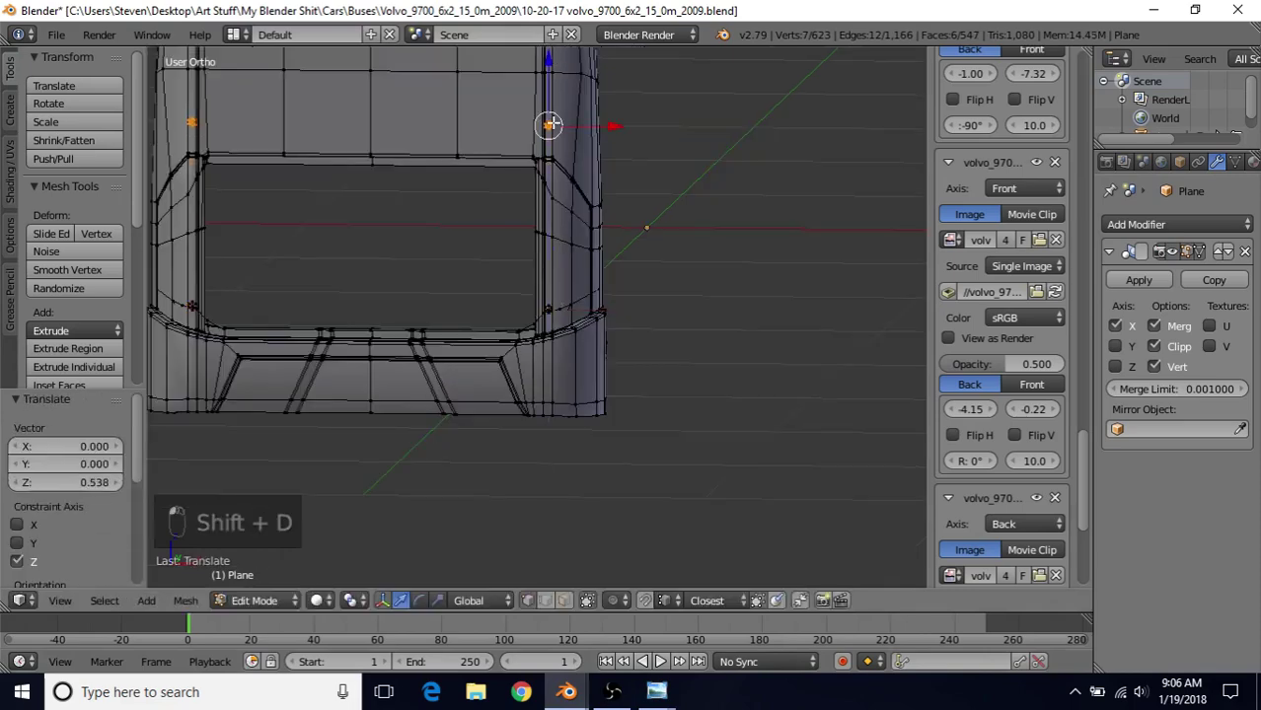
# Step: Lower the upper hexagonal detail about 0.017 along Z in the right wireframe view
pyautogui.press('KP_3')
pyautogui.press('z')
pyautogui.keyDown('shift'); pyautogui.moveTo(540, 181); pyautogui.dragTo(536, 344, button='middle'); pyautogui.keyUp('shift')
pyautogui.scroll(5, 535, 343)
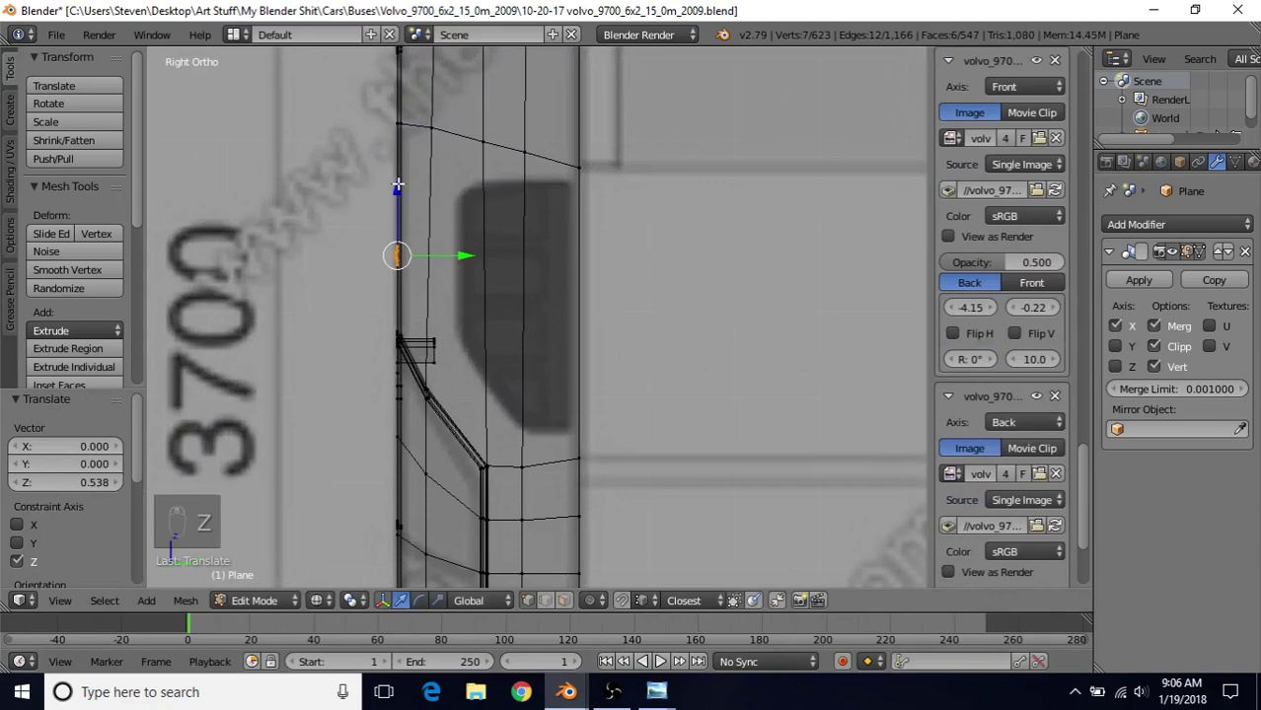
pyautogui.moveTo(396, 188); pyautogui.dragTo(396, 205)
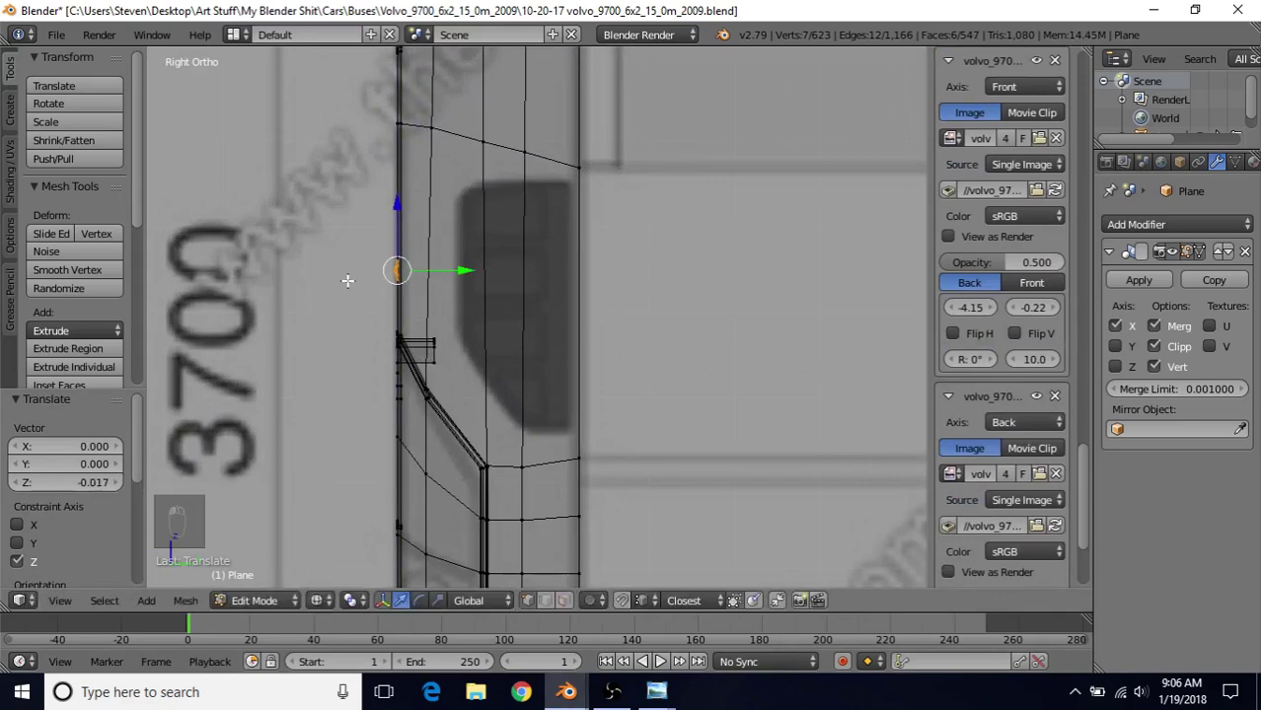
# Step: Return to solid shading in Object Mode and examine both hexagonal details on the bus's rear
pyautogui.scroll(-5, 523, 306)
pyautogui.press('z')
pyautogui.press('Tab')
pyautogui.moveTo(521, 360); pyautogui.dragTo(687, 416, button='middle')
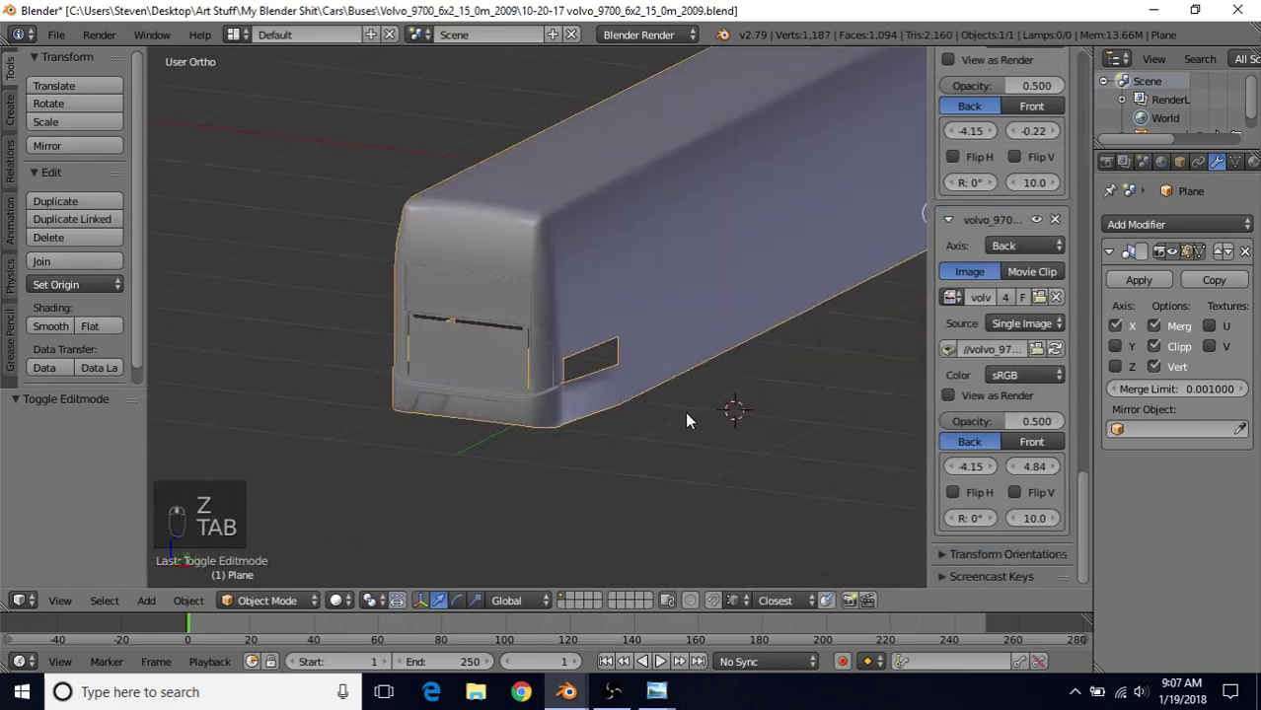
pyautogui.scroll(4, 685, 412)
pyautogui.scroll(3, 539, 328)
pyautogui.scroll(-4, 542, 355)
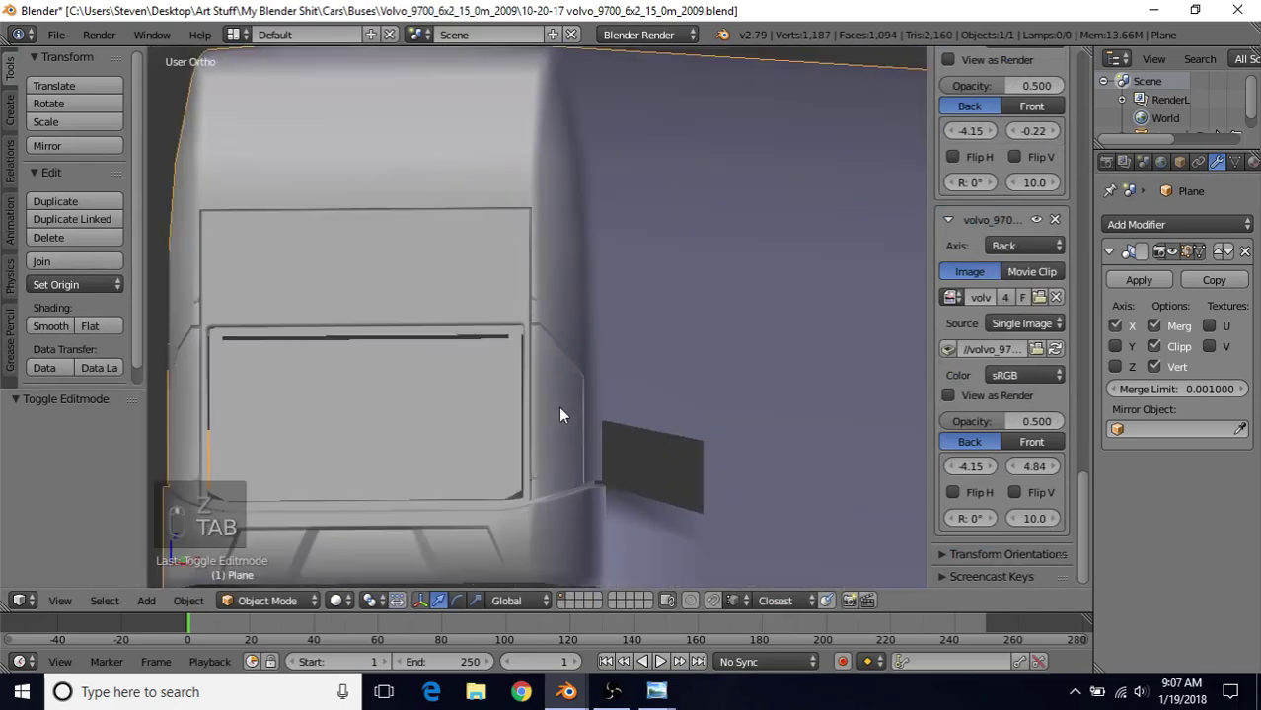
pyautogui.rightClick(560, 405)
pyautogui.scroll(5, 592, 415)
pyautogui.scroll(2, 550, 326)
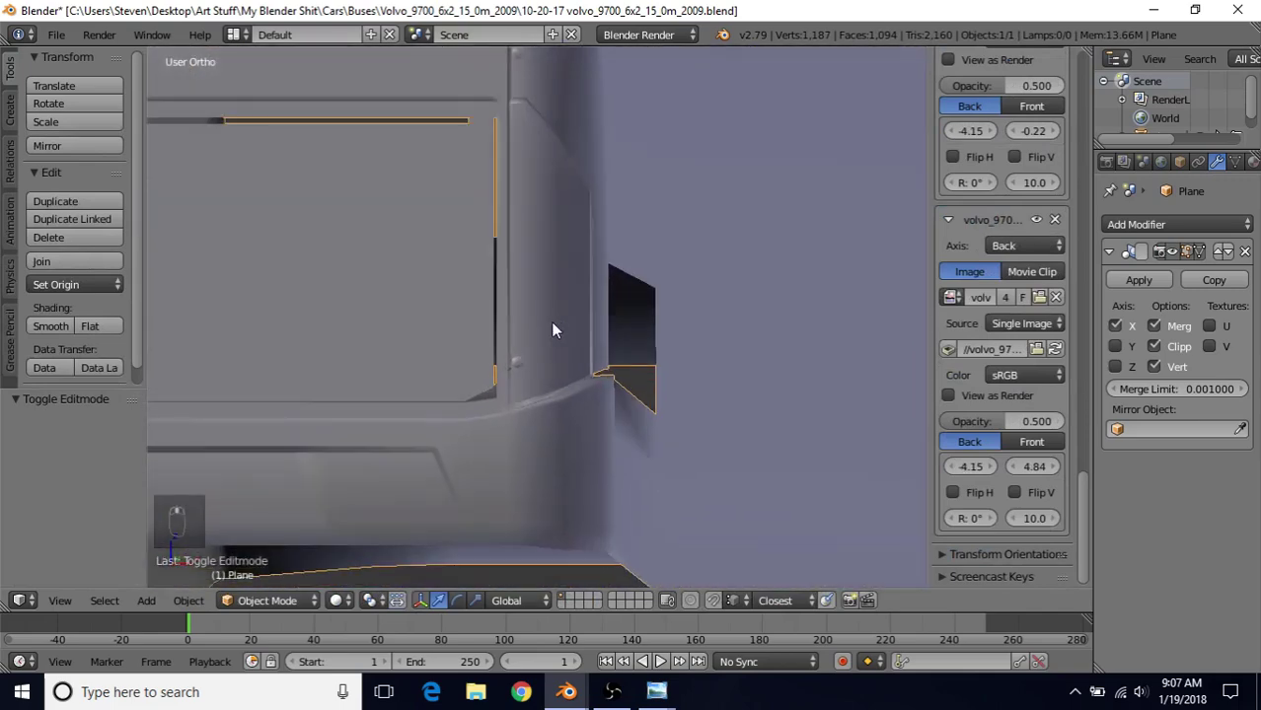
# Step: Select the entire lower hexagonal detail, duplicate it and shift the copy about -0.075 along X onto the rear panel
pyautogui.press('Tab')
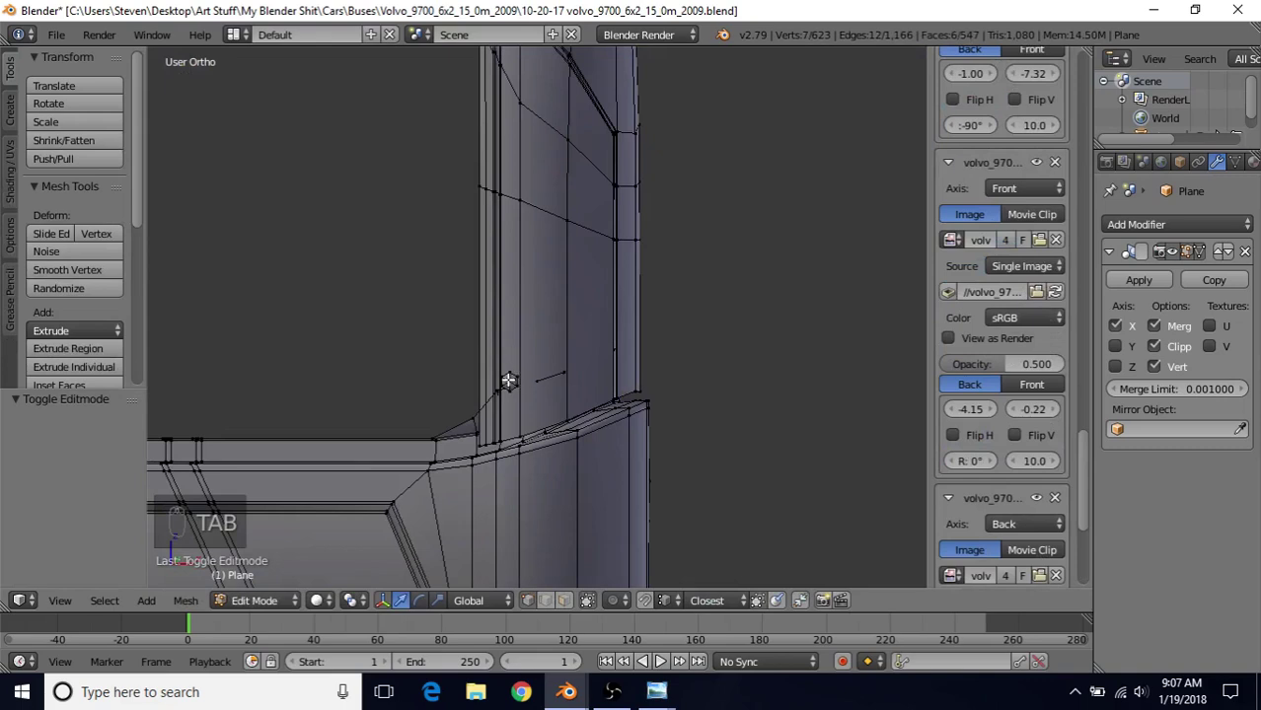
pyautogui.rightClick(508, 380)
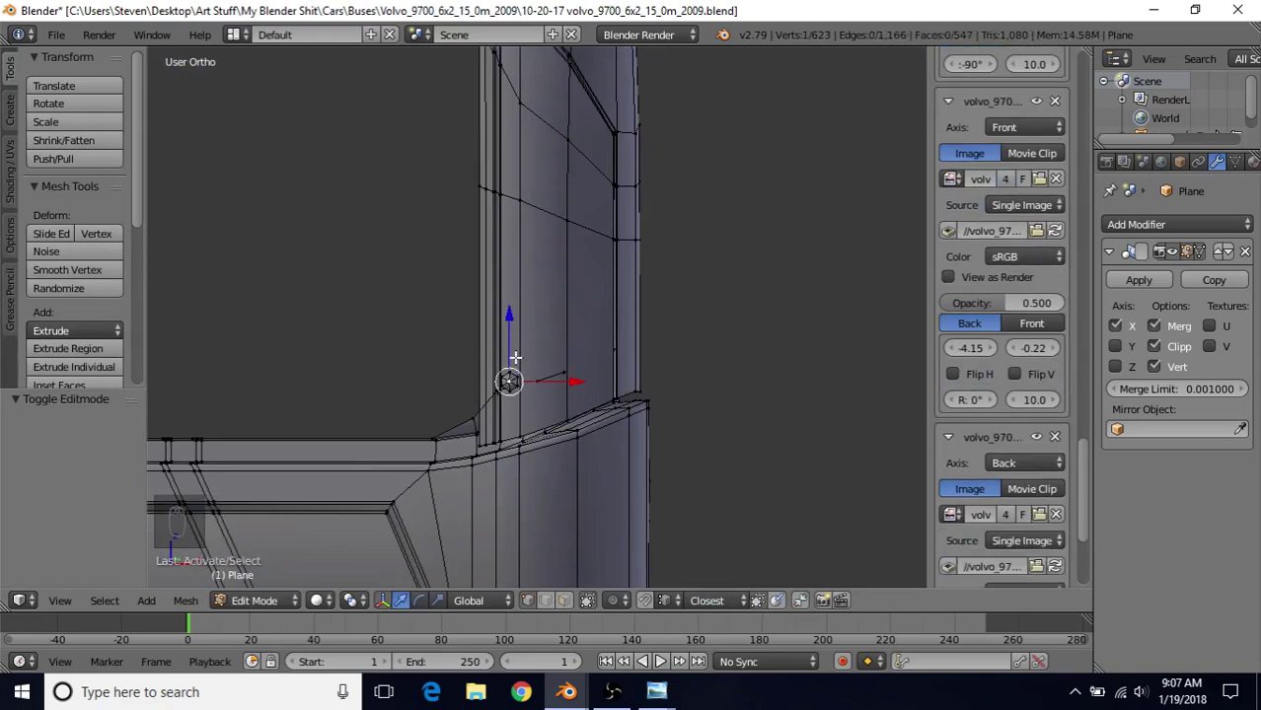
pyautogui.hotkey('ctrl', 'l')
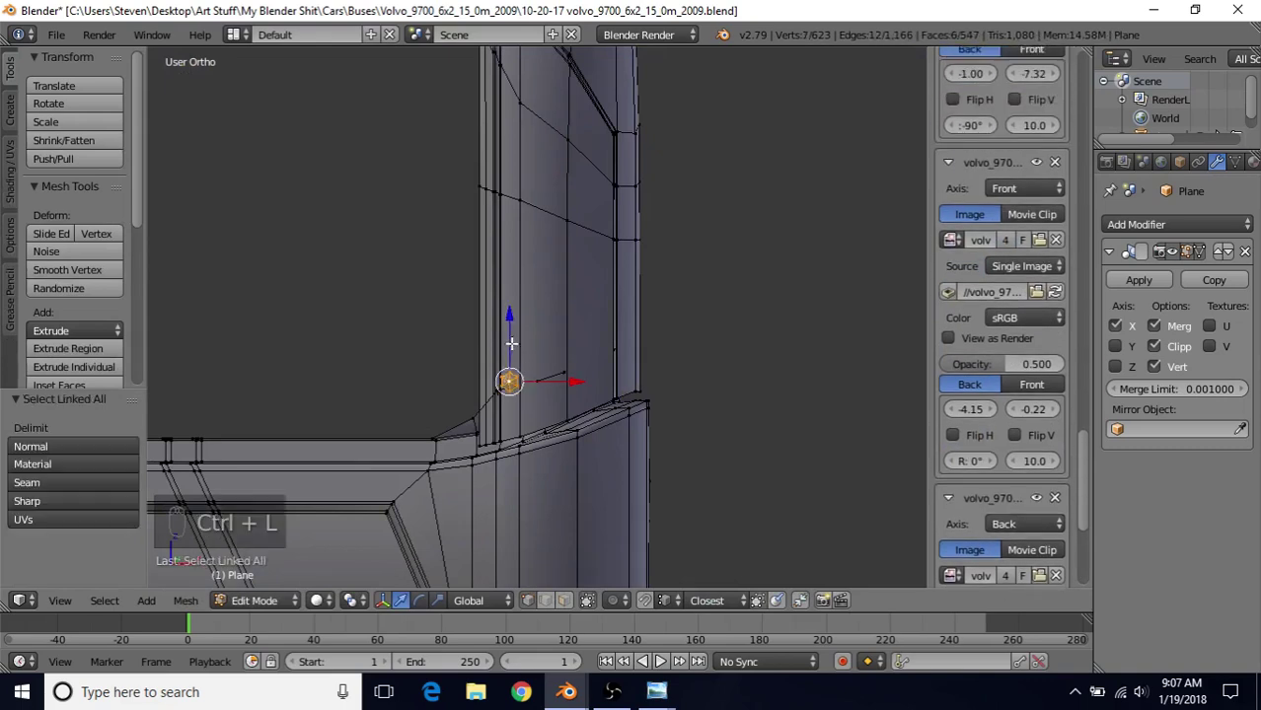
pyautogui.hotkey('shift', 'd')
pyautogui.rightClick(528, 284)
pyautogui.moveTo(573, 381); pyautogui.dragTo(509, 378)
# Step: Examine the pair of round holes on either side of the rear panel seam in the green design back photo
pyautogui.moveTo(652, 644)
pyautogui.click(612, 617)
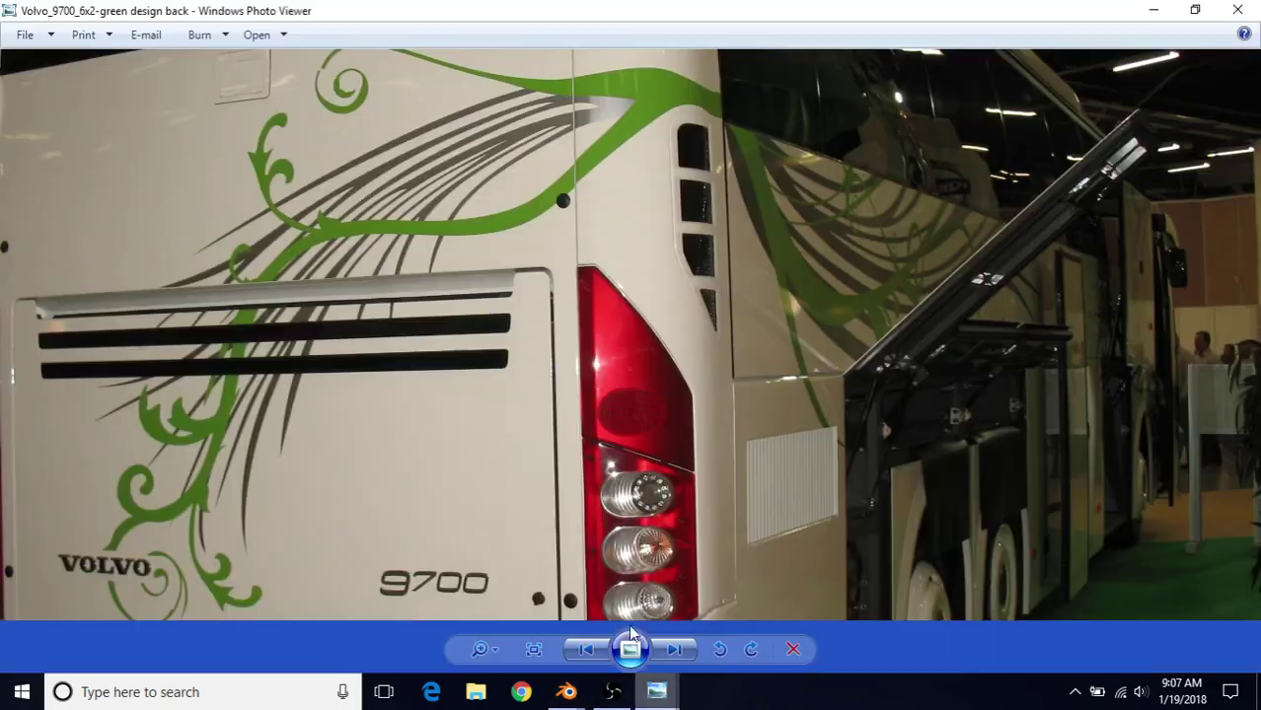
pyautogui.scroll(5, 625, 483)
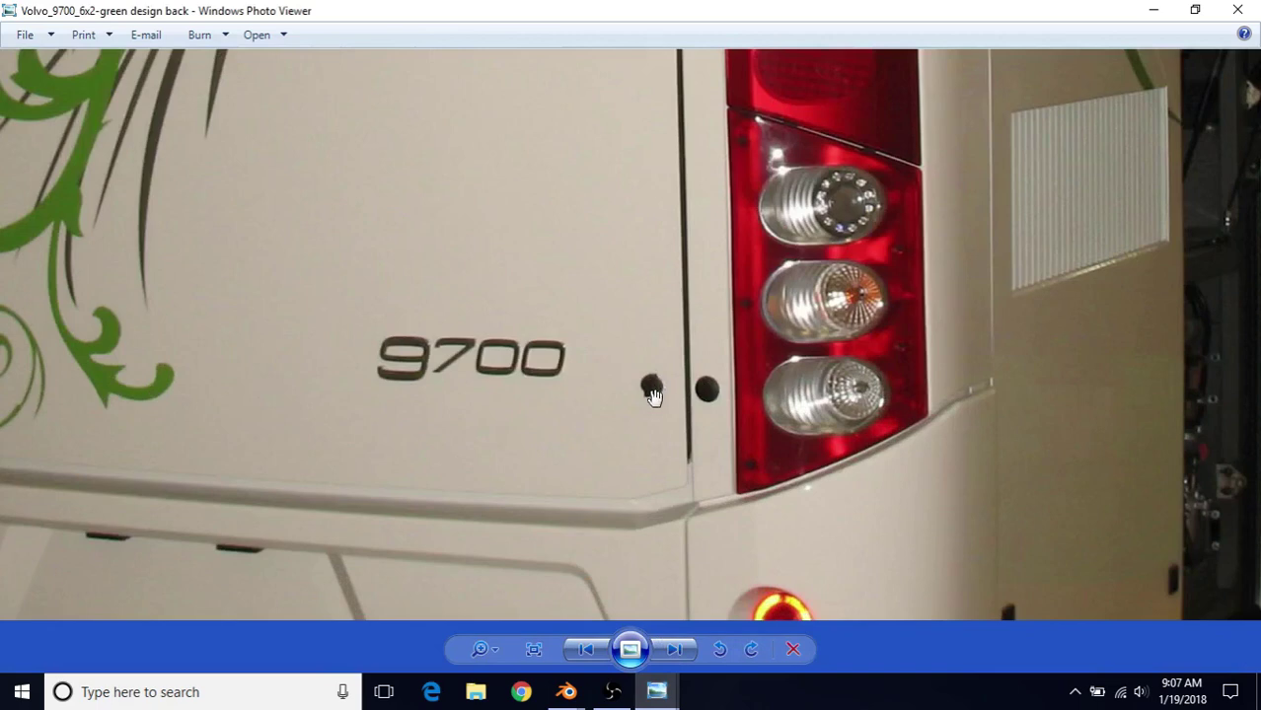
pyautogui.scroll(-2, 543, 514)
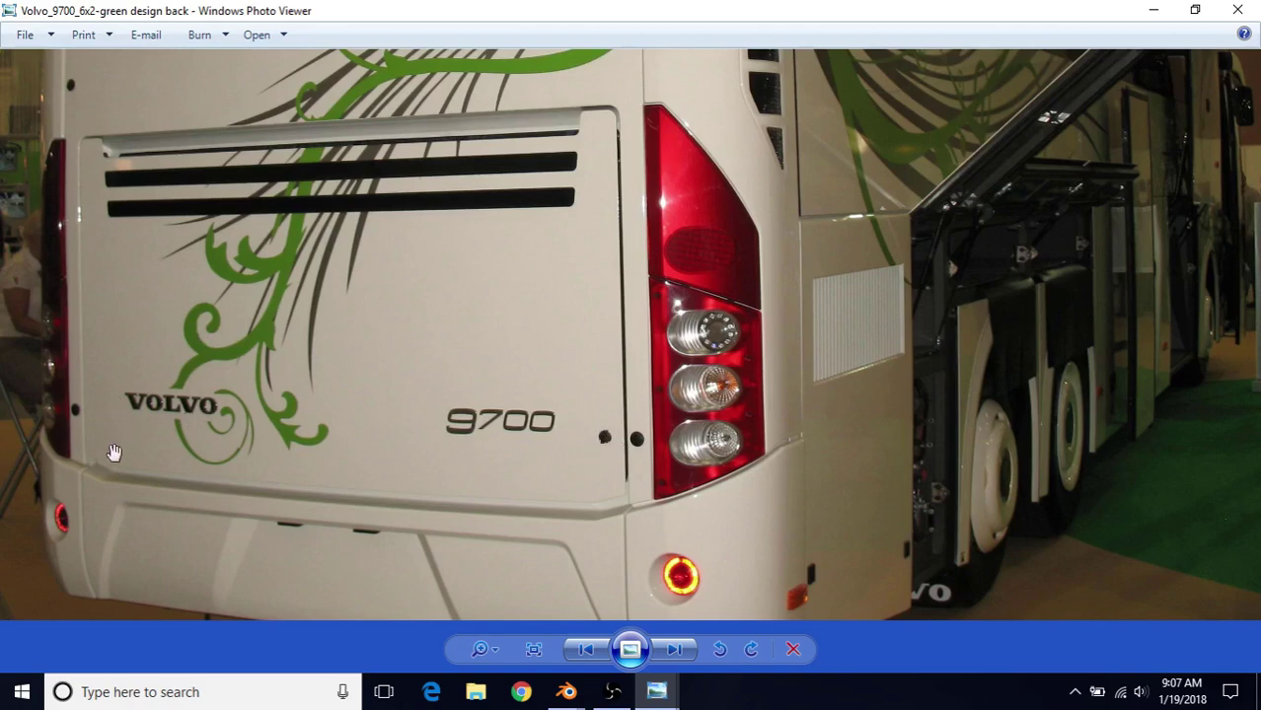
pyautogui.click(566, 692)
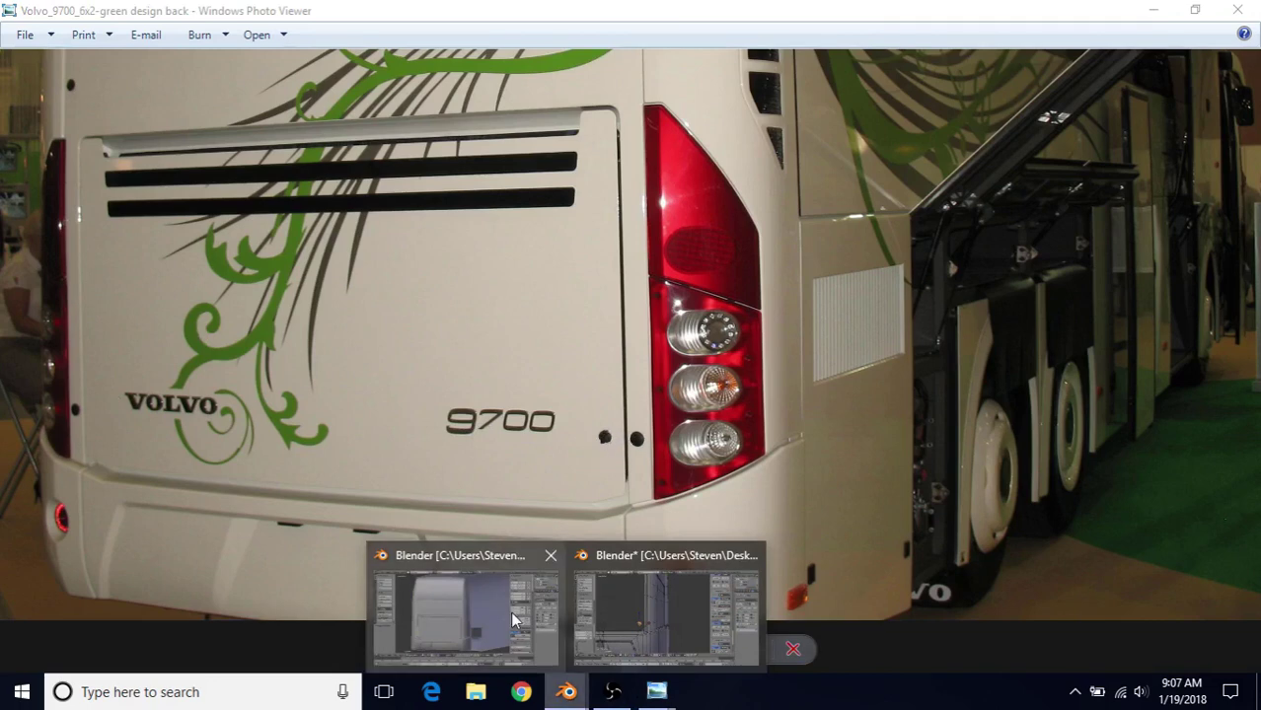
pyautogui.click(639, 618)
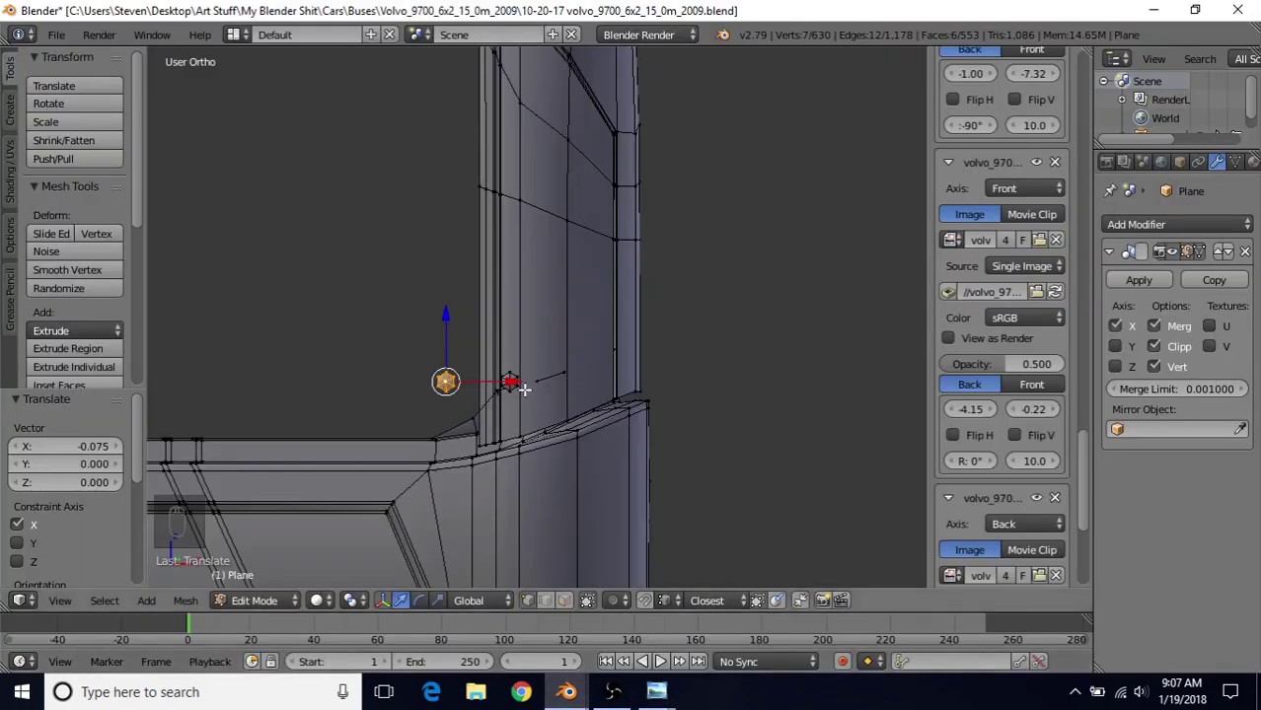
# Step: Reveal all hidden geometry and select only the entire hexagonal detail on the rear panel
pyautogui.scroll(-3, 373, 371)
pyautogui.moveTo(420, 332)
pyautogui.mouseDown(button='middle')
pyautogui.moveTo(402, 336)
pyautogui.moveTo(409, 343)
pyautogui.mouseUp(button='middle')
pyautogui.scroll(2, 409, 343)
pyautogui.hotkey('alt', 'h')
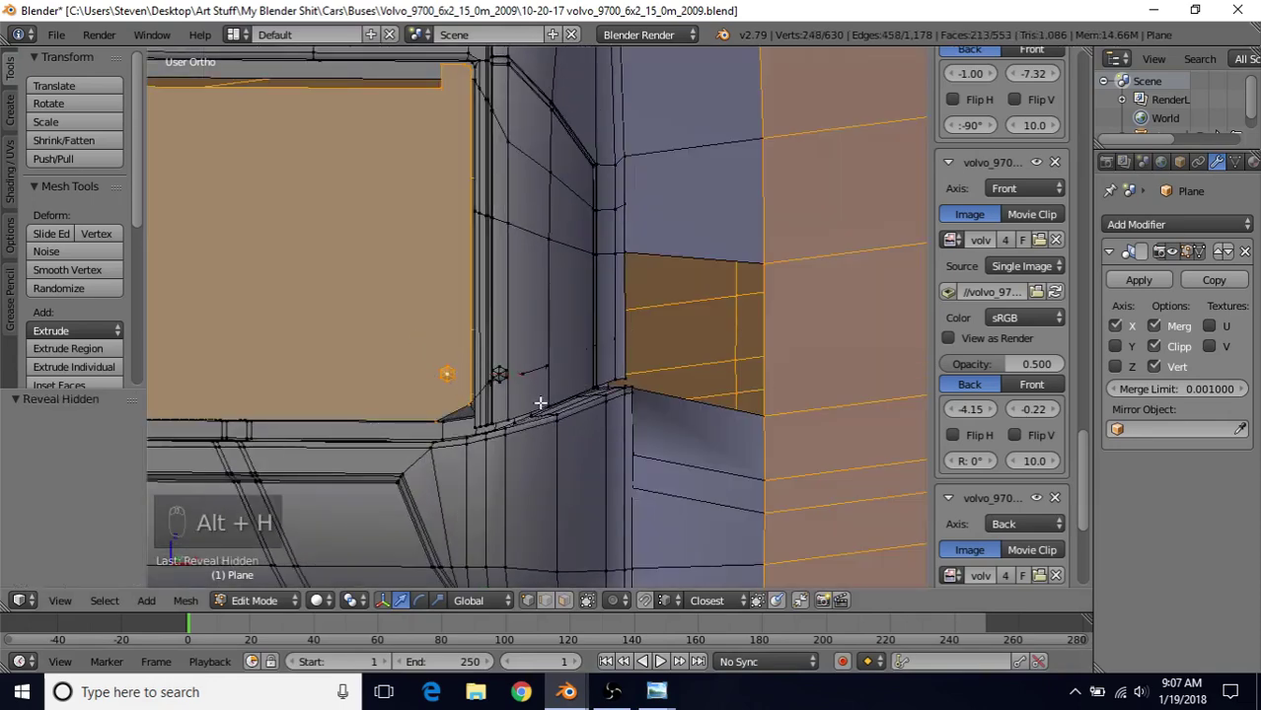
pyautogui.press('a')
pyautogui.keyDown('shift'); pyautogui.moveTo(541, 380); pyautogui.dragTo(588, 363, button='middle'); pyautogui.keyUp('shift')
pyautogui.scroll(2, 523, 371)
pyautogui.rightClick(471, 371)
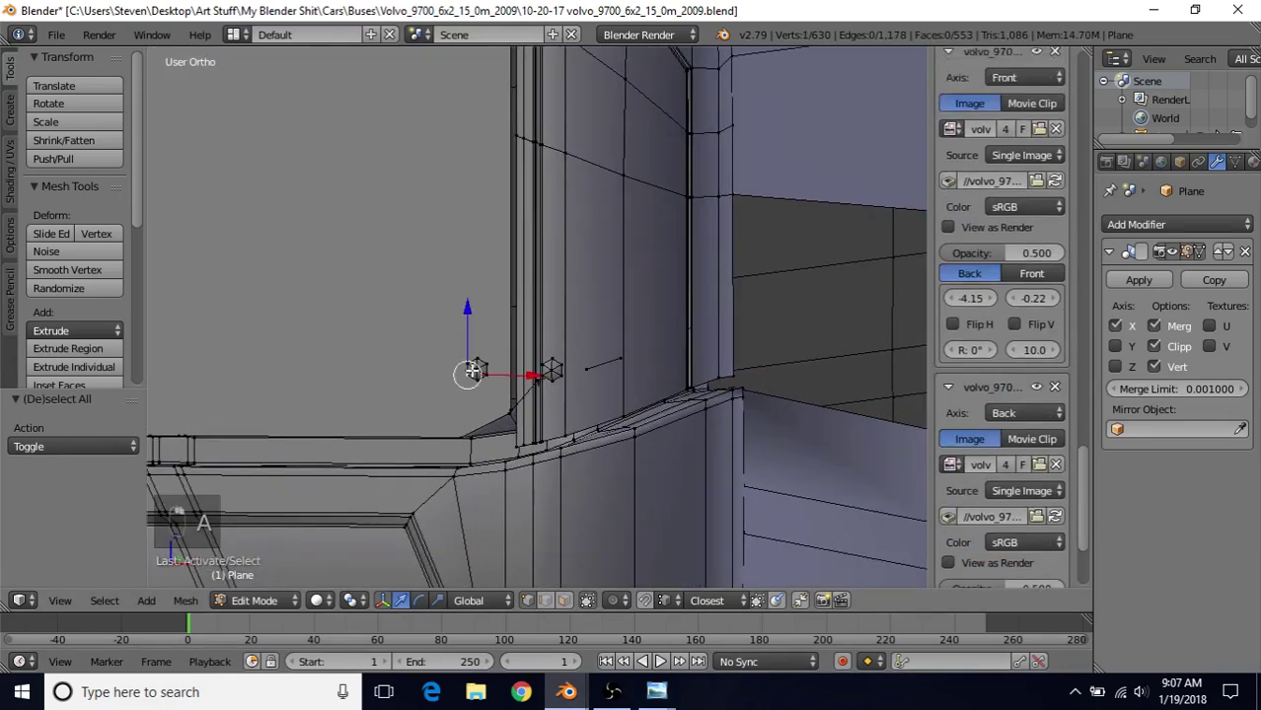
pyautogui.hotkey('ctrl', 'l')
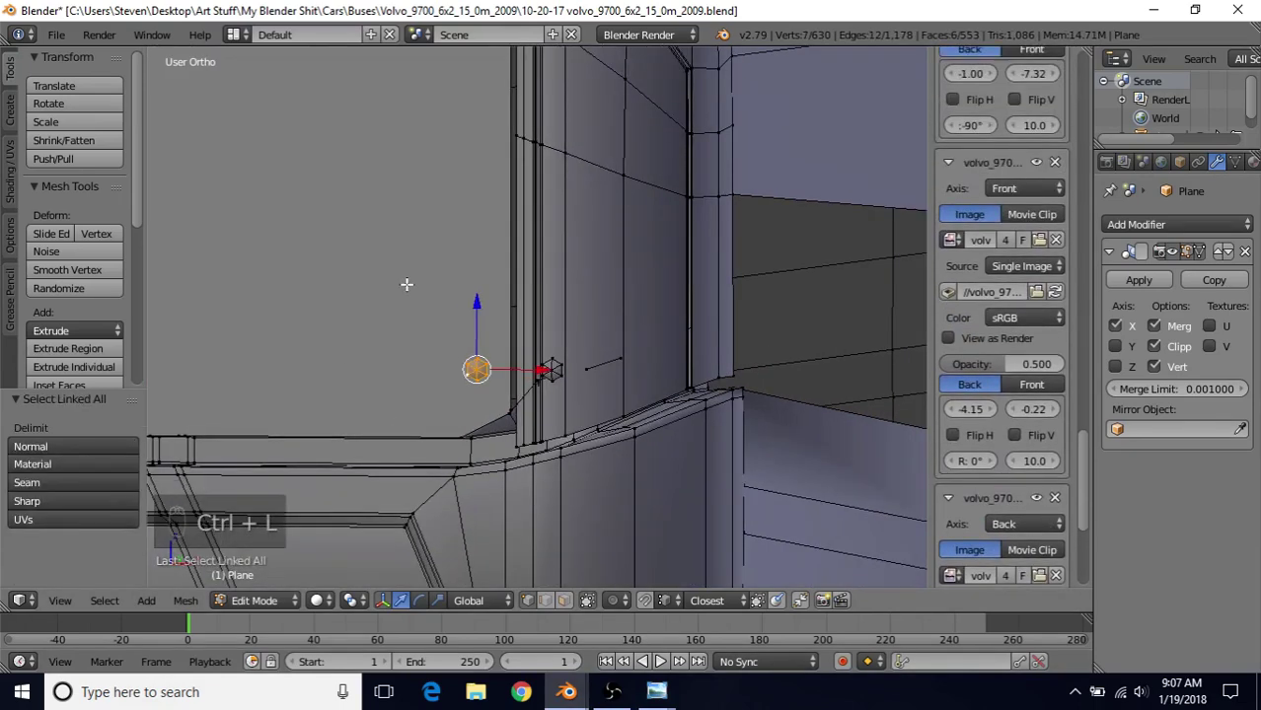
# Step: Check the selected hexagonal detail's placement against the back blueprint in wireframe and in solid shading
pyautogui.press('ctrl+KP_1')
pyautogui.press('z')
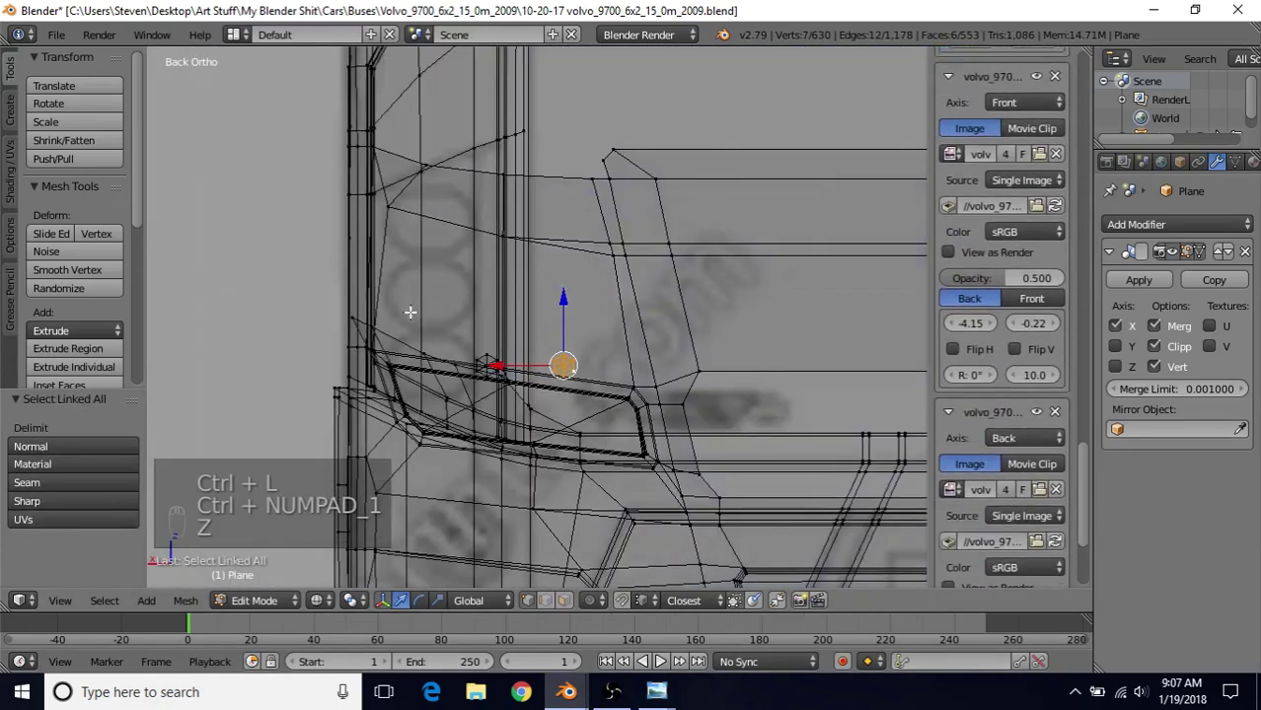
pyautogui.scroll(-5, 474, 400)
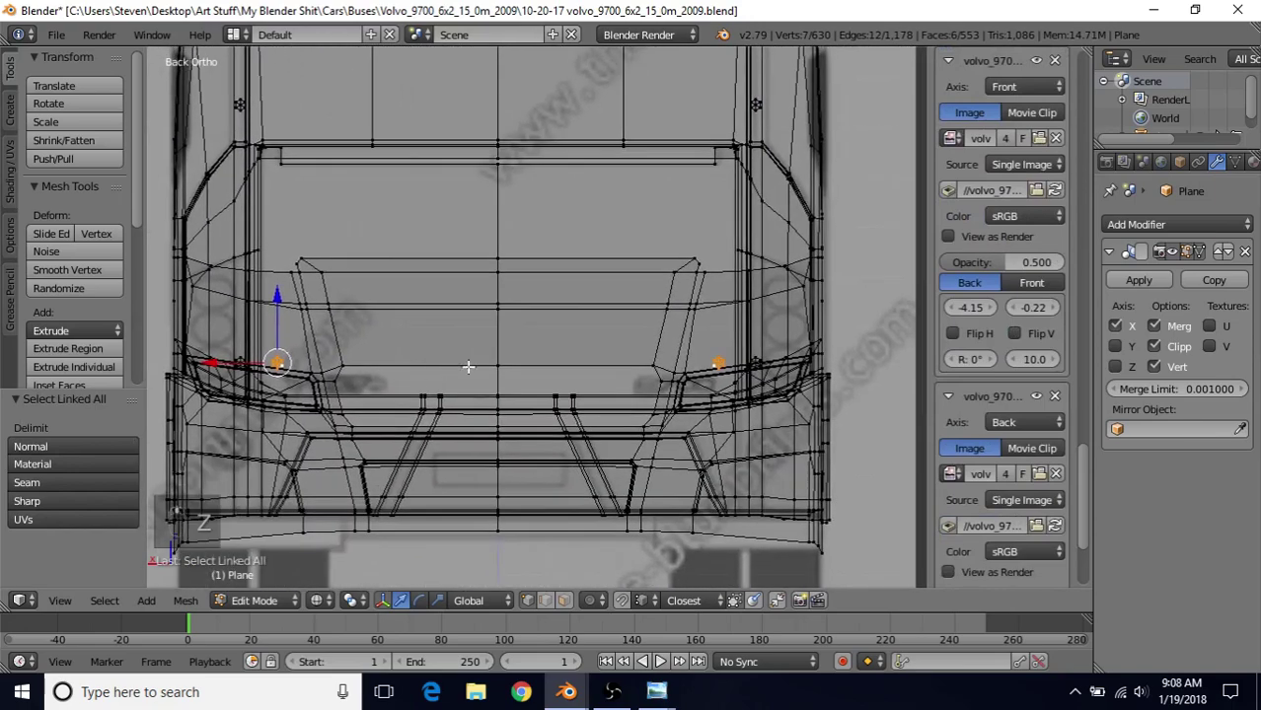
pyautogui.press('z')
pyautogui.moveTo(535, 389); pyautogui.dragTo(848, 422, button='middle')
pyautogui.moveTo(624, 371); pyautogui.dragTo(540, 380, button='middle')
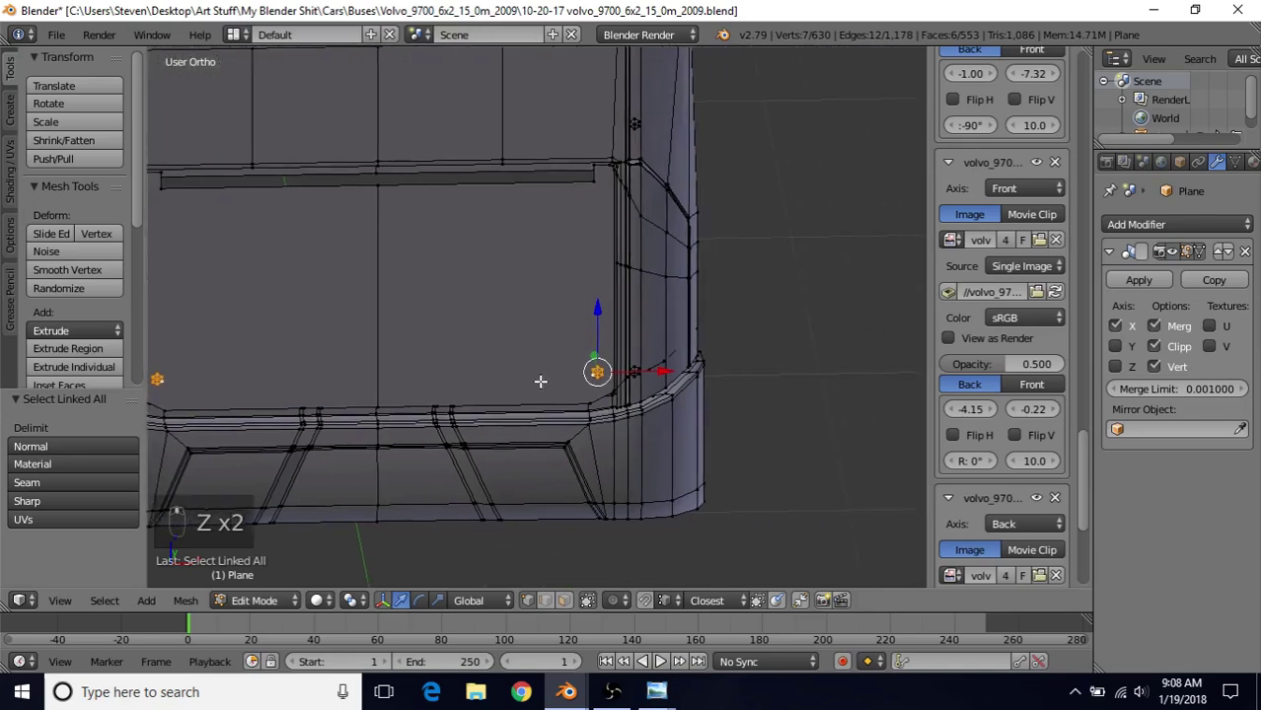
pyautogui.scroll(4, 540, 379)
pyautogui.keyDown('shift'); pyautogui.moveTo(664, 399); pyautogui.dragTo(588, 353, button='middle'); pyautogui.keyUp('shift')
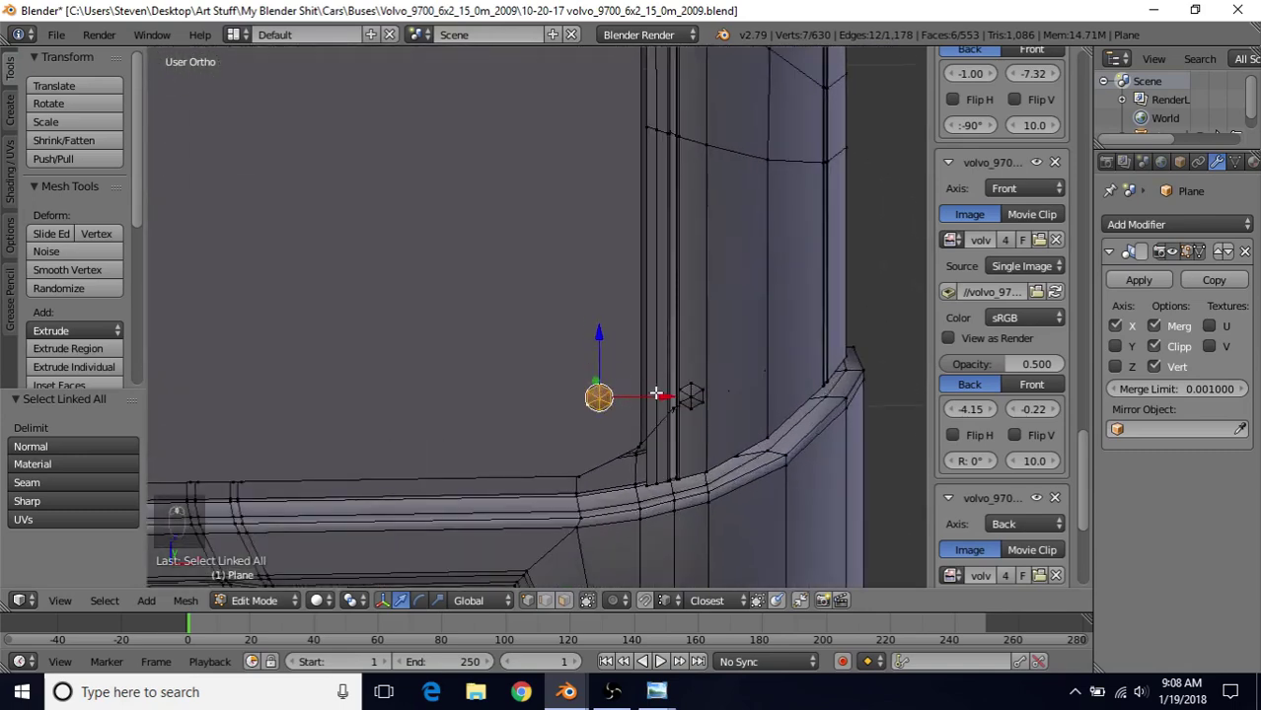
pyautogui.moveTo(656, 394); pyautogui.dragTo(656, 396)
# Step: Examine the round details beside the rear panel seam in Object Mode from several distances
pyautogui.press('Tab')
pyautogui.scroll(-7, 652, 430)
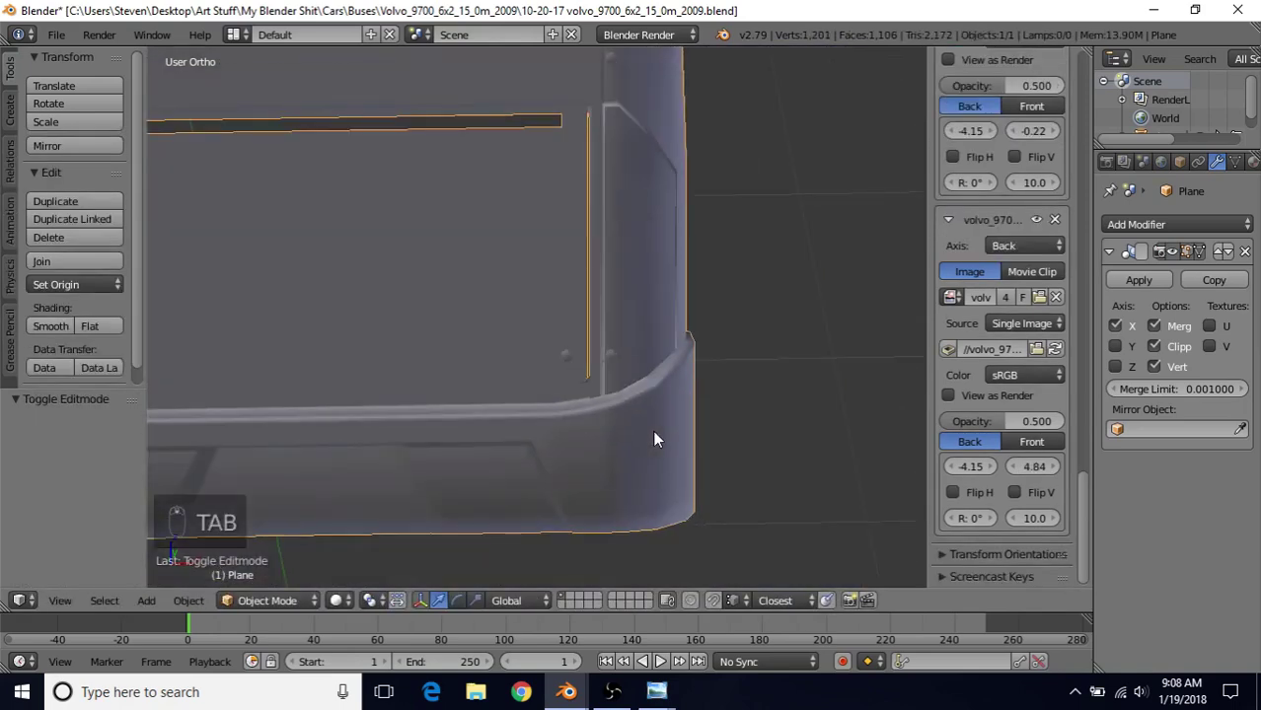
pyautogui.moveTo(604, 317); pyautogui.dragTo(598, 306, button='middle')
pyautogui.scroll(2, 597, 312)
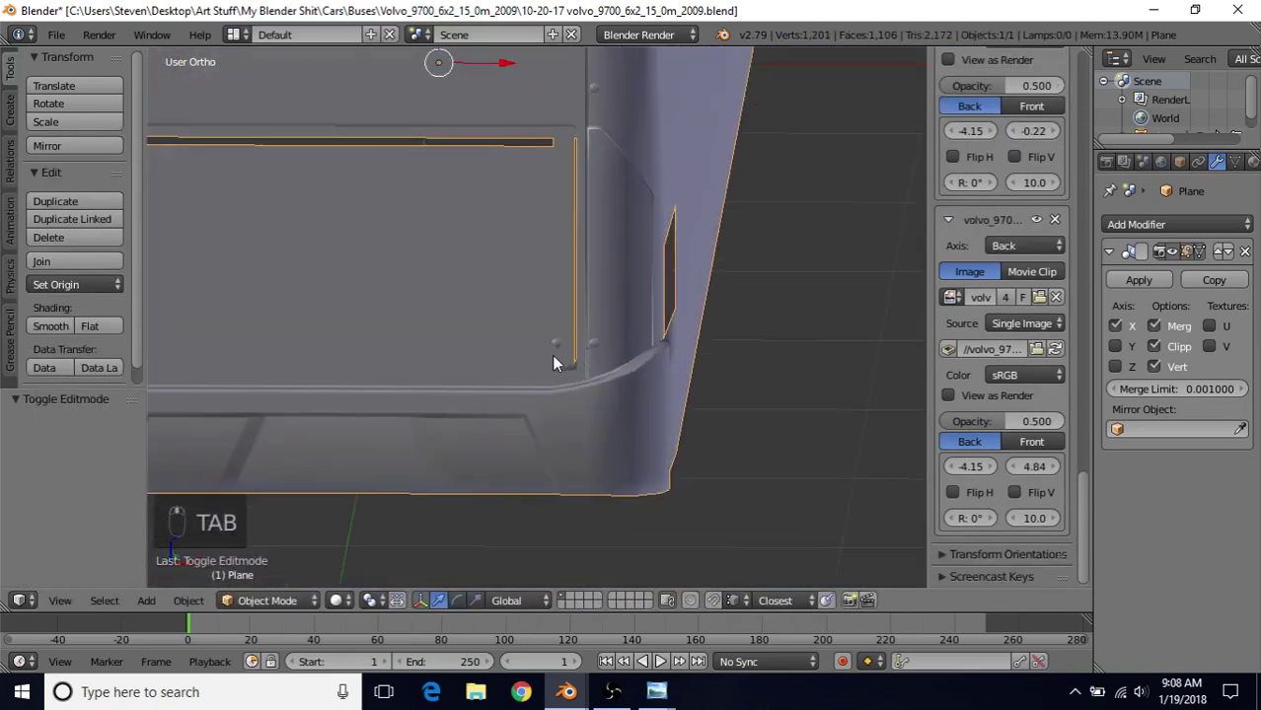
pyautogui.scroll(-2, 554, 361)
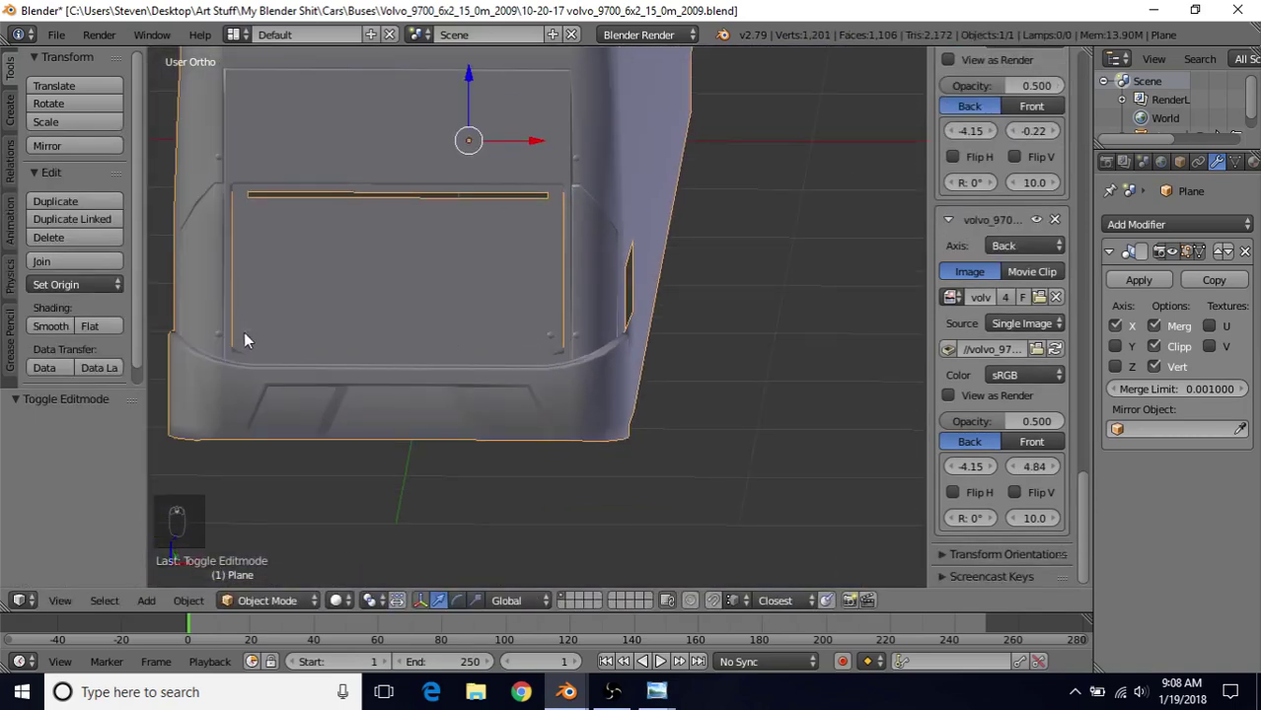
pyautogui.scroll(-2, 570, 243)
pyautogui.moveTo(569, 242); pyautogui.dragTo(542, 240, button='middle')
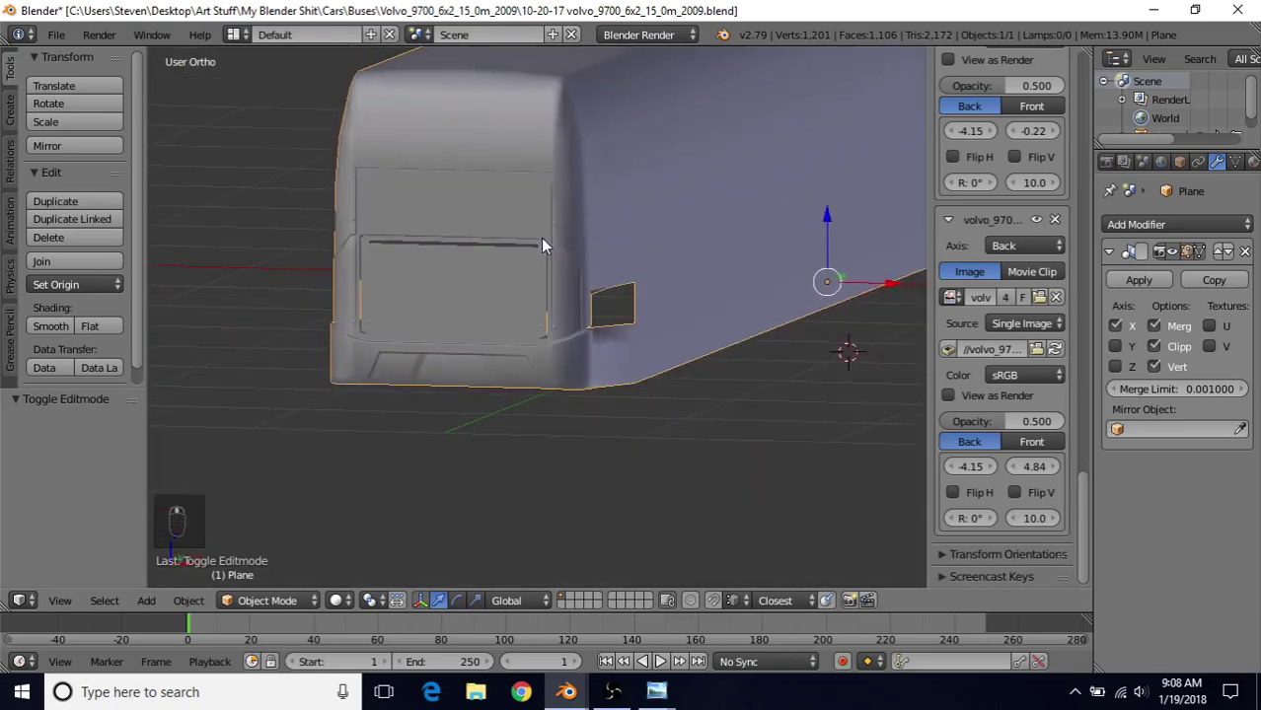
pyautogui.scroll(2, 553, 336)
# Step: In Edit Mode, hide the edge loop around the body just ahead of the rear end, plus the linked front section
pyautogui.press('Tab')
pyautogui.scroll(-4, 577, 296)
pyautogui.scroll(2, 589, 285)
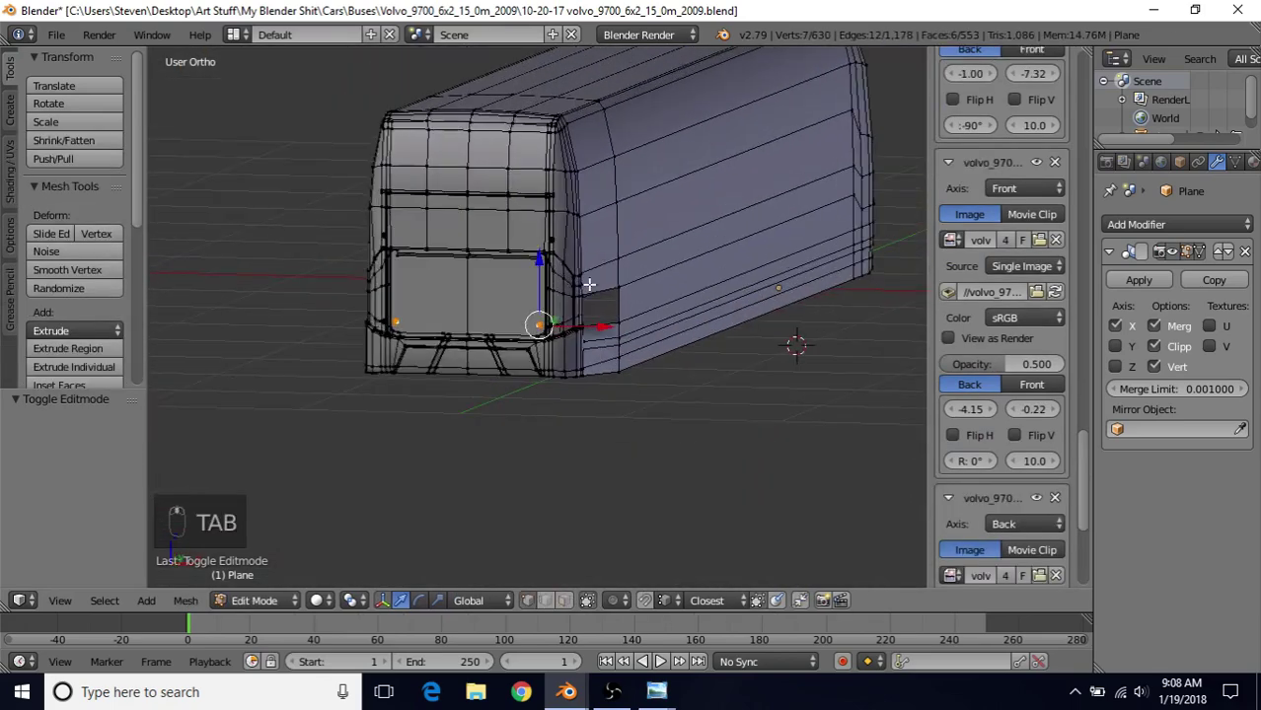
pyautogui.keyDown('shift'); pyautogui.moveTo(596, 280); pyautogui.dragTo(482, 353, button='middle'); pyautogui.keyUp('shift')
pyautogui.scroll(-2, 540, 349)
pyautogui.moveTo(536, 317); pyautogui.dragTo(527, 315, button='middle')
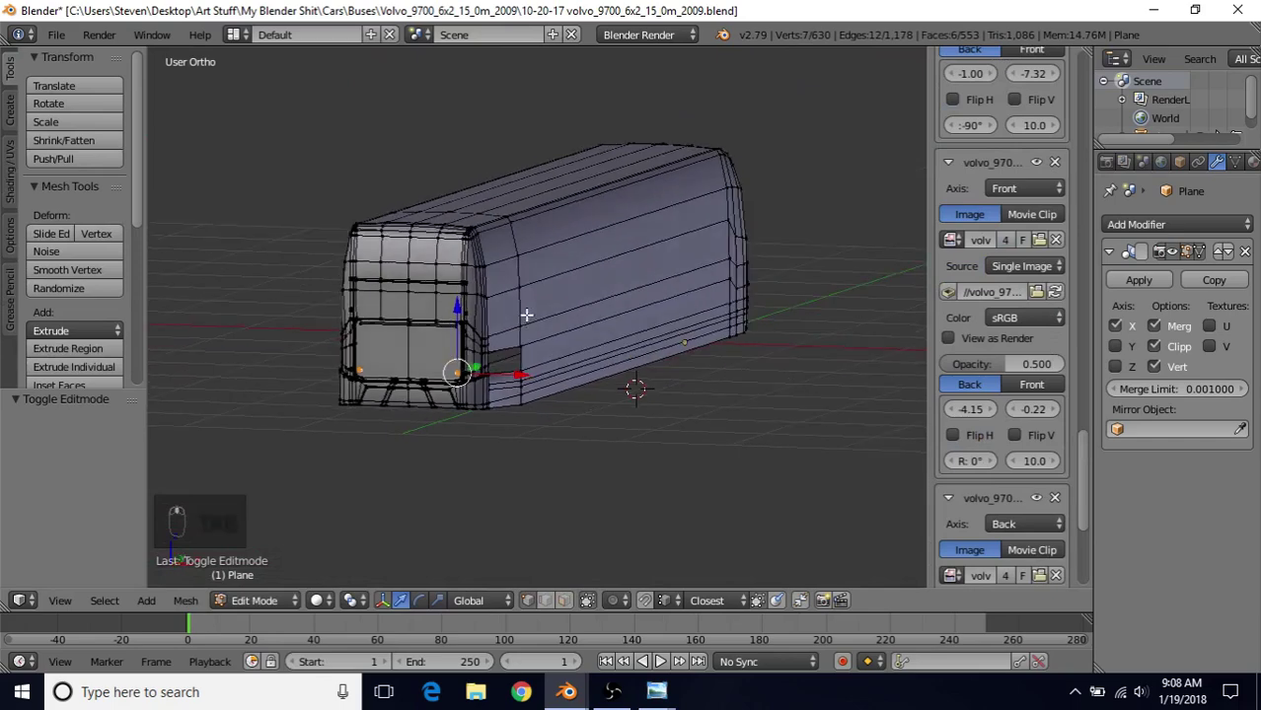
pyautogui.keyDown('alt'); pyautogui.rightClick(517, 272); pyautogui.keyUp('alt')
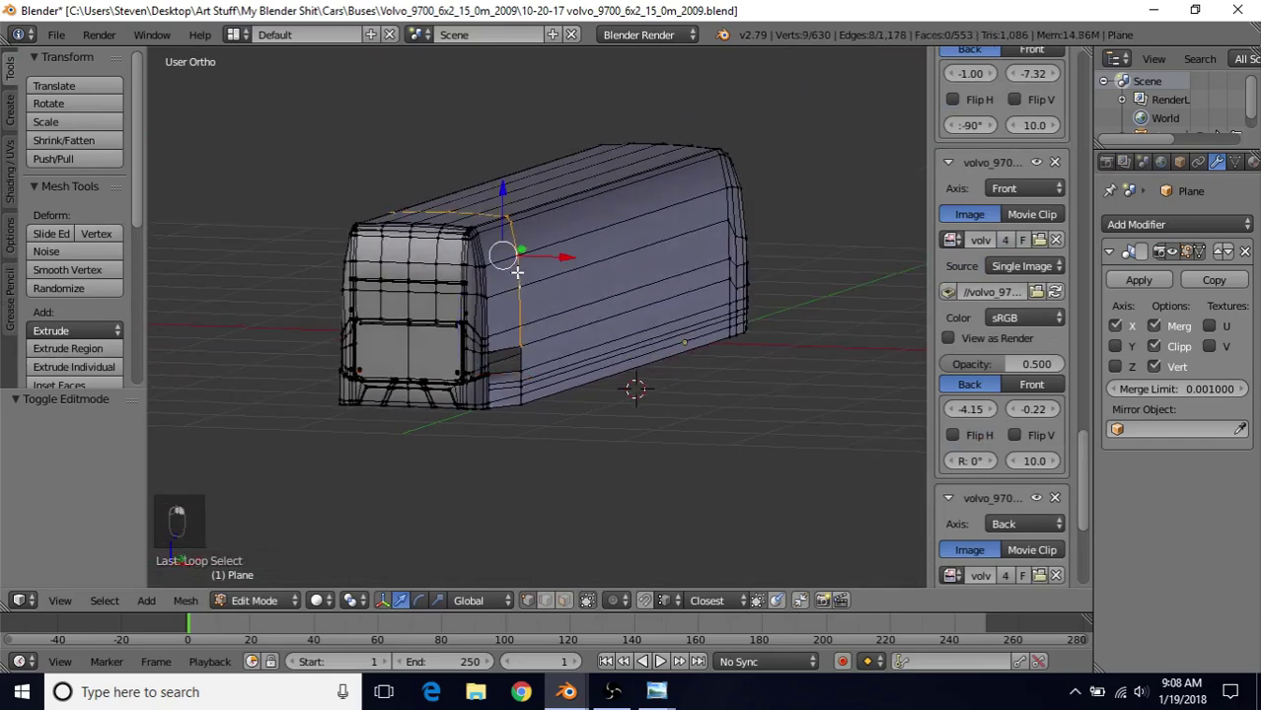
pyautogui.keyDown('alt'); pyautogui.keyDown('shift'); pyautogui.rightClick(522, 399); pyautogui.keyUp('shift'); pyautogui.keyUp('alt')
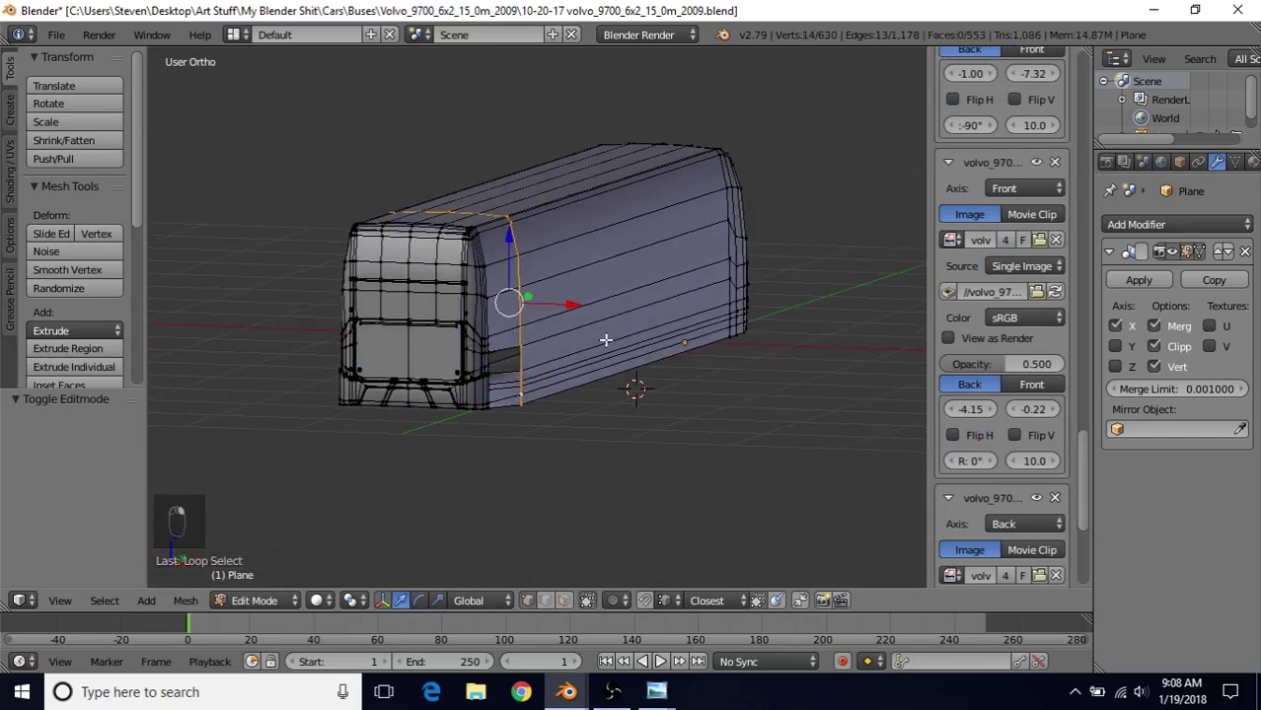
pyautogui.press('h')
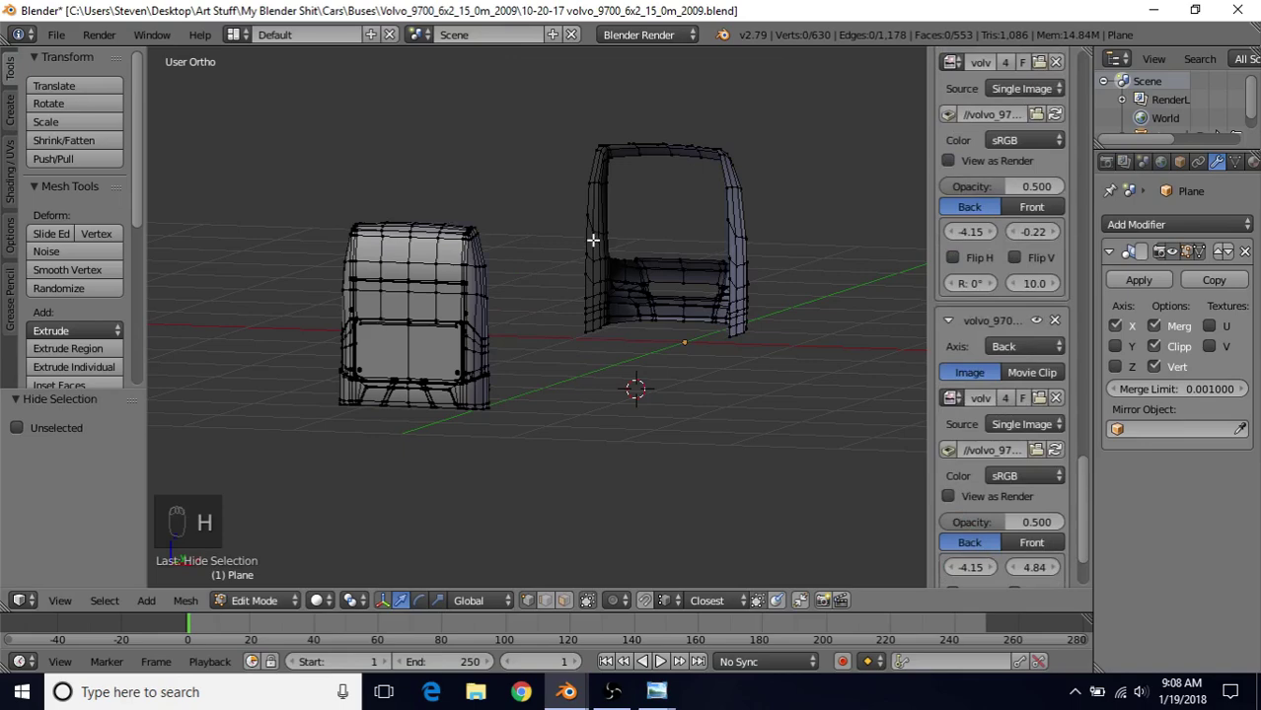
pyautogui.press('l')
pyautogui.press('h')
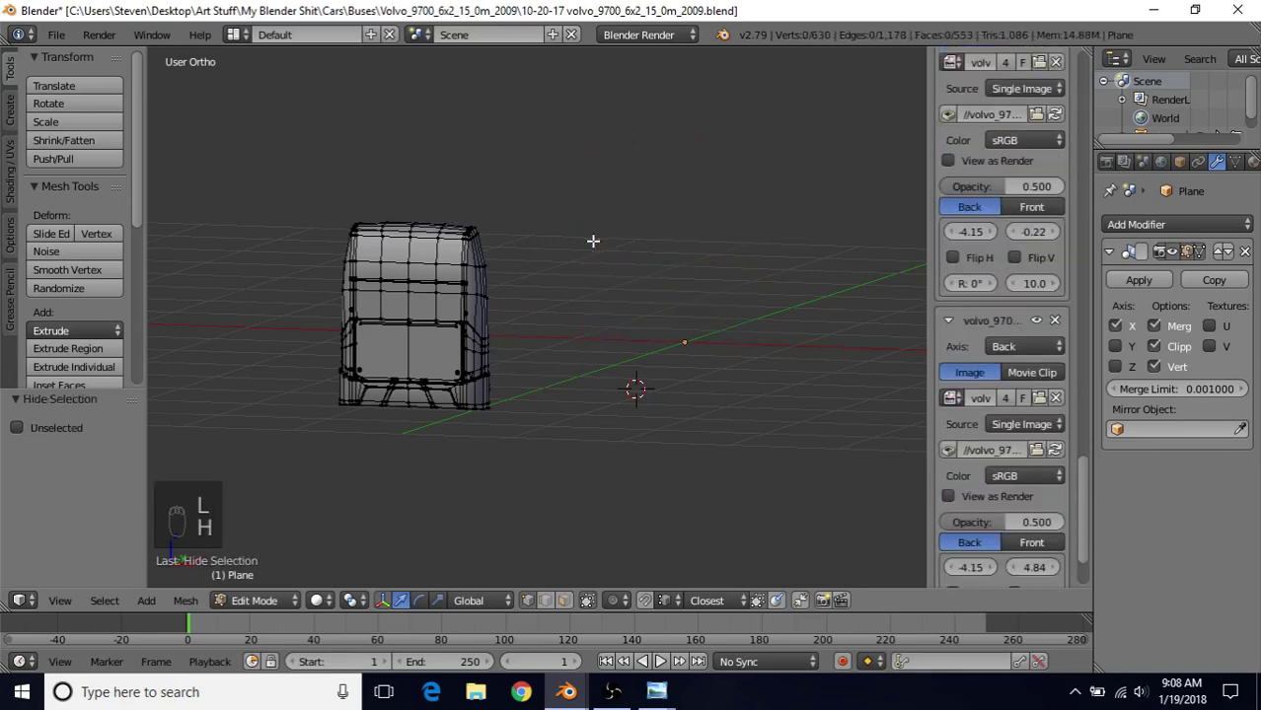
# Step: Examine the shaded rear end and the seam corner above the tail light panel in Object Mode
pyautogui.moveTo(503, 322); pyautogui.dragTo(529, 317, button='middle')
pyautogui.press('Tab')
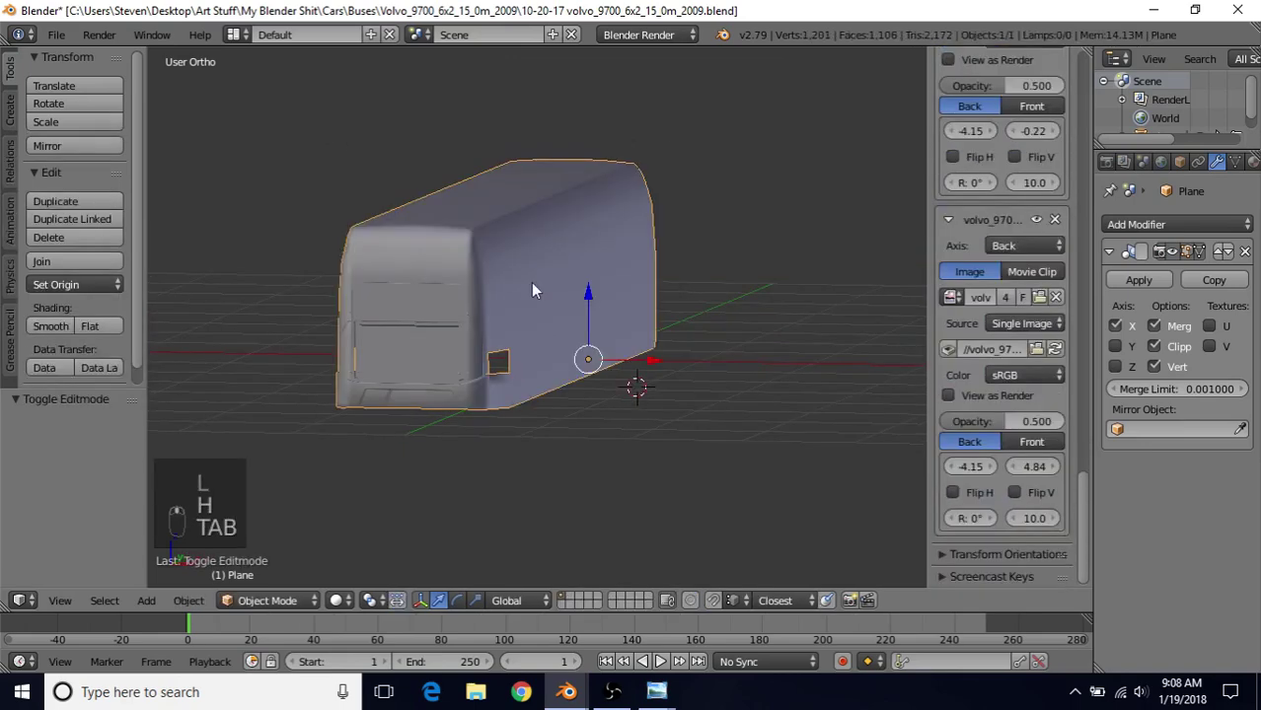
pyautogui.press('Tab')
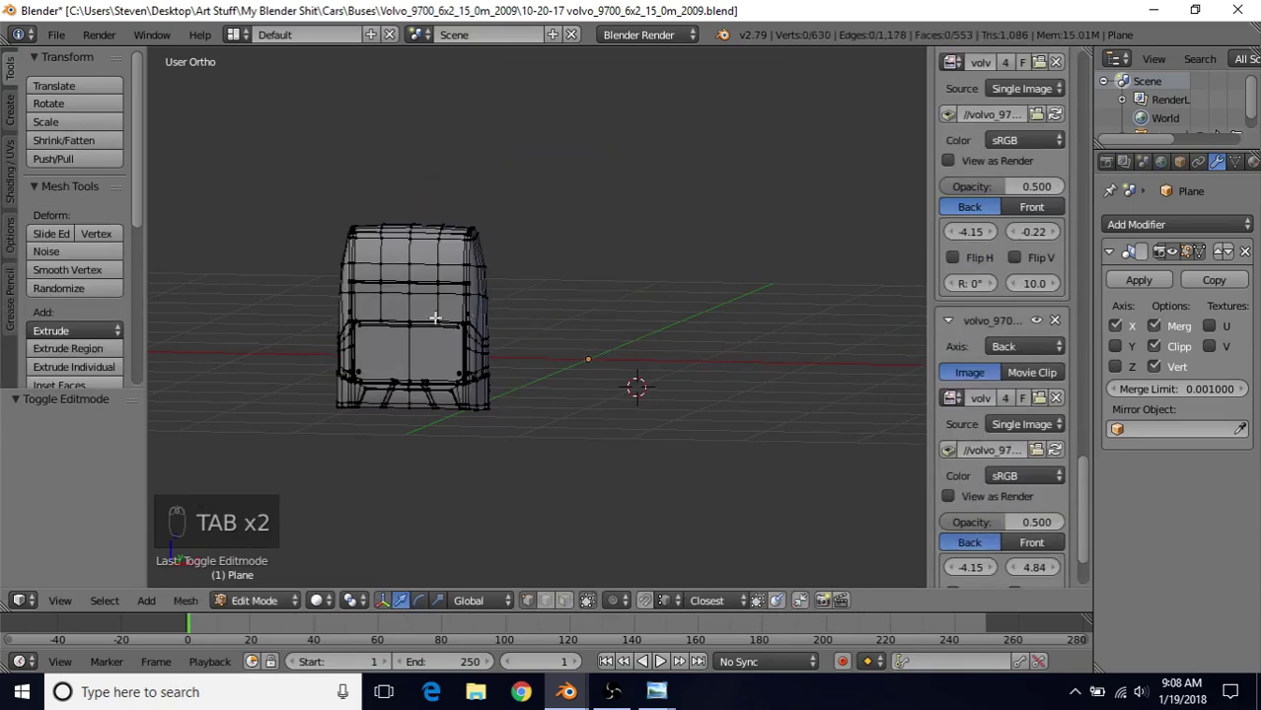
pyautogui.scroll(6, 435, 318)
pyautogui.press('Tab')
pyautogui.scroll(2, 537, 335)
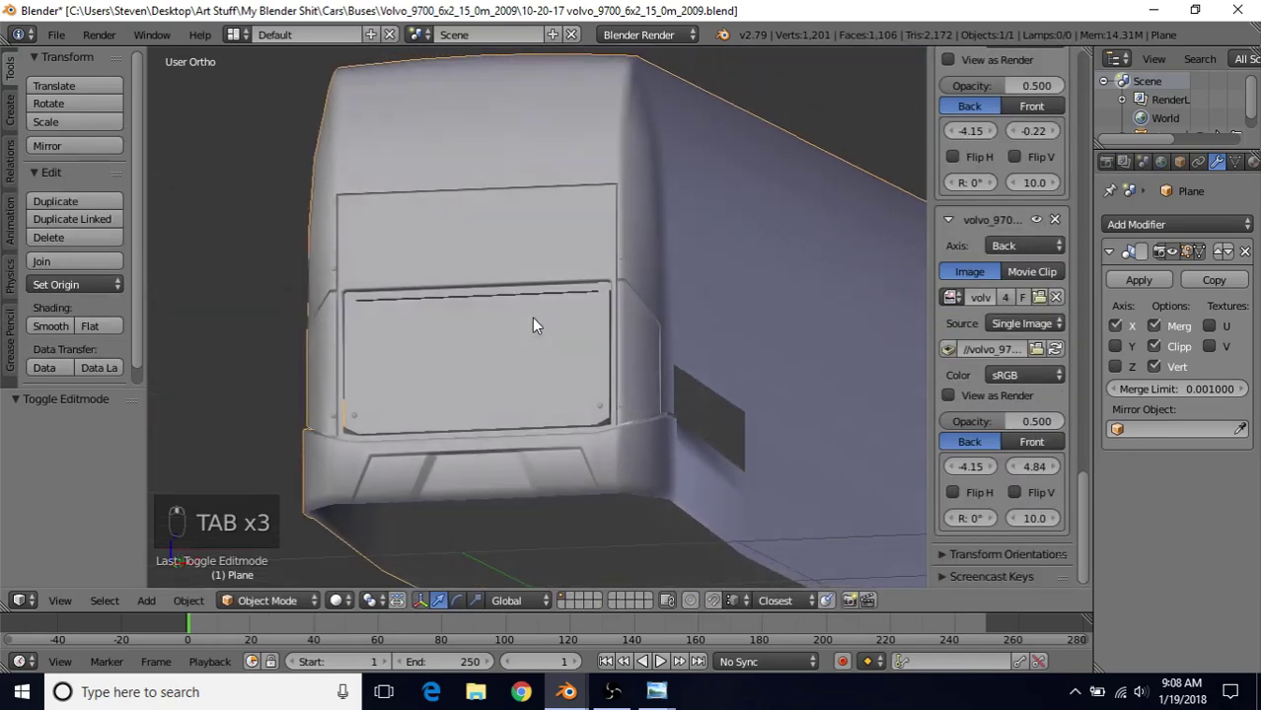
pyautogui.scroll(4, 582, 185)
pyautogui.keyDown('shift'); pyautogui.moveTo(673, 203); pyautogui.dragTo(654, 372, button='middle'); pyautogui.keyUp('shift')
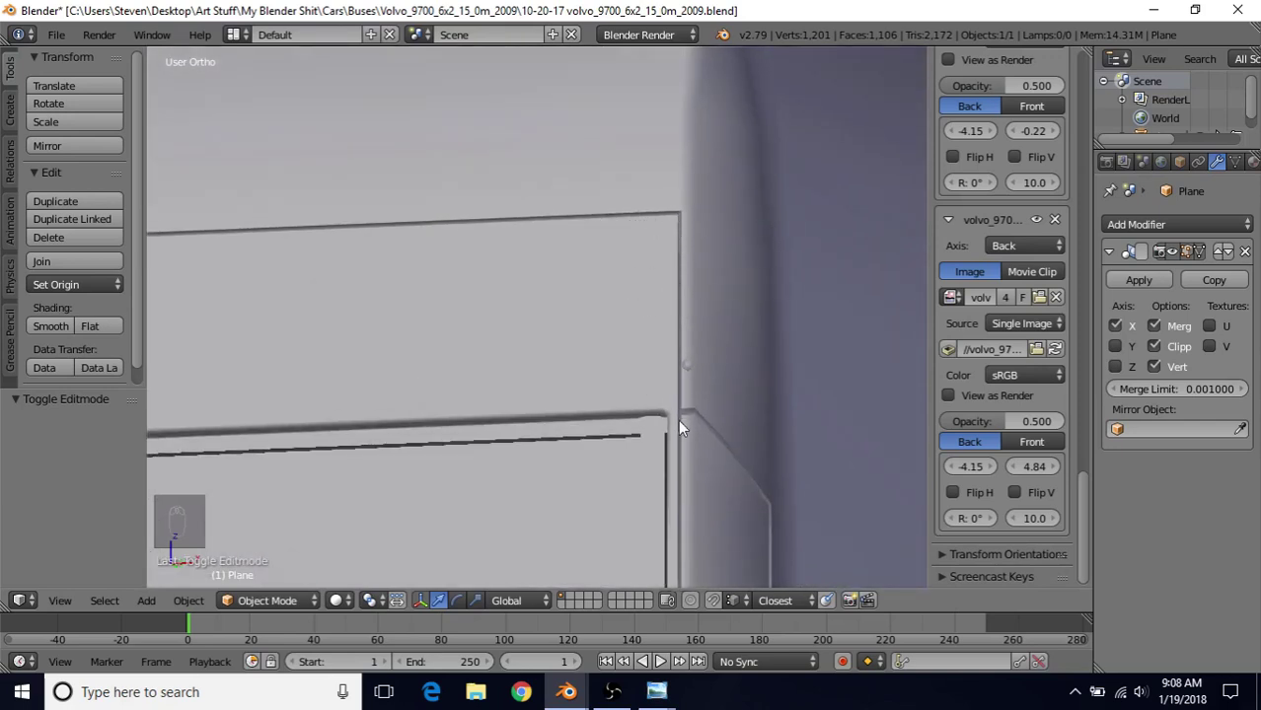
pyautogui.keyDown('shift'); pyautogui.moveTo(688, 406); pyautogui.dragTo(646, 372, button='middle'); pyautogui.keyUp('shift')
pyautogui.keyDown('shift'); pyautogui.moveTo(675, 329); pyautogui.dragTo(630, 342, button='middle'); pyautogui.keyUp('shift')
pyautogui.scroll(5, 629, 359)
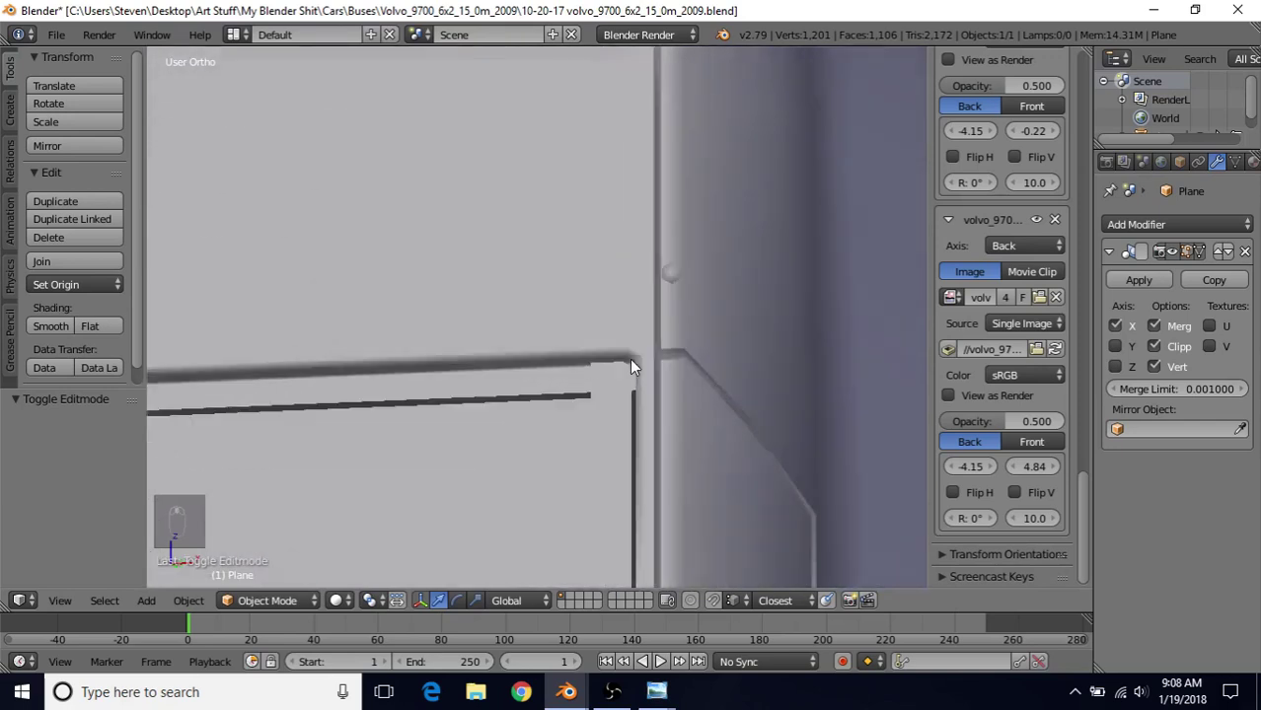
# Step: Compare the mesh edges with the shaded groove at the upper corner of the tail light panel
pyautogui.press('Tab')
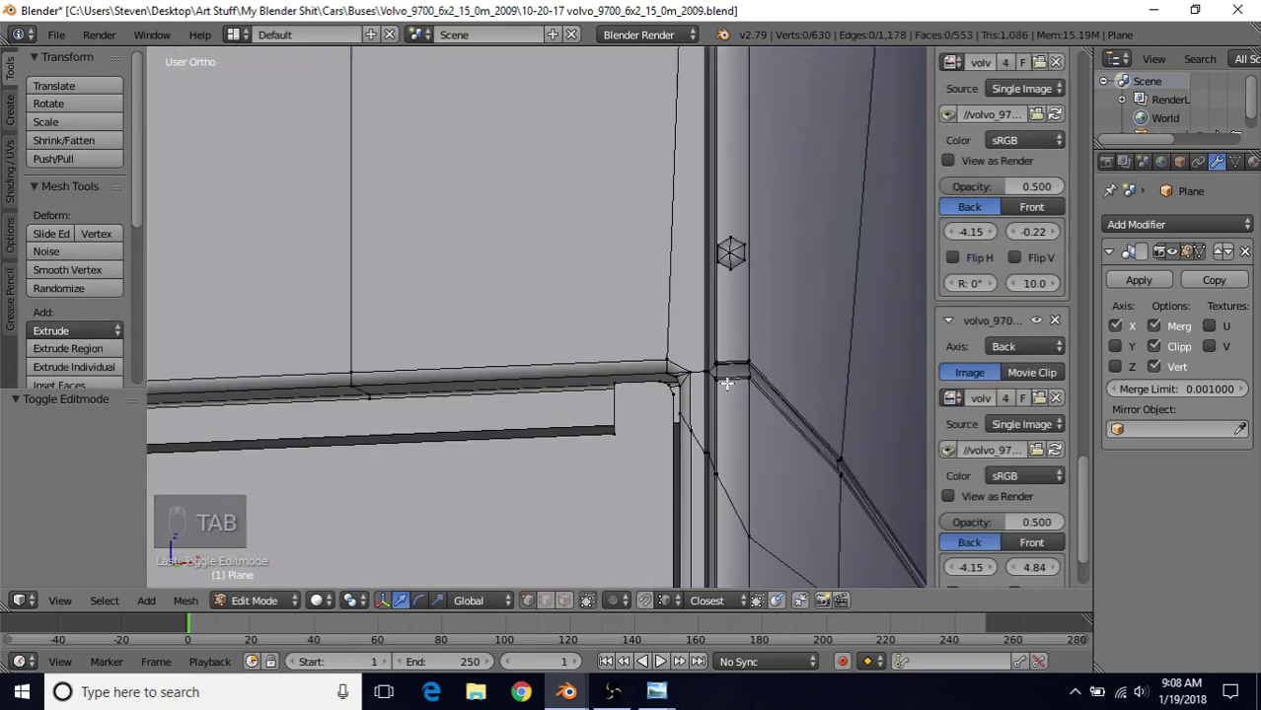
pyautogui.keyDown('shift'); pyautogui.moveTo(726, 384); pyautogui.dragTo(648, 361, button='middle'); pyautogui.keyUp('shift')
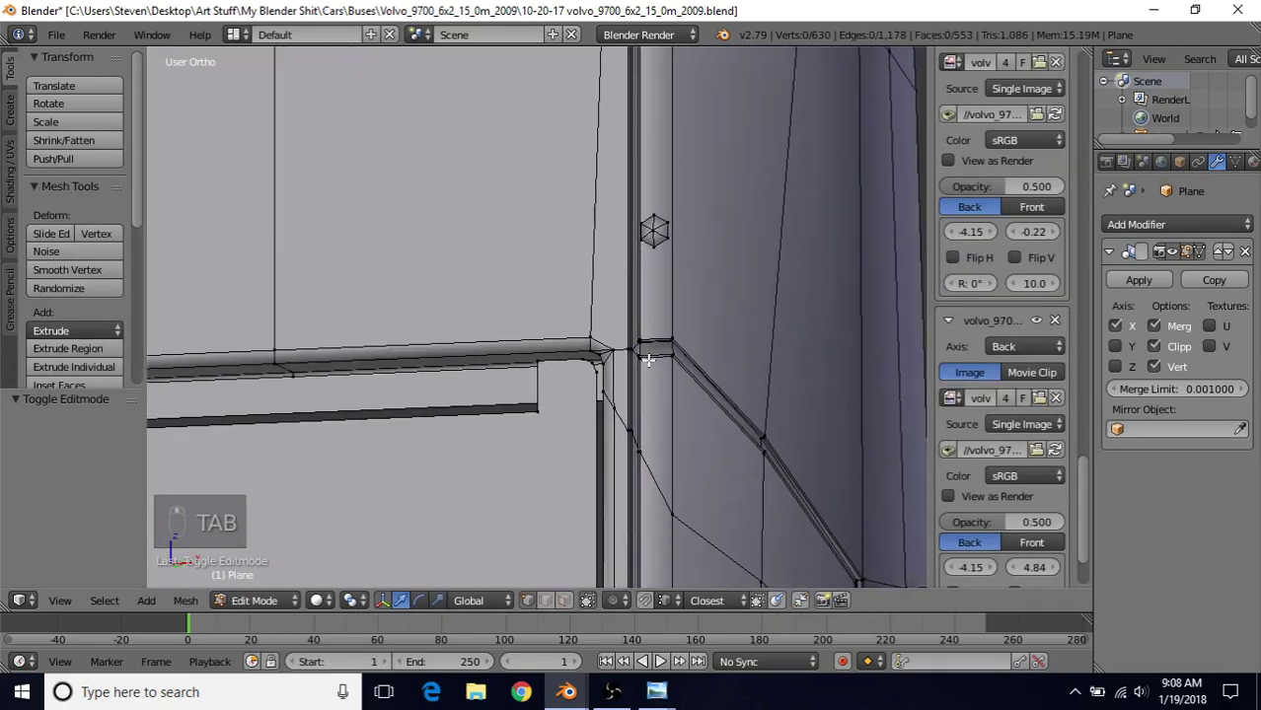
pyautogui.press('Tab')
pyautogui.moveTo(656, 419)
pyautogui.keyDown('shift'); pyautogui.mouseDown(button='middle')
pyautogui.moveTo(607, 441)
pyautogui.moveTo(608, 414)
pyautogui.moveTo(664, 435)
pyautogui.moveTo(558, 181)
pyautogui.mouseUp(button='middle'); pyautogui.keyUp('shift')
pyautogui.scroll(3, 610, 417)
pyautogui.scroll(-2, 673, 421)
pyautogui.scroll(-3, 598, 409)
pyautogui.moveTo(597, 410)
pyautogui.mouseDown(button='middle')
pyautogui.moveTo(578, 385)
pyautogui.moveTo(515, 400)
pyautogui.moveTo(636, 386)
pyautogui.moveTo(608, 442)
pyautogui.moveTo(542, 302)
pyautogui.moveTo(587, 325)
pyautogui.moveTo(536, 282)
pyautogui.moveTo(590, 377)
pyautogui.mouseUp(button='middle')
pyautogui.scroll(6, 542, 302)
# Step: Select the six vertices along the lower edge of the short groove atop the tail light panel and raise them 0.002 along Z
pyautogui.press('Tab')
pyautogui.rightClick(515, 290)
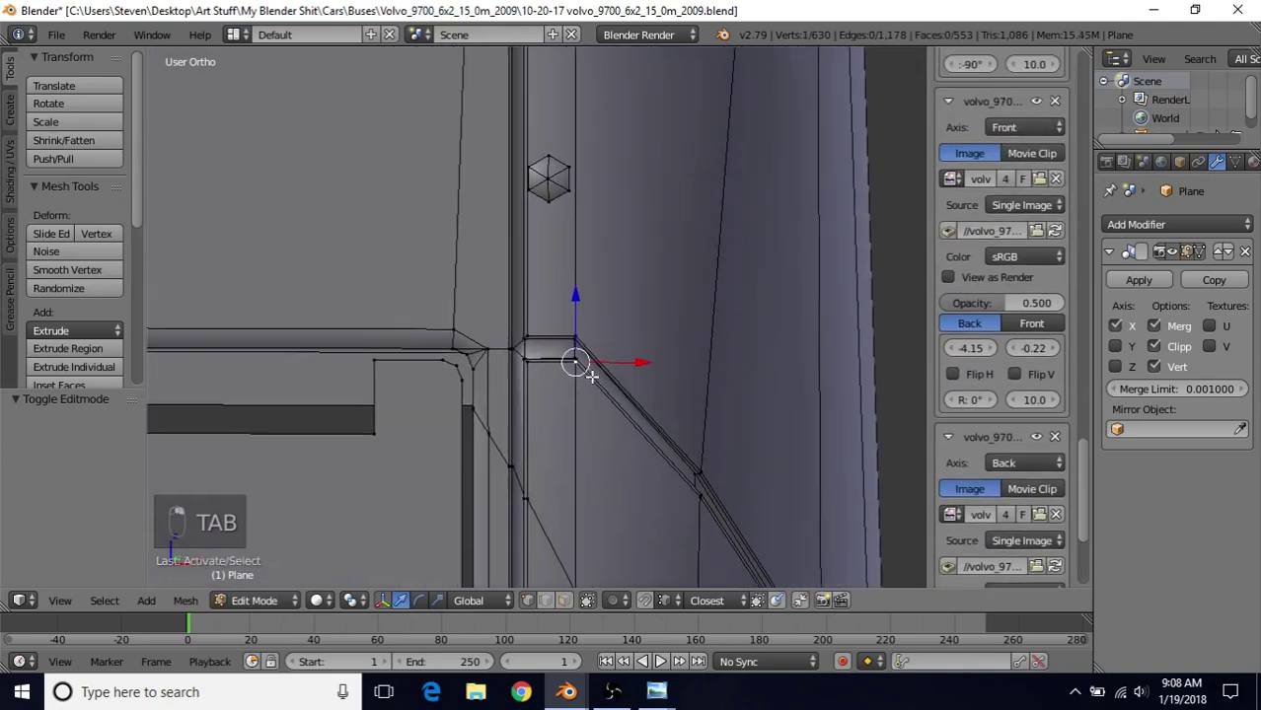
pyautogui.press('KP_Decimal')
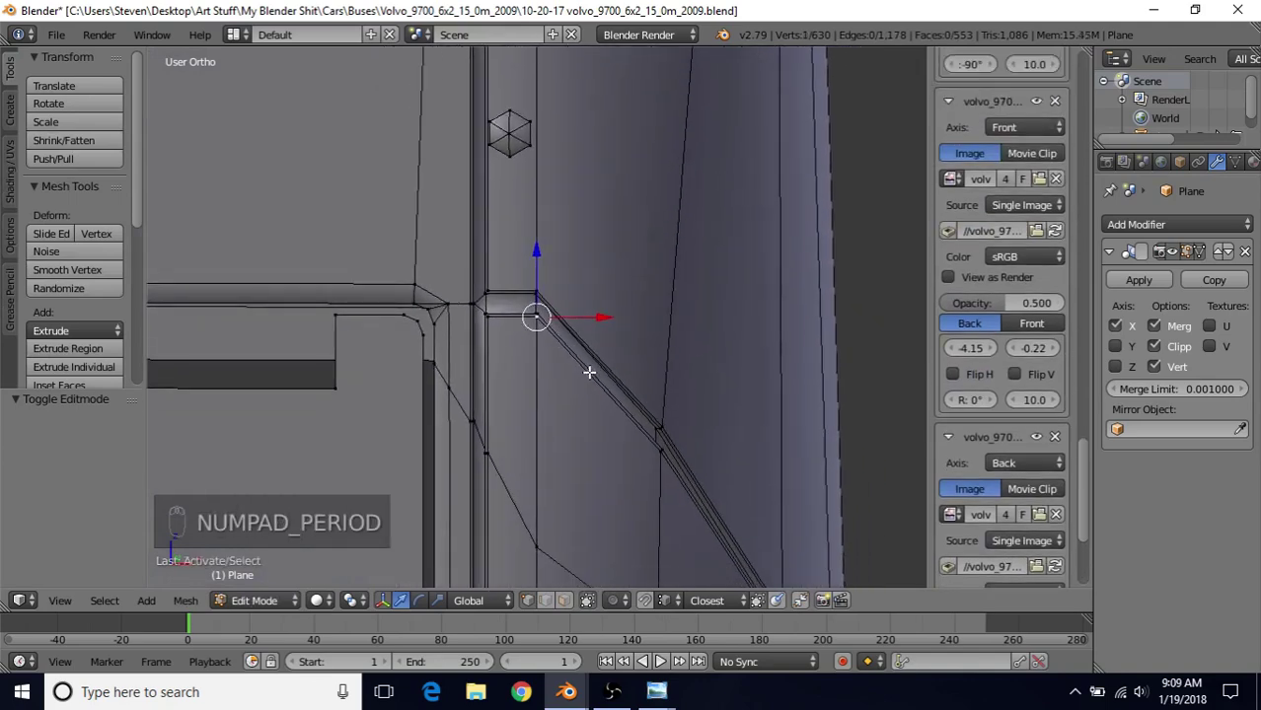
pyautogui.scroll(2, 589, 373)
pyautogui.press('z')
pyautogui.press('c')
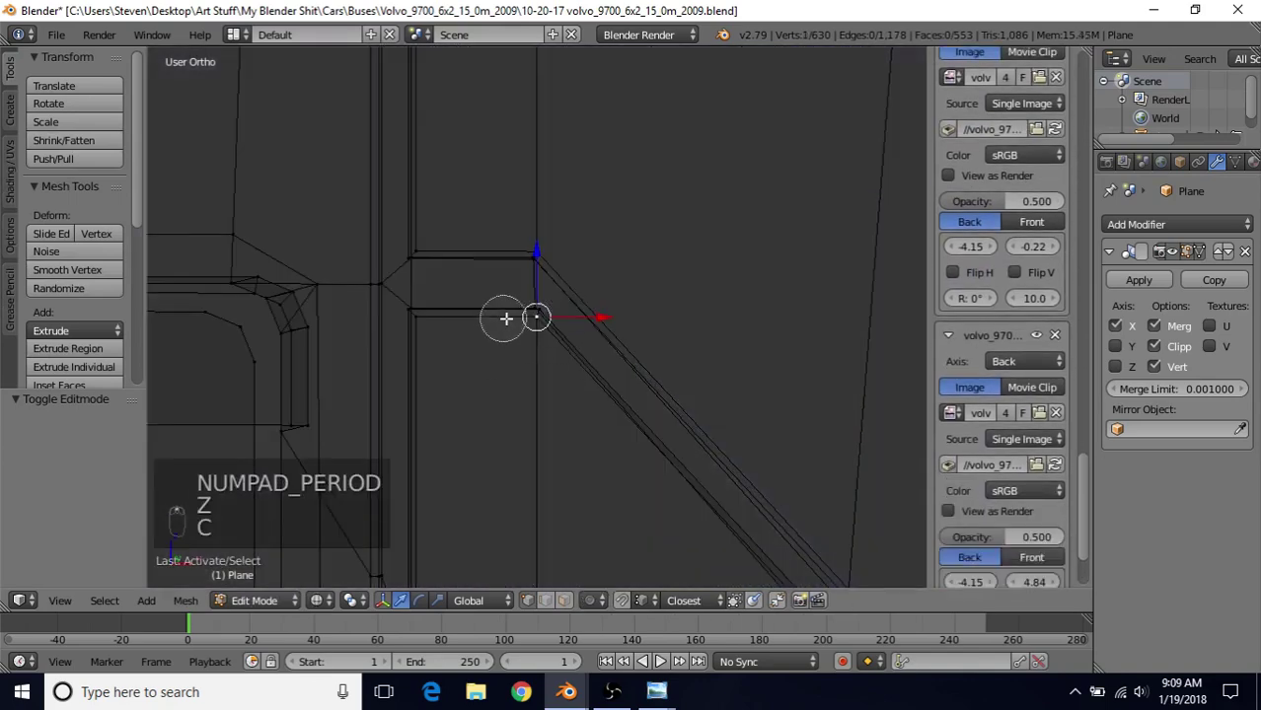
pyautogui.press('c')
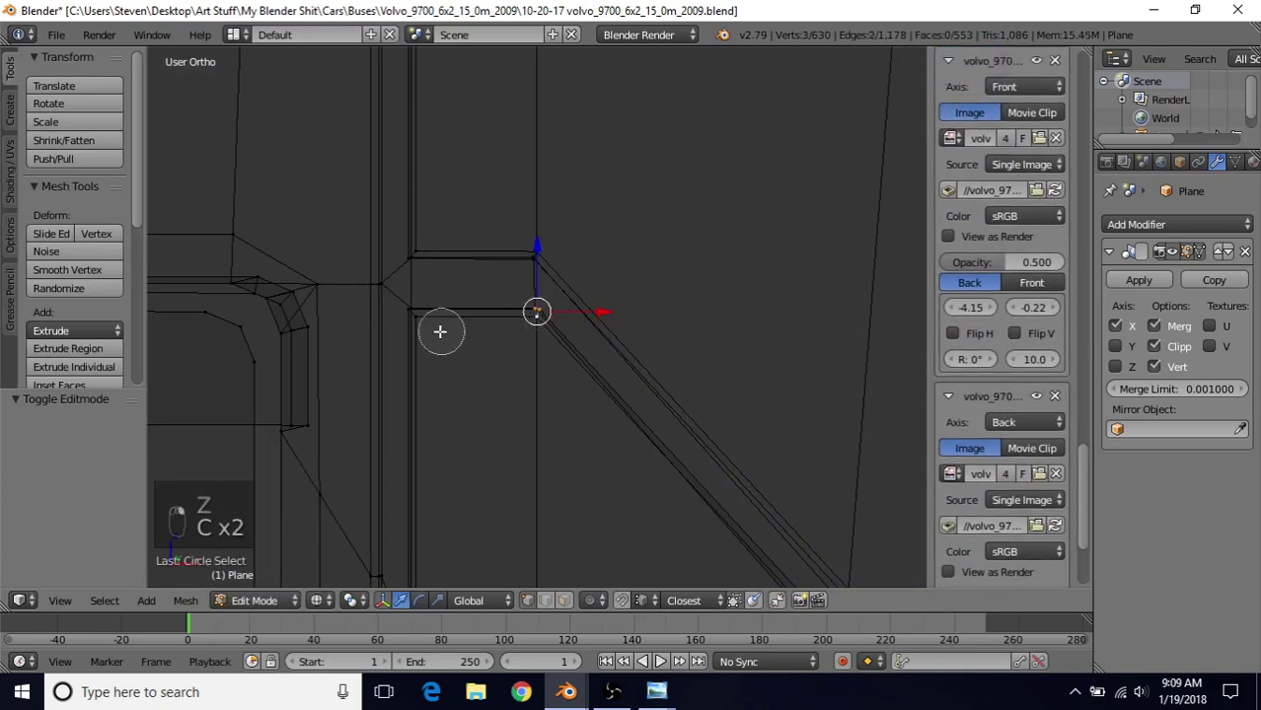
pyautogui.moveTo(442, 333); pyautogui.dragTo(424, 322)
pyautogui.rightClick(424, 322)
pyautogui.press('z')
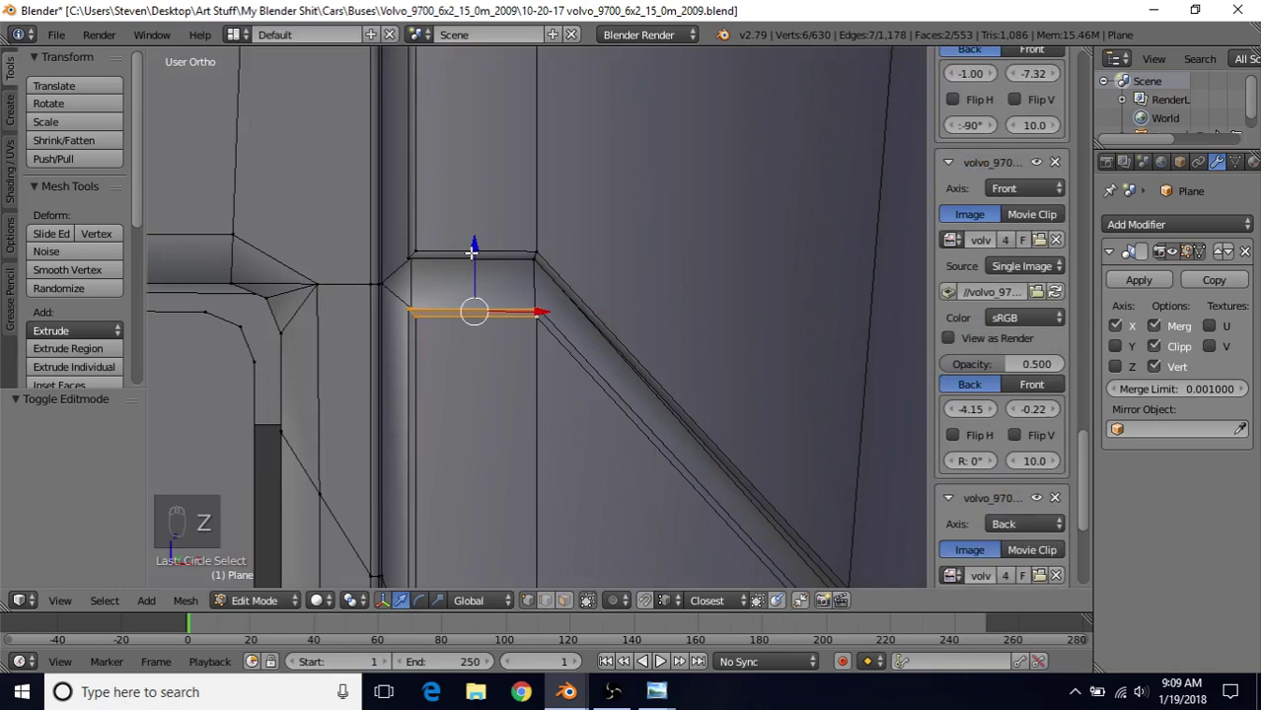
pyautogui.moveTo(472, 253); pyautogui.dragTo(470, 240)
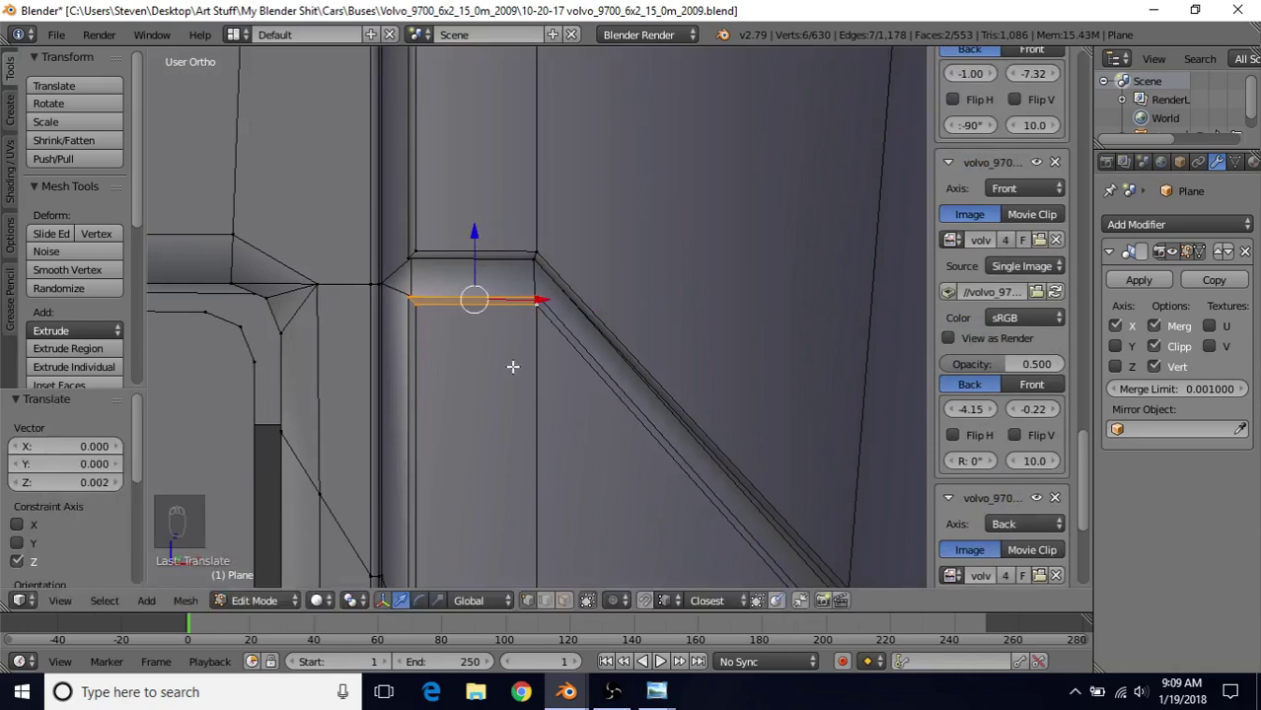
# Step: Inspect the narrowed groove atop the tail light panel and the whole rear end in Object Mode
pyautogui.scroll(-10, 513, 368)
pyautogui.press('Tab')
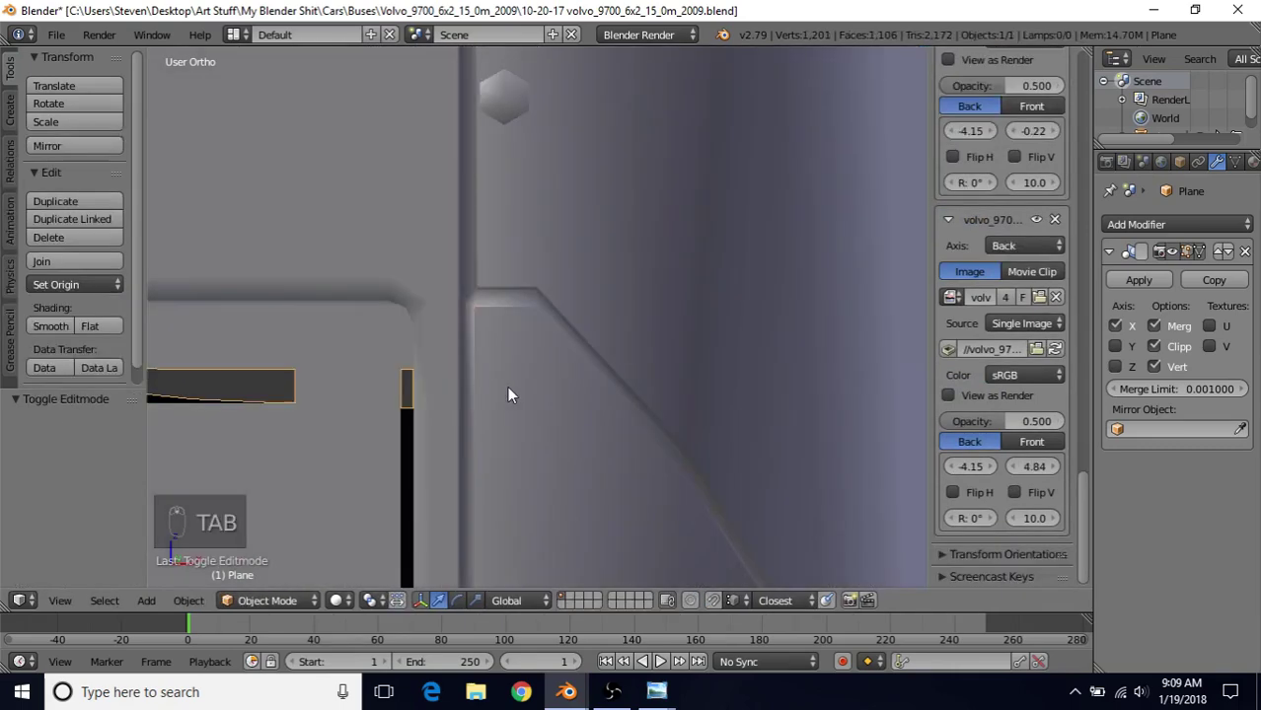
pyautogui.moveTo(507, 375)
pyautogui.mouseDown(button='middle')
pyautogui.moveTo(505, 317)
pyautogui.moveTo(481, 305)
pyautogui.moveTo(453, 330)
pyautogui.moveTo(440, 302)
pyautogui.moveTo(436, 327)
pyautogui.moveTo(531, 363)
pyautogui.moveTo(530, 347)
pyautogui.moveTo(563, 347)
pyautogui.moveTo(548, 331)
pyautogui.mouseUp(button='middle')
pyautogui.scroll(9, 530, 340)
pyautogui.scroll(-13, 530, 362)
pyautogui.scroll(3, 537, 338)
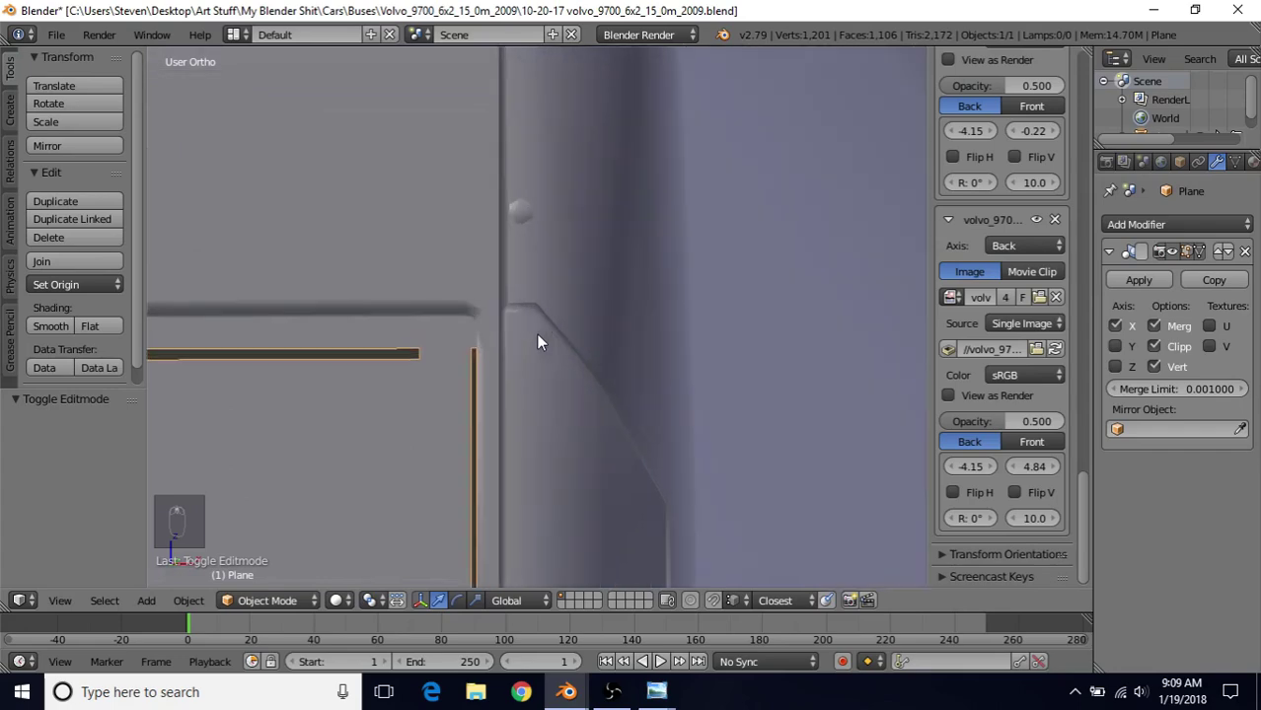
pyautogui.scroll(3, 536, 338)
pyautogui.press('Tab')
pyautogui.scroll(2, 536, 337)
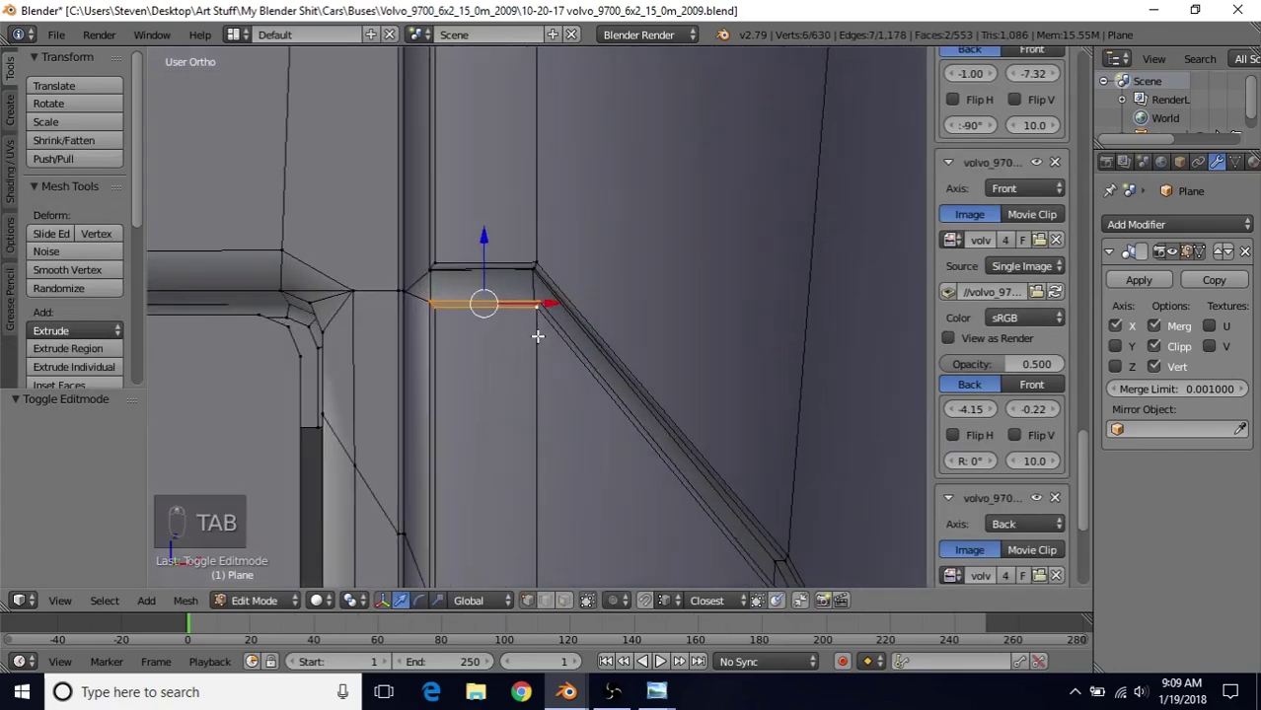
pyautogui.scroll(-2, 530, 333)
pyautogui.press('Tab')
pyautogui.scroll(-4, 508, 350)
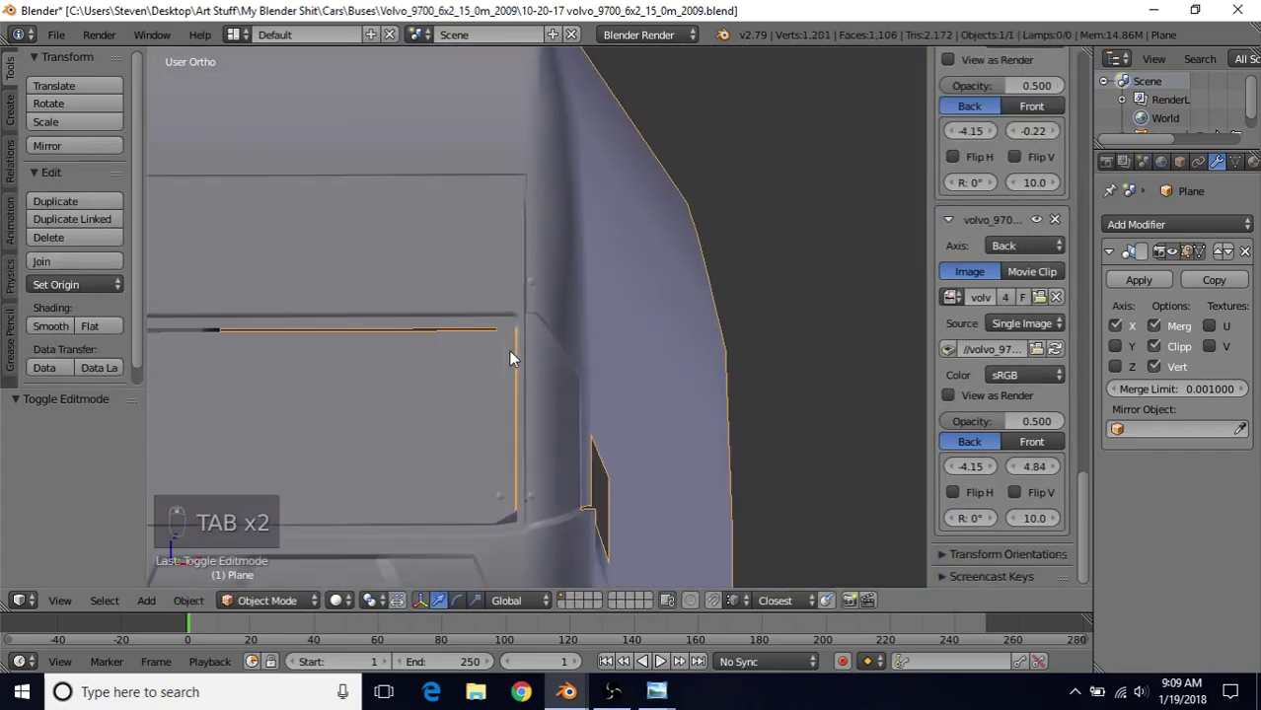
pyautogui.moveTo(508, 349); pyautogui.dragTo(486, 373, button='middle')
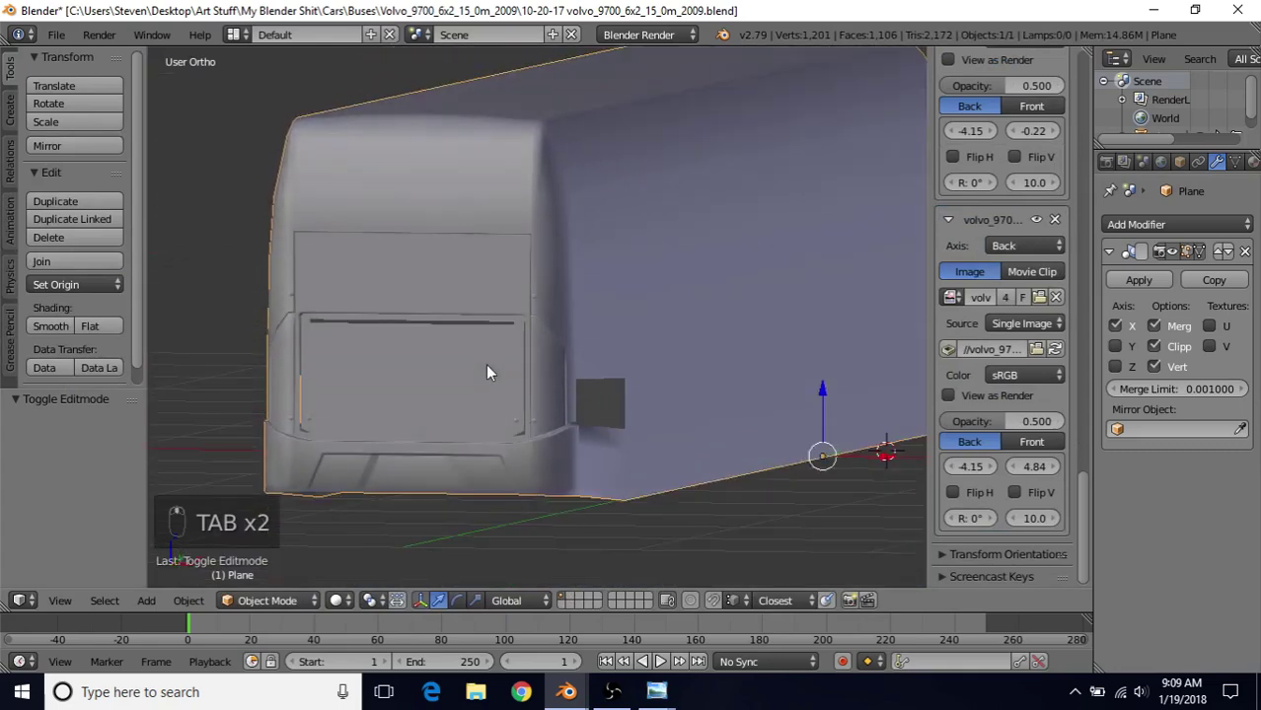
# Step: Save the Blender file
pyautogui.click(56, 34)
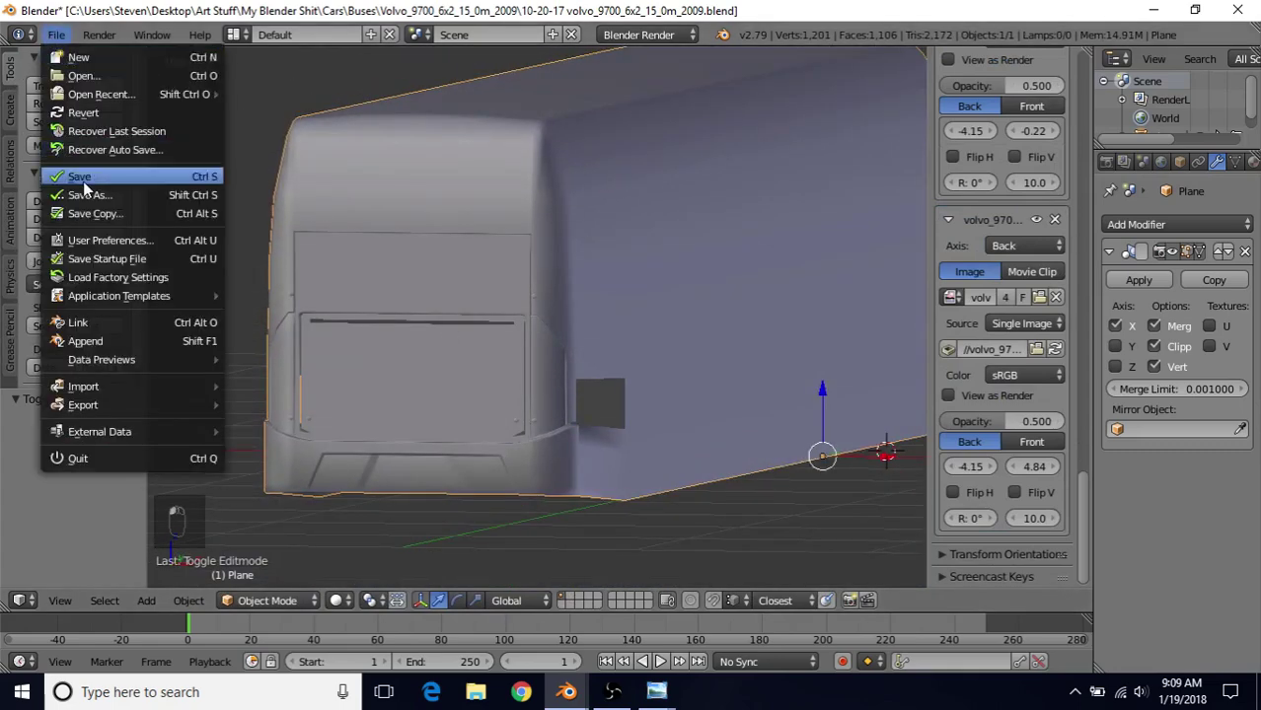
pyautogui.click(86, 176)
pyautogui.scroll(5, 590, 393)
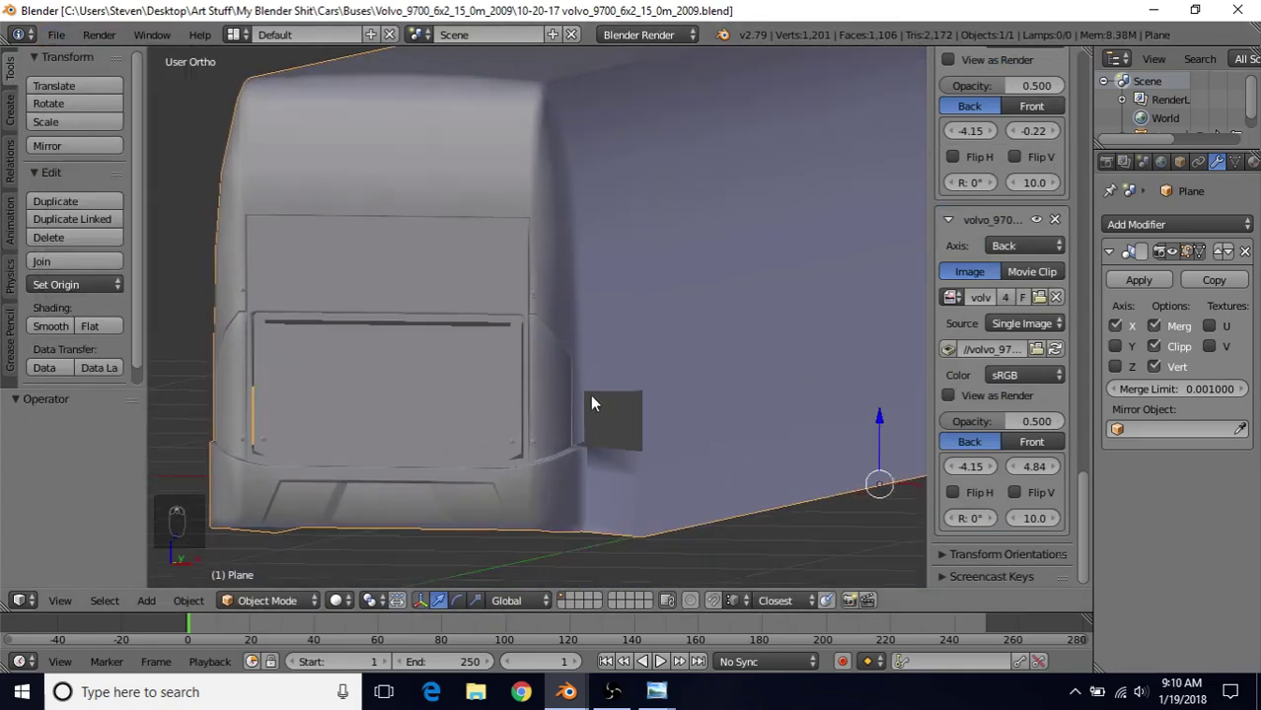
# Step: Select the single stray vertex in the tail light panel's outer vertical groove, near its lower end, and move it -0.004 along X
pyautogui.scroll(1, 572, 407)
pyautogui.press('Tab')
pyautogui.scroll(4, 537, 375)
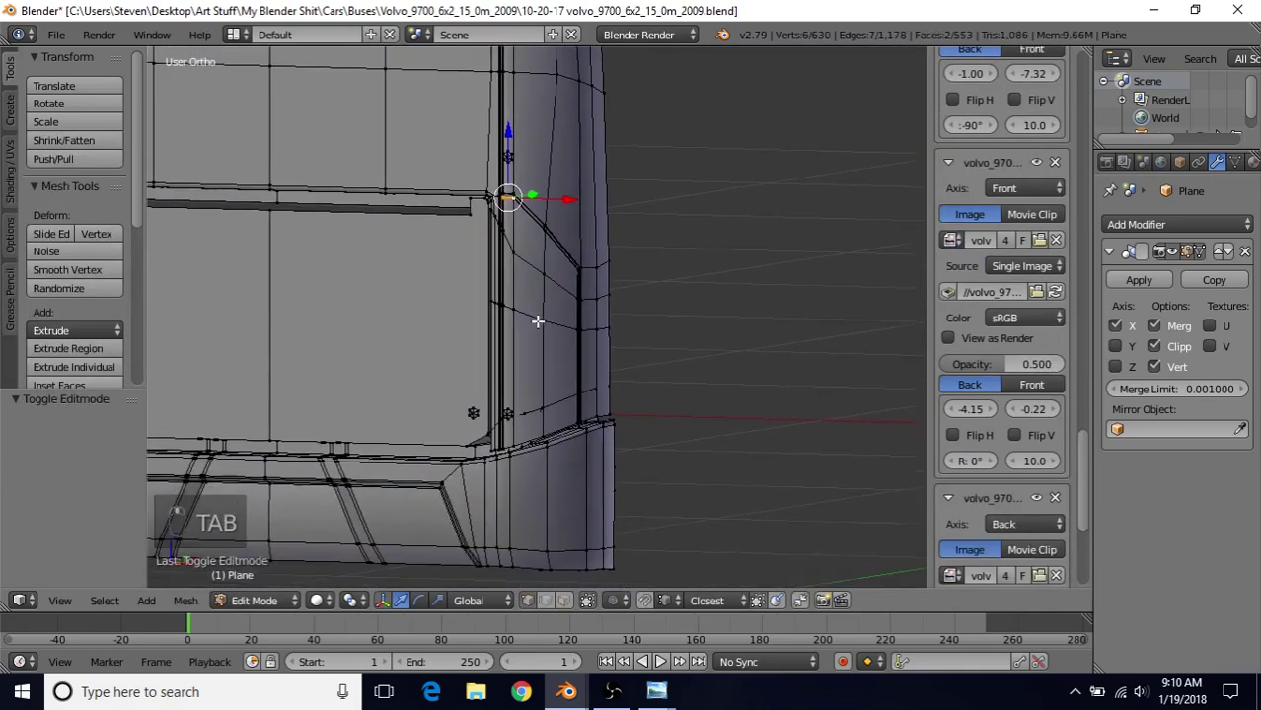
pyautogui.keyDown('shift'); pyautogui.moveTo(651, 548); pyautogui.dragTo(521, 393, button='middle'); pyautogui.keyUp('shift')
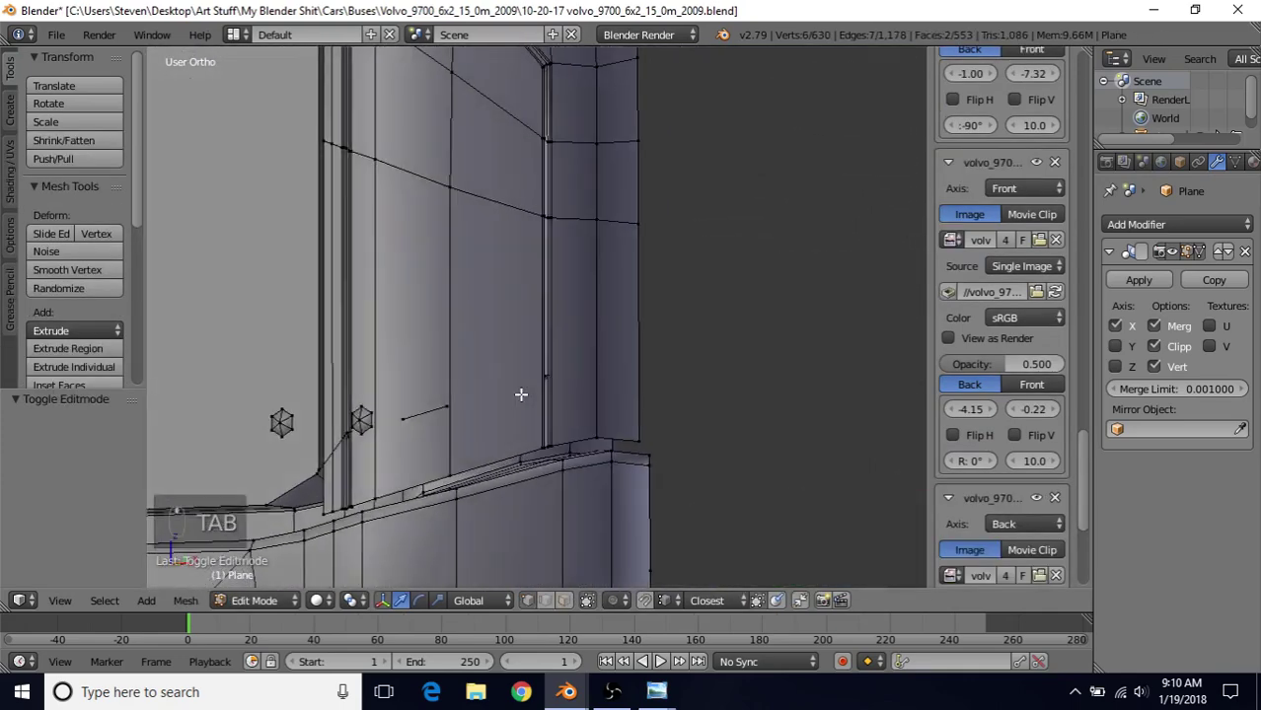
pyautogui.scroll(5, 521, 402)
pyautogui.keyDown('shift'); pyautogui.moveTo(511, 467); pyautogui.dragTo(508, 350, button='middle'); pyautogui.keyUp('shift')
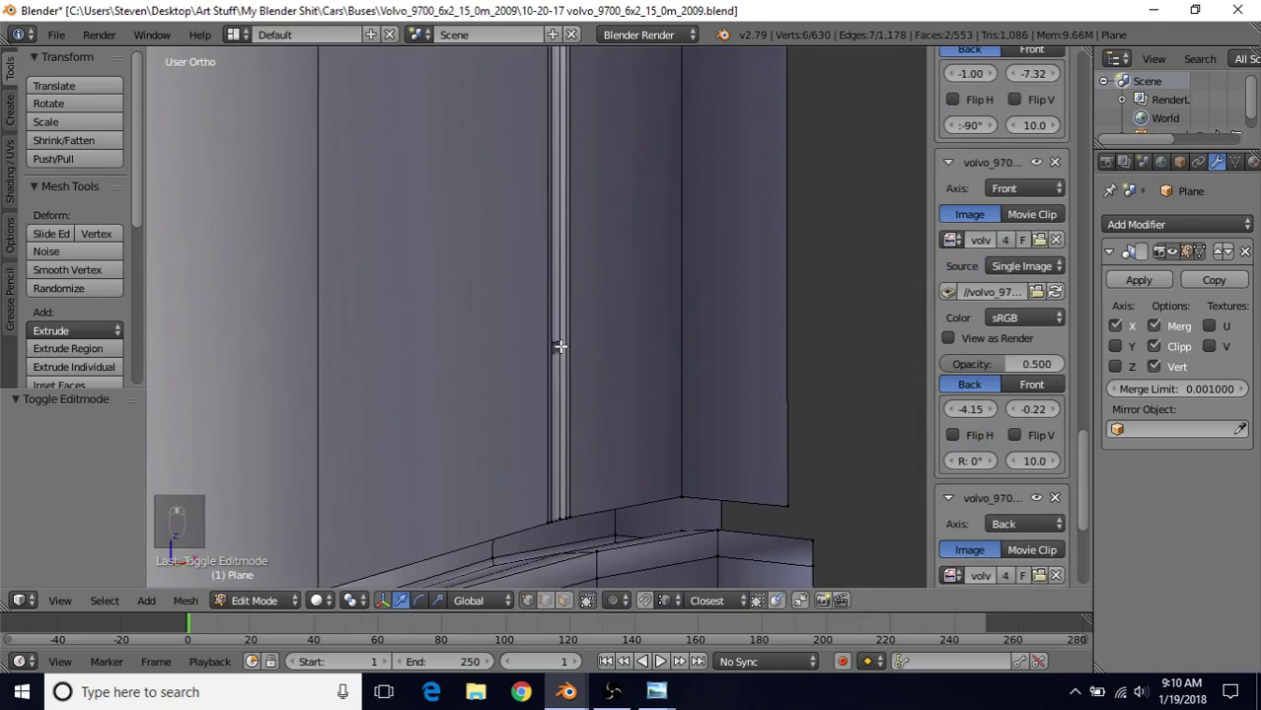
pyautogui.scroll(3, 538, 343)
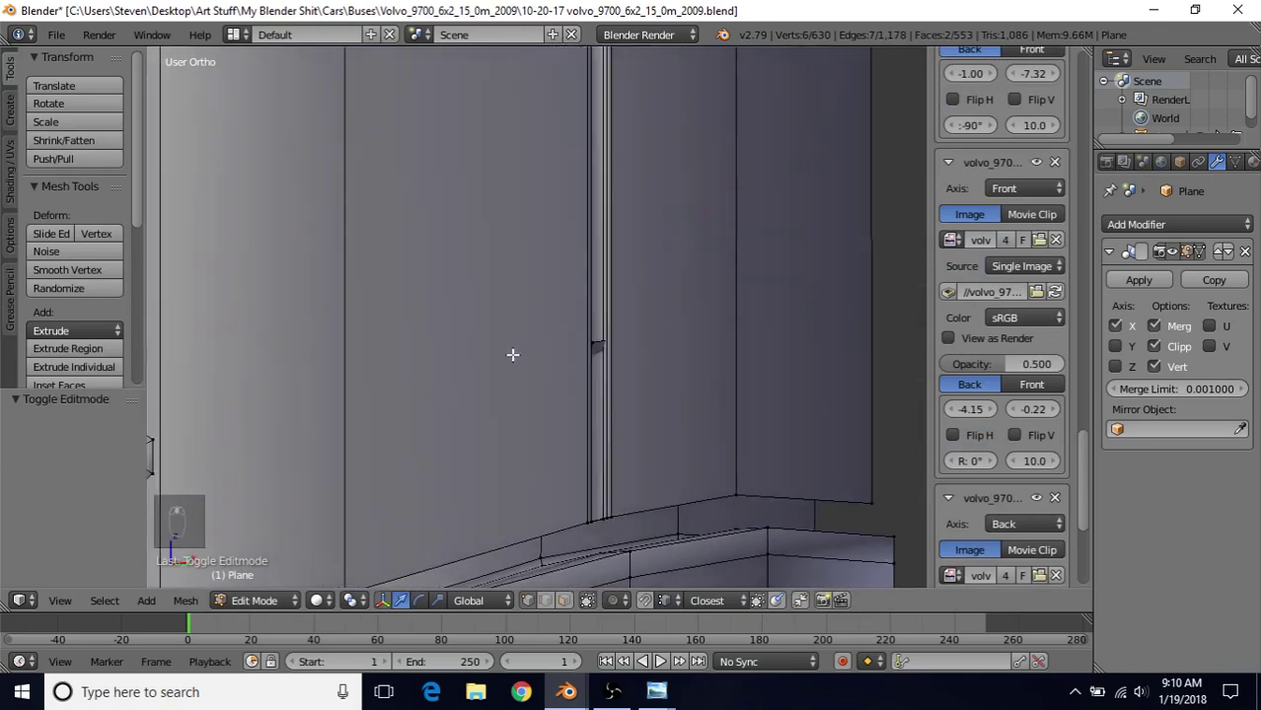
pyautogui.rightClick(630, 354)
pyautogui.scroll(-5, 552, 313)
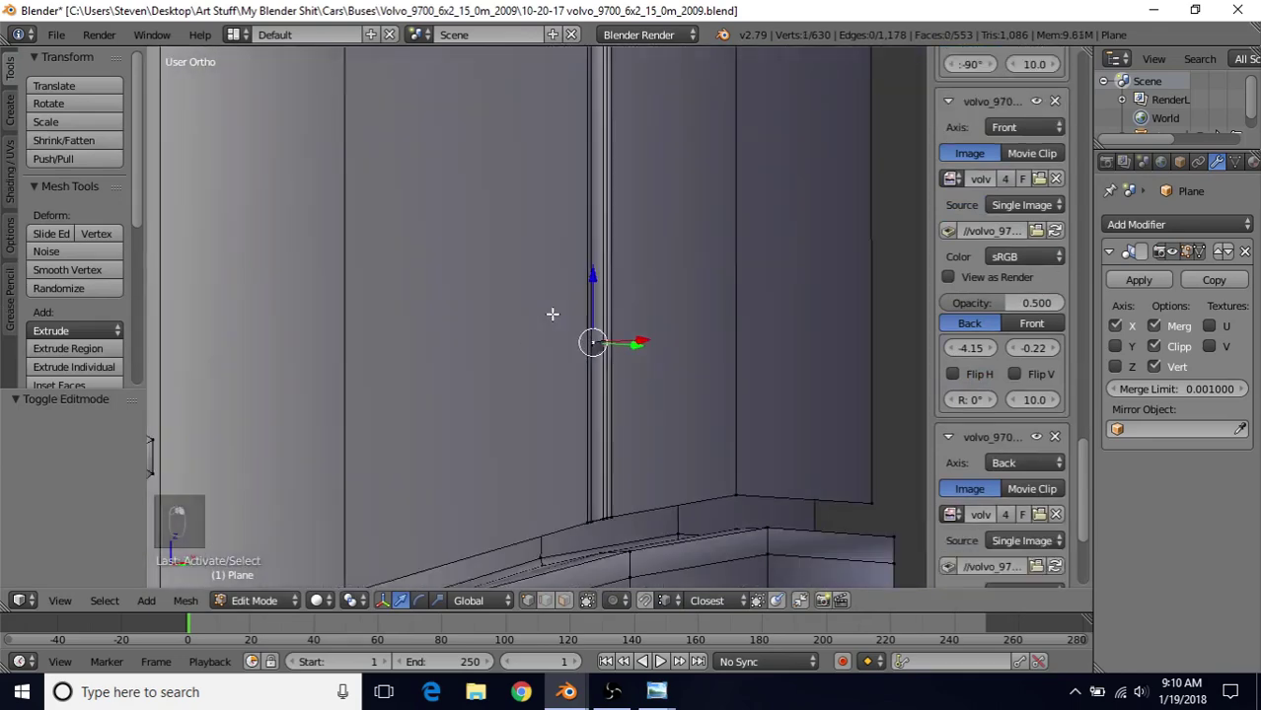
pyautogui.moveTo(552, 278); pyautogui.dragTo(493, 276)
pyautogui.scroll(-3, 439, 271)
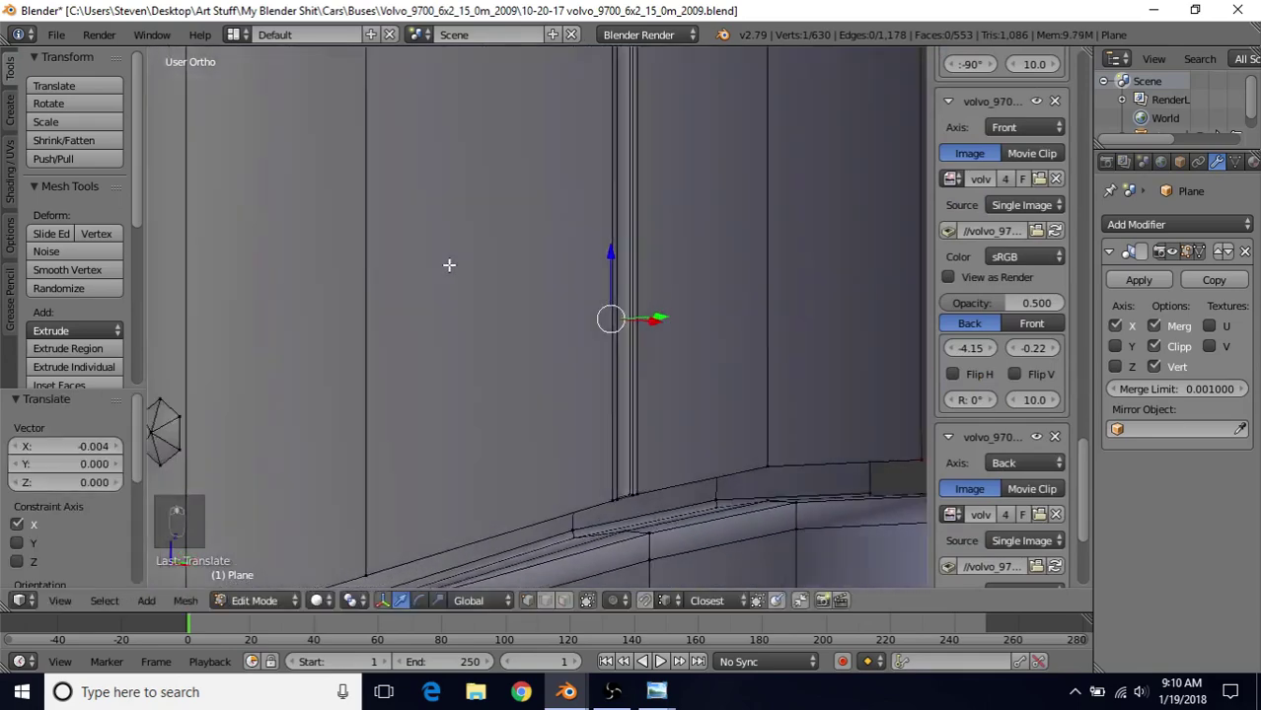
pyautogui.press('Tab')
pyautogui.scroll(-6, 668, 344)
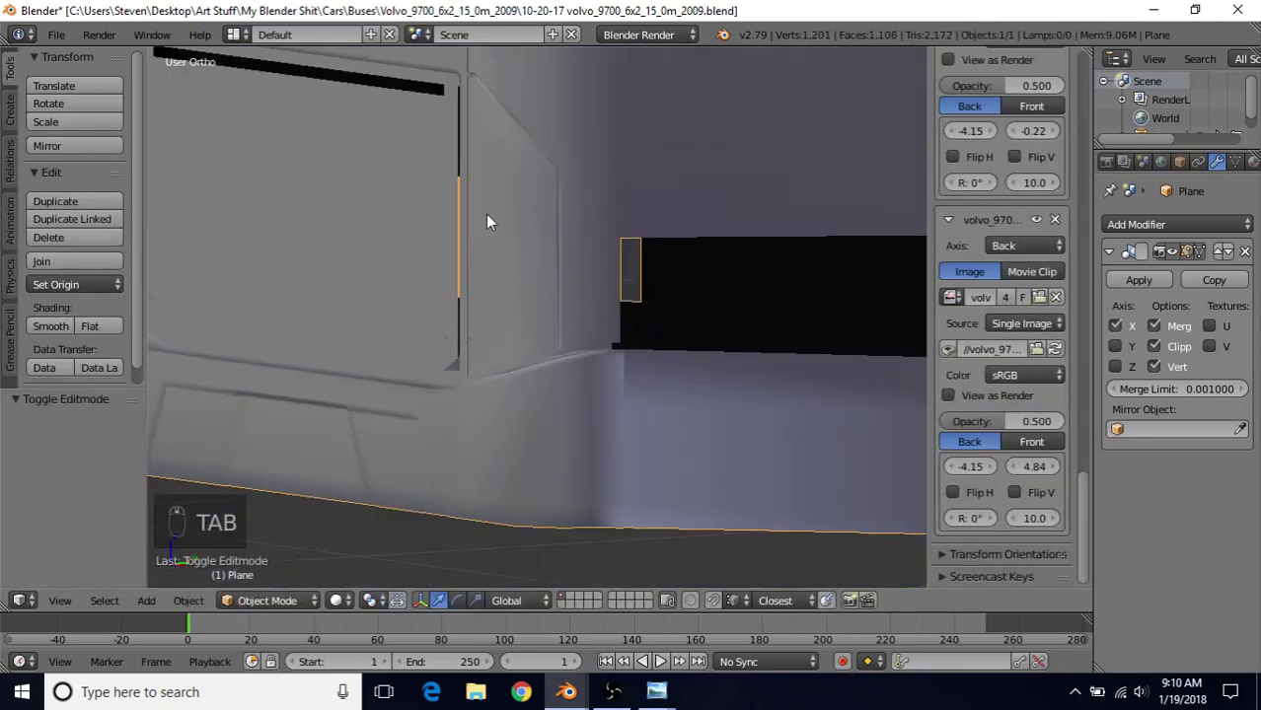
# Step: Select the inner vertex at the upper corner of the rear panel seam in wireframe and centre it in the back view
pyautogui.moveTo(504, 298); pyautogui.dragTo(629, 417, button='middle')
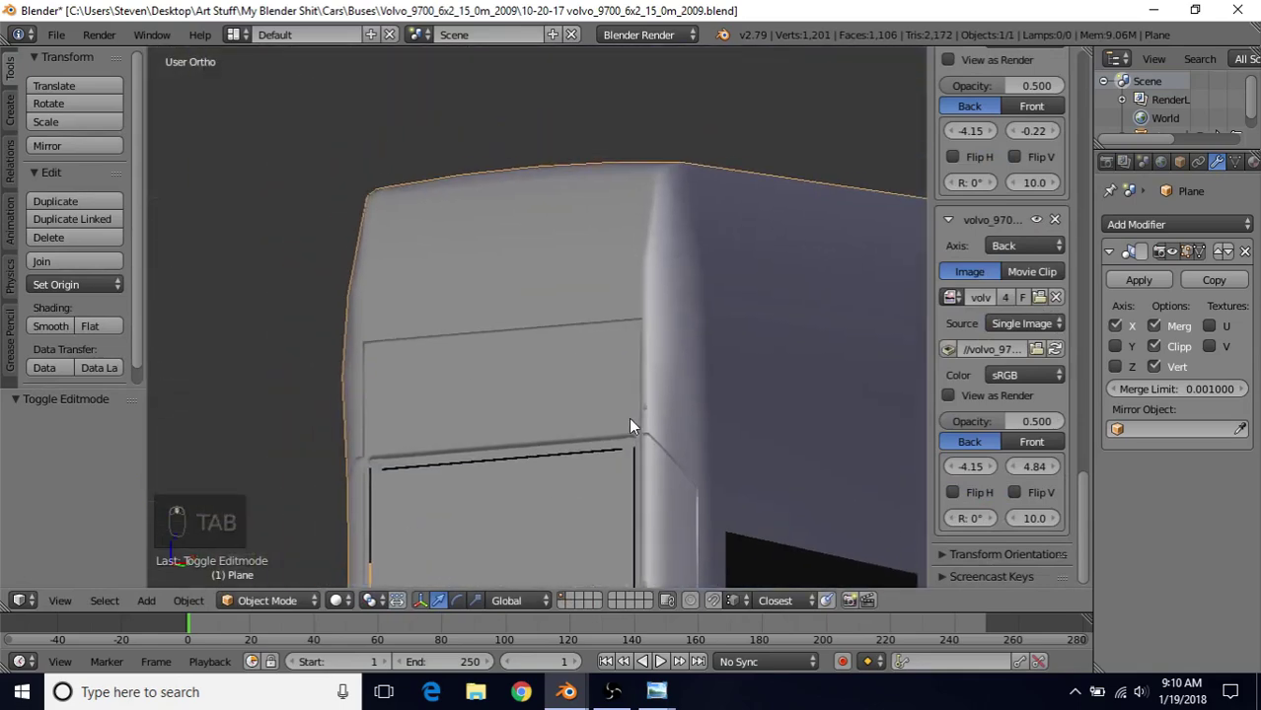
pyautogui.scroll(5, 376, 375)
pyautogui.keyDown('shift'); pyautogui.moveTo(472, 323); pyautogui.dragTo(693, 171, button='middle'); pyautogui.keyUp('shift')
pyautogui.scroll(3, 517, 277)
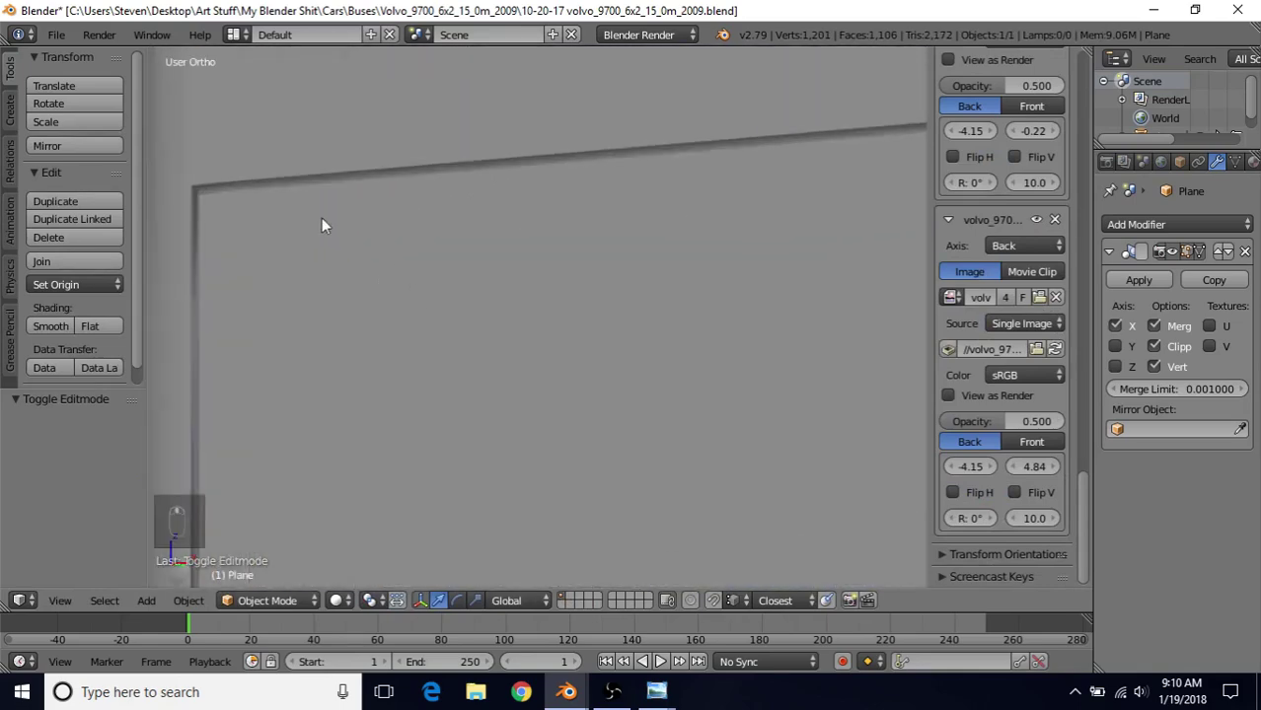
pyautogui.press('Tab')
pyautogui.scroll(-3, 307, 278)
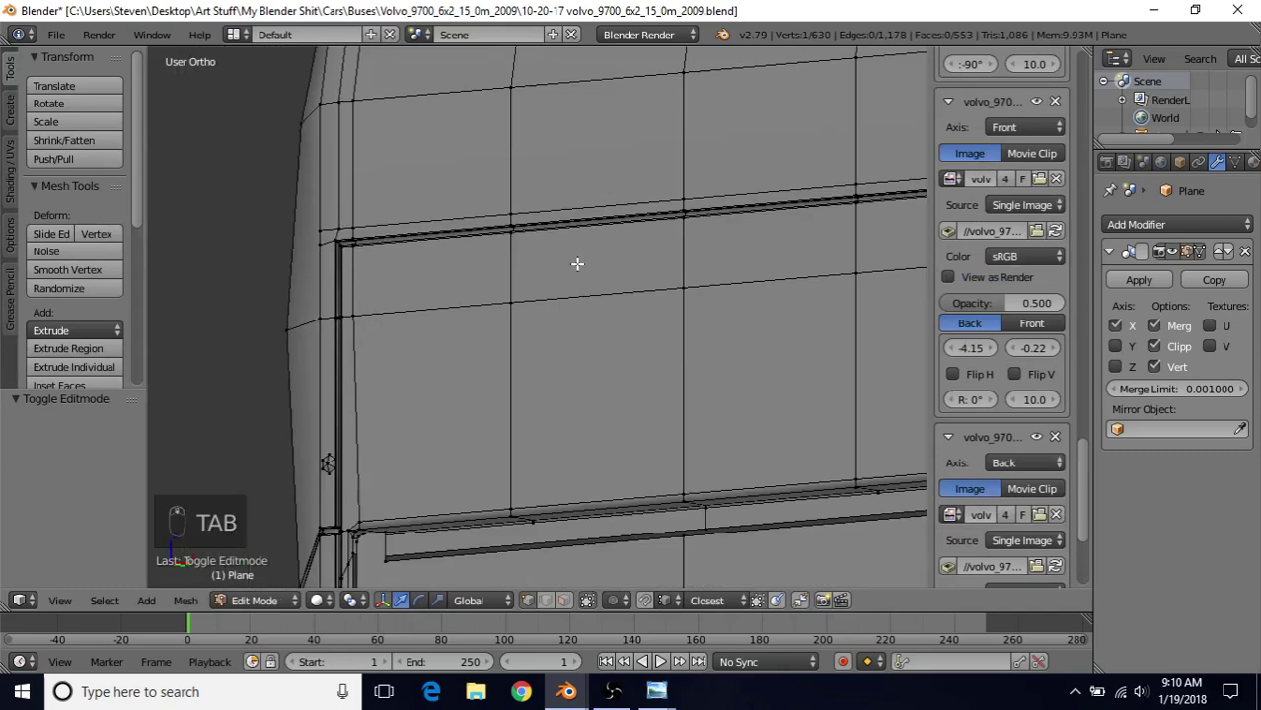
pyautogui.keyDown('shift'); pyautogui.moveTo(498, 262); pyautogui.dragTo(653, 377, button='middle'); pyautogui.keyUp('shift')
pyautogui.press('z')
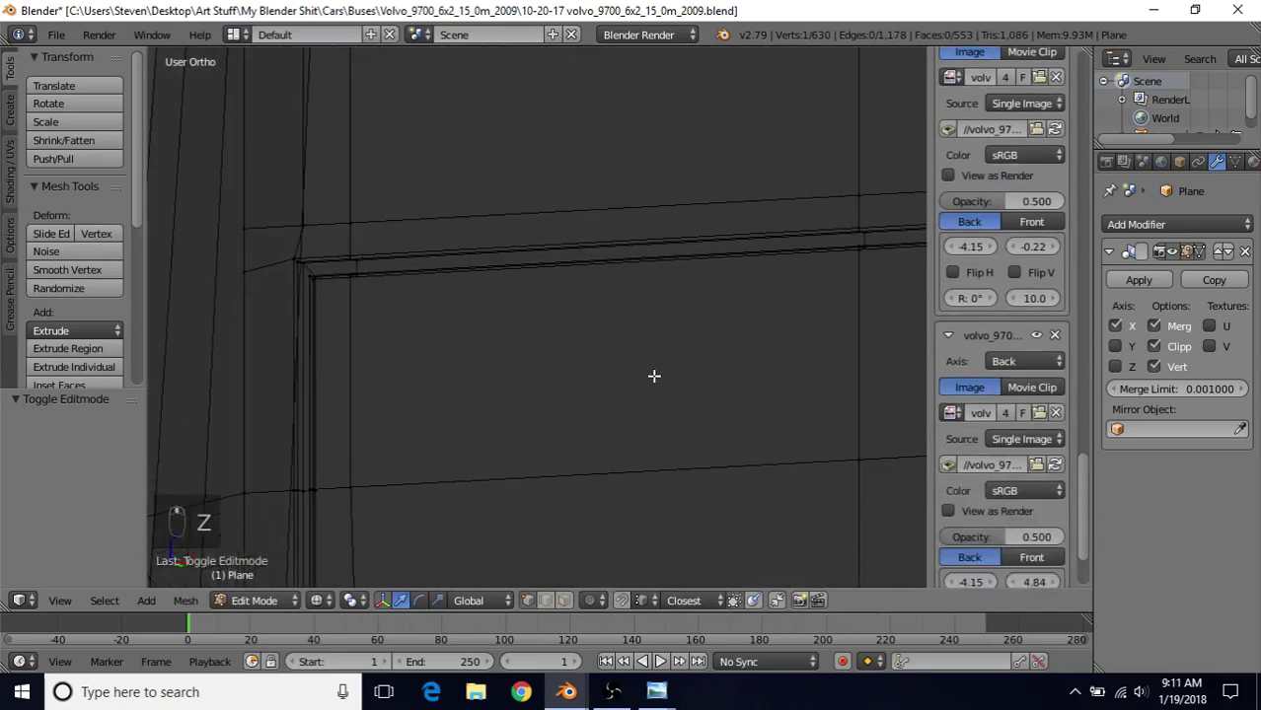
pyautogui.keyDown('shift'); pyautogui.moveTo(568, 359); pyautogui.dragTo(756, 407, button='middle'); pyautogui.keyUp('shift')
pyautogui.scroll(3, 591, 396)
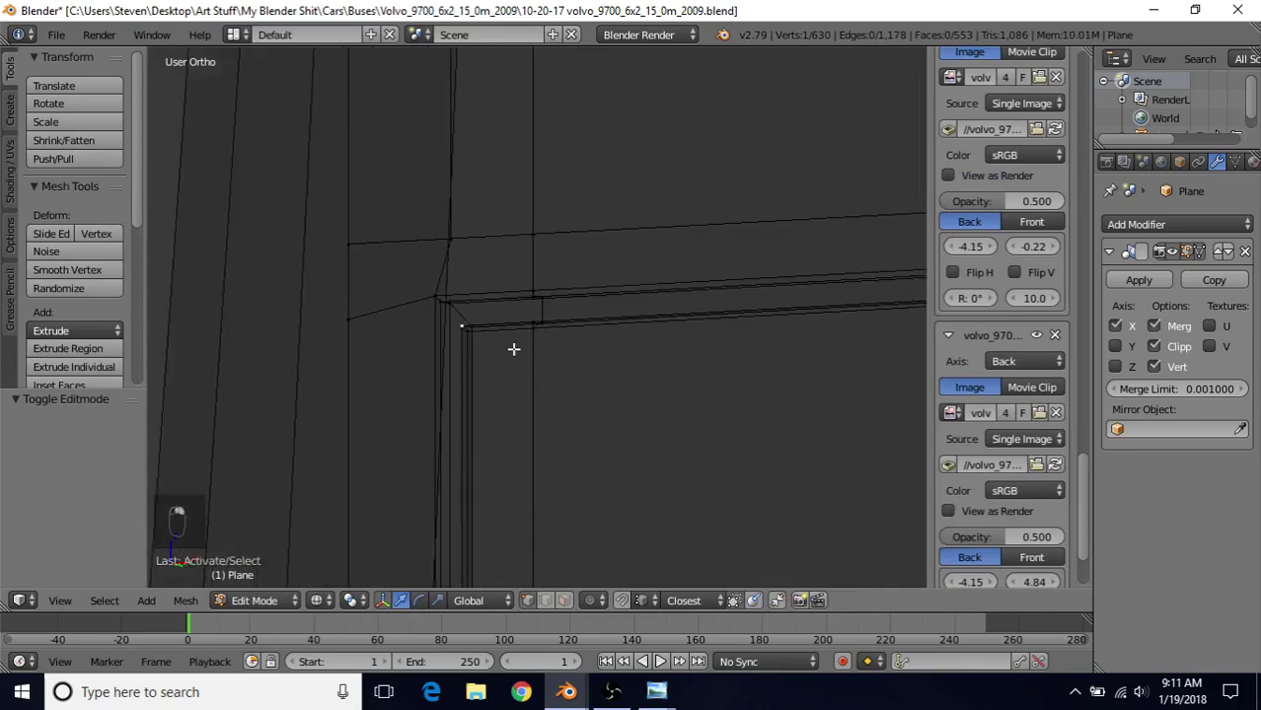
pyautogui.press('ctrl+KP_1')
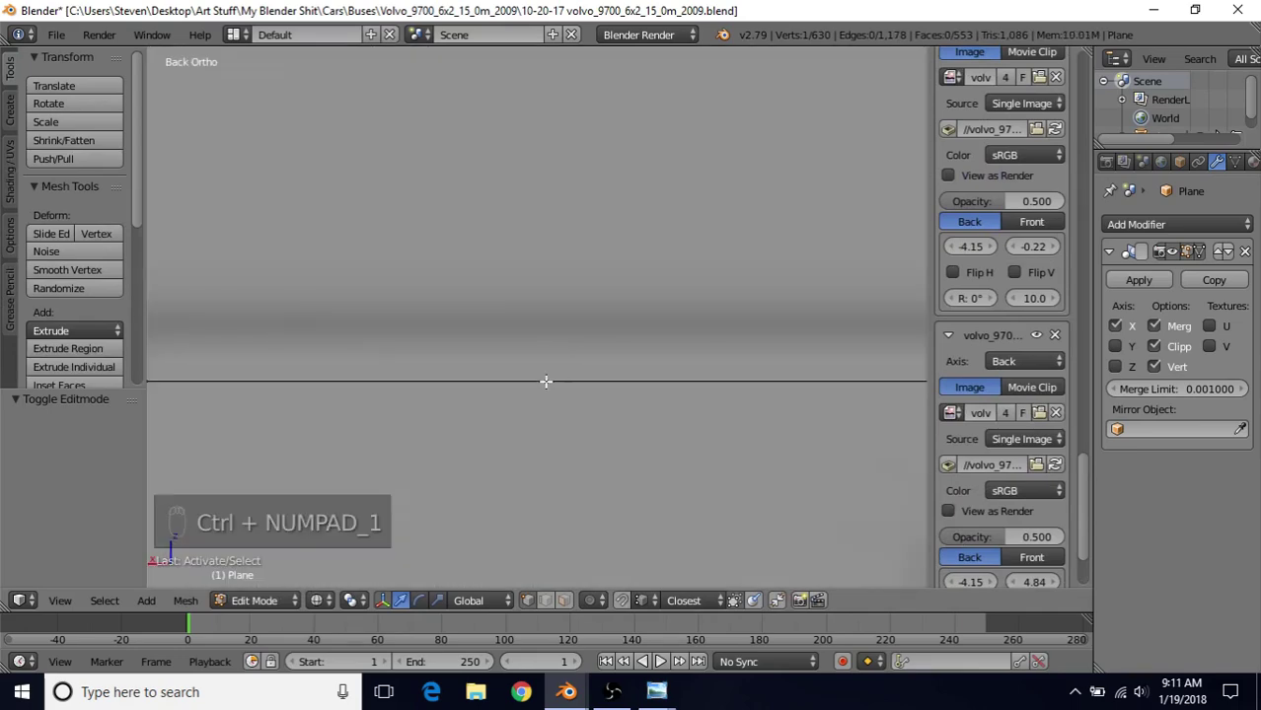
pyautogui.press('KP_Decimal')
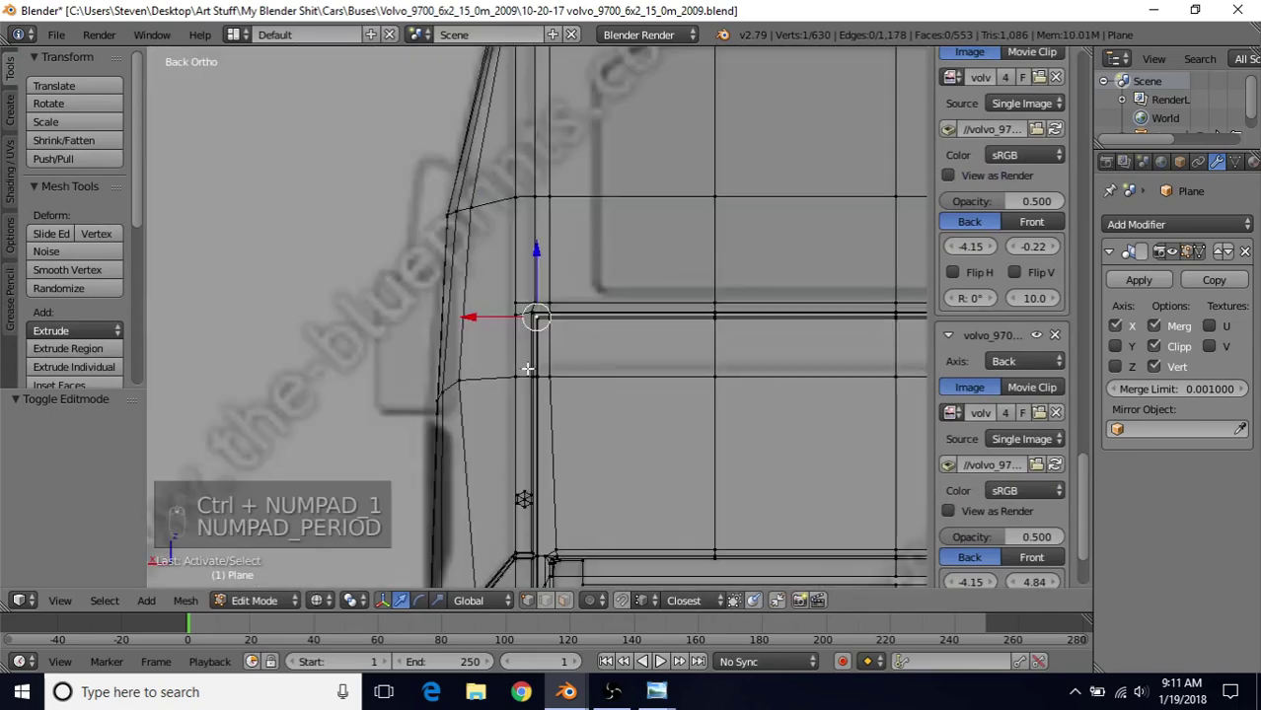
# Step: Select the remaining vertices along the inner lower edge of the horizontal seam beneath the rear window
pyautogui.scroll(4, 528, 369)
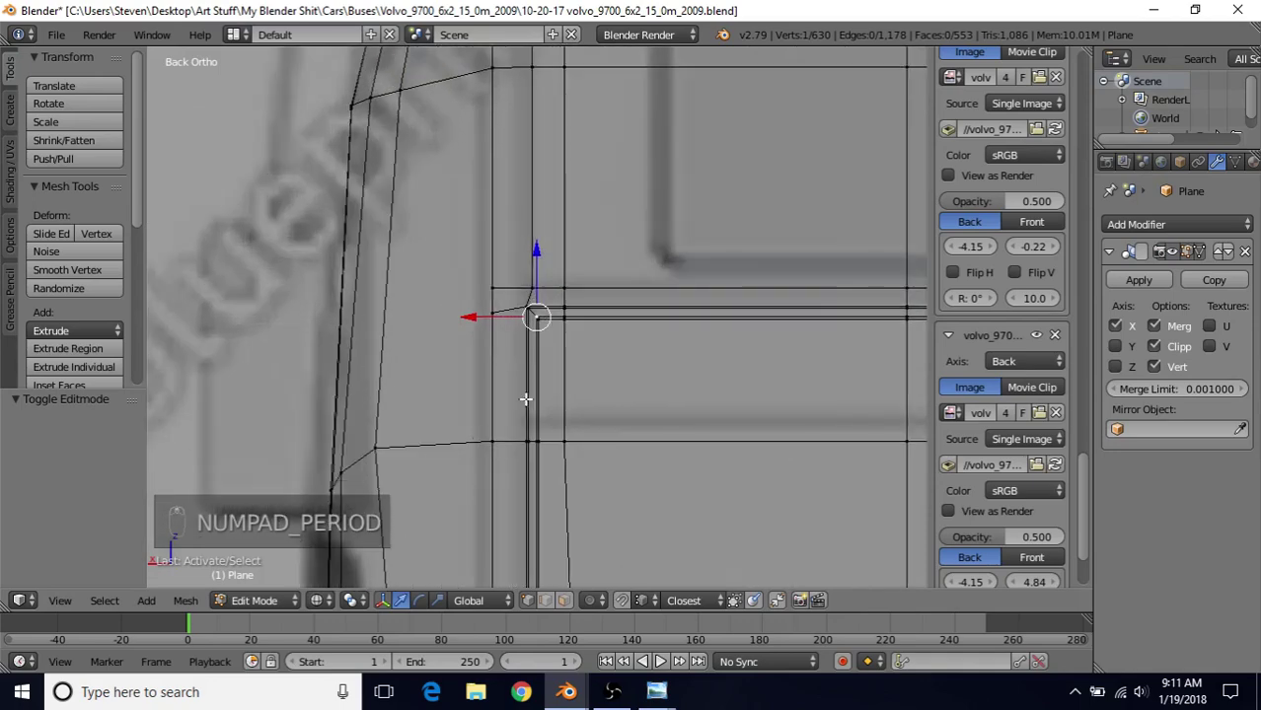
pyautogui.scroll(4, 526, 399)
pyautogui.keyDown('shift'); pyautogui.moveTo(568, 353); pyautogui.dragTo(496, 359, button='middle'); pyautogui.keyUp('shift')
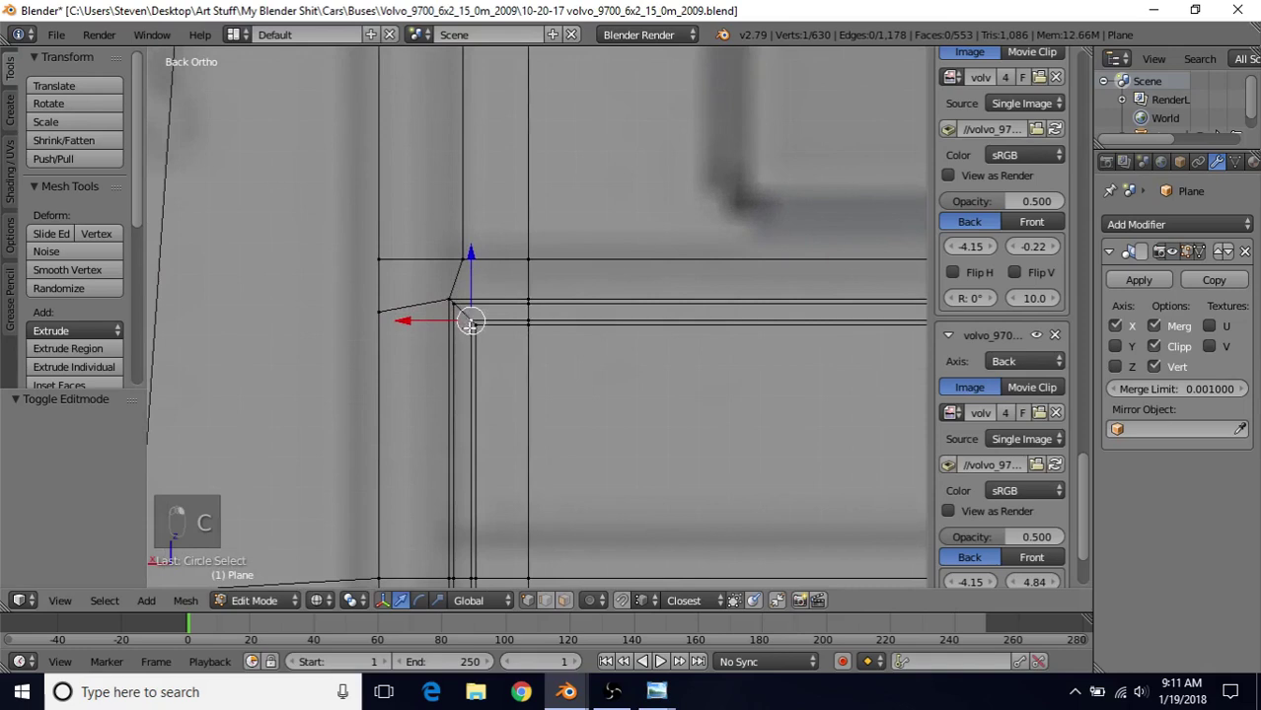
pyautogui.moveTo(484, 331); pyautogui.dragTo(528, 328)
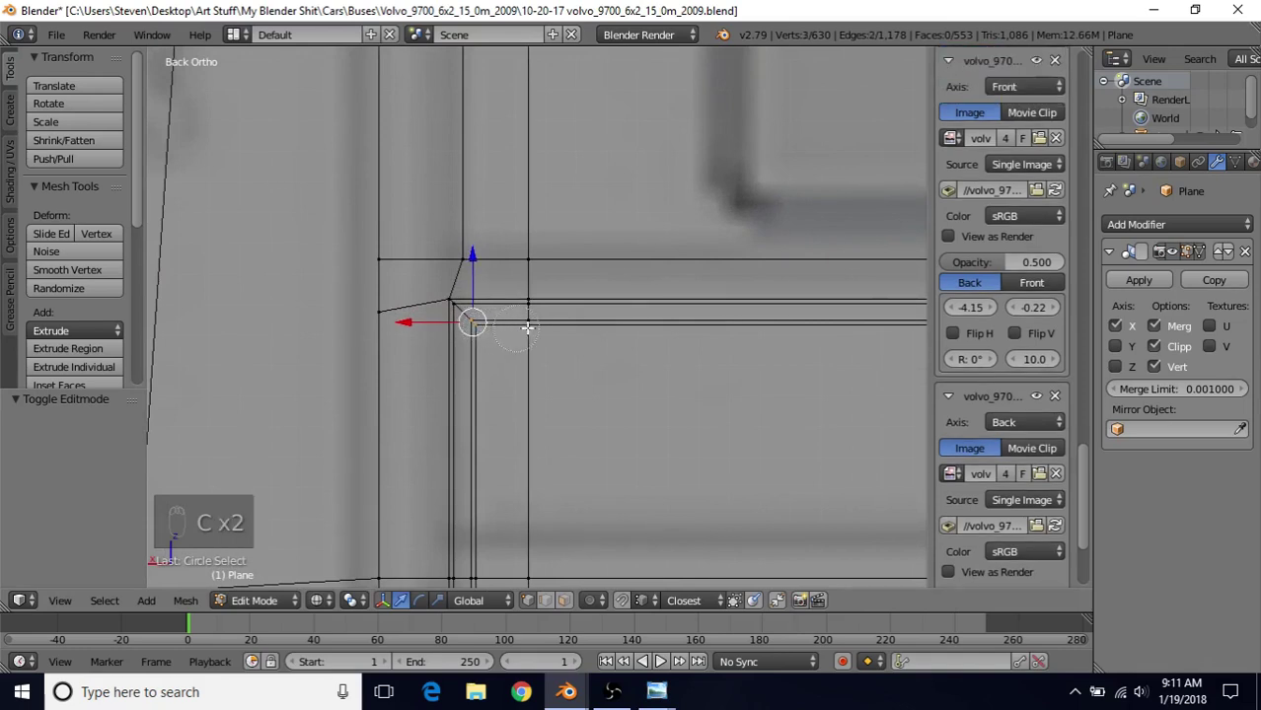
pyautogui.scroll(-4, 577, 392)
pyautogui.keyDown('shift'); pyautogui.moveTo(732, 366); pyautogui.dragTo(363, 408, button='middle'); pyautogui.keyUp('shift')
pyautogui.press('c')
pyautogui.click(527, 363)
pyautogui.moveTo(897, 375); pyautogui.dragTo(894, 384)
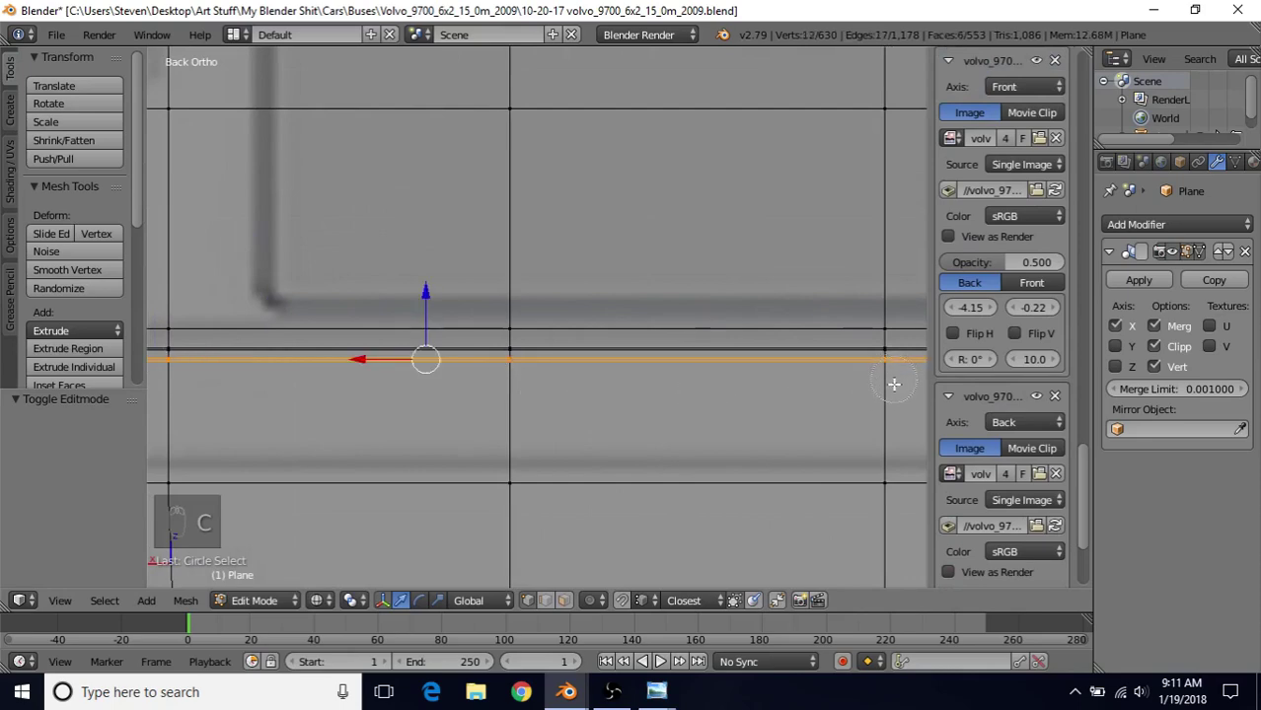
pyautogui.scroll(-5, 735, 449)
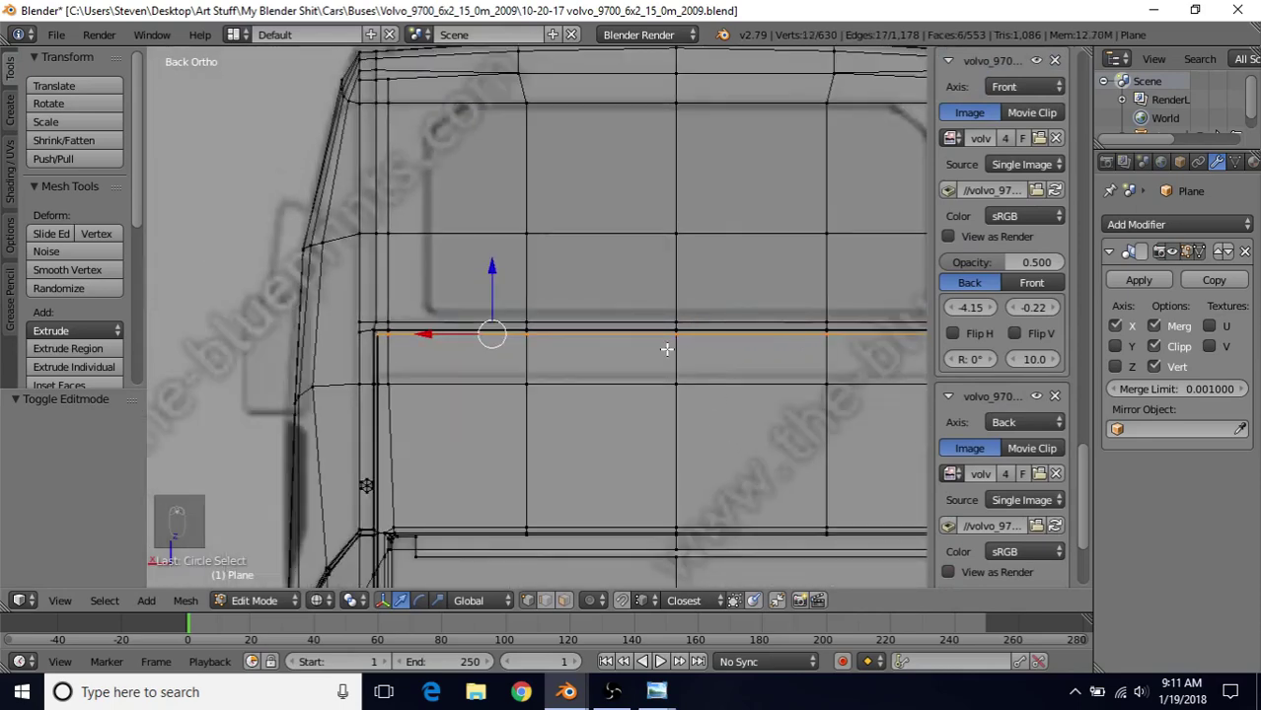
pyautogui.press('z')
pyautogui.press('z')
pyautogui.moveTo(545, 317); pyautogui.dragTo(427, 332, button='middle')
pyautogui.press('z')
# Step: Switch to Windows Photo Viewer and examine the panel seam beneath the rear window in the "Volvo_9700_6x2-green design back" photo
pyautogui.click(656, 692)
pyautogui.moveTo(367, 255); pyautogui.dragTo(523, 392)
pyautogui.moveTo(316, 292); pyautogui.dragTo(390, 475)
pyautogui.scroll(3, 227, 247)
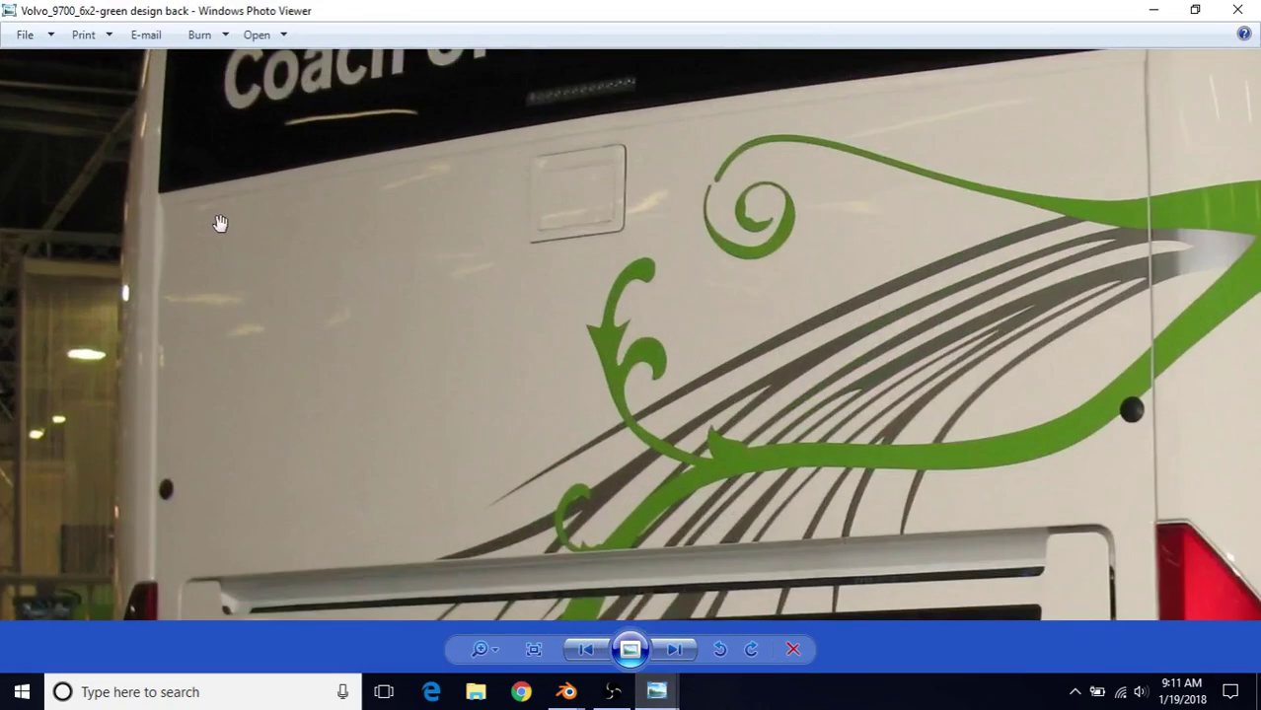
pyautogui.moveTo(270, 223); pyautogui.dragTo(445, 406)
pyautogui.scroll(2, 445, 406)
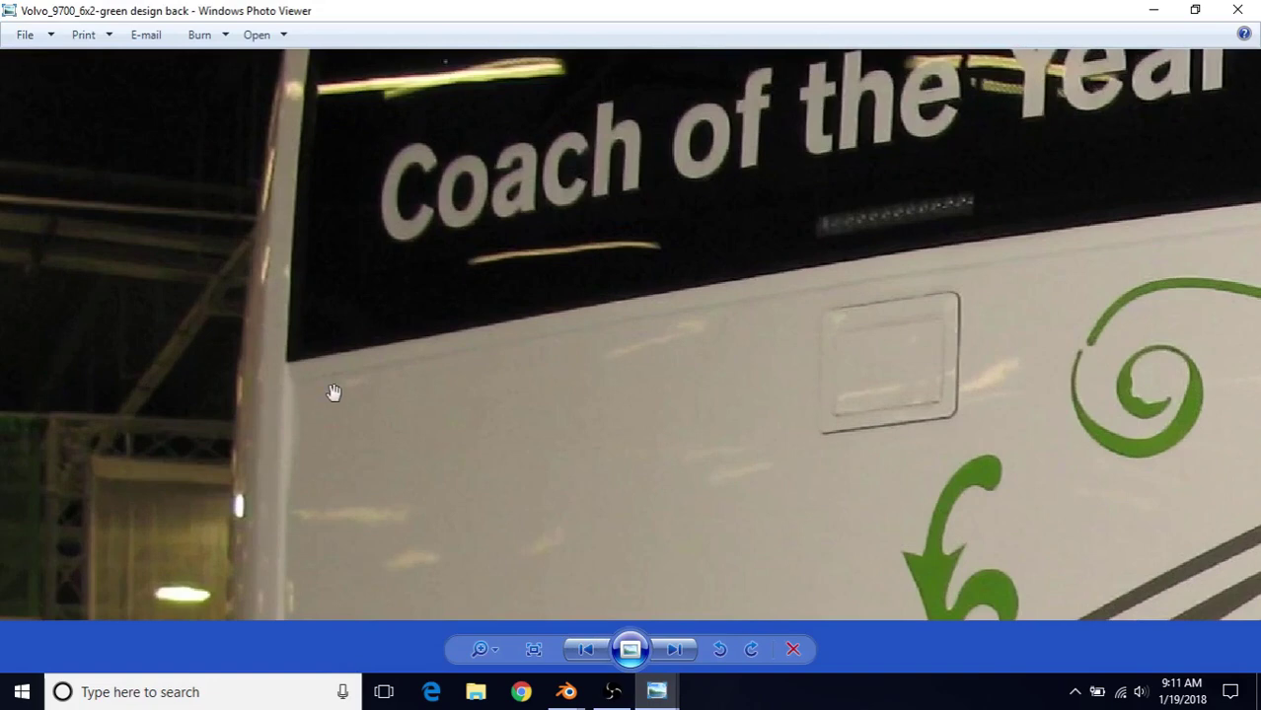
pyautogui.moveTo(297, 401); pyautogui.dragTo(338, 361)
# Step: Switch back to the Blender bus model and shift the selected lower edge of the horizontal seam slightly along Y
pyautogui.click(566, 692)
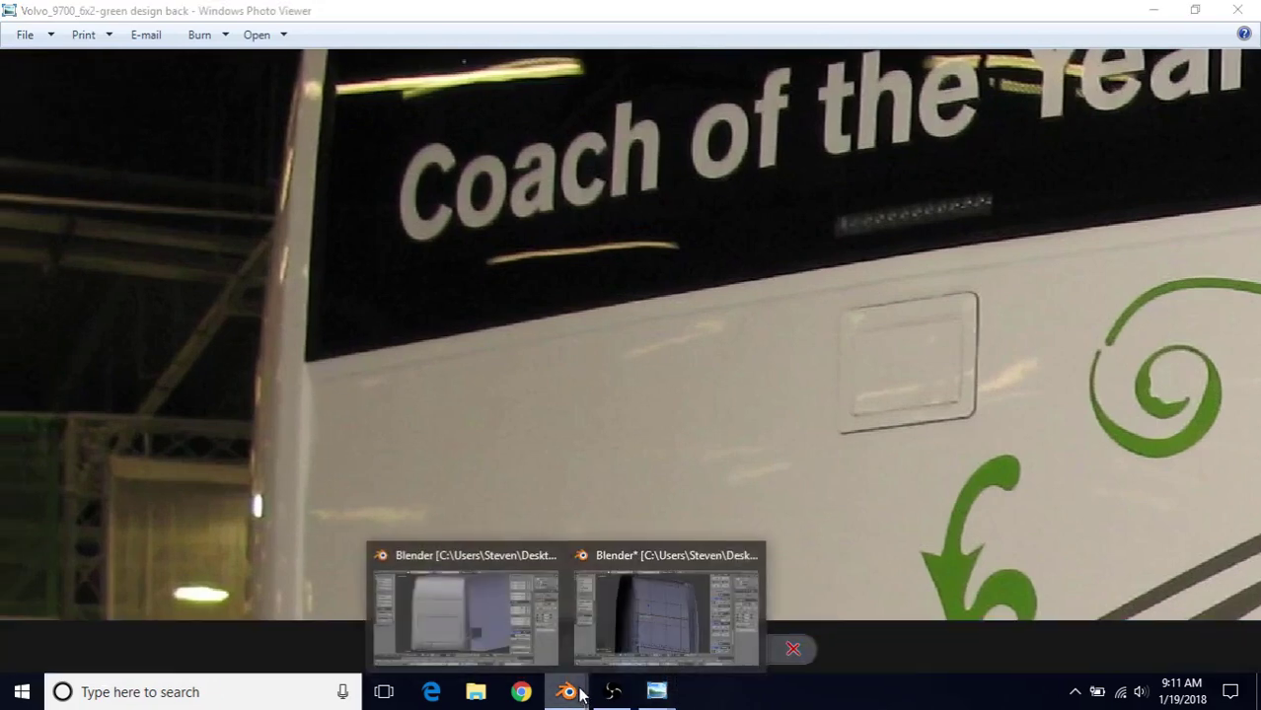
pyautogui.click(630, 606)
pyautogui.moveTo(548, 398); pyautogui.dragTo(503, 392, button='middle')
pyautogui.scroll(7, 438, 364)
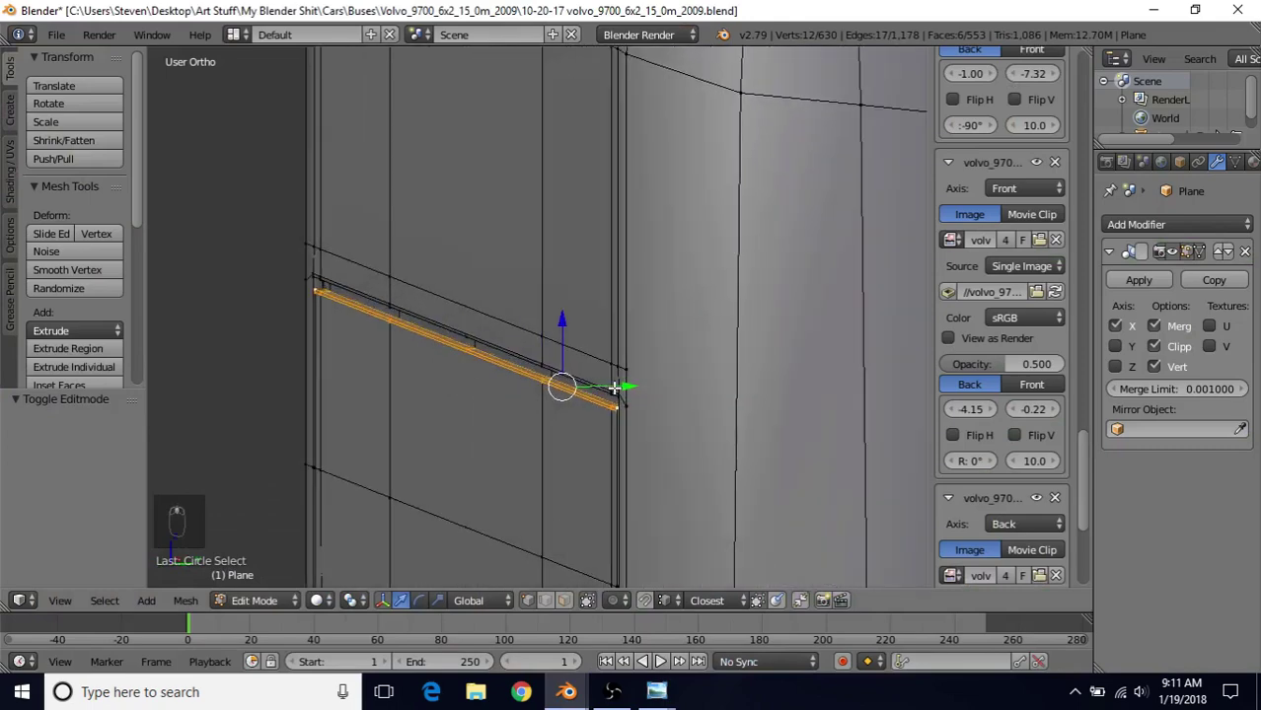
pyautogui.moveTo(615, 387); pyautogui.dragTo(622, 392)
# Step: Compare the shaded seam corner beneath the rear window with its mesh edges, alternating between Object Mode and Edit Mode
pyautogui.press('Tab')
pyautogui.scroll(-7, 511, 296)
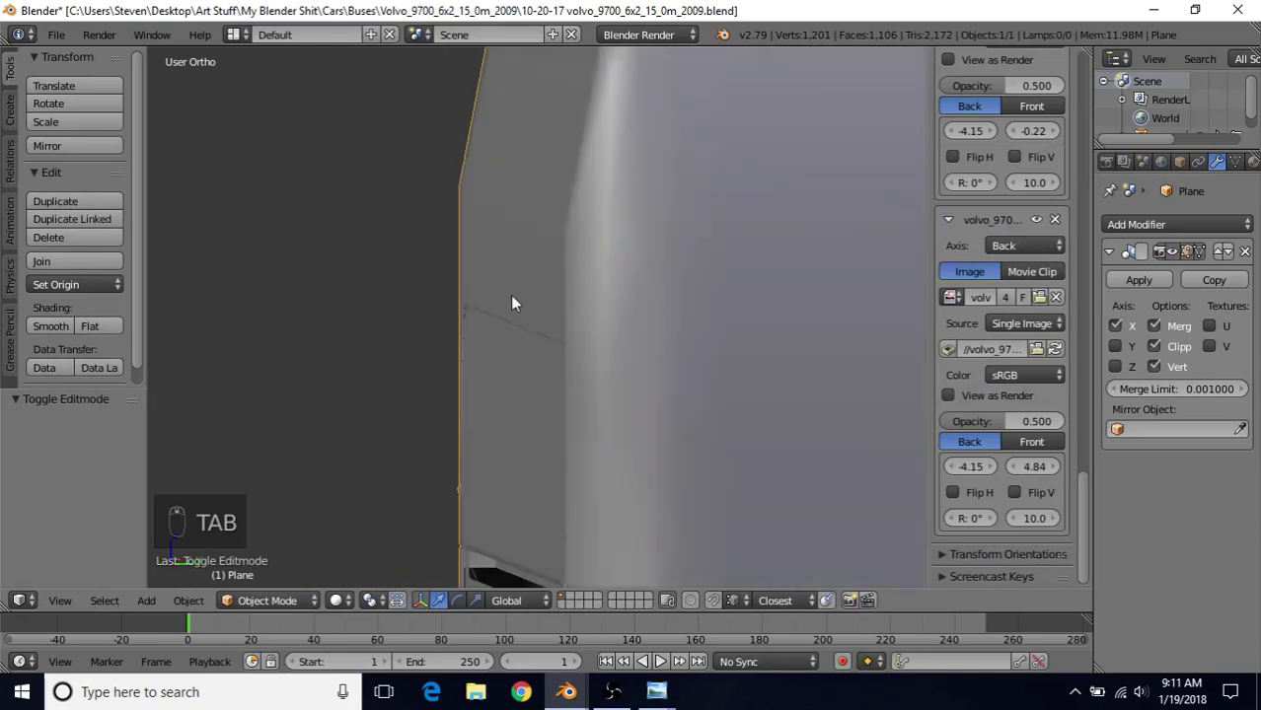
pyautogui.moveTo(510, 295); pyautogui.dragTo(375, 292, button='middle')
pyautogui.scroll(6, 439, 340)
pyautogui.scroll(2, 374, 293)
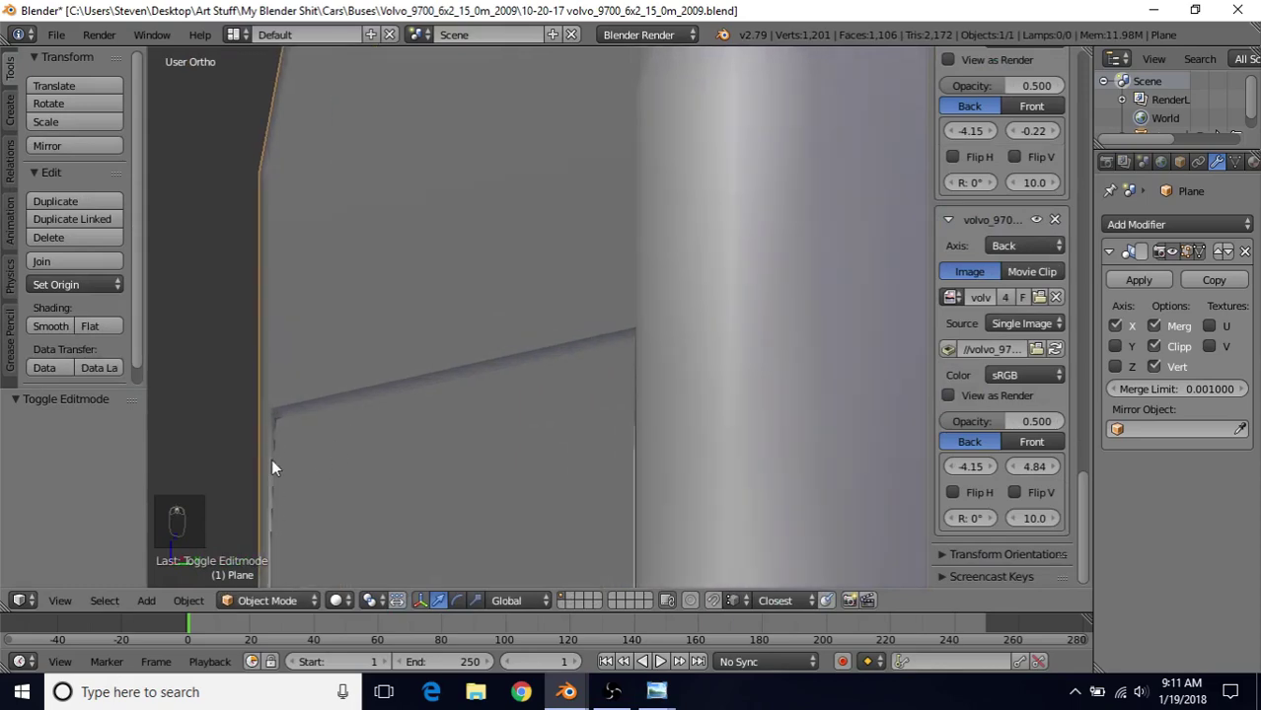
pyautogui.press('Tab')
pyautogui.scroll(-3, 306, 435)
pyautogui.moveTo(426, 409); pyautogui.dragTo(703, 398, button='middle')
pyautogui.keyDown('shift'); pyautogui.moveTo(475, 375); pyautogui.dragTo(607, 400, button='middle'); pyautogui.keyUp('shift')
pyautogui.scroll(4, 538, 426)
pyautogui.moveTo(539, 427)
pyautogui.mouseDown(button='middle')
pyautogui.moveTo(605, 436)
pyautogui.moveTo(549, 430)
pyautogui.mouseUp(button='middle')
pyautogui.press('Tab')
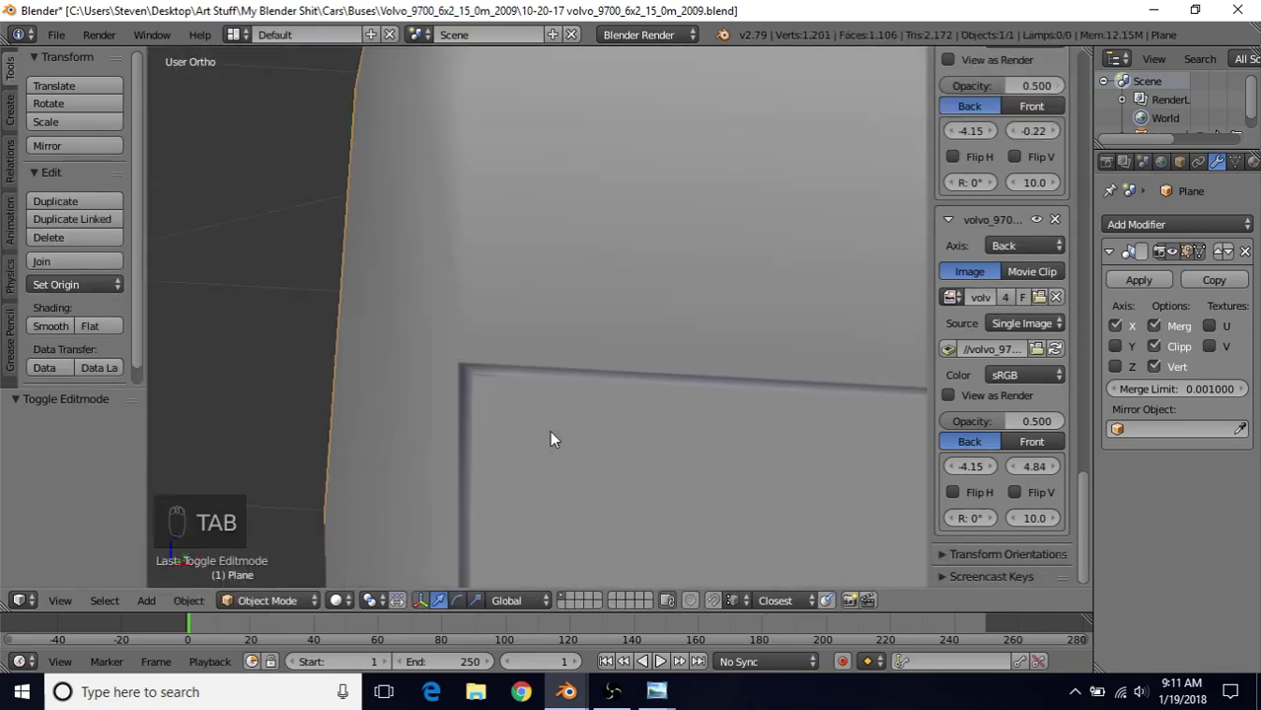
# Step: Look over the whole shaded rear end of the bus in Object Mode
pyautogui.scroll(-5, 546, 449)
pyautogui.scroll(-4, 582, 323)
pyautogui.moveTo(582, 324); pyautogui.dragTo(636, 369, button='middle')
pyautogui.scroll(-2, 636, 365)
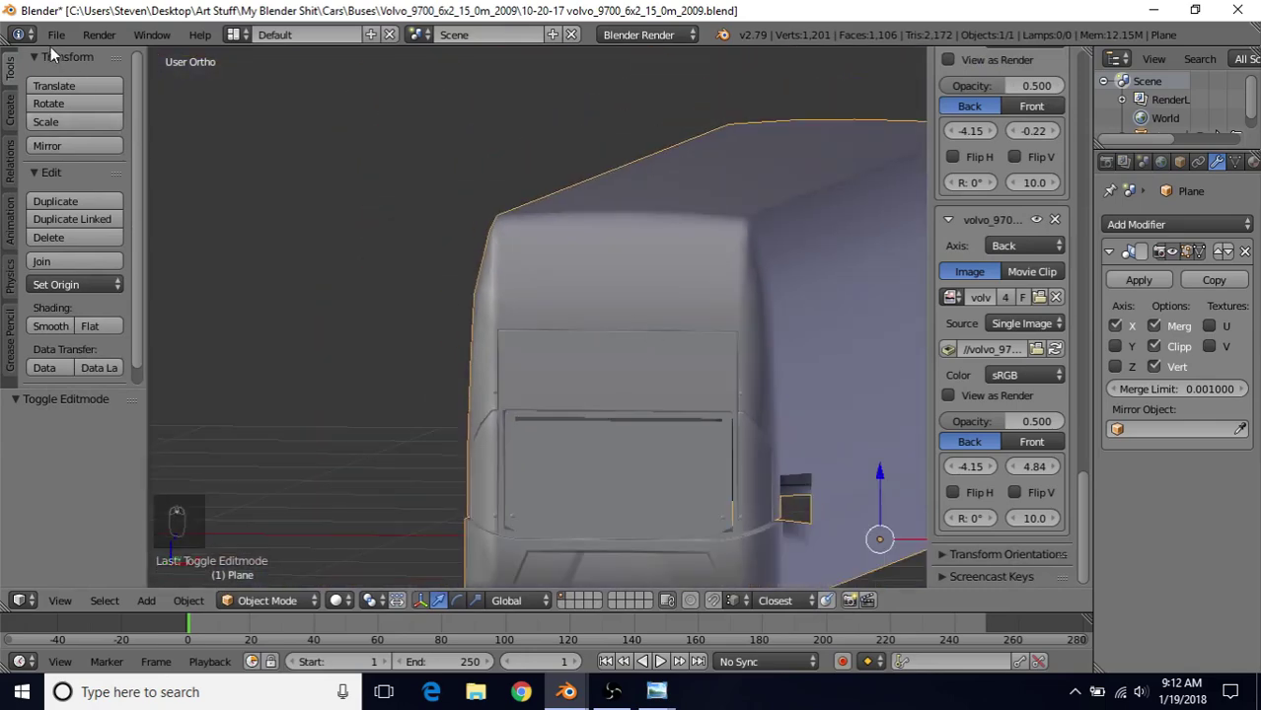